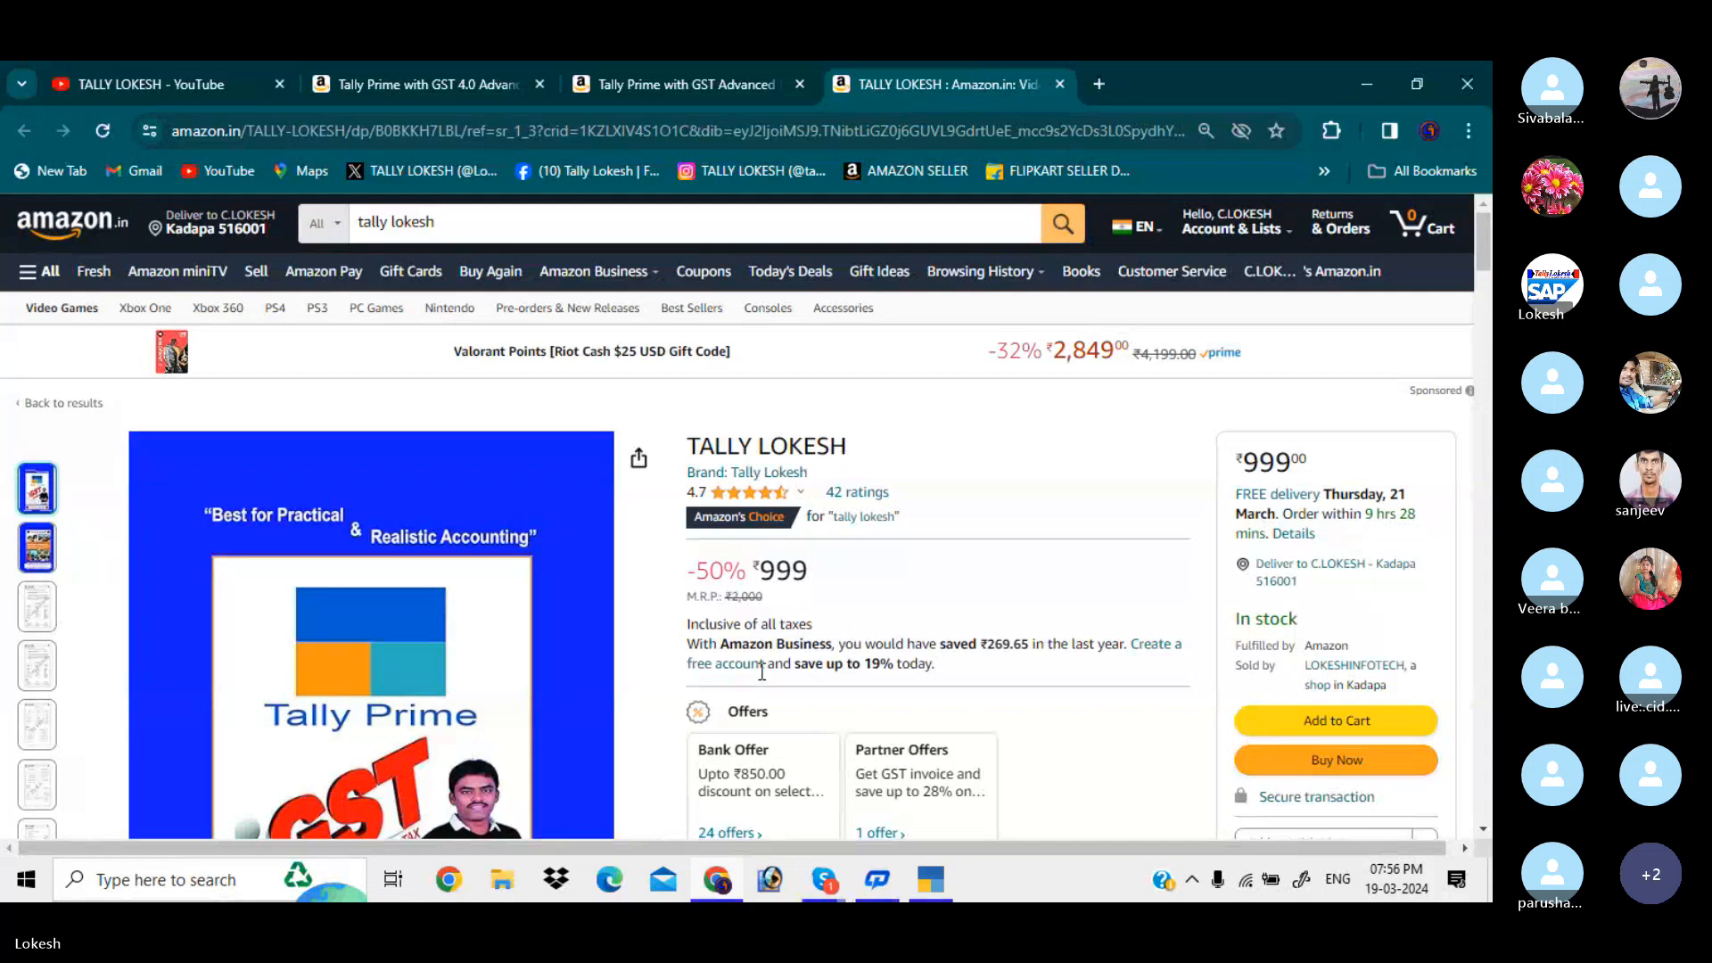
# Step: Switch to the Skype call window, dismiss the recording notice, and minimise the call window
pyautogui.moveTo(827, 892)
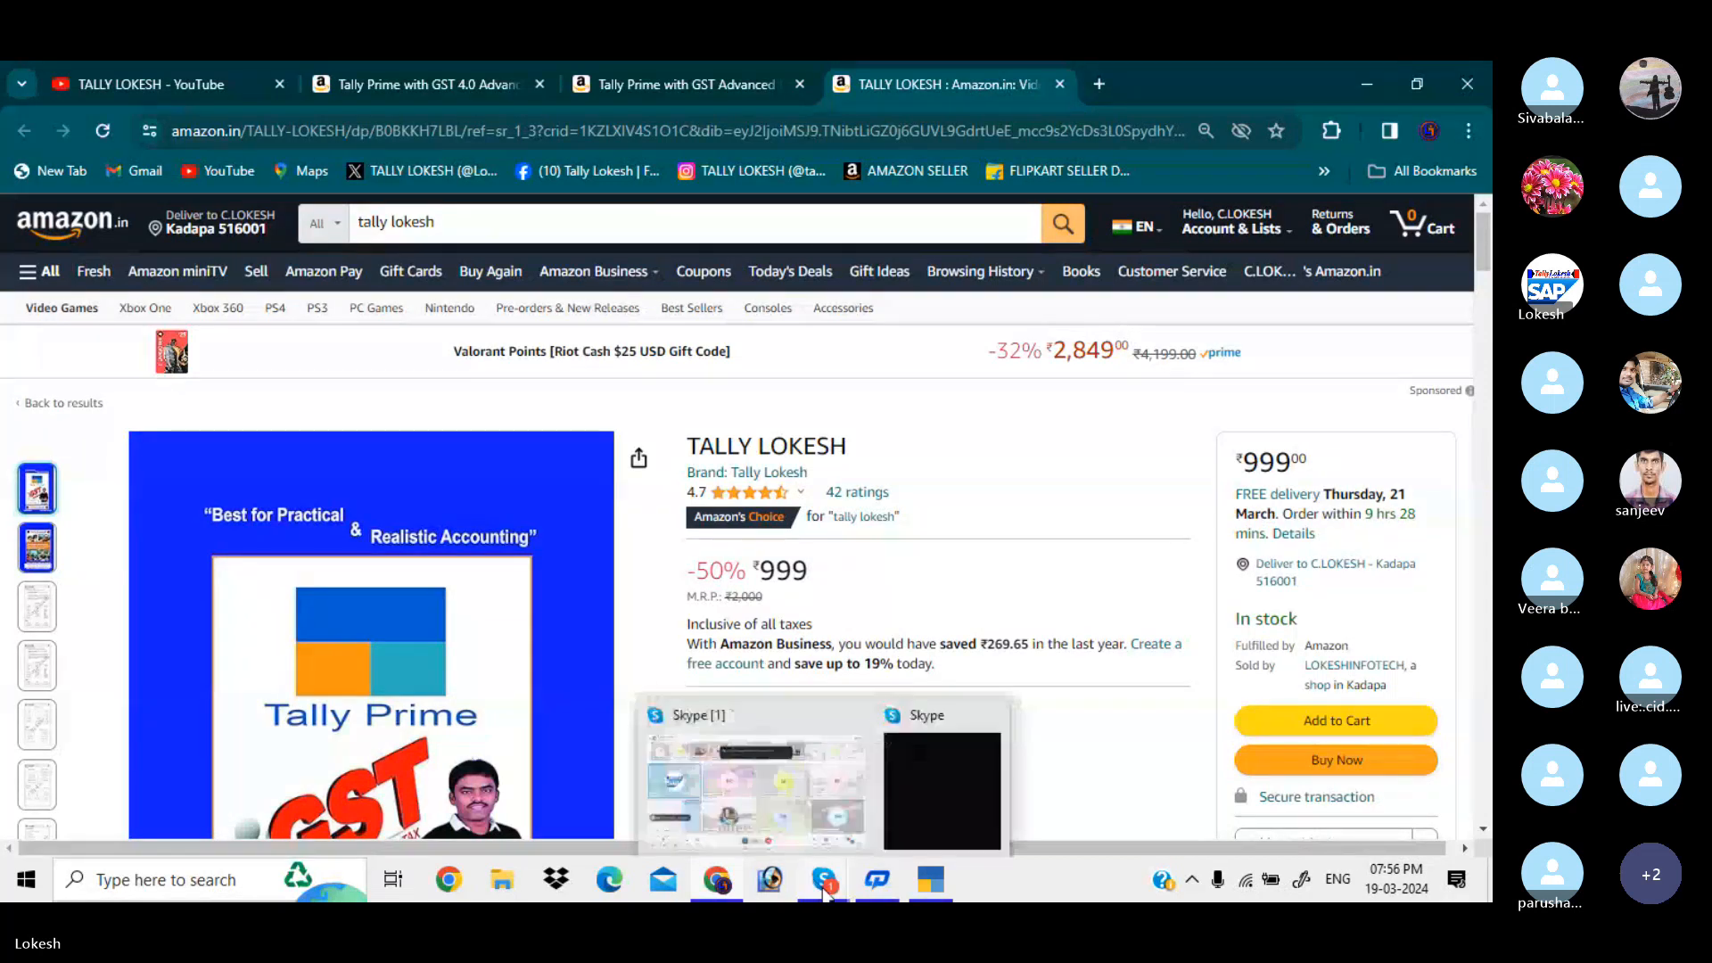
pyautogui.click(789, 813)
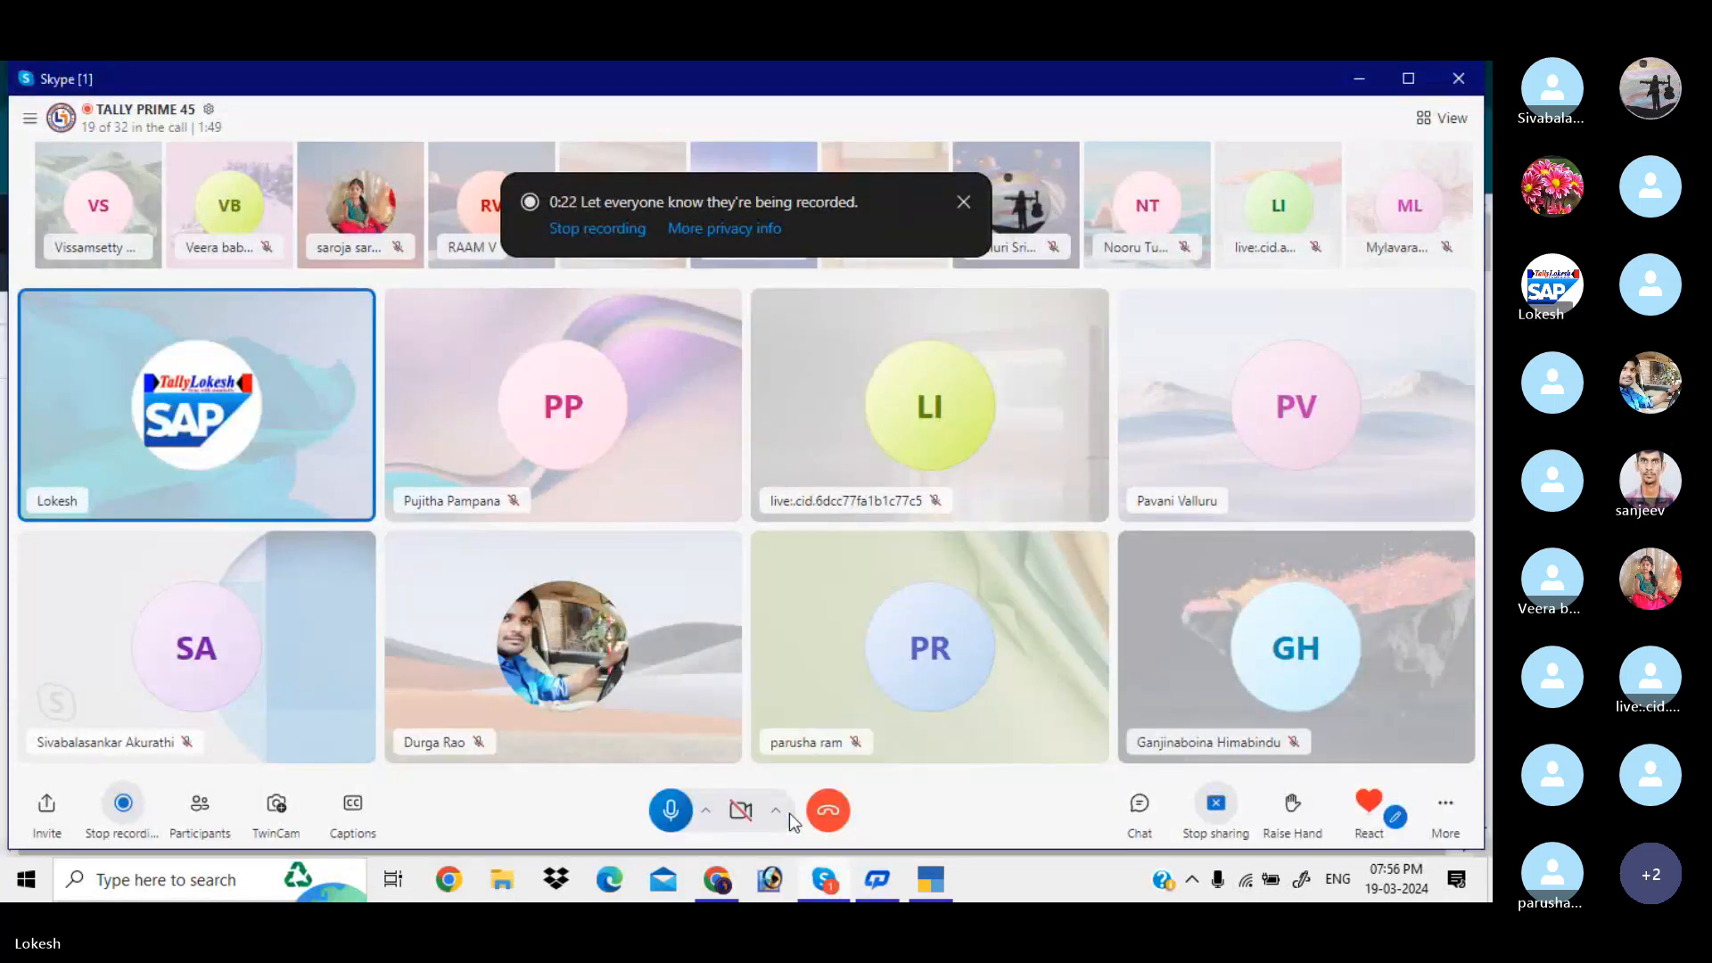
pyautogui.click(965, 203)
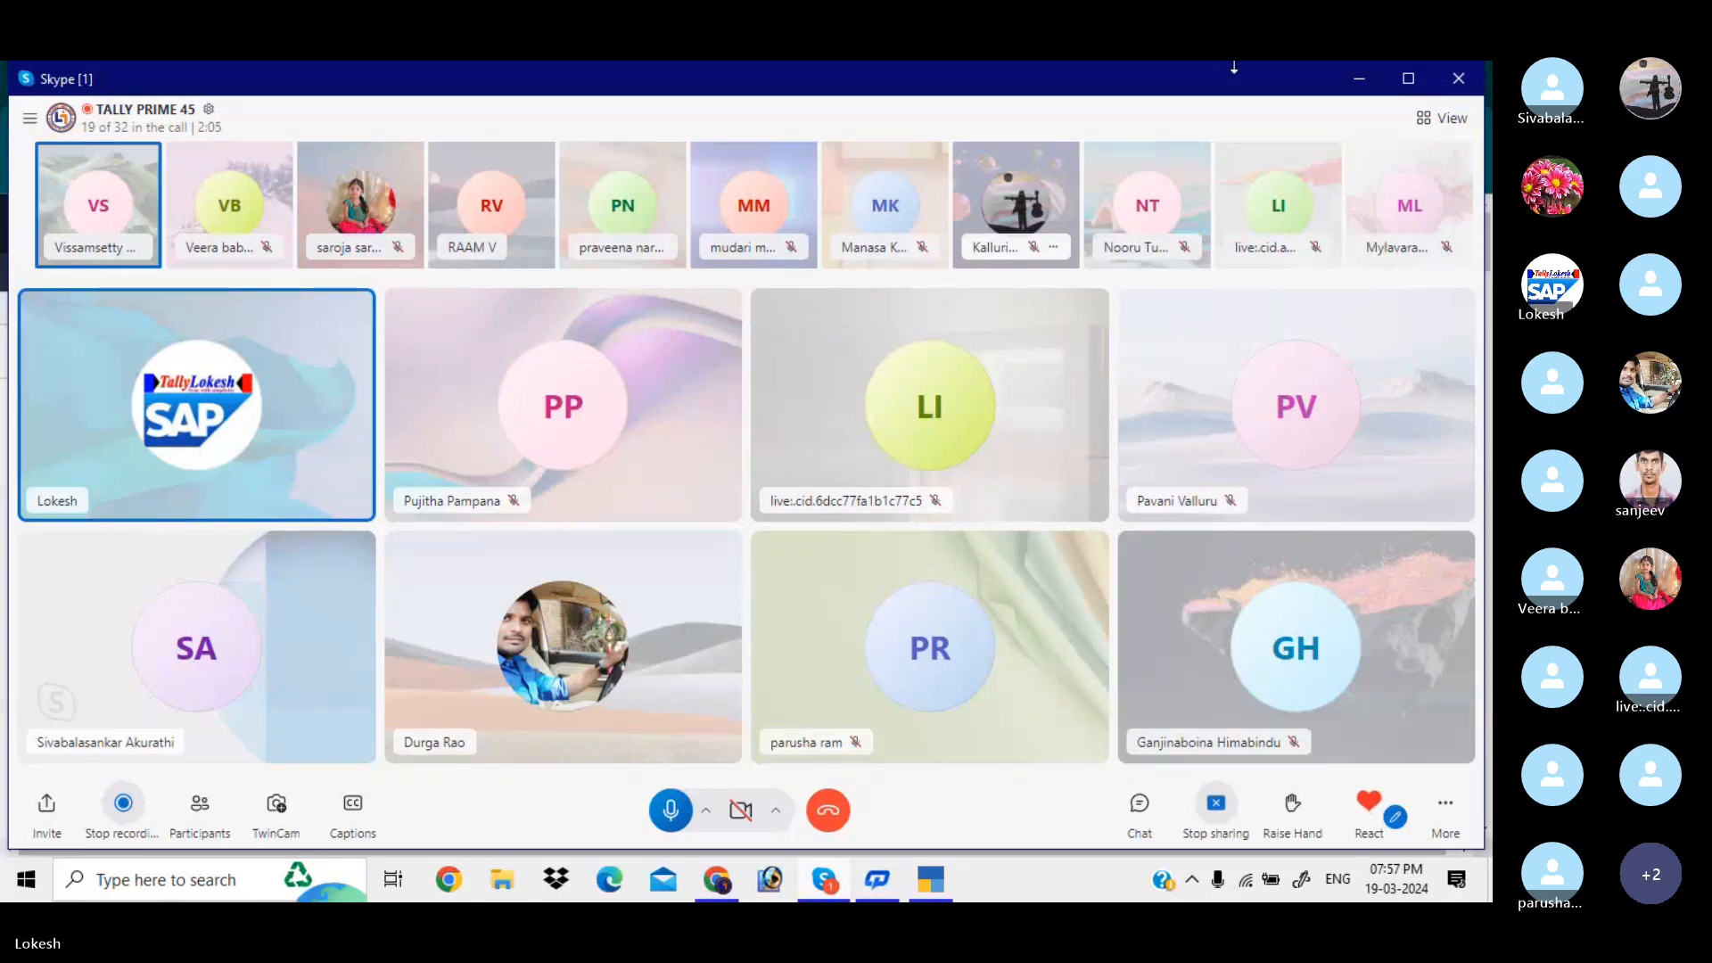
pyautogui.click(1355, 87)
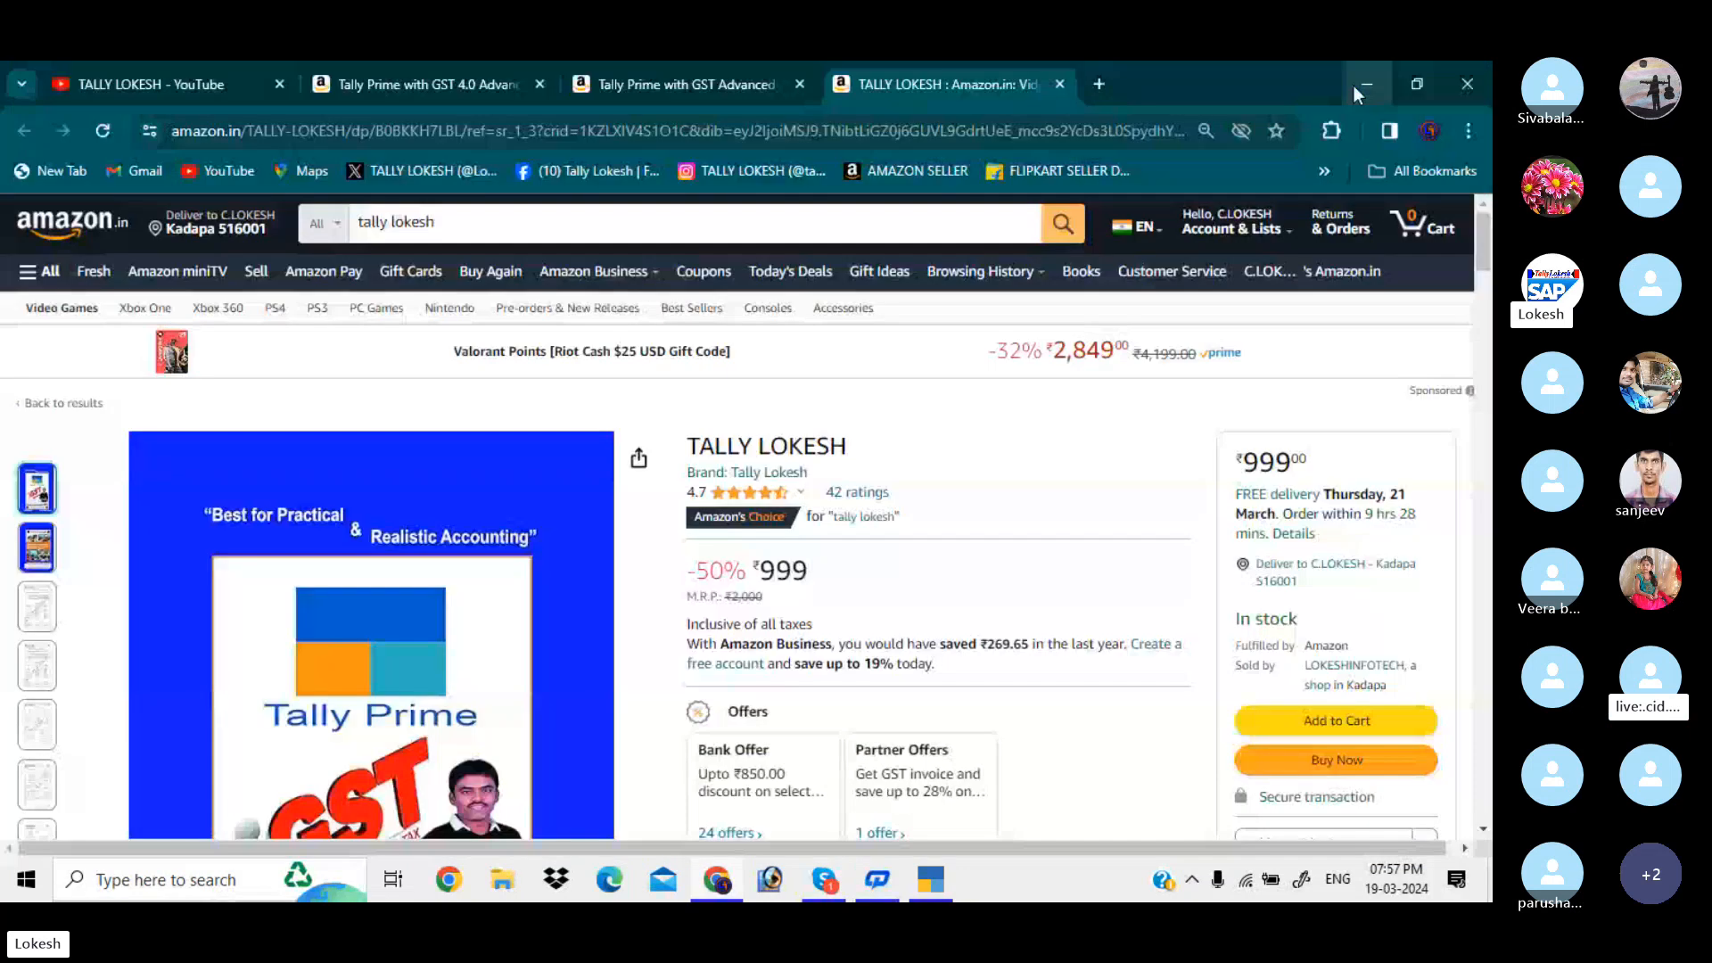
# Step: Review the Amazon pages for the Tally Prime with GST Advanced Meterial and the GST 4.0 Advanced Interview Material books
pyautogui.click(636, 77)
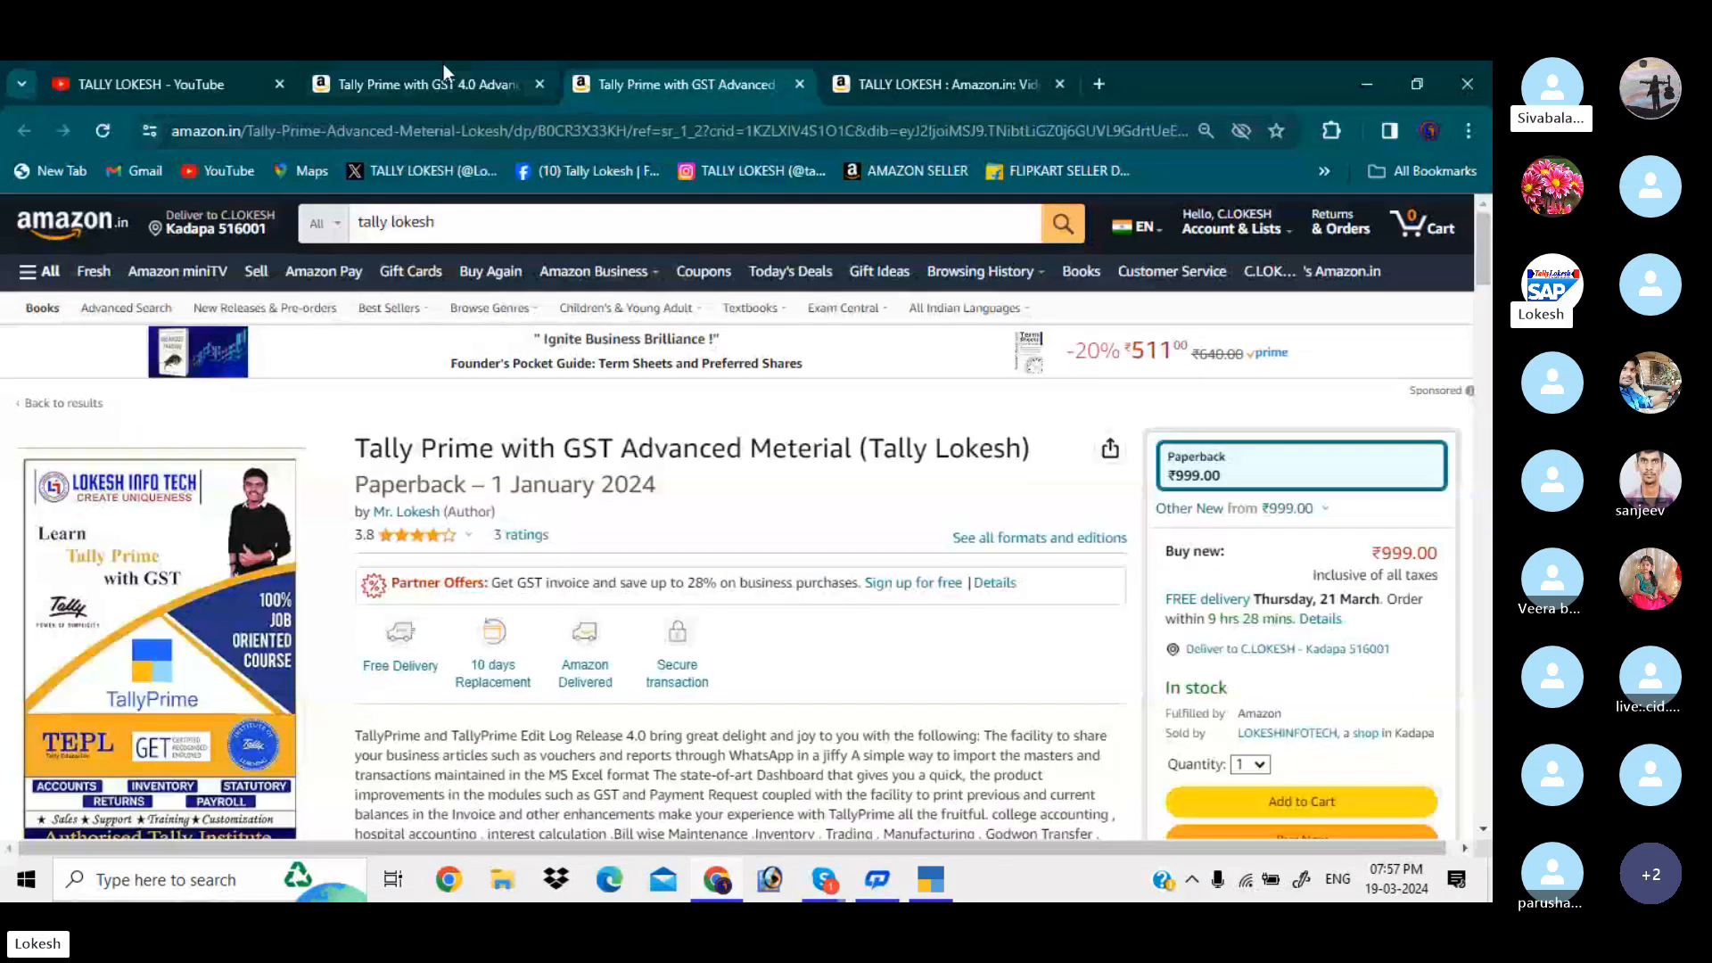
pyautogui.click(442, 67)
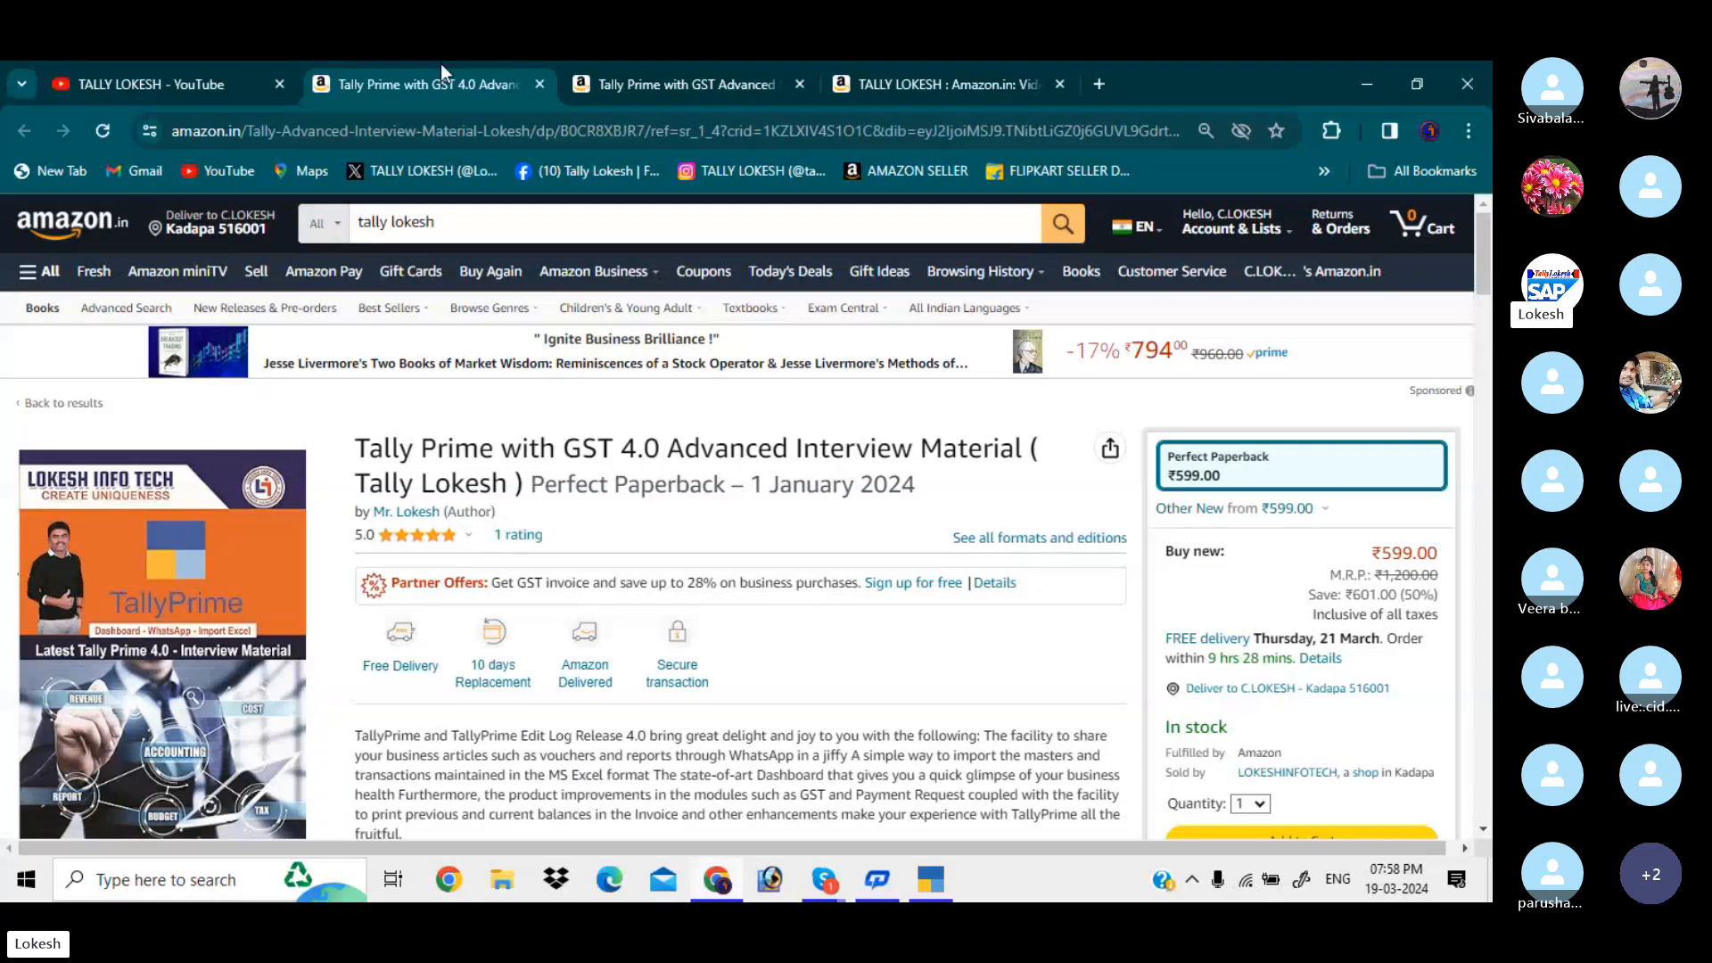
pyautogui.click(658, 64)
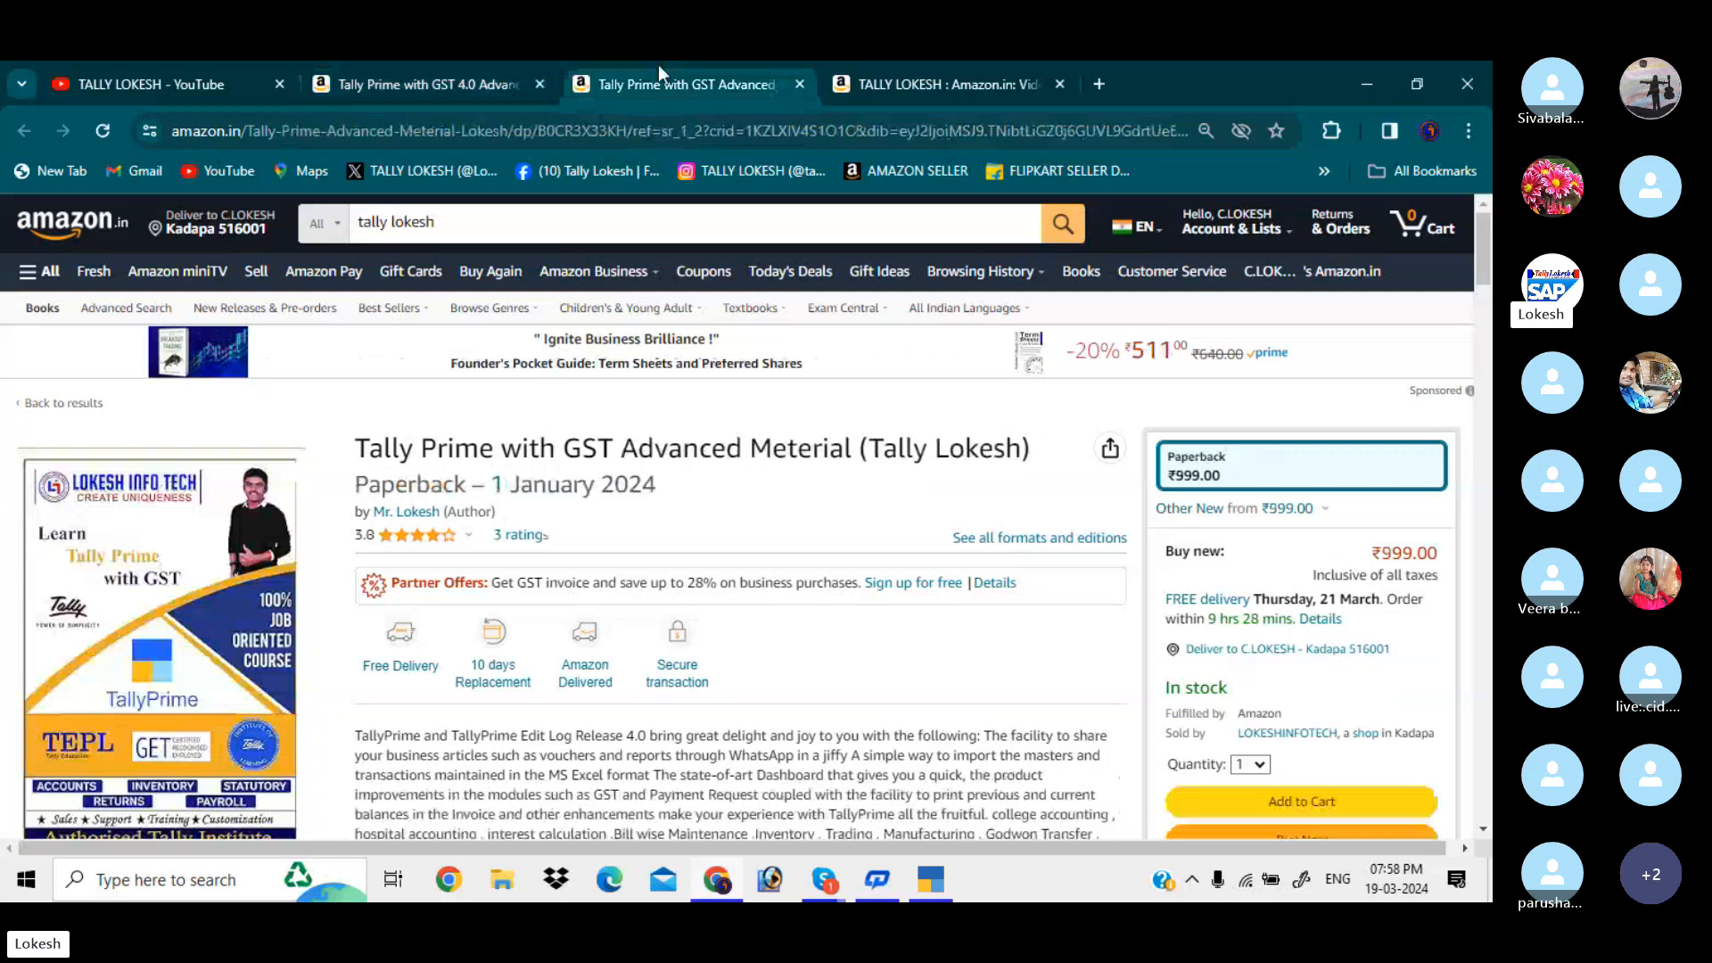
pyautogui.click(436, 62)
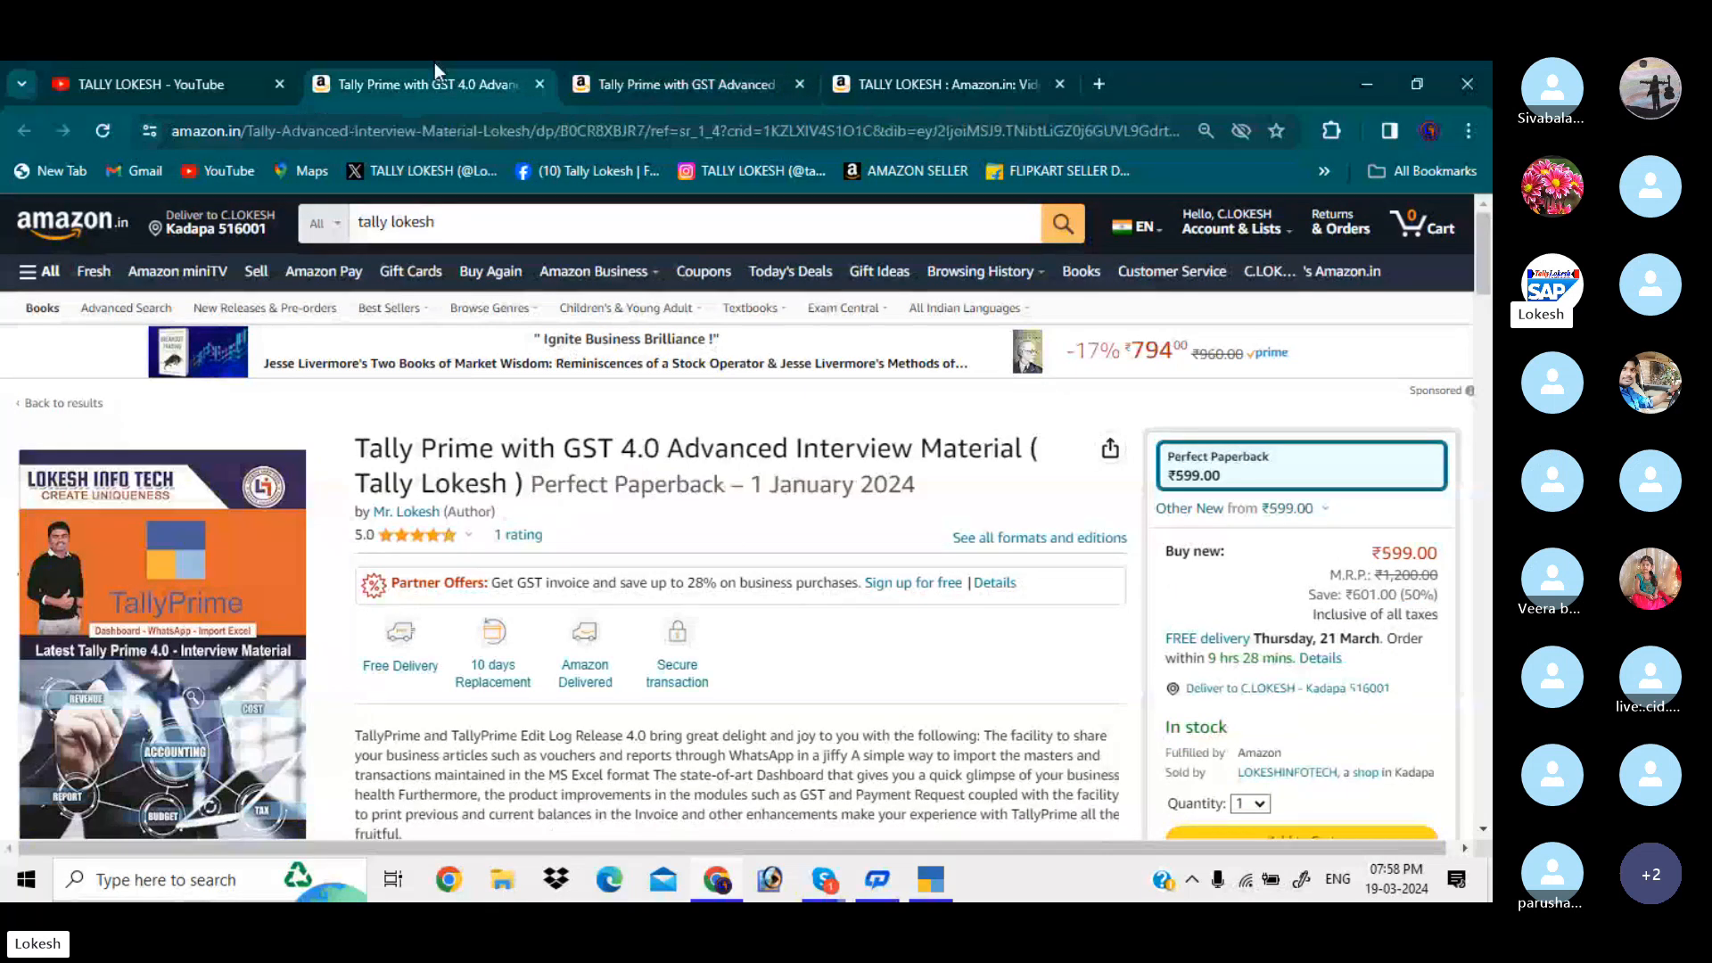
pyautogui.click(681, 66)
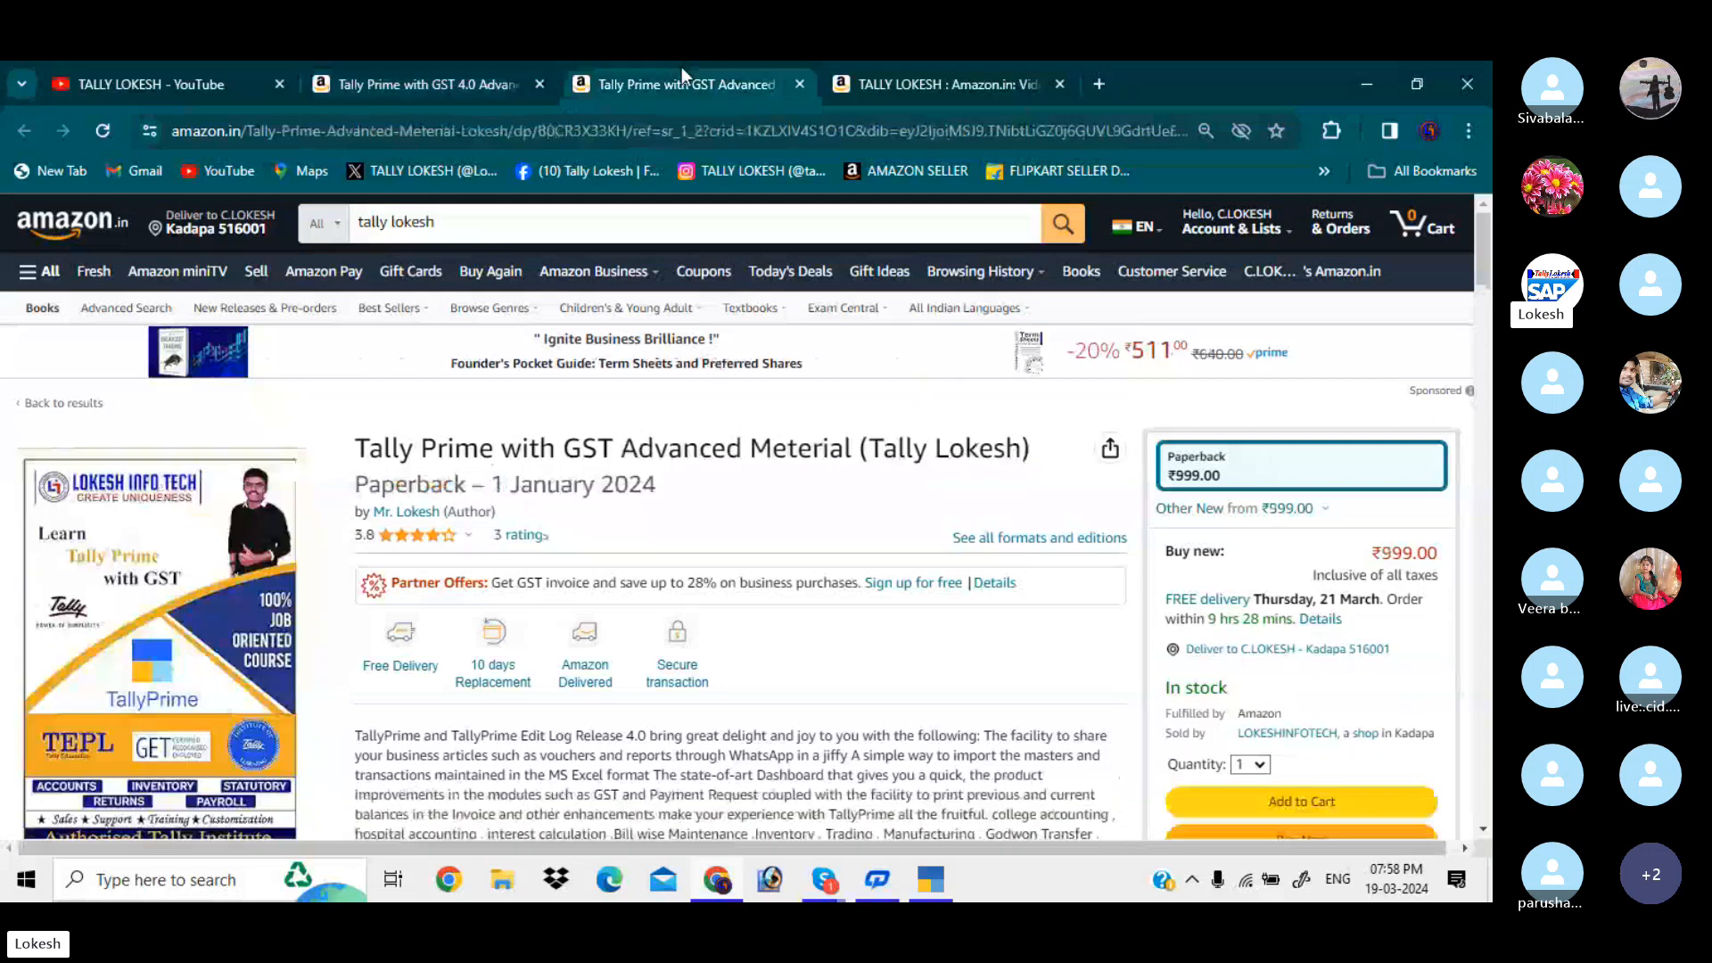
pyautogui.click(460, 66)
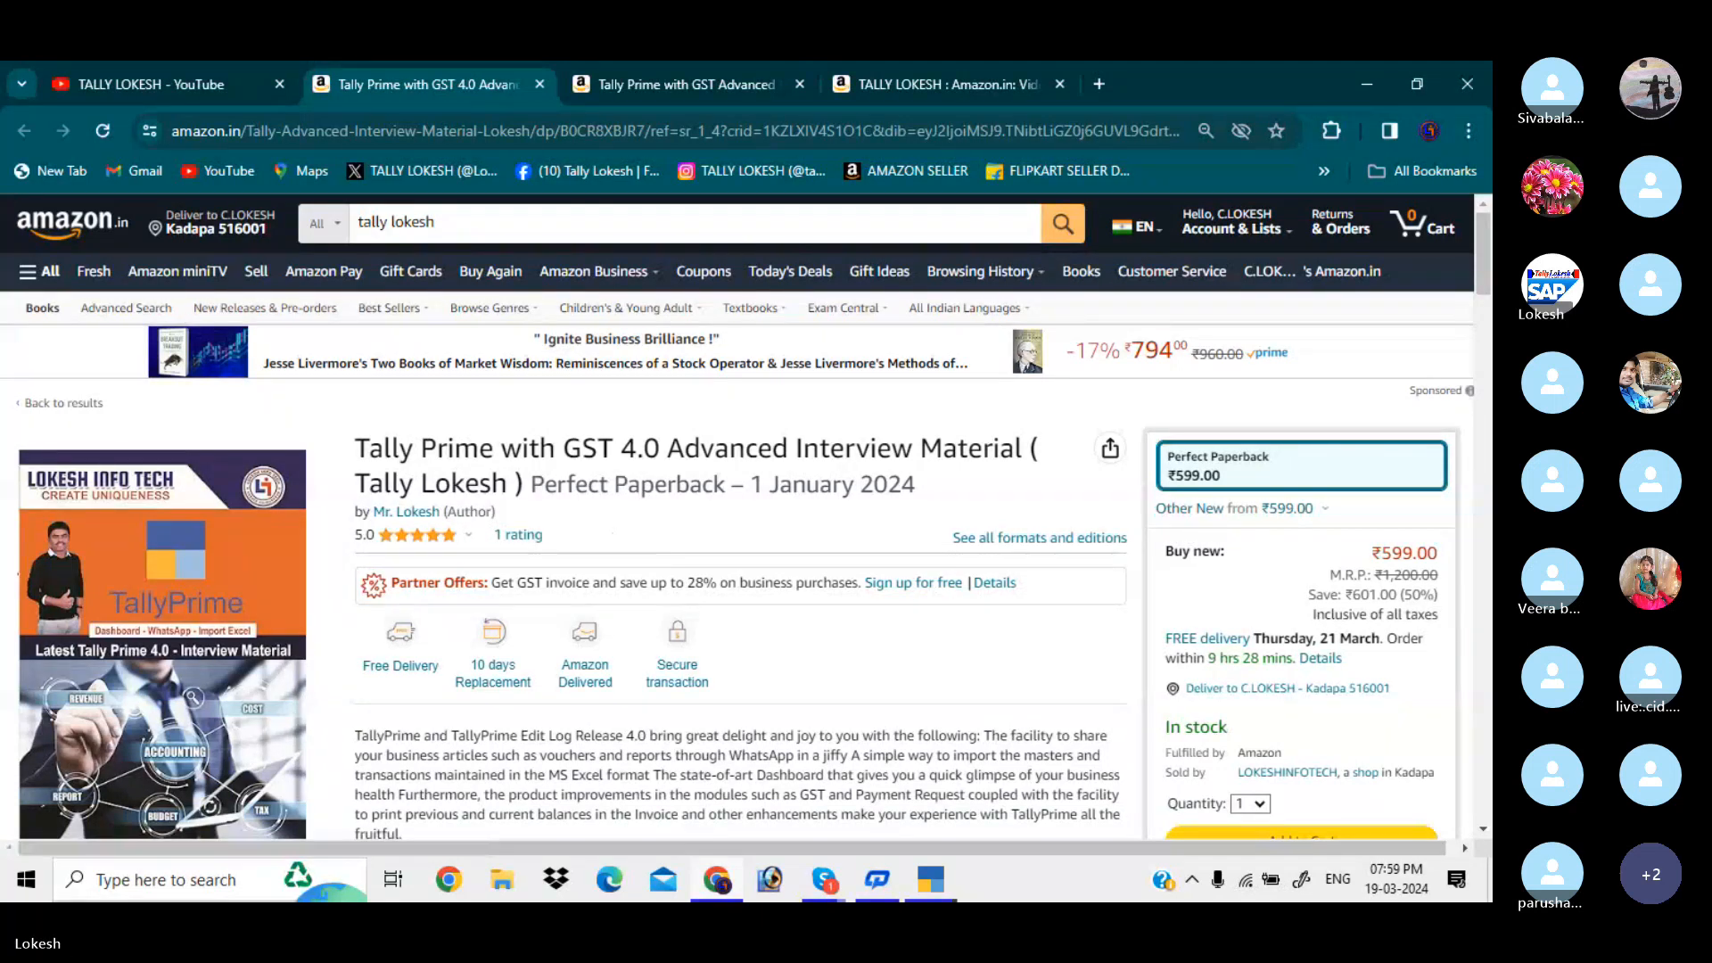
# Step: Switch to TallyPrime and start a new company with Indian Ready Mades as its company and mailing name
pyautogui.click(930, 879)
pyautogui.press('Up')
pyautogui.press('Up')
pyautogui.press('Up')
pyautogui.press('Up')
pyautogui.press('Up')
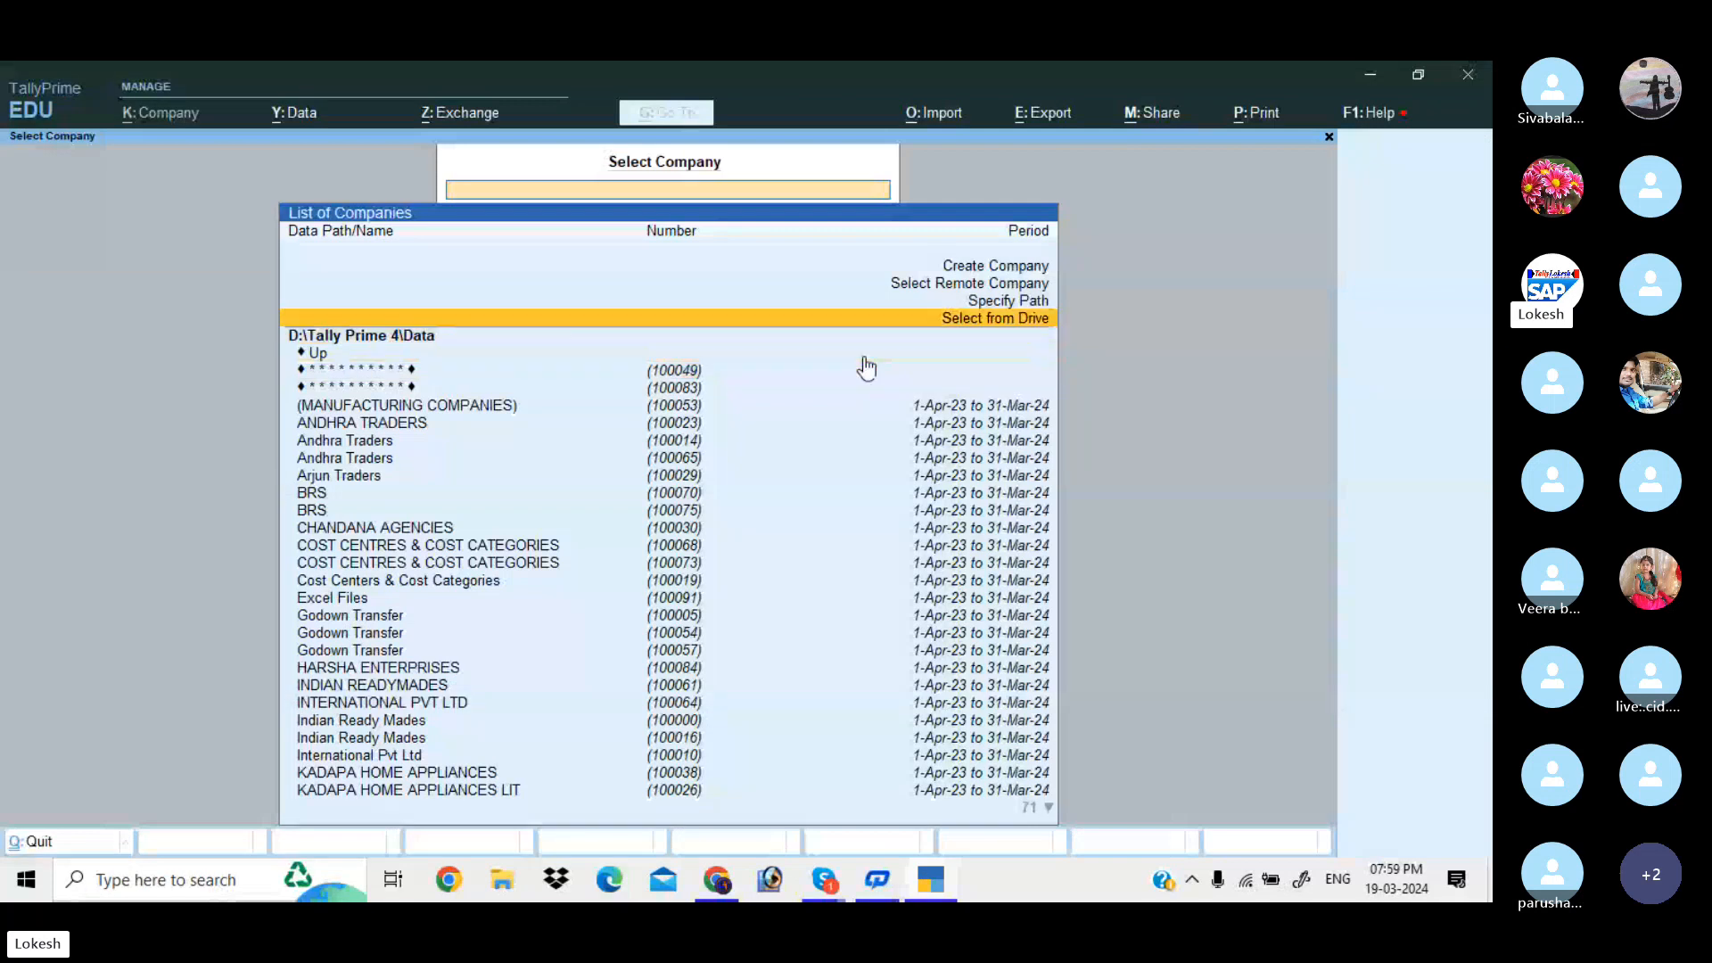
pyautogui.press('Return')
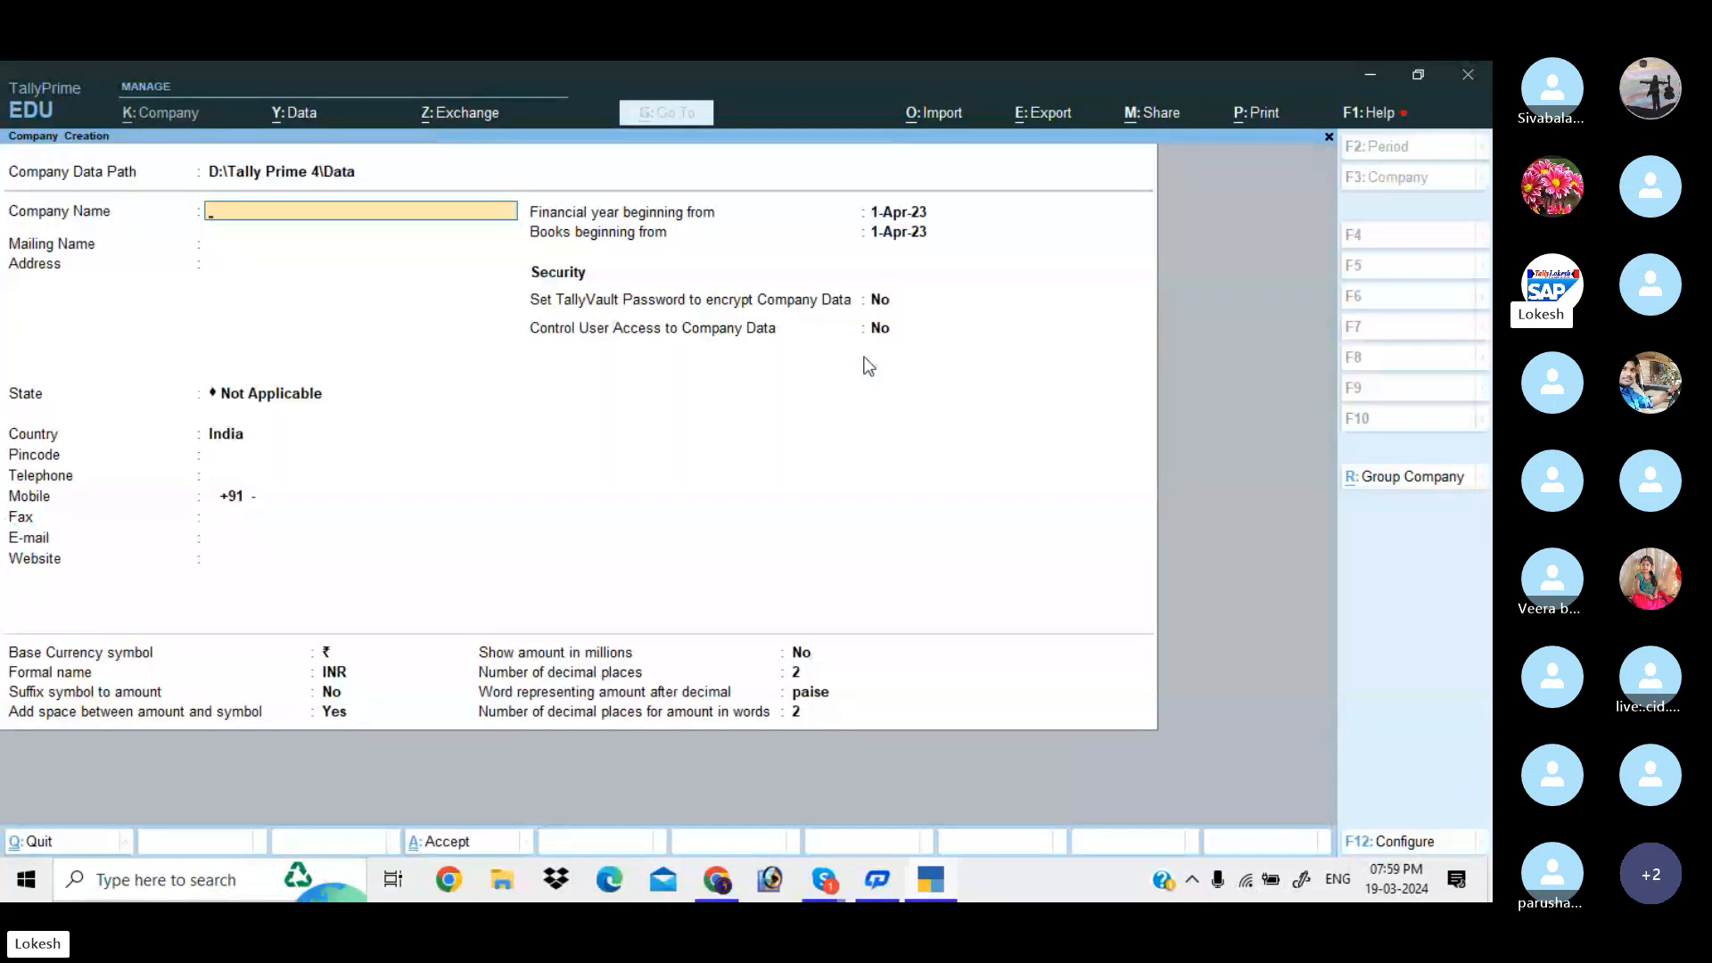
pyautogui.write('Indian Rea')
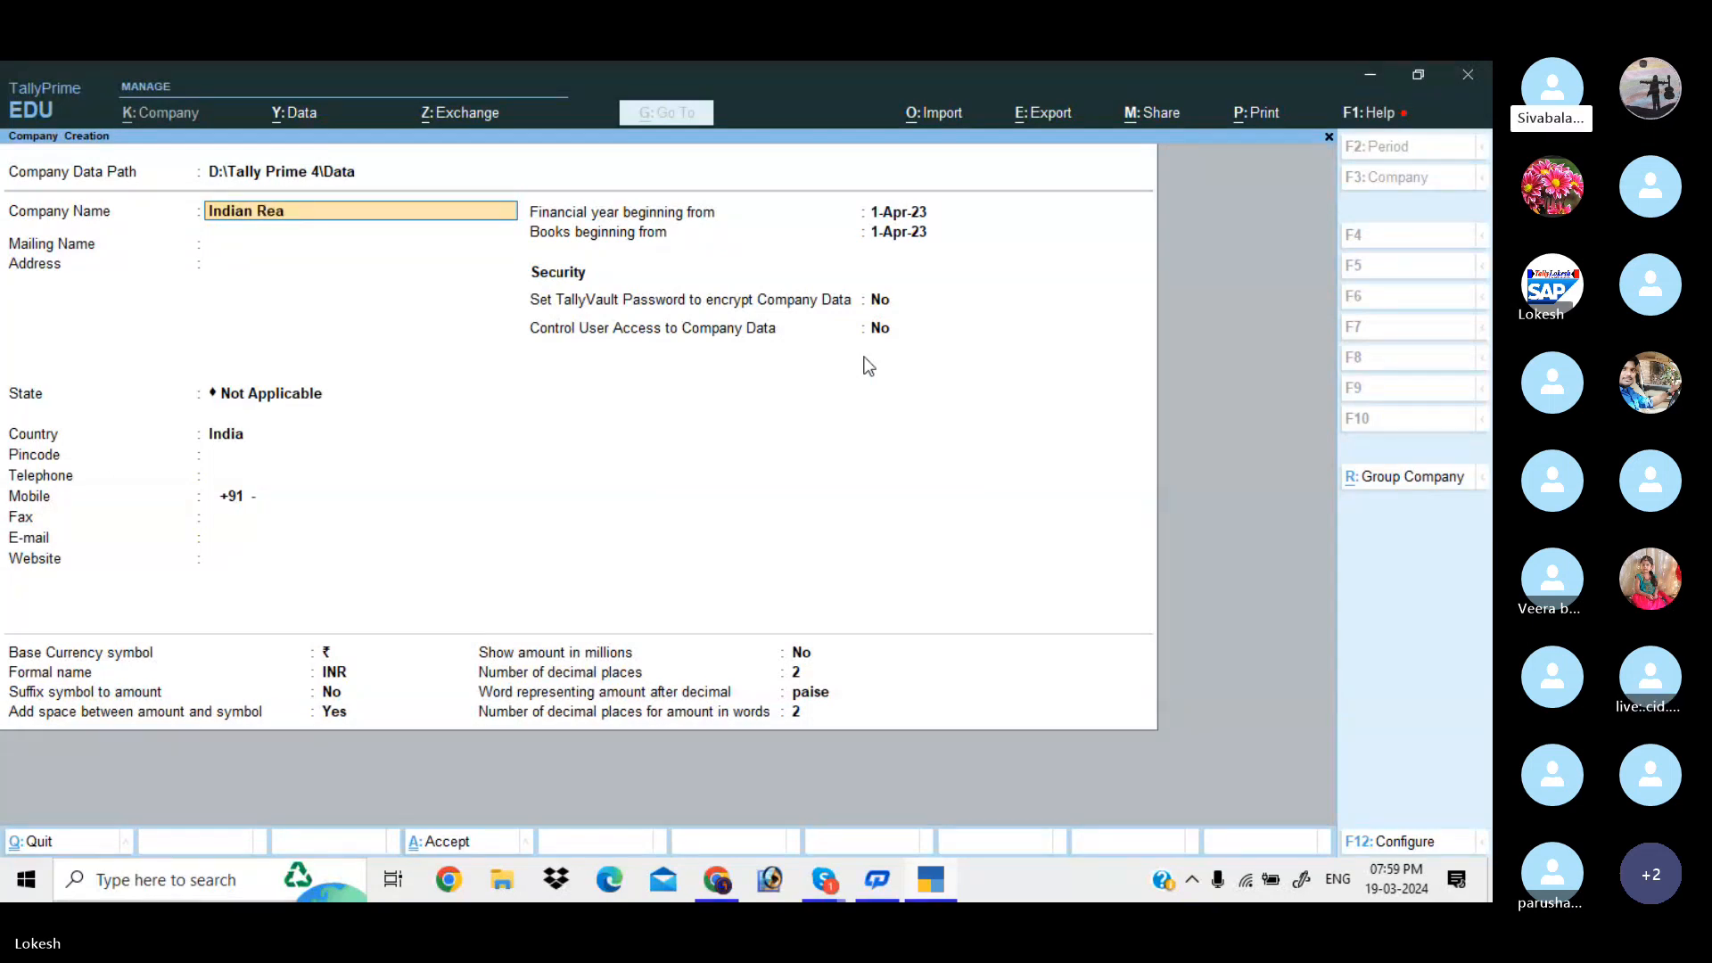
pyautogui.write('dy Mades')
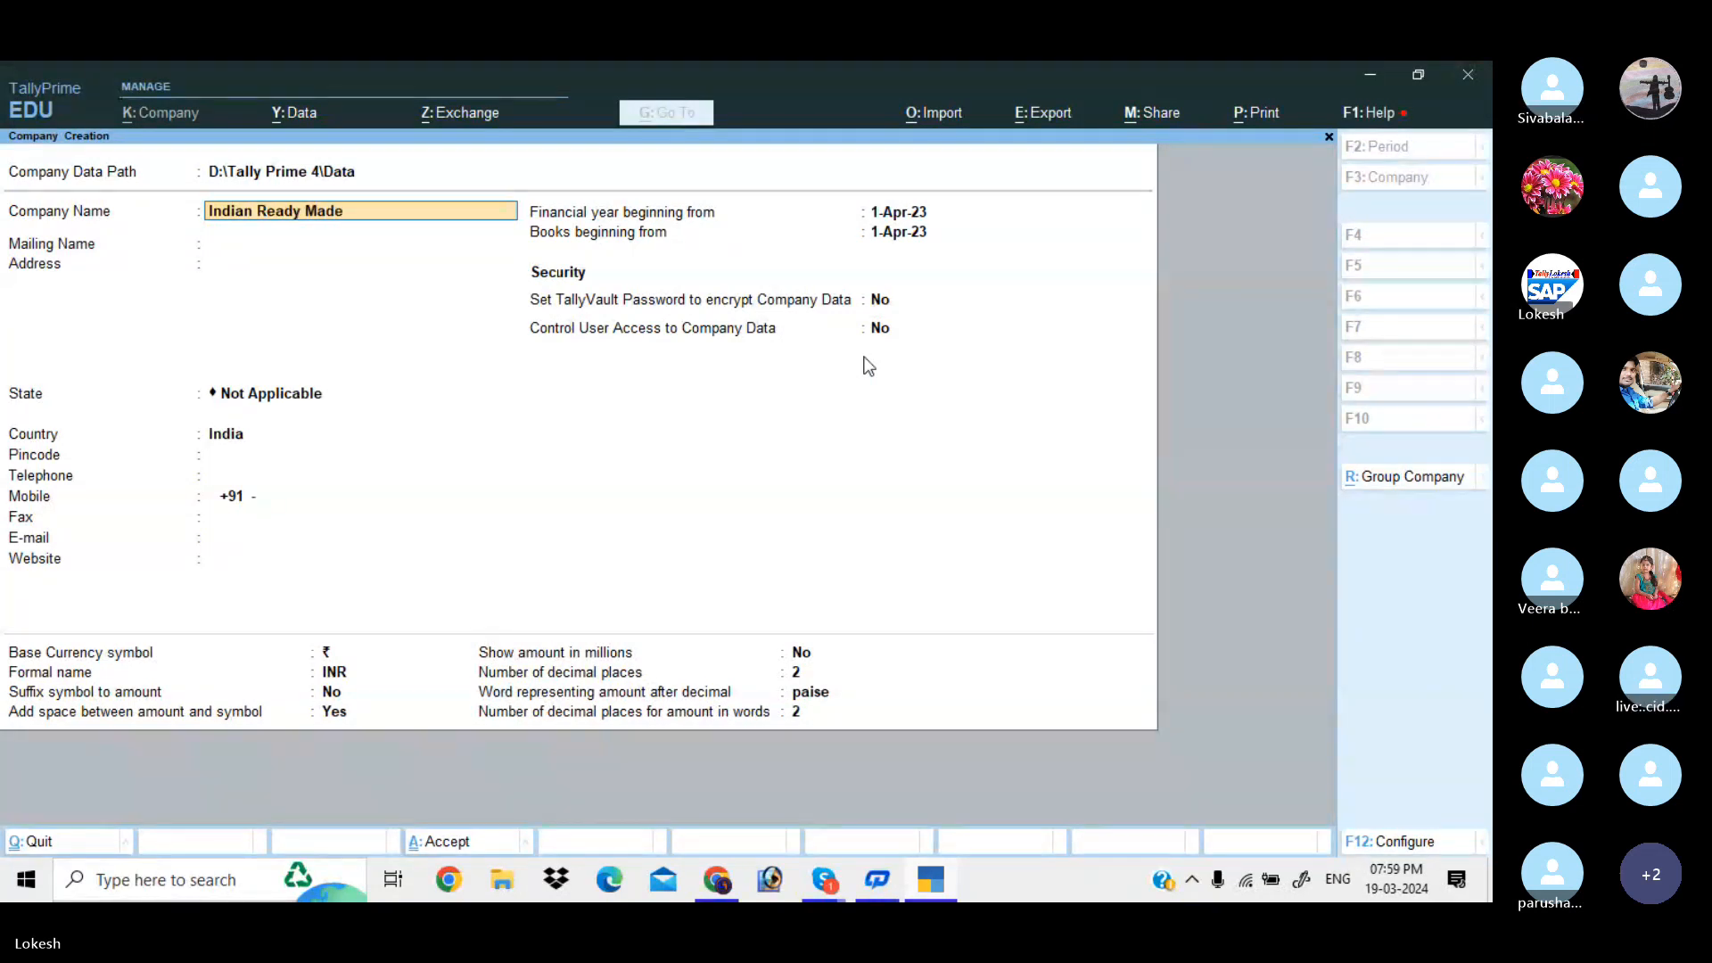
pyautogui.press('Return')
pyautogui.press('Return')
pyautogui.press('Return')
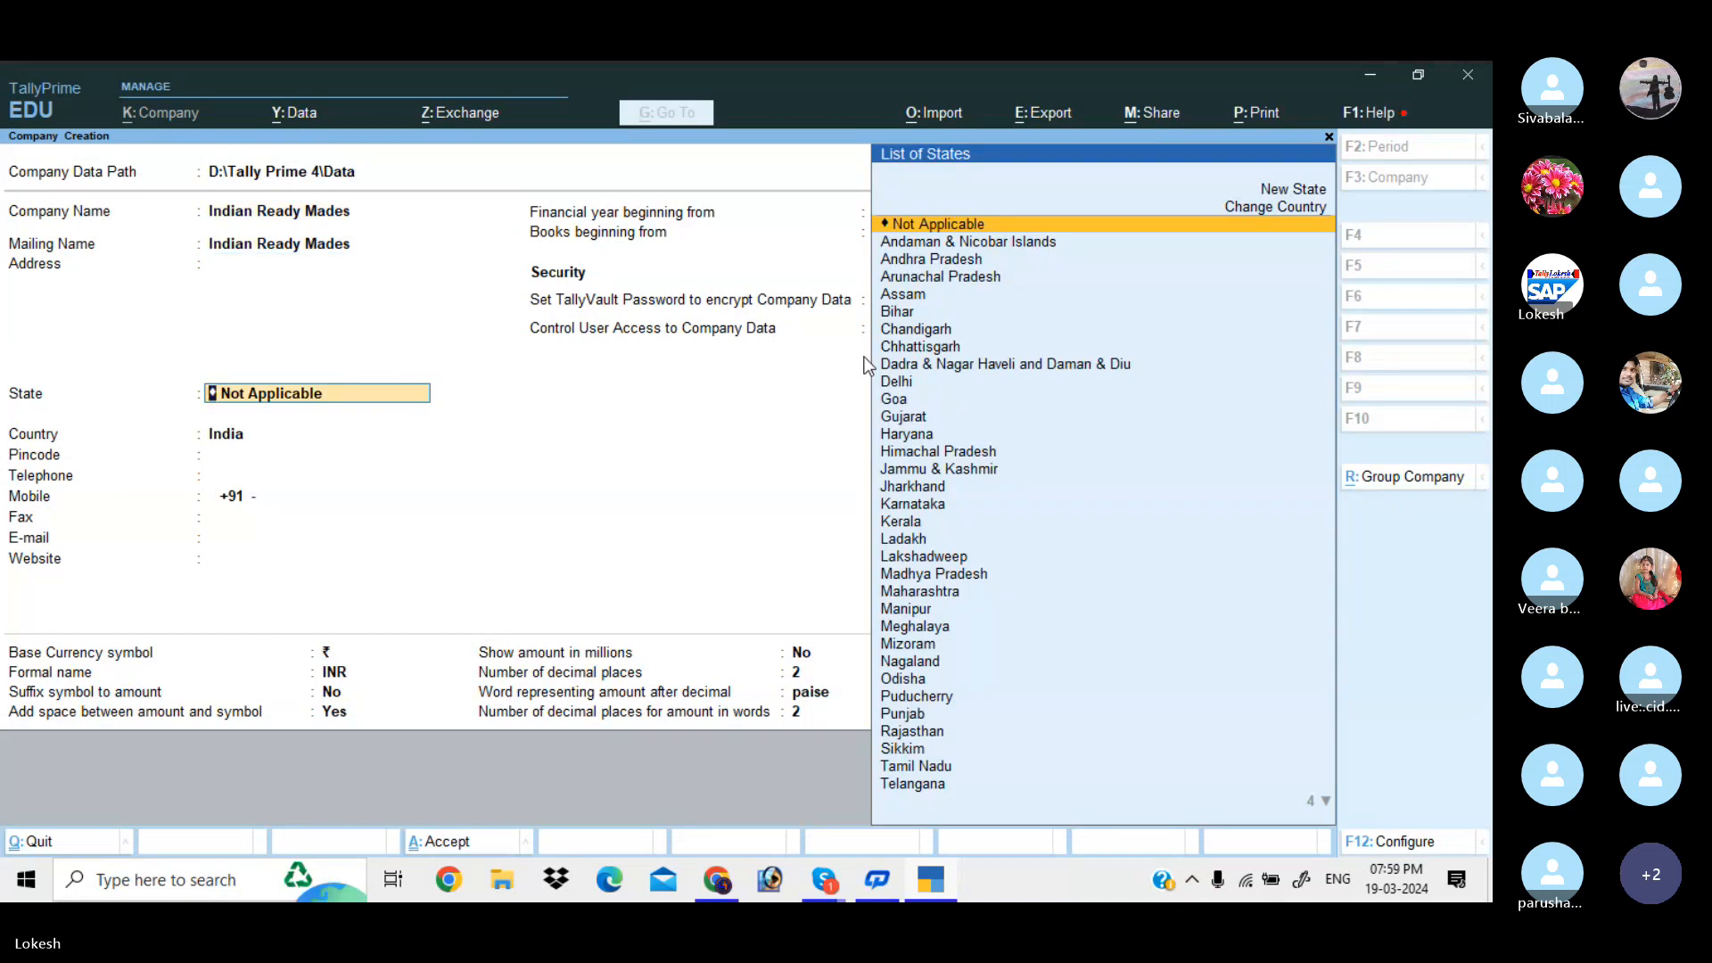
# Step: Set the company's state to Andhra Pradesh and save the new company
pyautogui.press('Down')
pyautogui.press('Down')
pyautogui.press('Return')
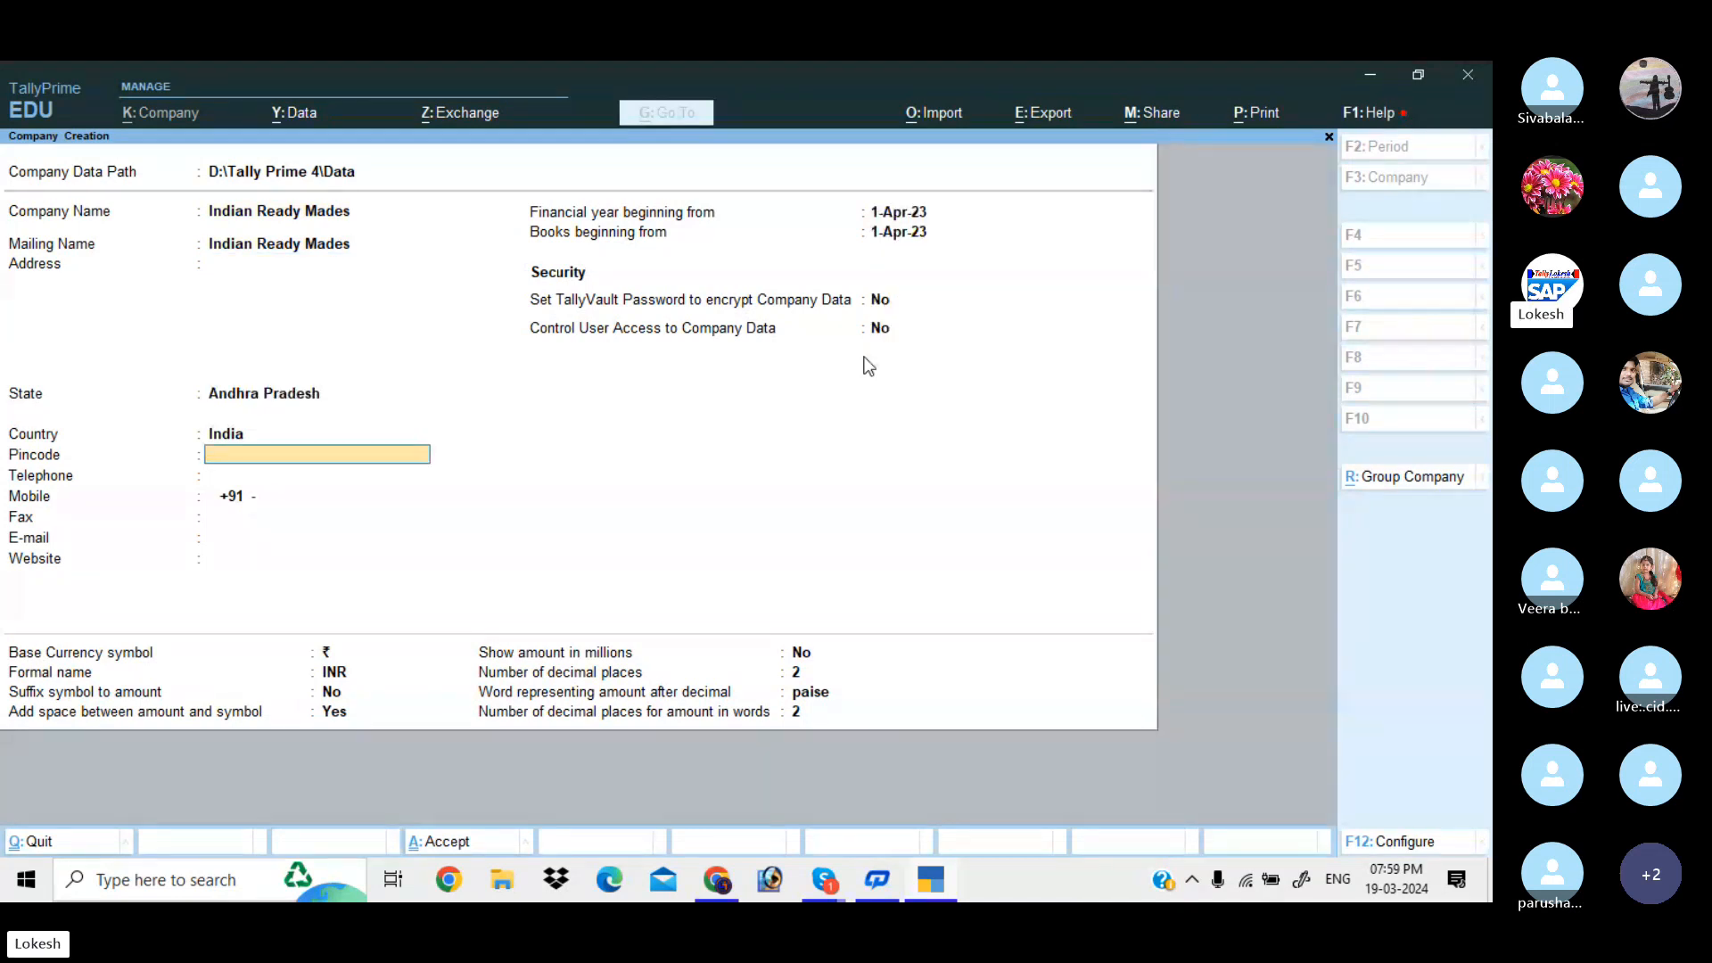
pyautogui.press('ctrl')
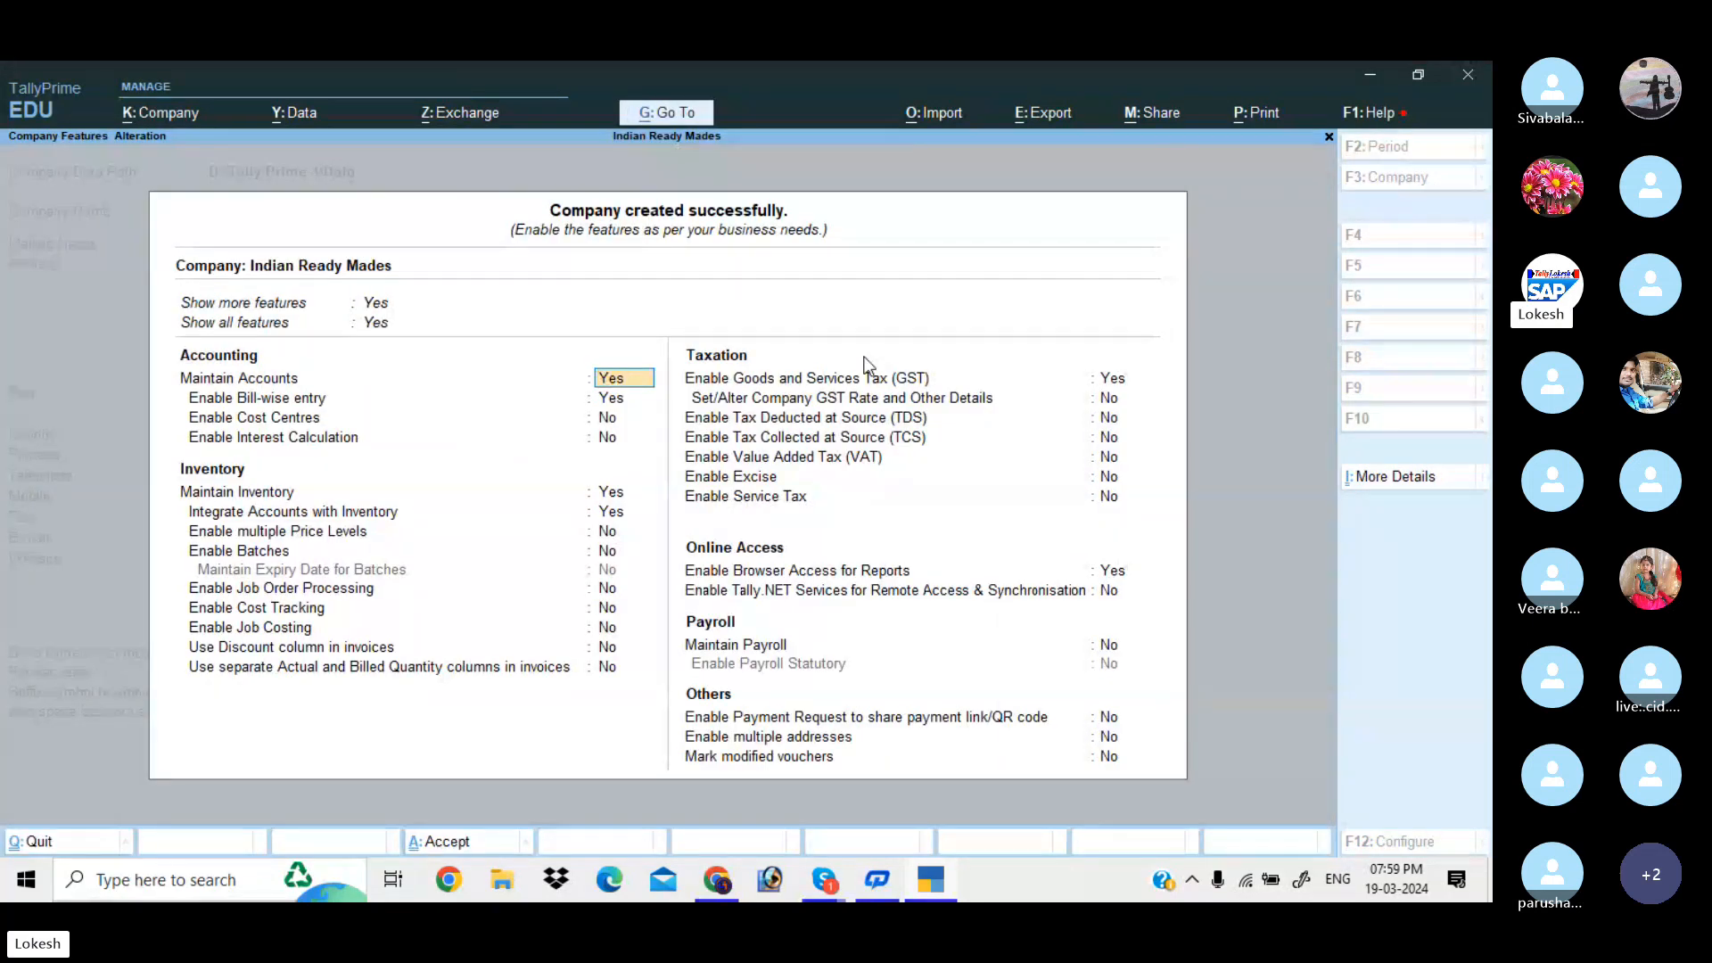
# Step: Disable bill-wise entry in the company features and accept the other accounting and inventory settings as they are
pyautogui.press('Return')
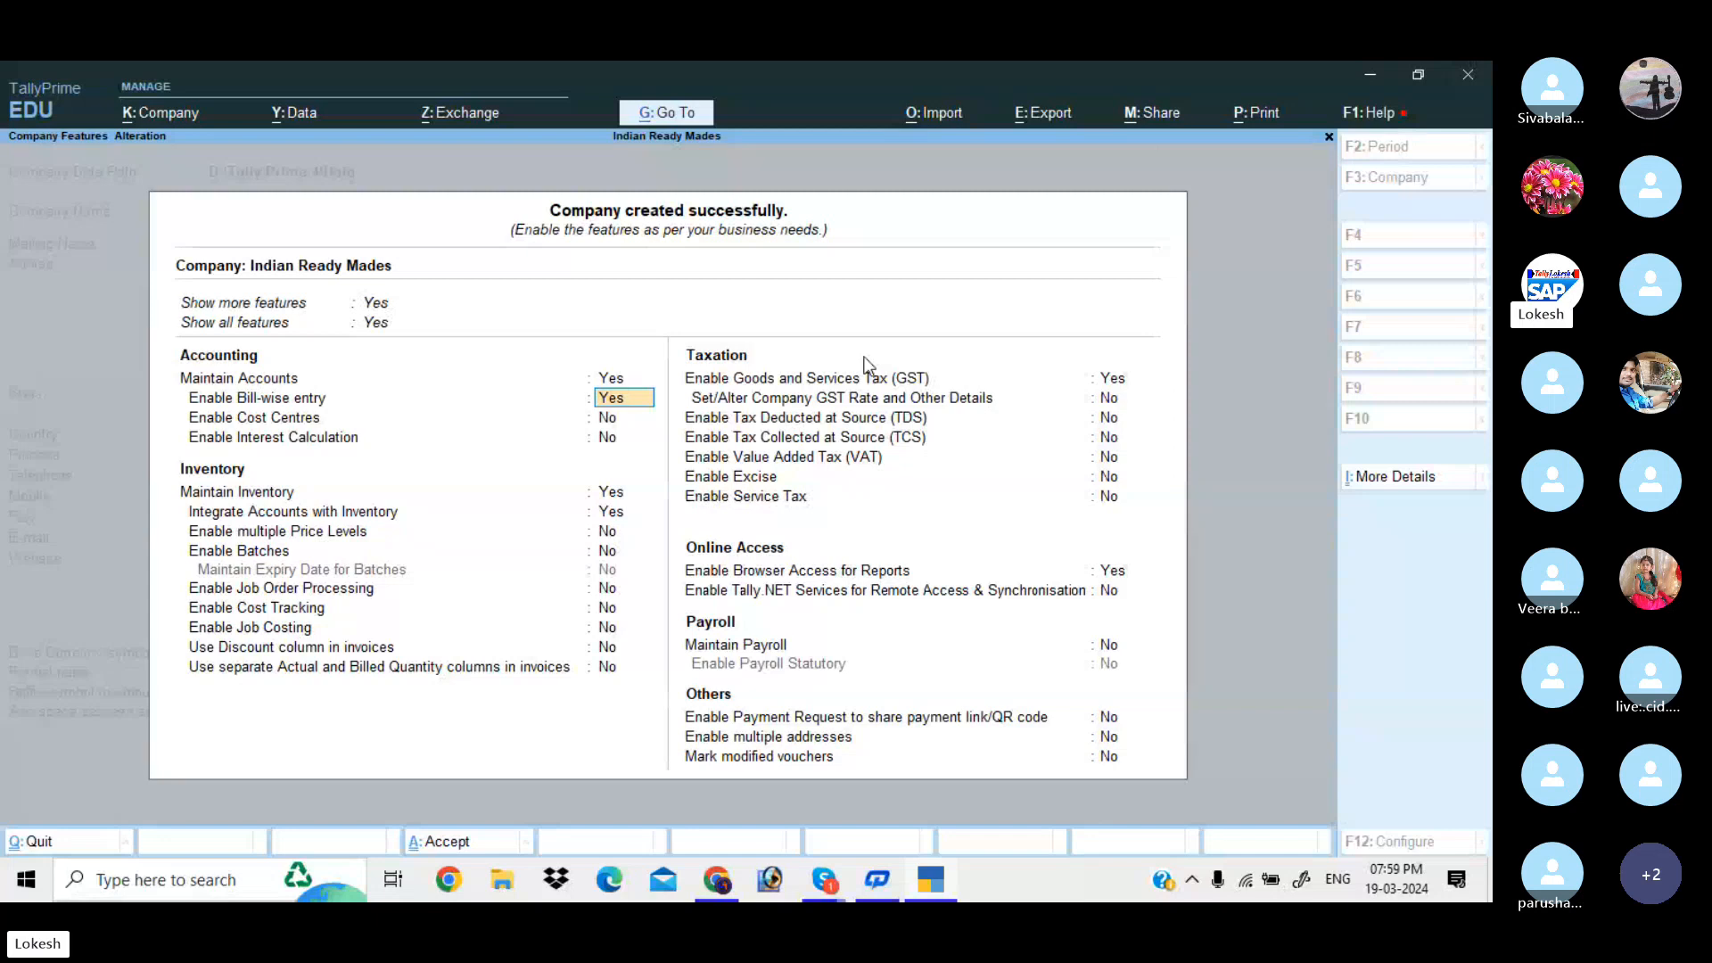
pyautogui.press('n')
pyautogui.press('Return')
pyautogui.press('Return')
pyautogui.press('Return')
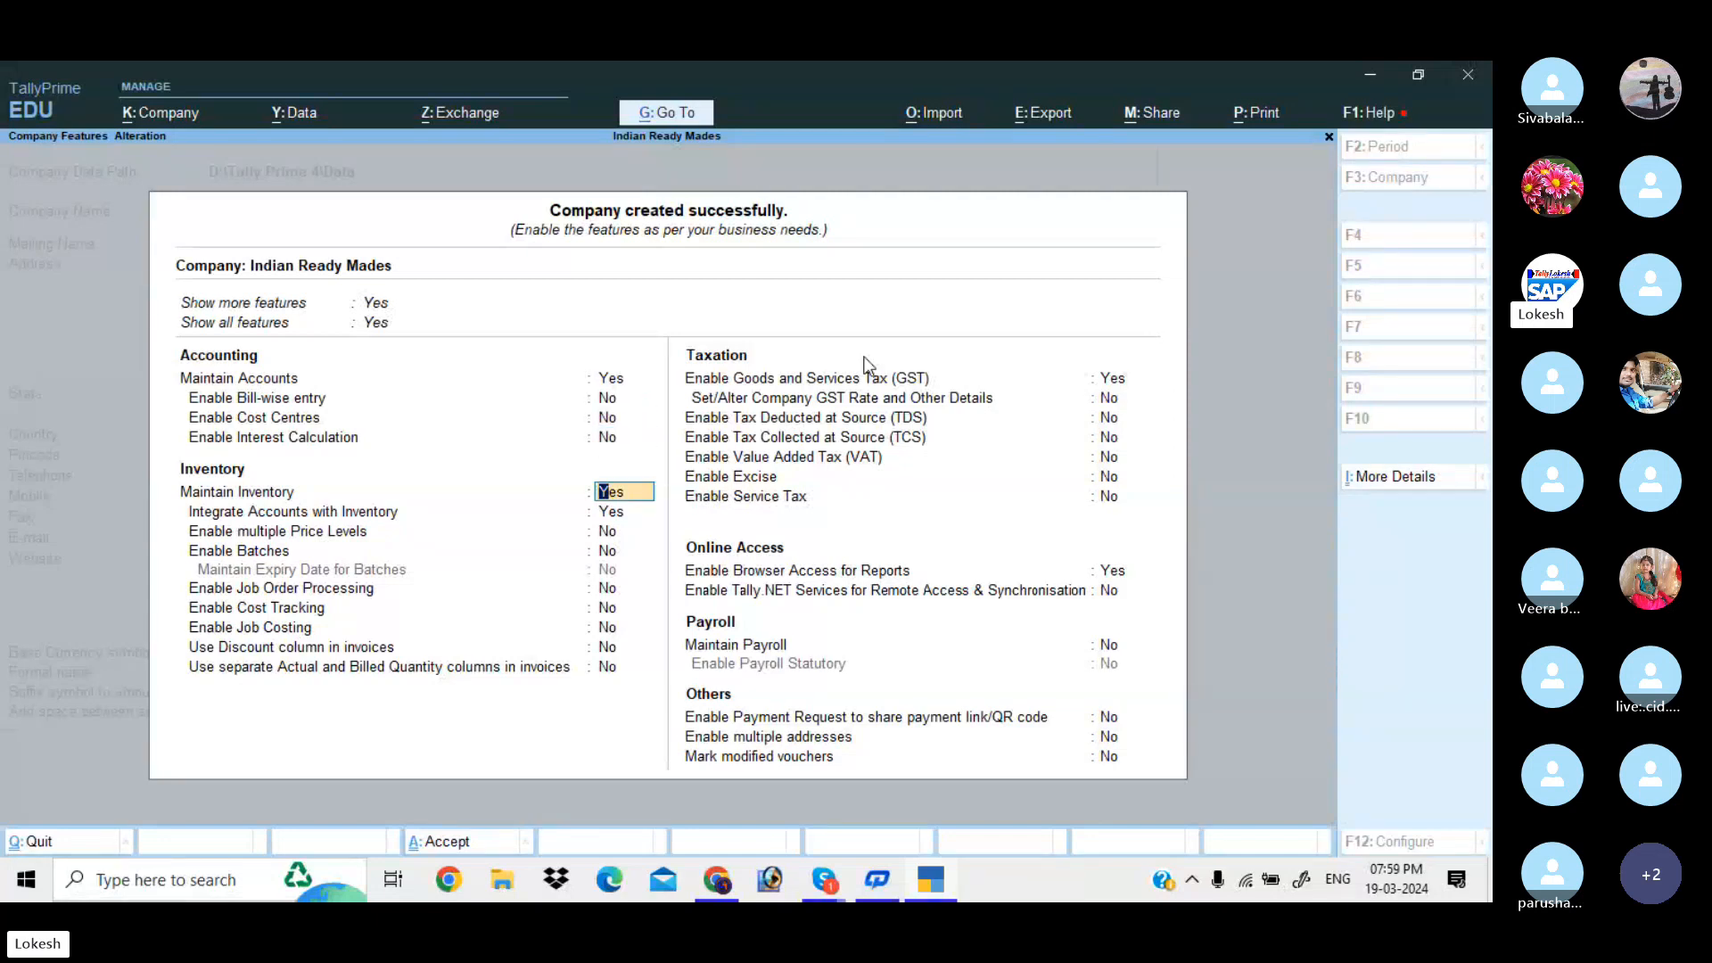
pyautogui.press('Return')
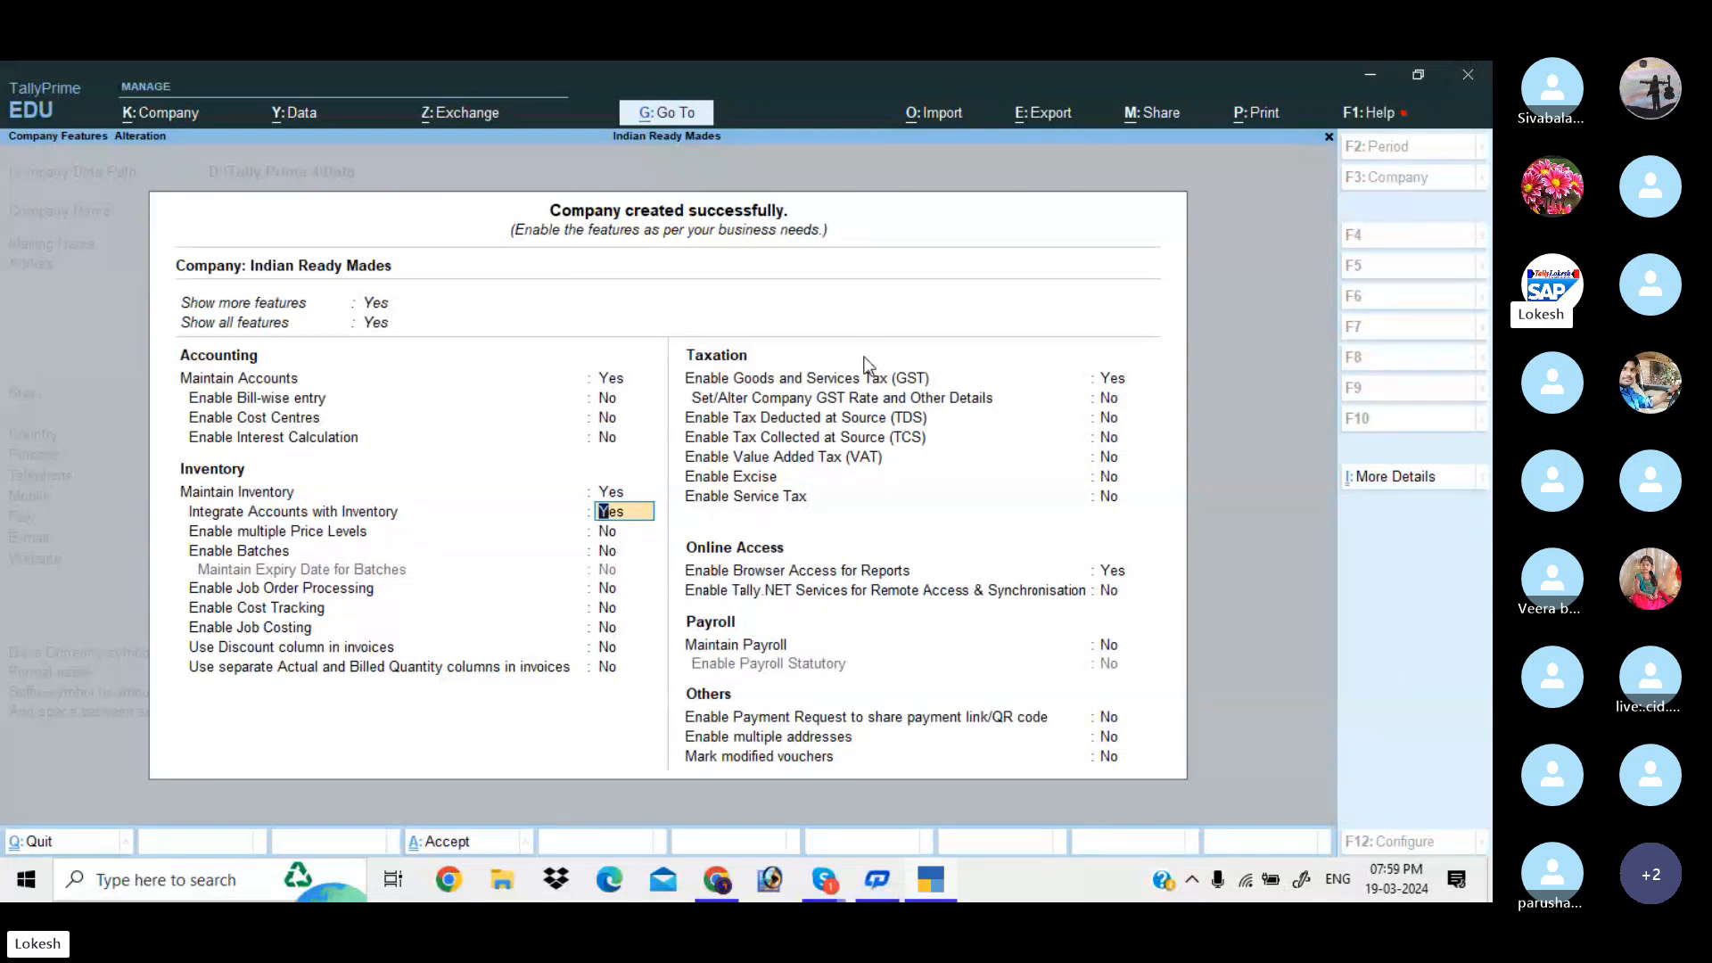
pyautogui.press('Return')
pyautogui.press('Return')
pyautogui.press('Return')
pyautogui.press('Return')
pyautogui.press('Return')
pyautogui.press('Return')
pyautogui.press('Return')
pyautogui.press('Return')
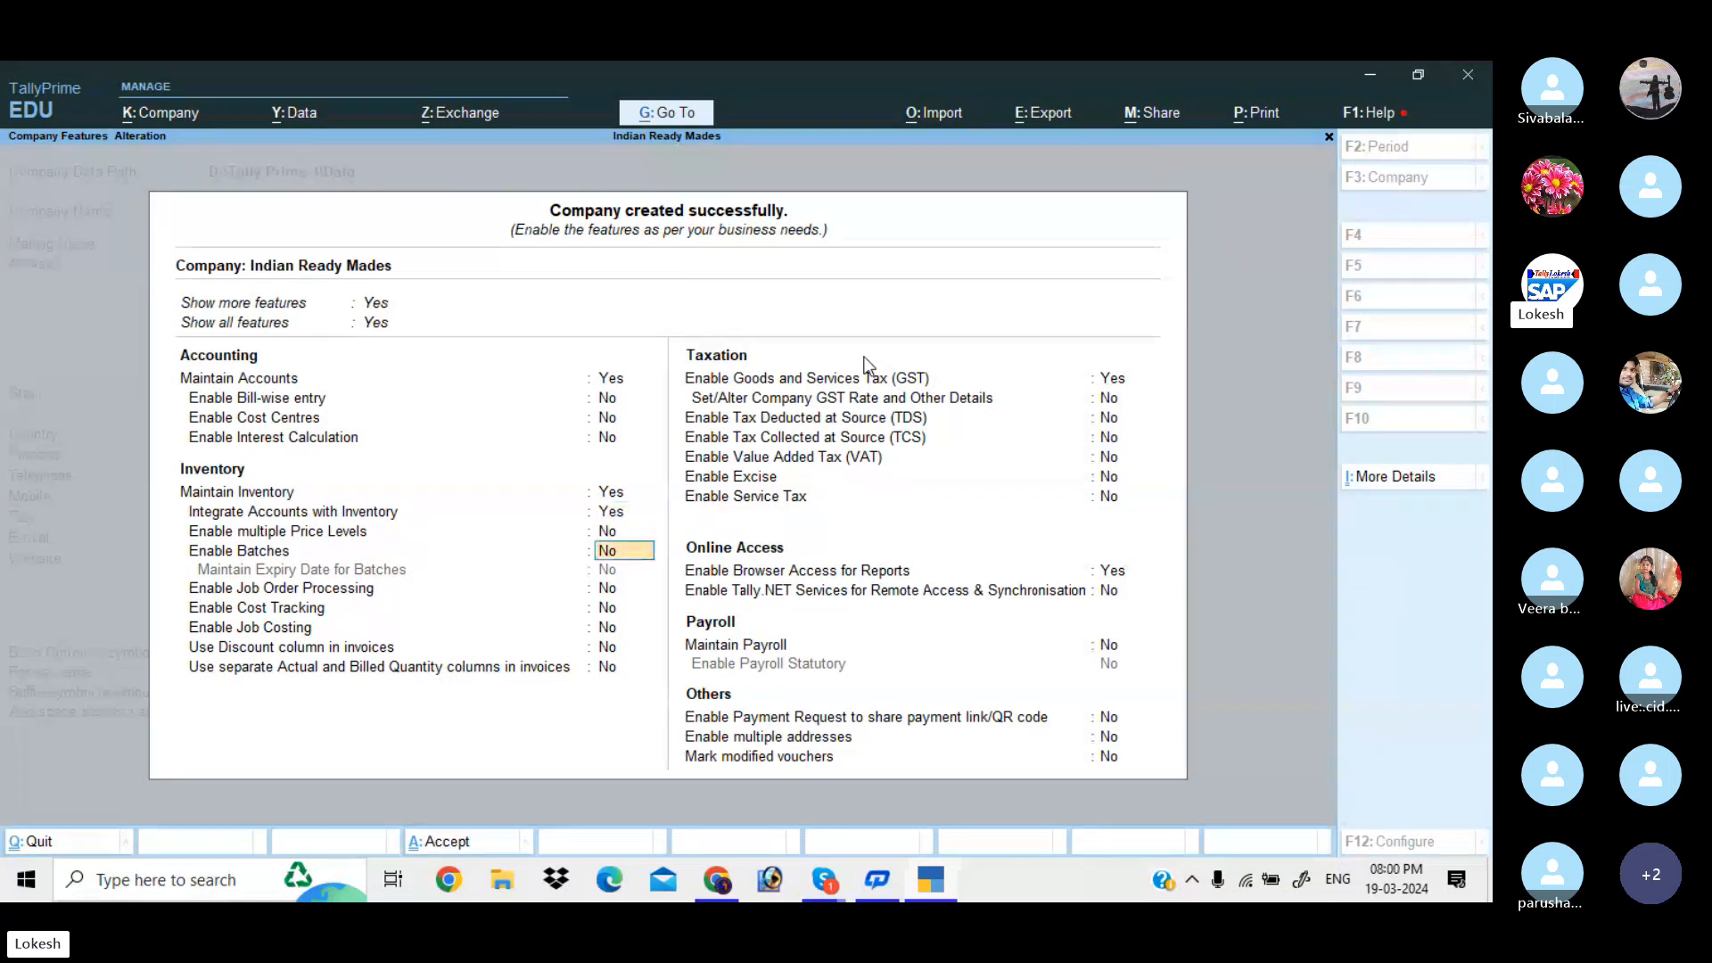
# Step: Disable Goods and Services Tax (GST) and browser access for reports, and save the company features
pyautogui.write('n')
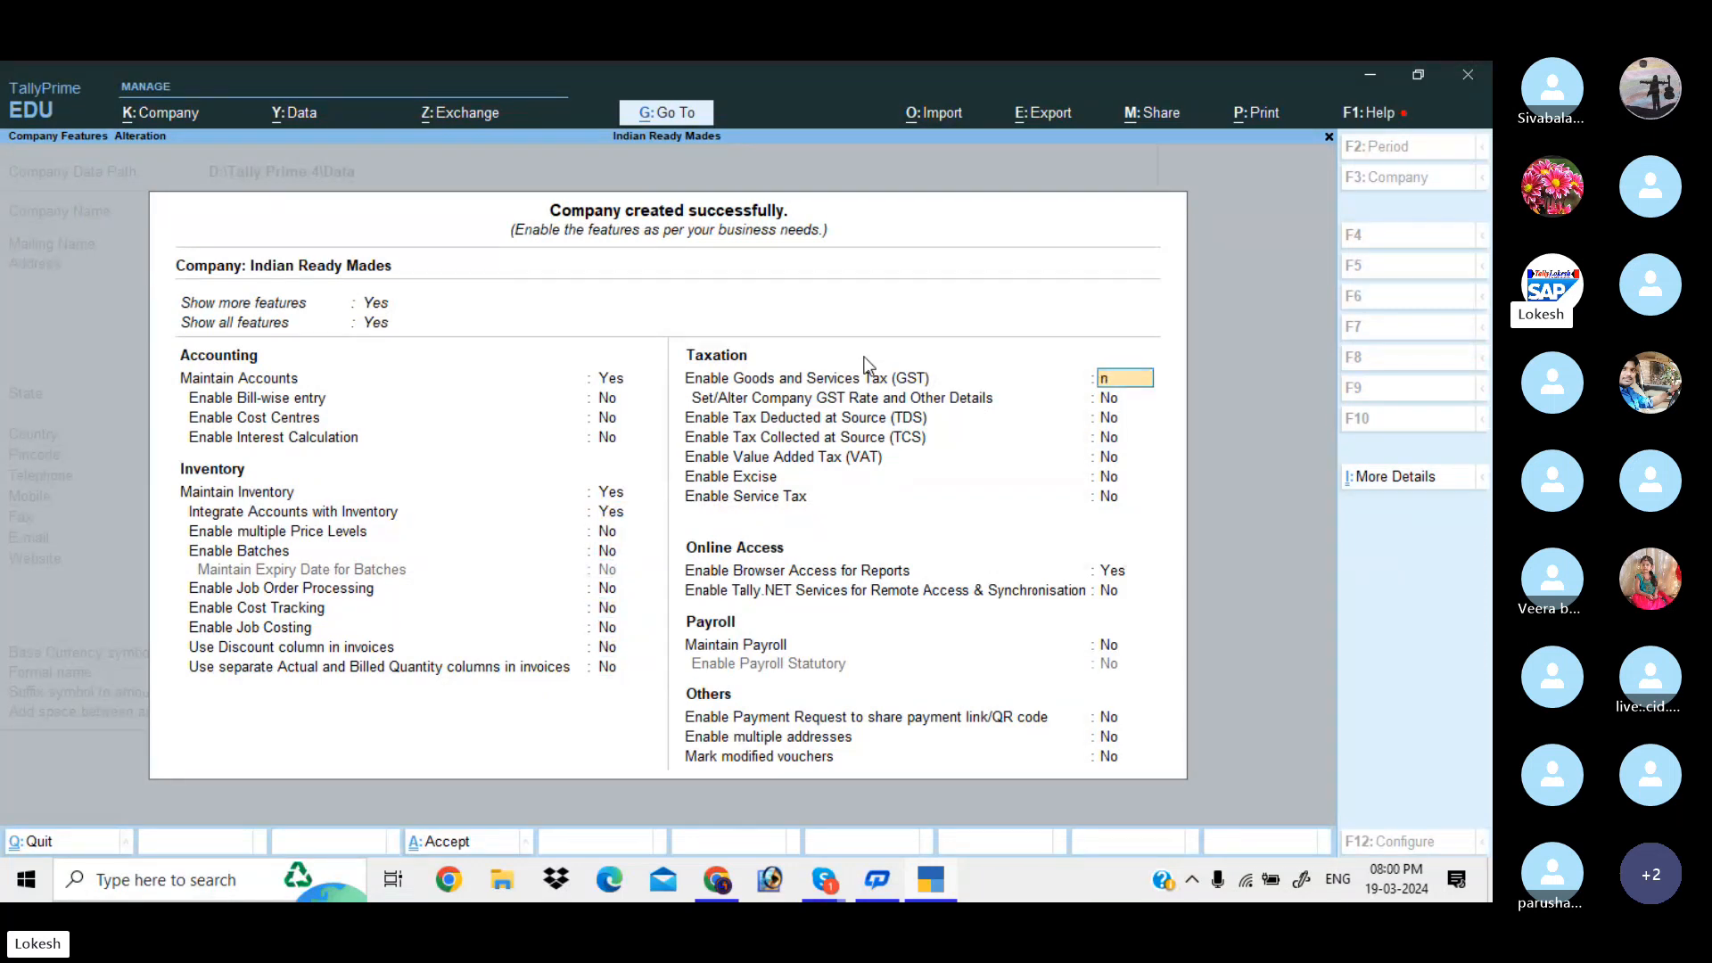
pyautogui.press('Return')
pyautogui.press('Return')
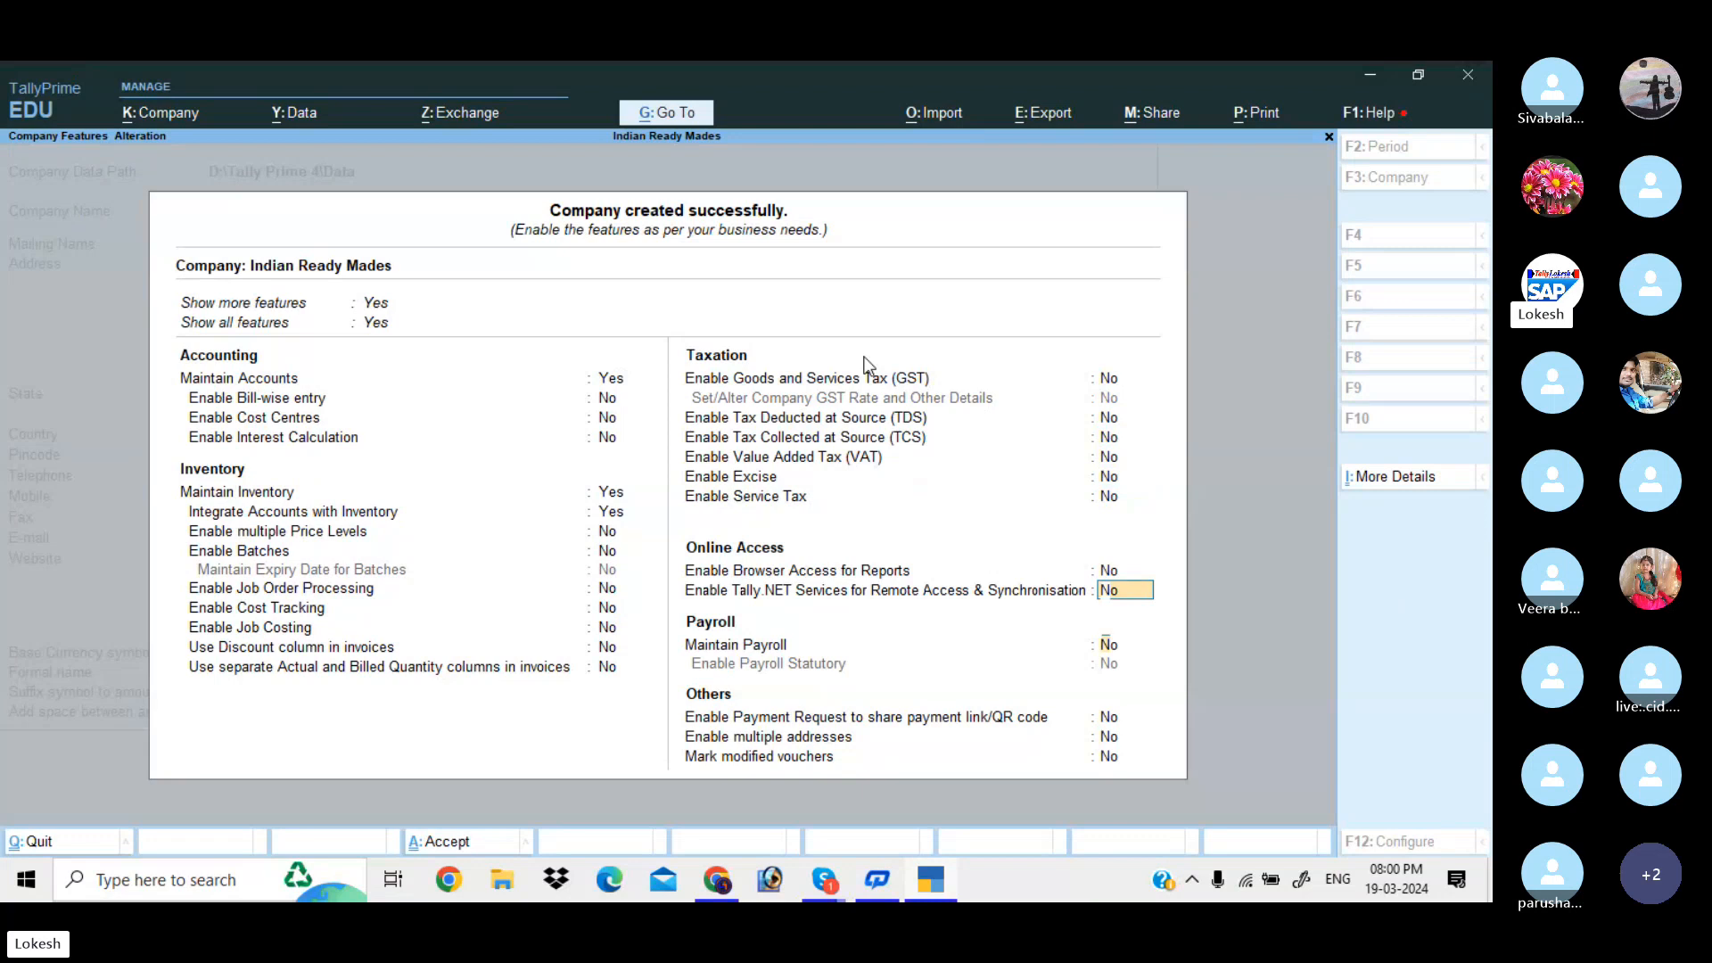
pyautogui.press('Return')
pyautogui.press('Return')
pyautogui.press('Return')
pyautogui.press('Return')
pyautogui.press('Return')
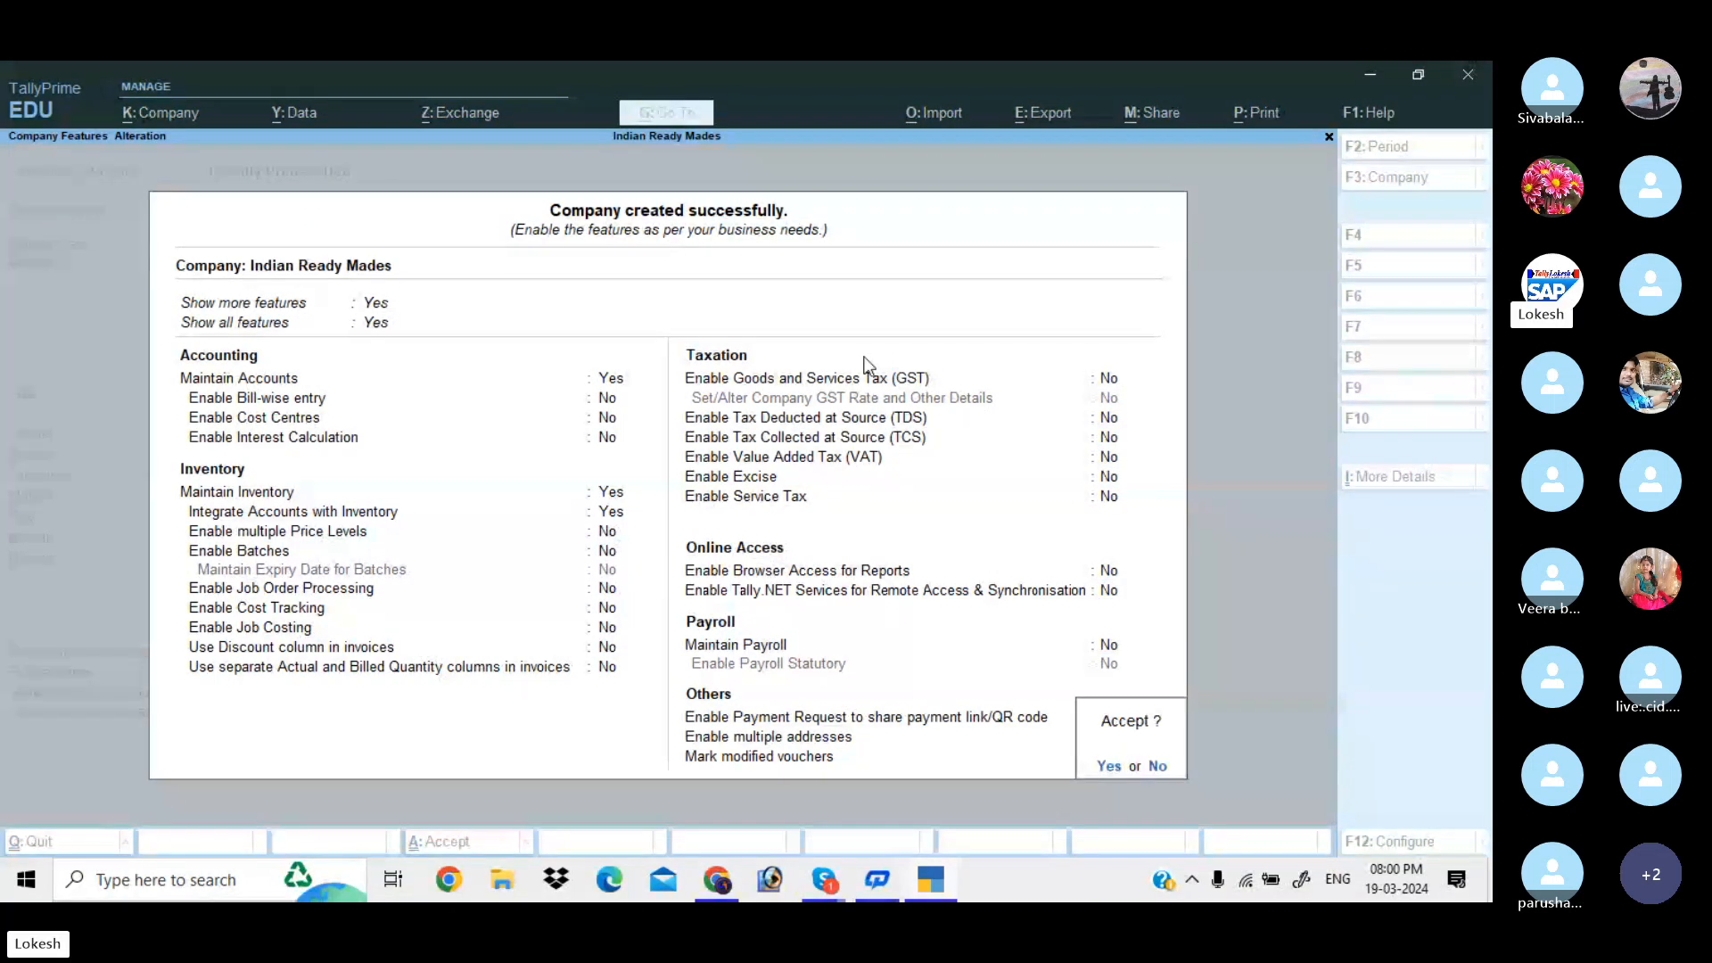
pyautogui.press('Return')
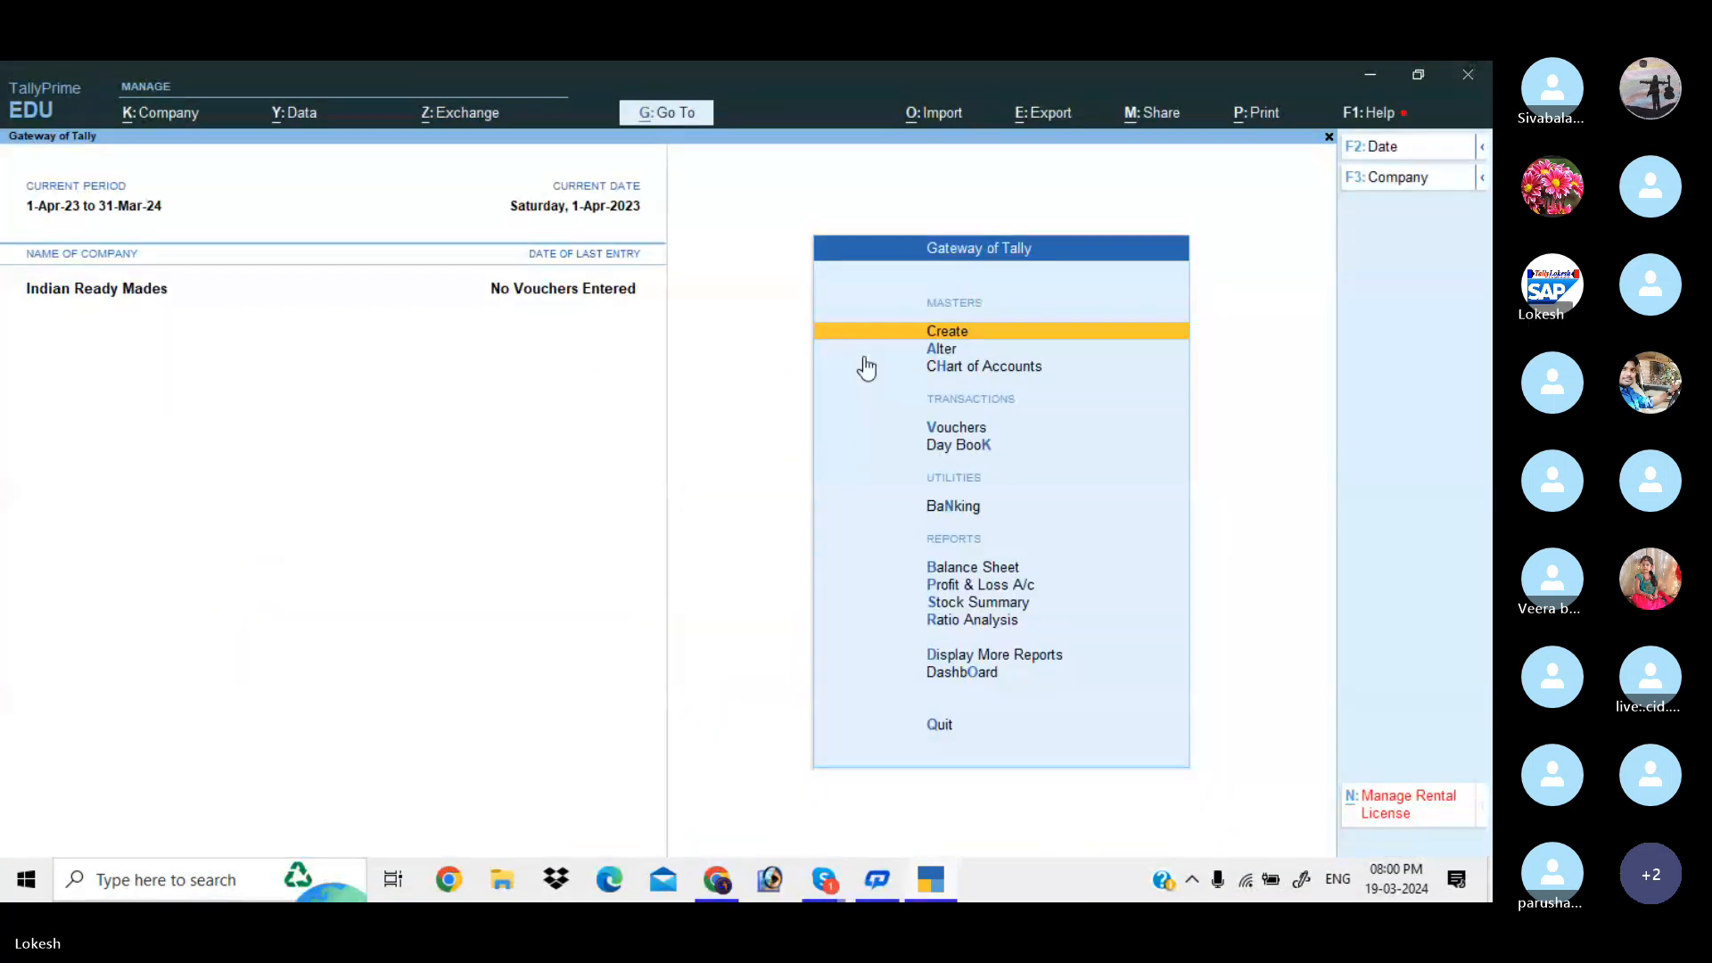
# Step: Create a ledger named Capital under Capital Account with no opening balance
pyautogui.press('Return')
pyautogui.press('Return')
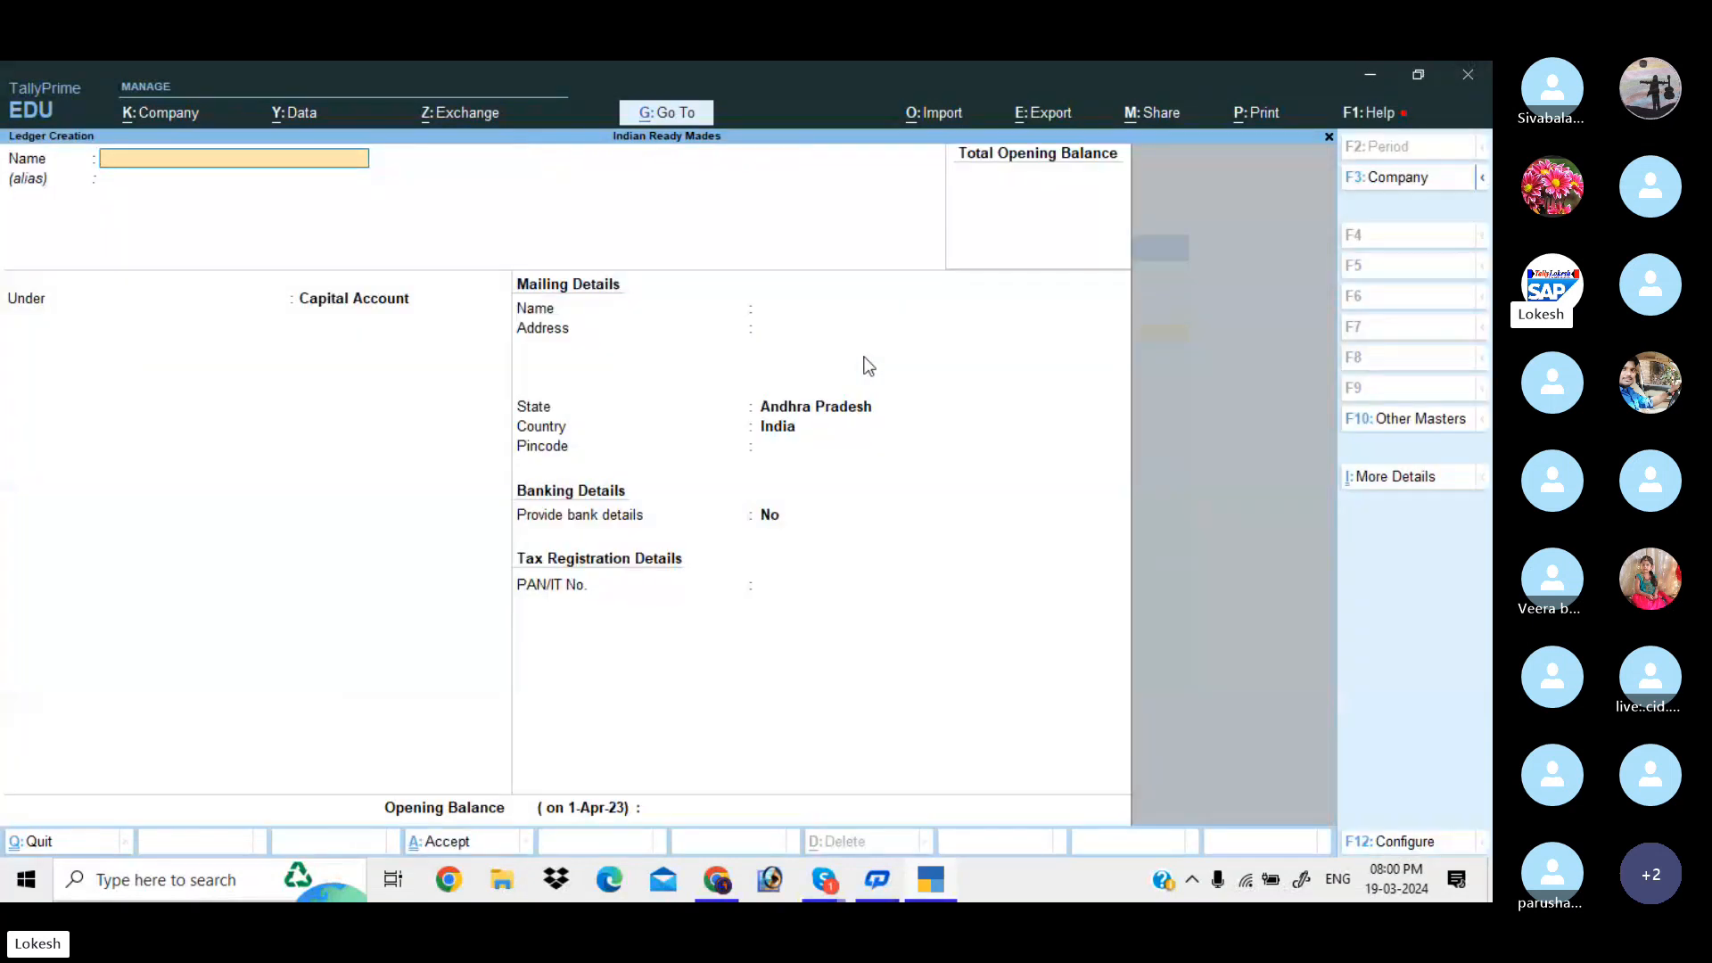
pyautogui.write('Capital')
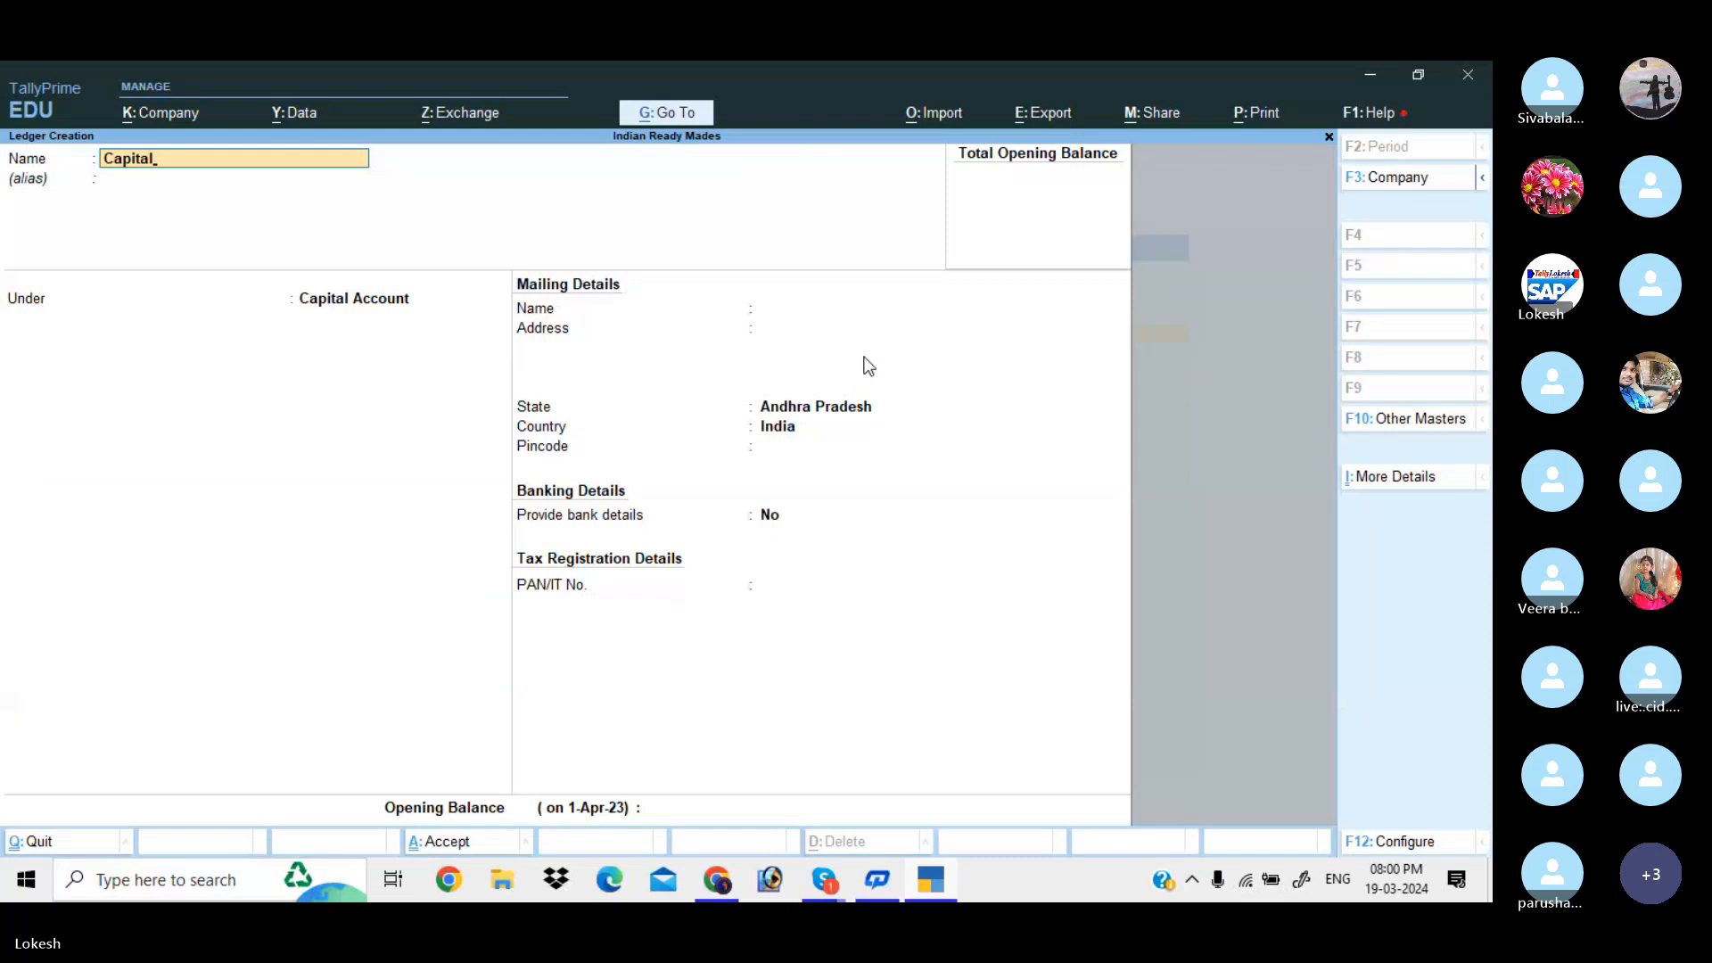
pyautogui.press('Return')
pyautogui.press('Return')
pyautogui.press('Return')
pyautogui.press('Return')
pyautogui.press('Return')
pyautogui.press('Return')
pyautogui.press('Return')
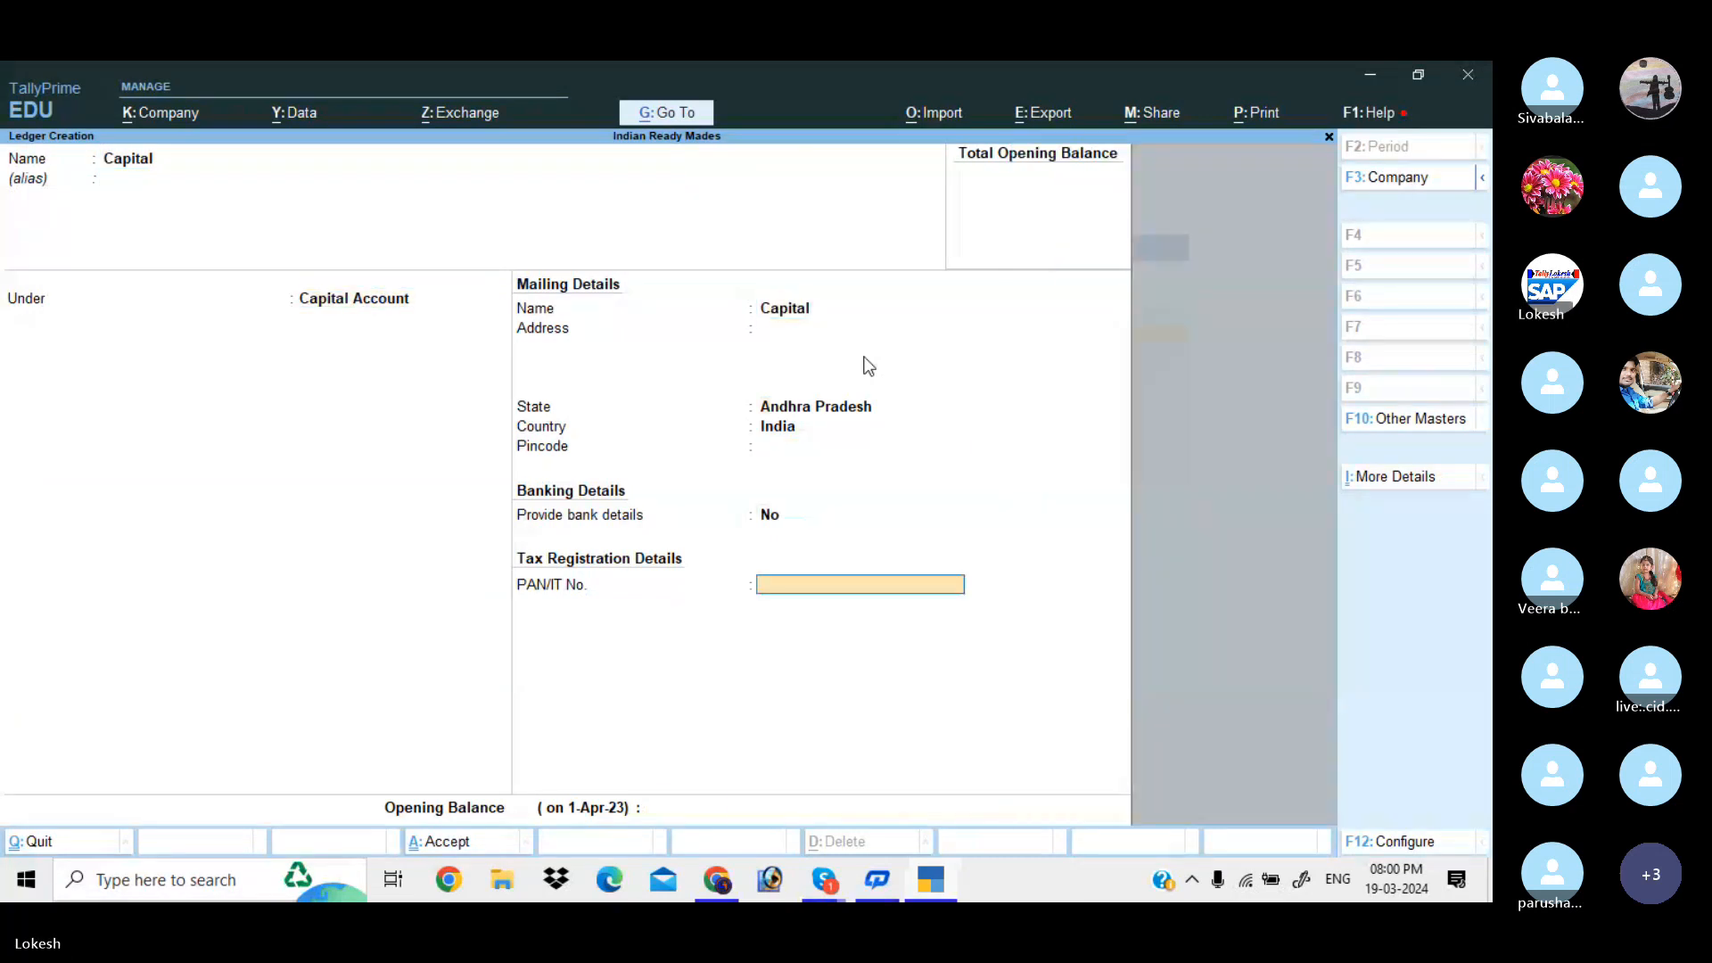
pyautogui.press('Return')
pyautogui.press('Return')
pyautogui.press('Return')
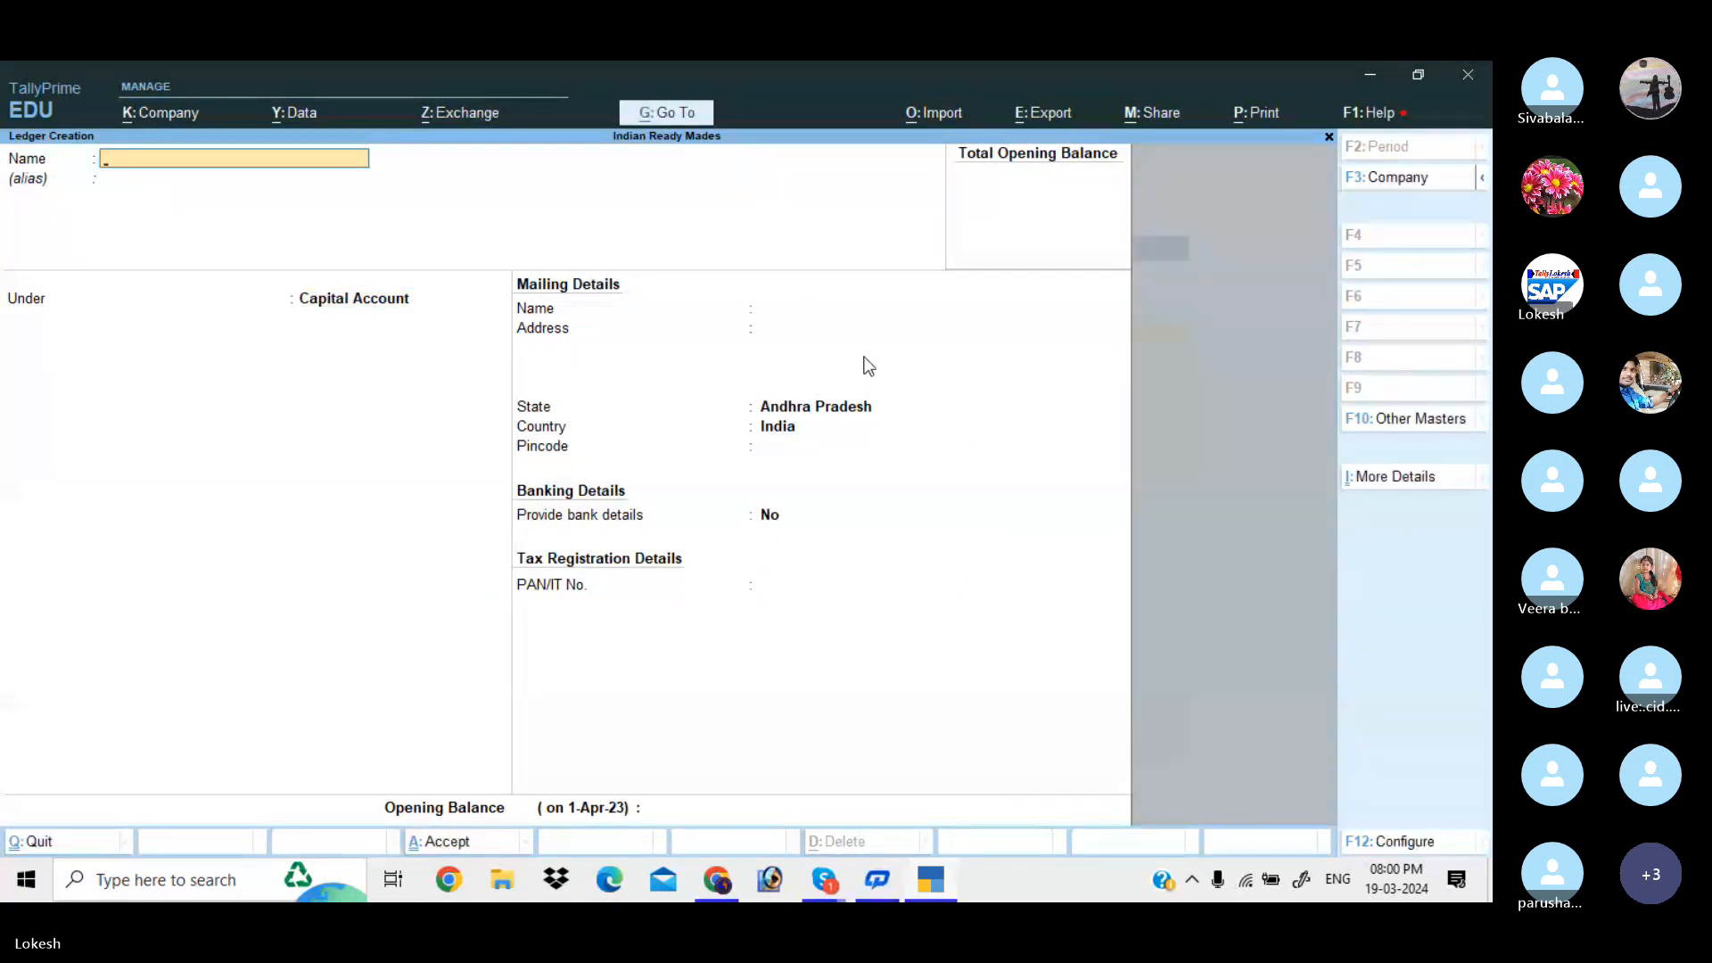
# Step: Create a ledger named Purchase under the Purchase Accounts group
pyautogui.write('Purchase')
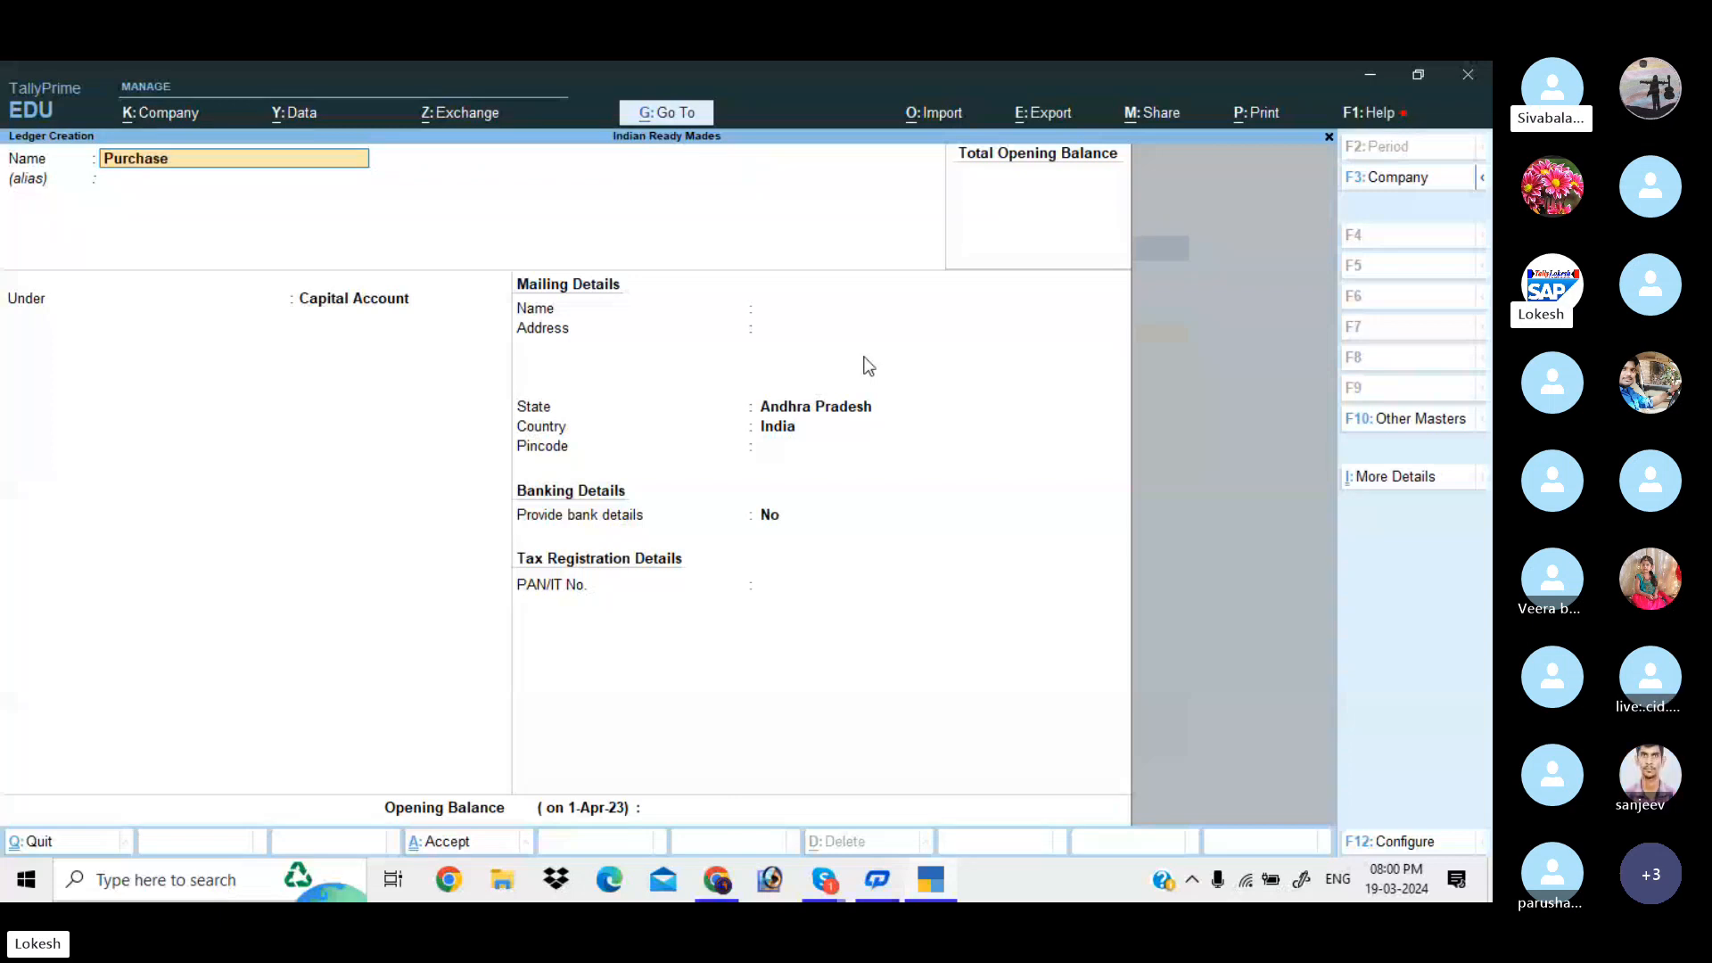
pyautogui.press('Return')
pyautogui.press('Return')
pyautogui.write('pu')
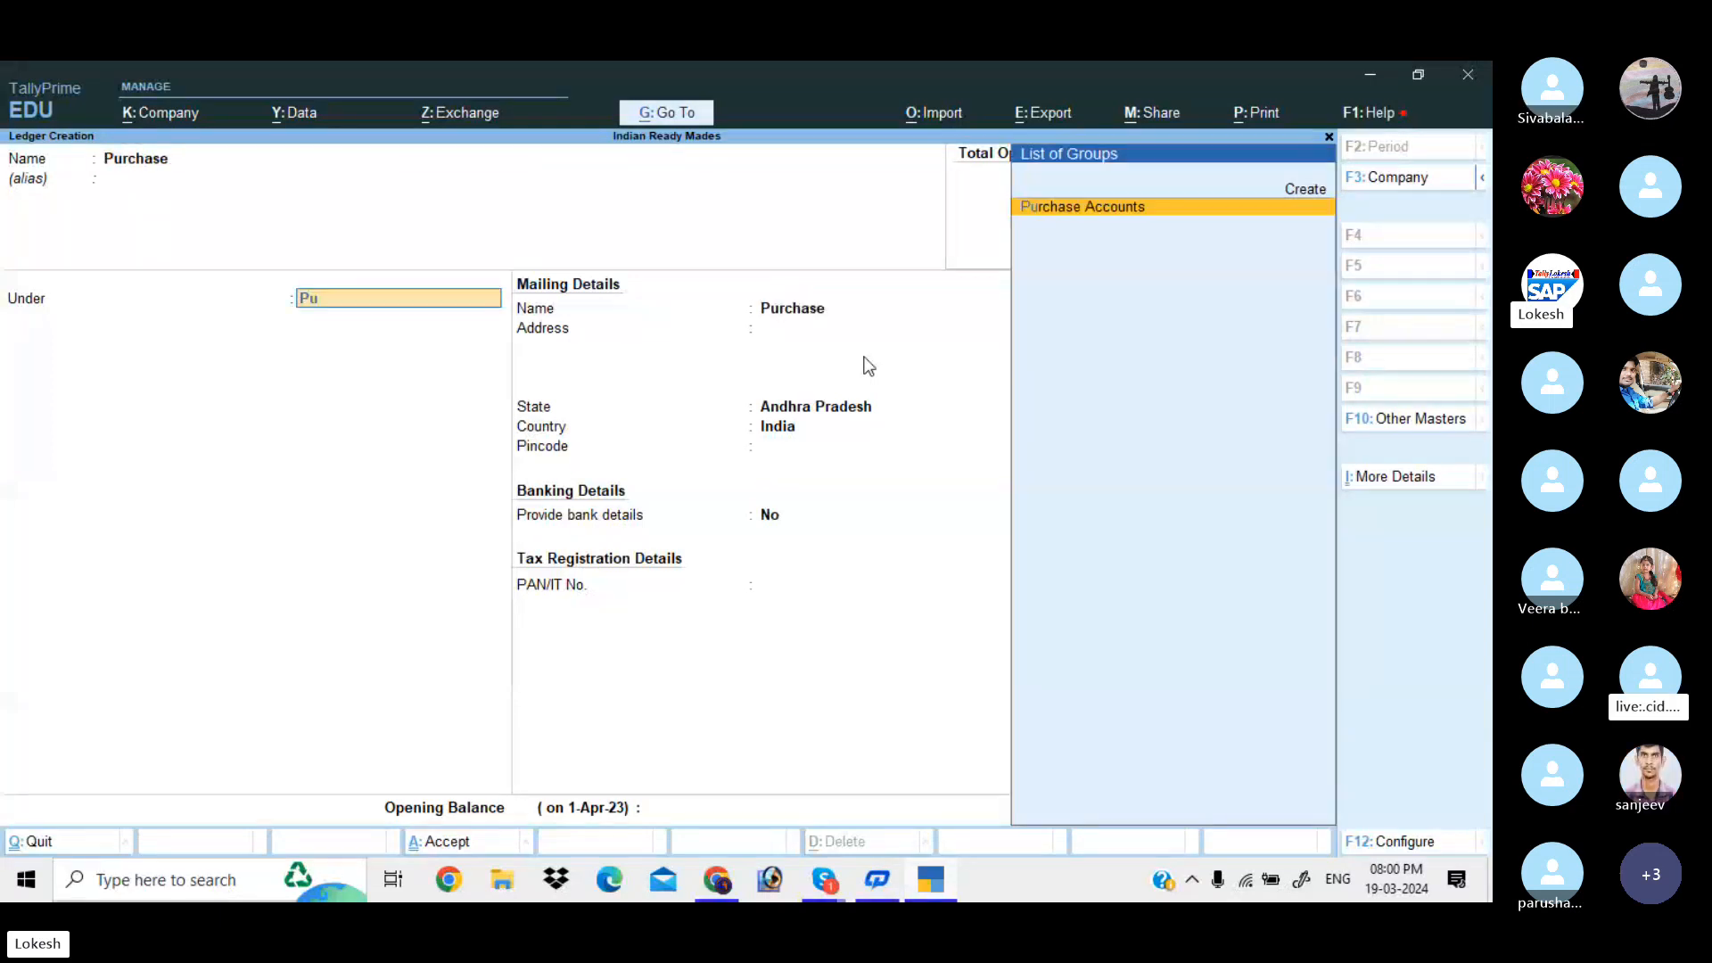
pyautogui.press('Return')
pyautogui.press('Return')
pyautogui.press('Return')
pyautogui.press('Return')
pyautogui.press('Return')
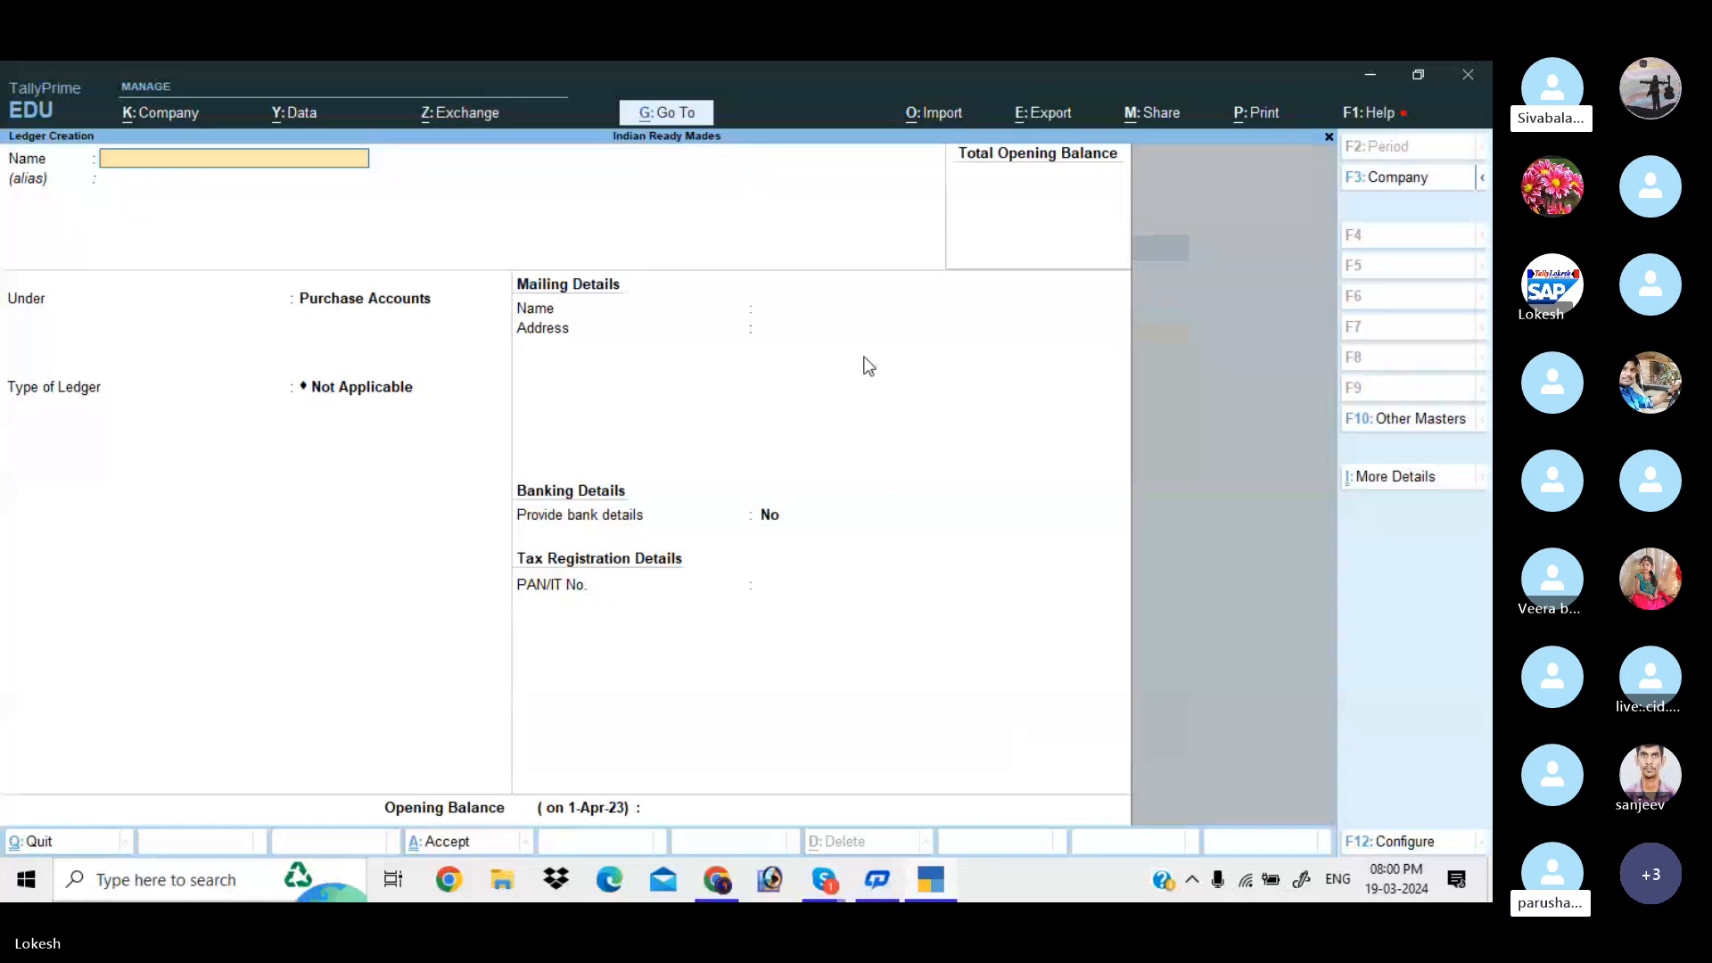
# Step: Create a ledger named Indian Garments under Sundry Creditors, keeping the default mailing details and no opening balance
pyautogui.write('India')
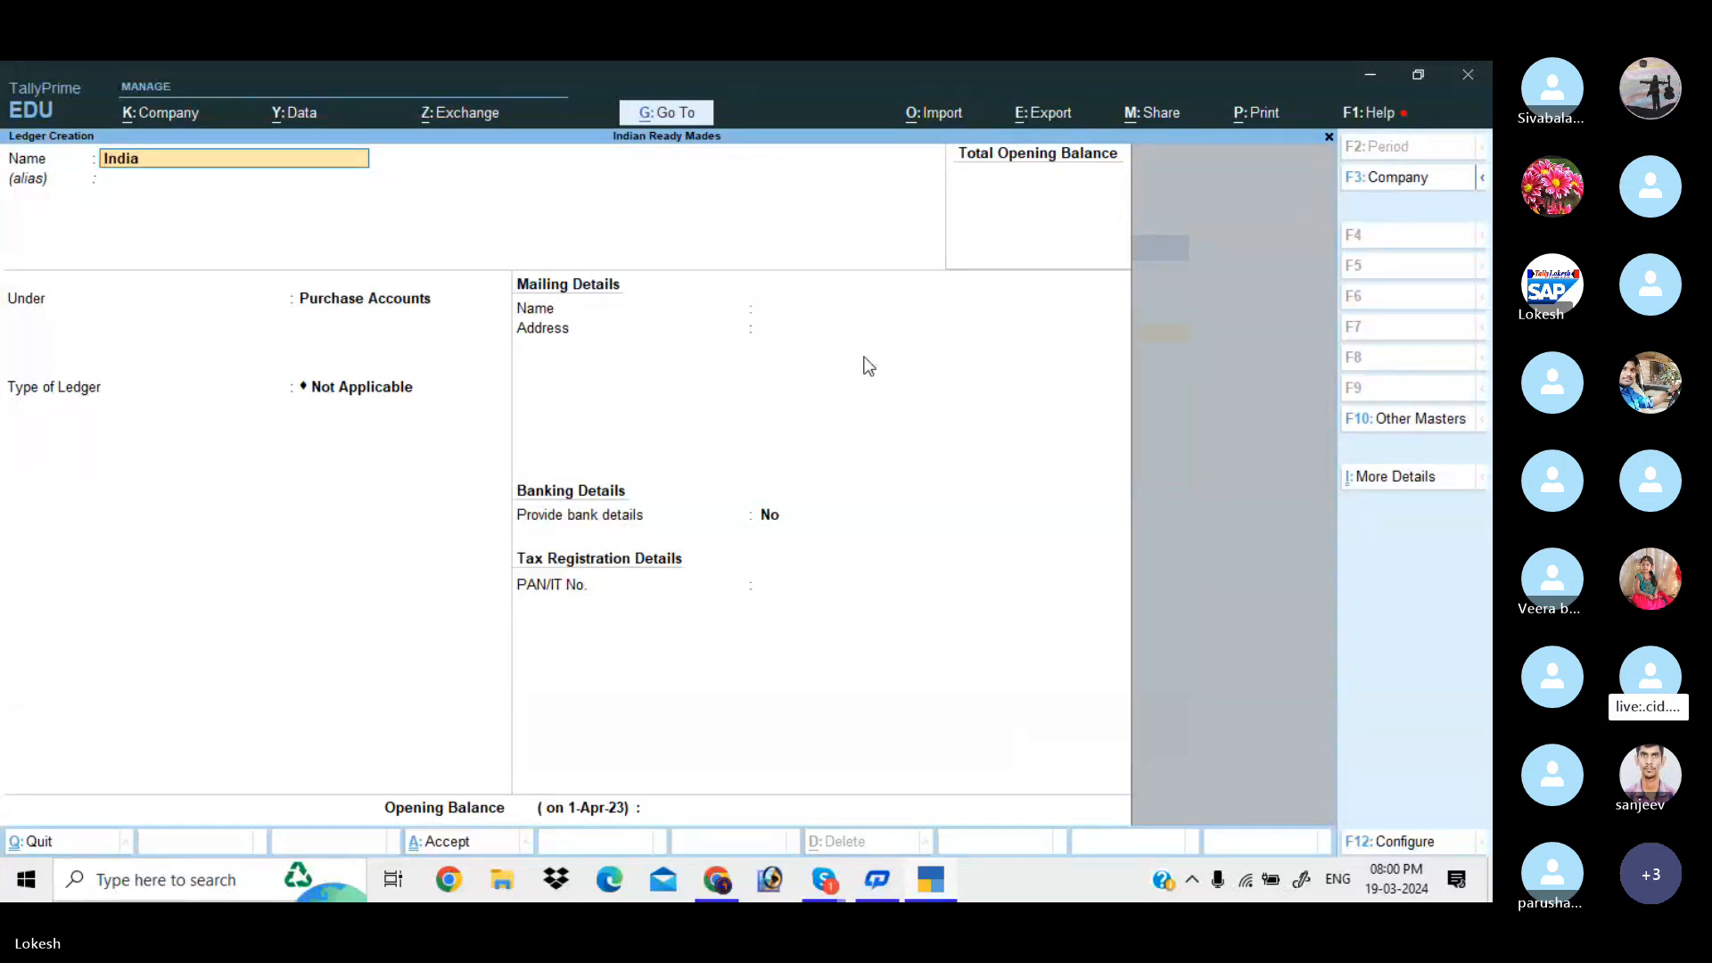
pyautogui.write('n Garment')
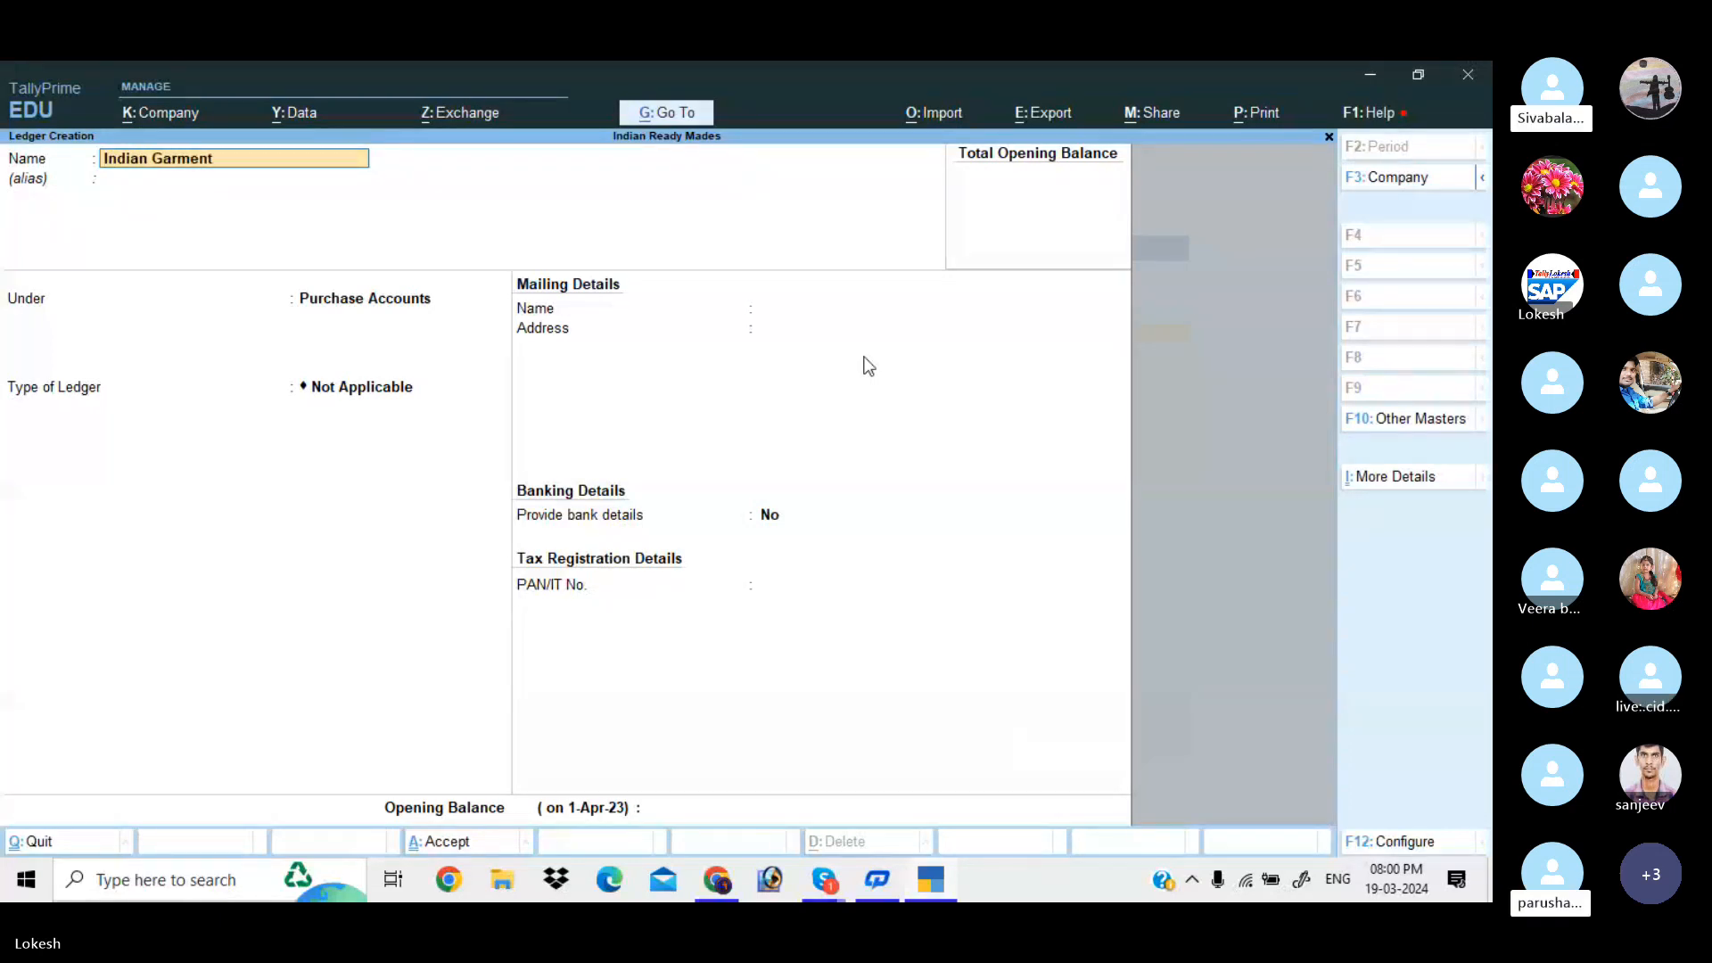
pyautogui.write('s')
pyautogui.press('Return')
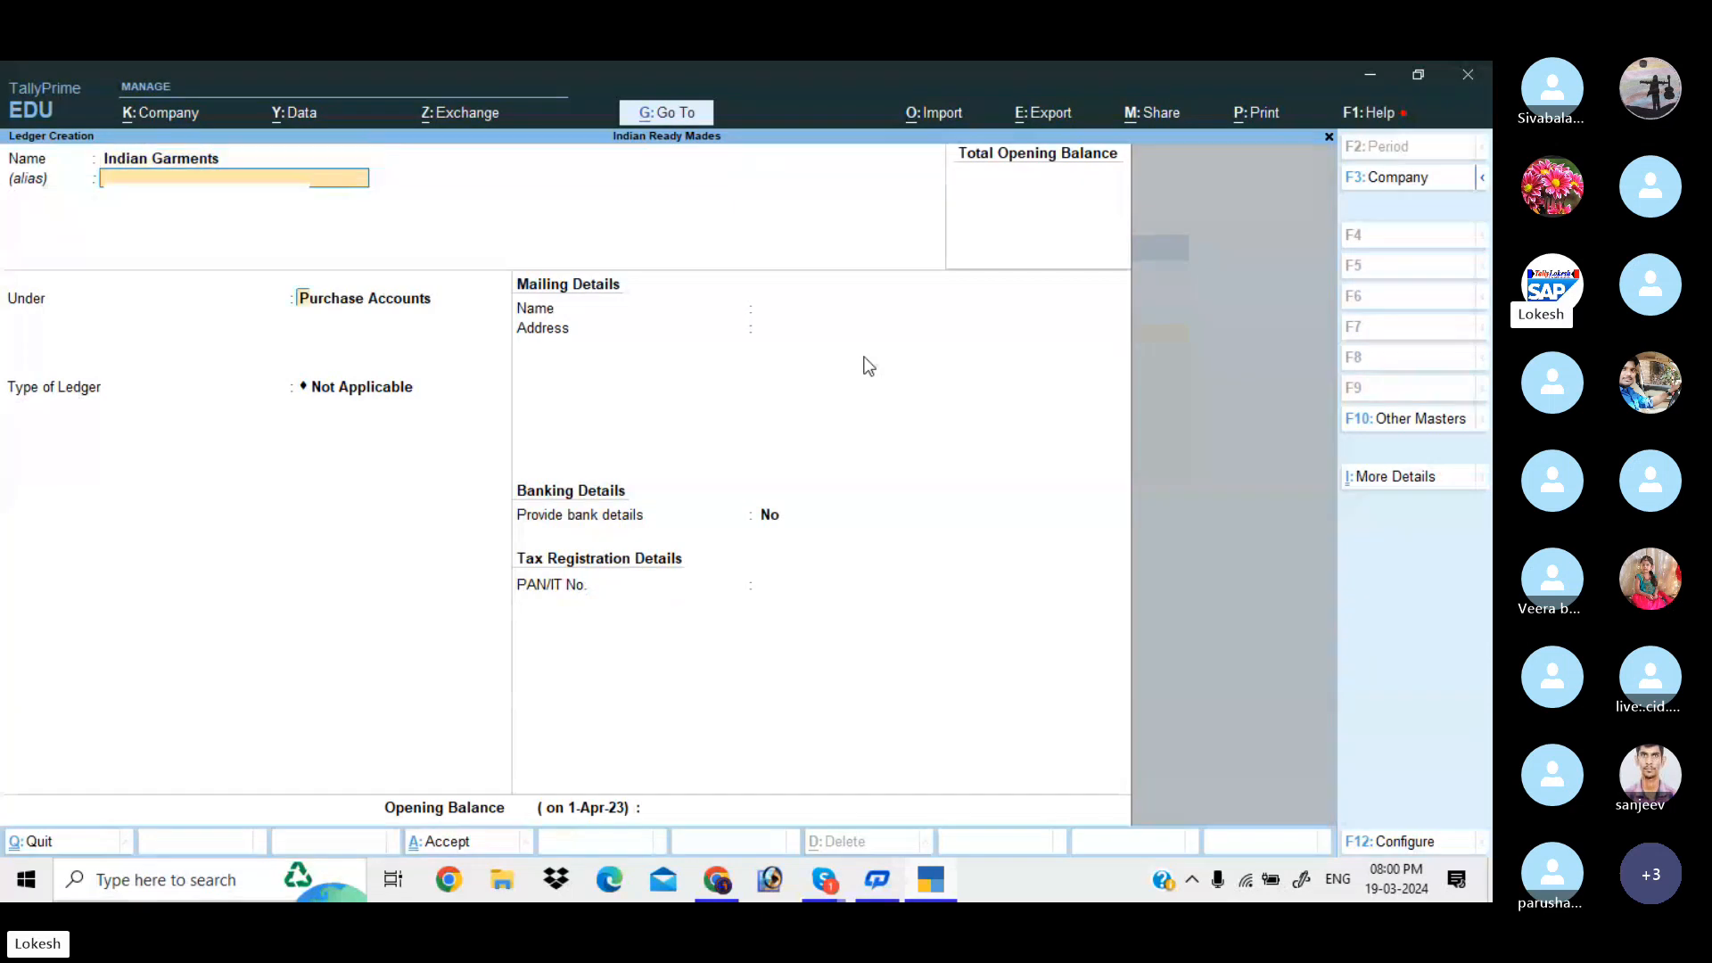
pyautogui.press('Return')
pyautogui.write('Sun')
pyautogui.press('Return')
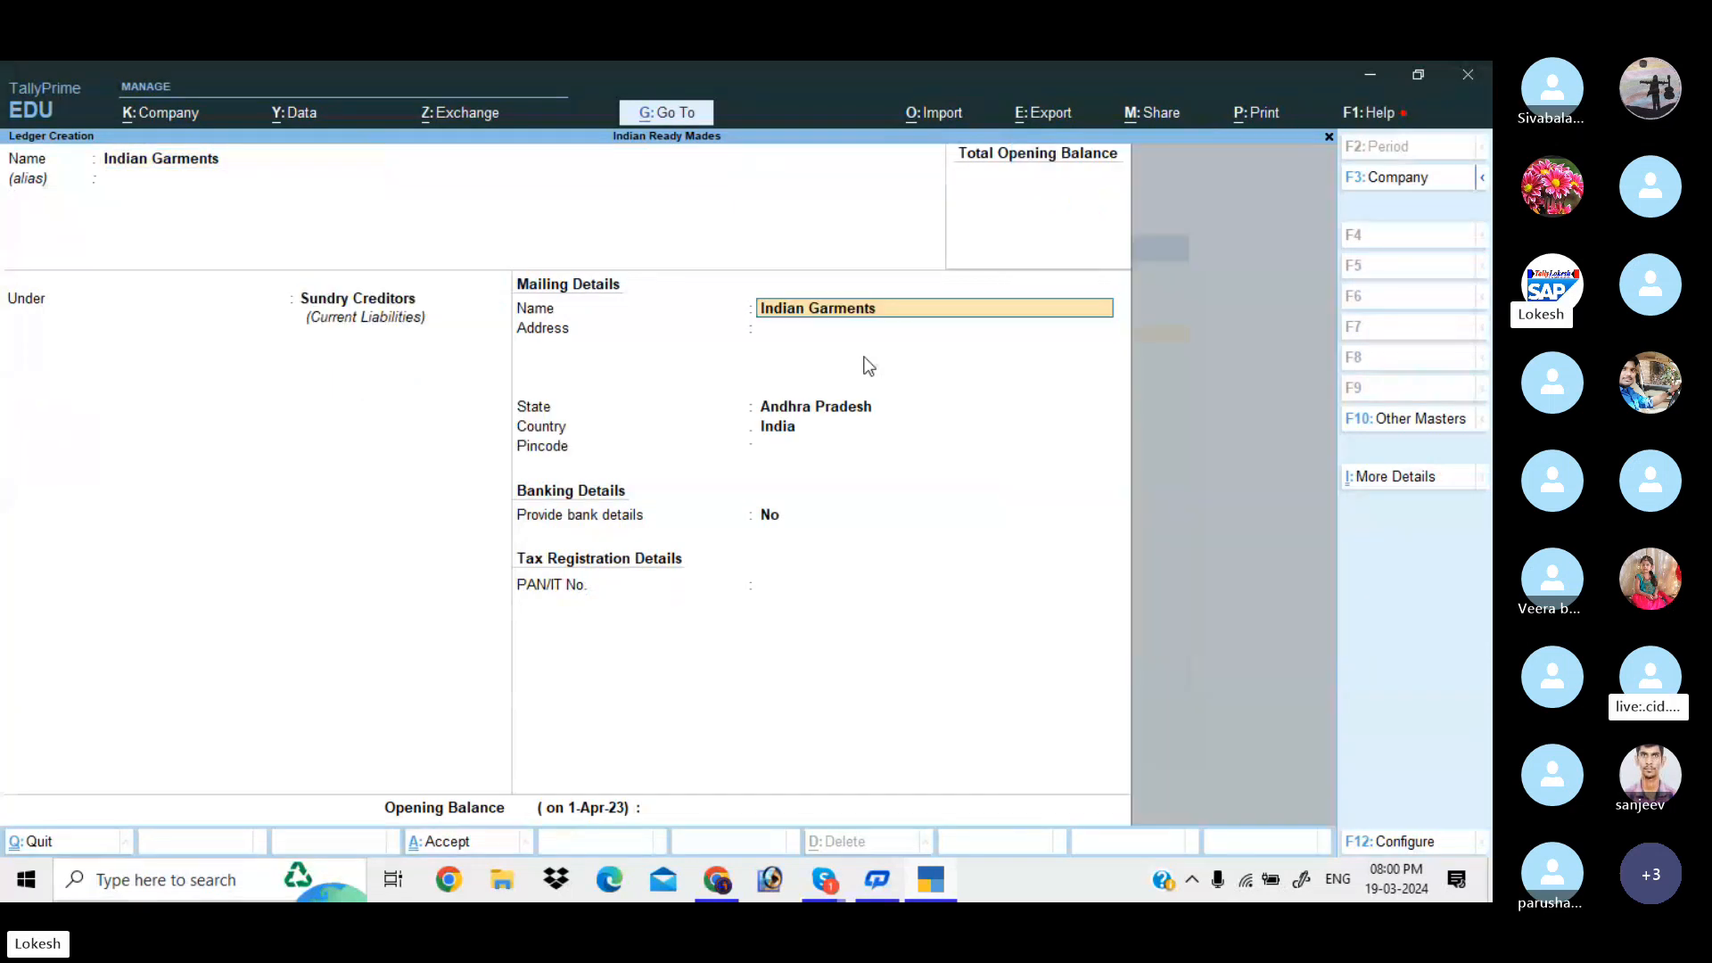
pyautogui.press('Return')
pyautogui.press('Return')
pyautogui.press('Return')
pyautogui.press('Return')
pyautogui.press('Return')
pyautogui.press('Return')
pyautogui.press('Return')
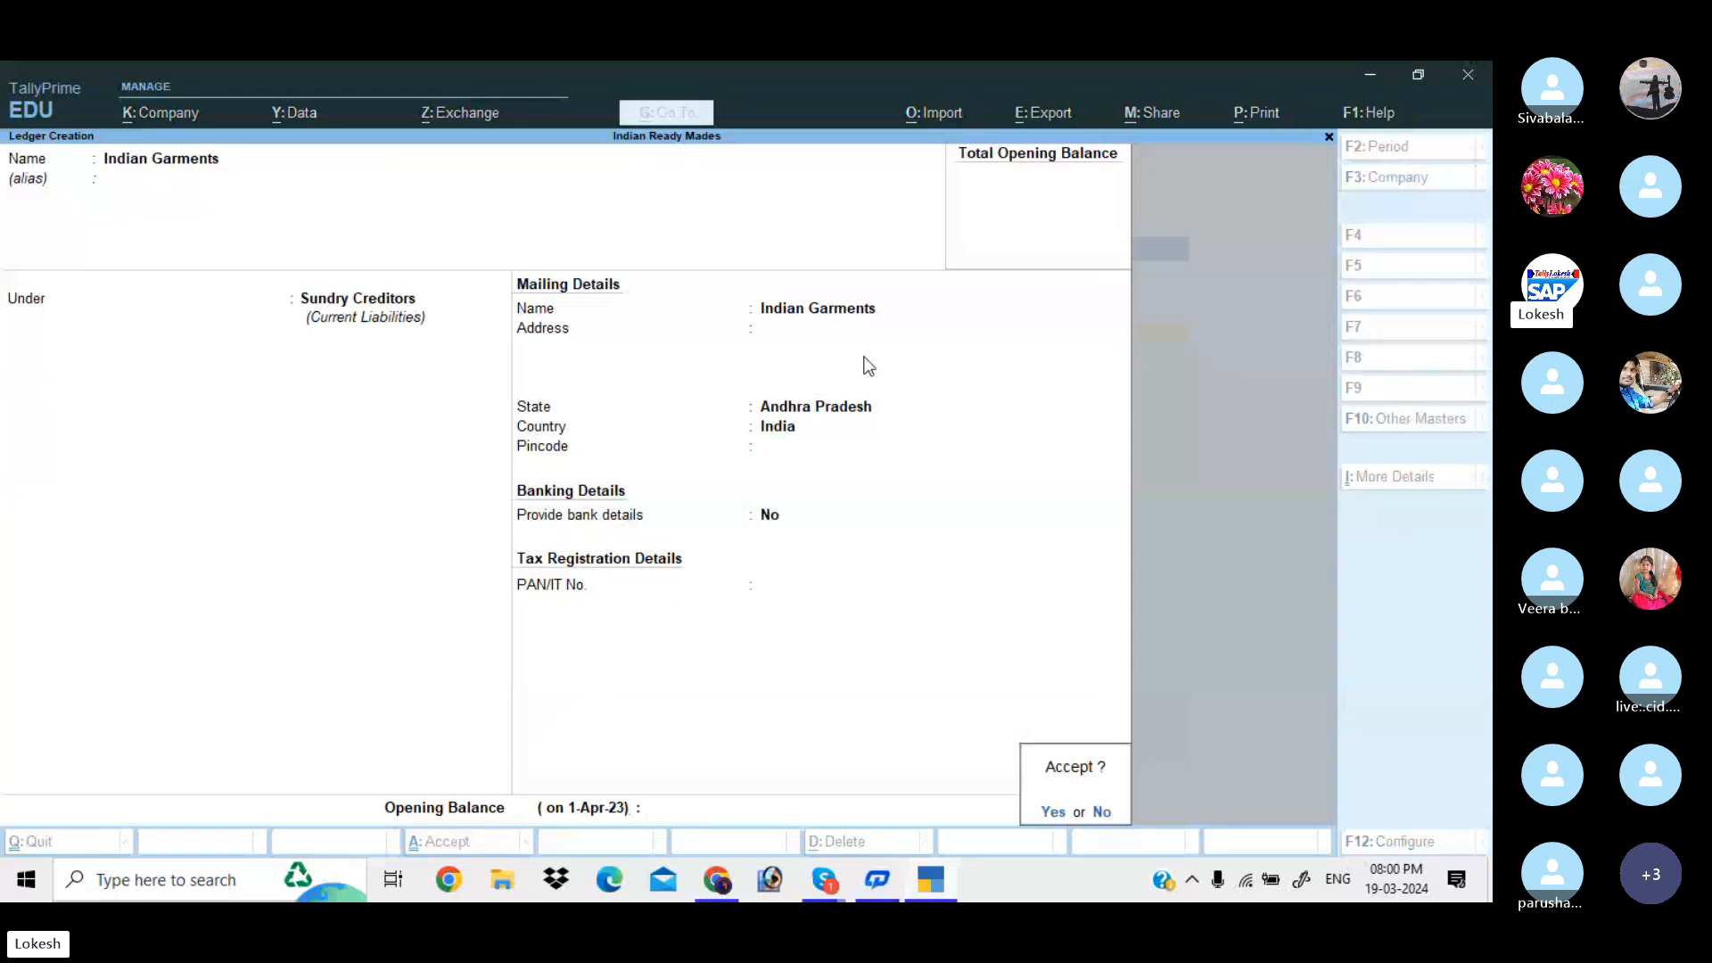
pyautogui.press('Return')
# Step: Create a ledger named Galaxy Pvt Ltd under Sundry Creditors, with Andhra Pradesh as the state and no opening balance
pyautogui.write('Gal')
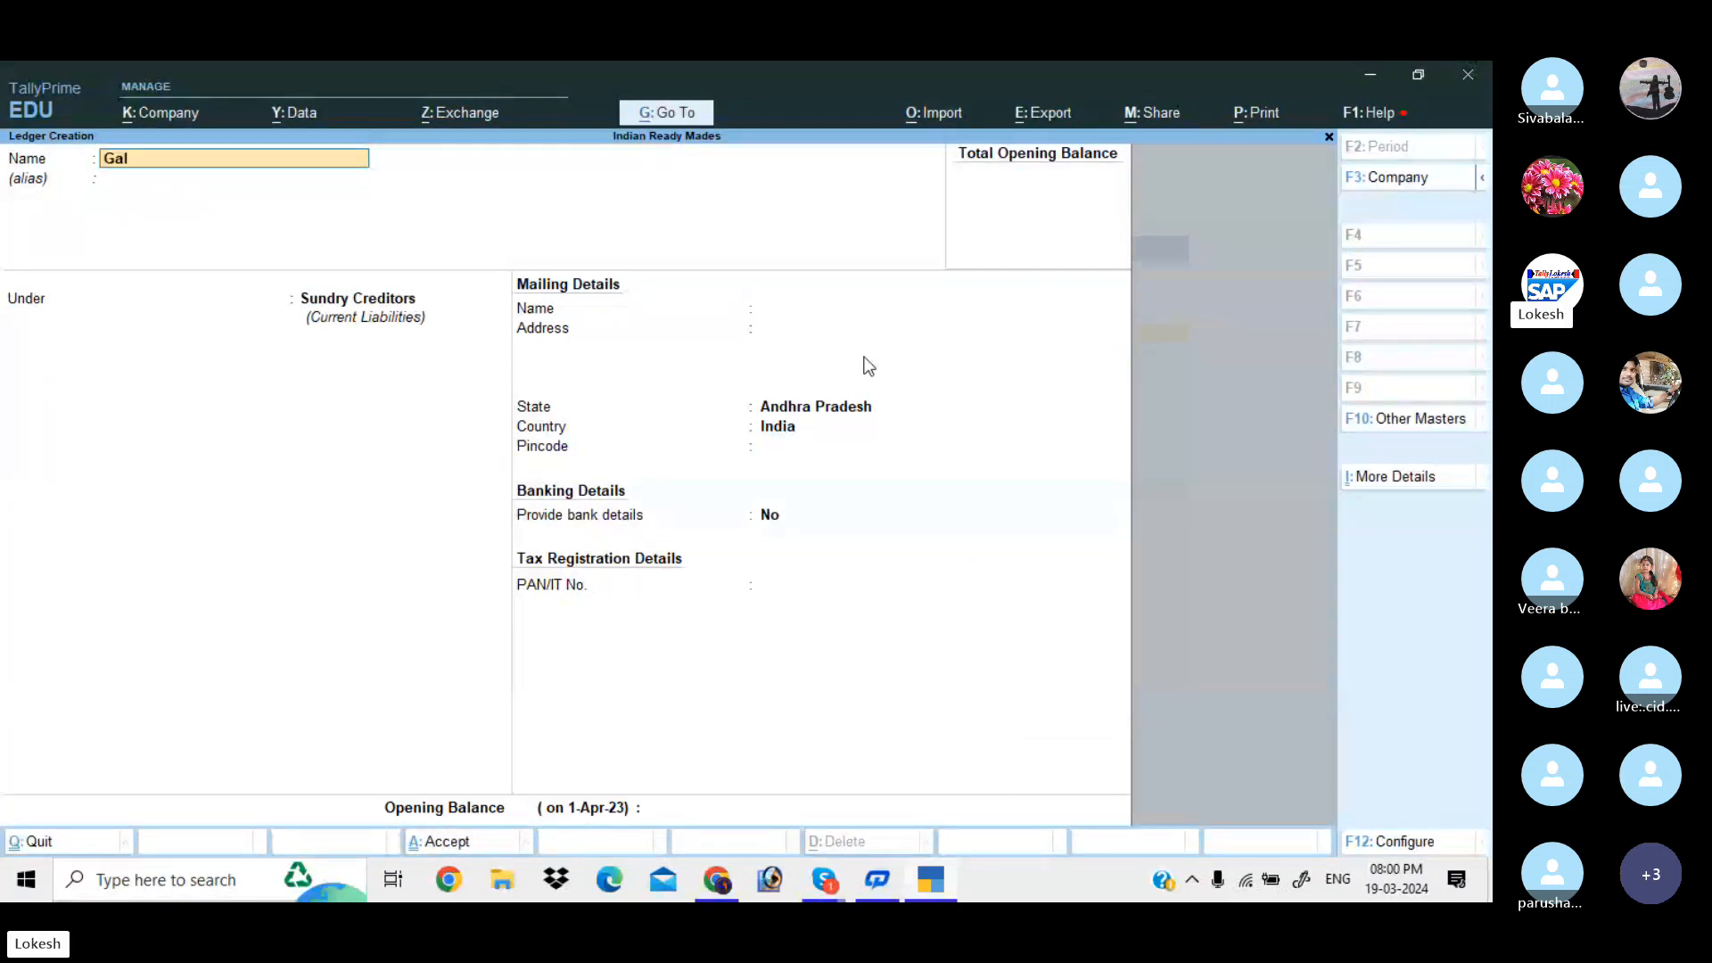
pyautogui.write('axy Pvt Ltd')
pyautogui.press('Return')
pyautogui.press('Return')
pyautogui.press('Return')
pyautogui.press('Return')
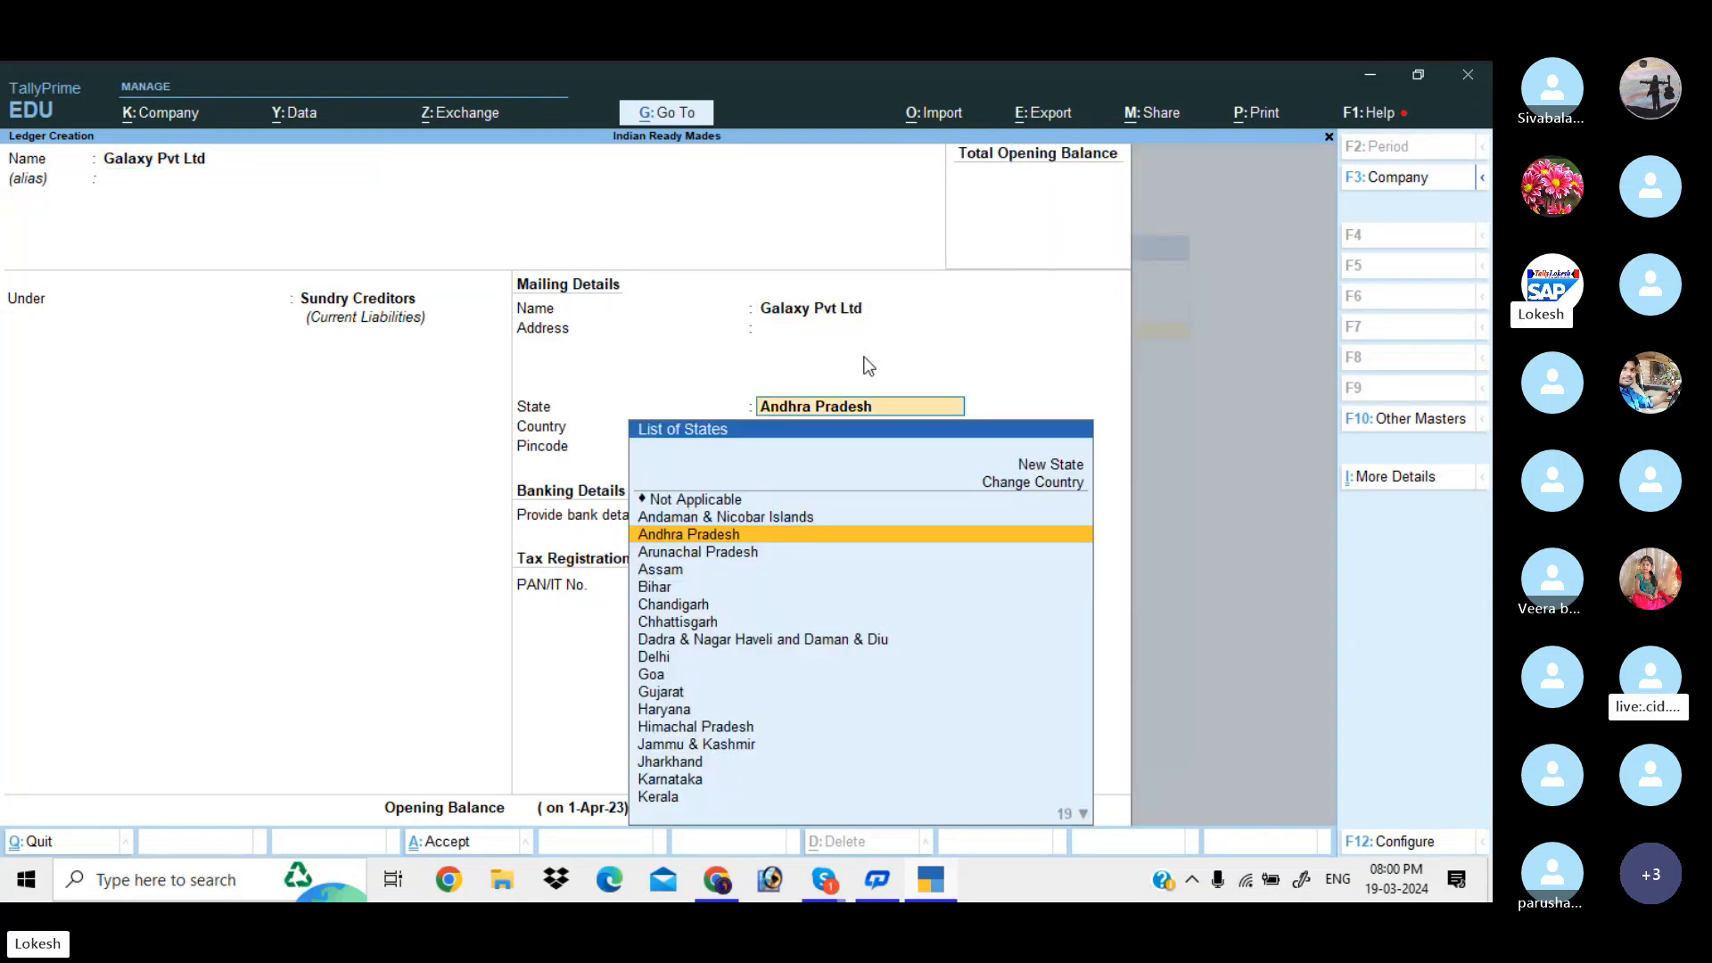
pyautogui.press('Return')
pyautogui.press('Return')
pyautogui.press('Return')
pyautogui.press('Return')
pyautogui.press('Return')
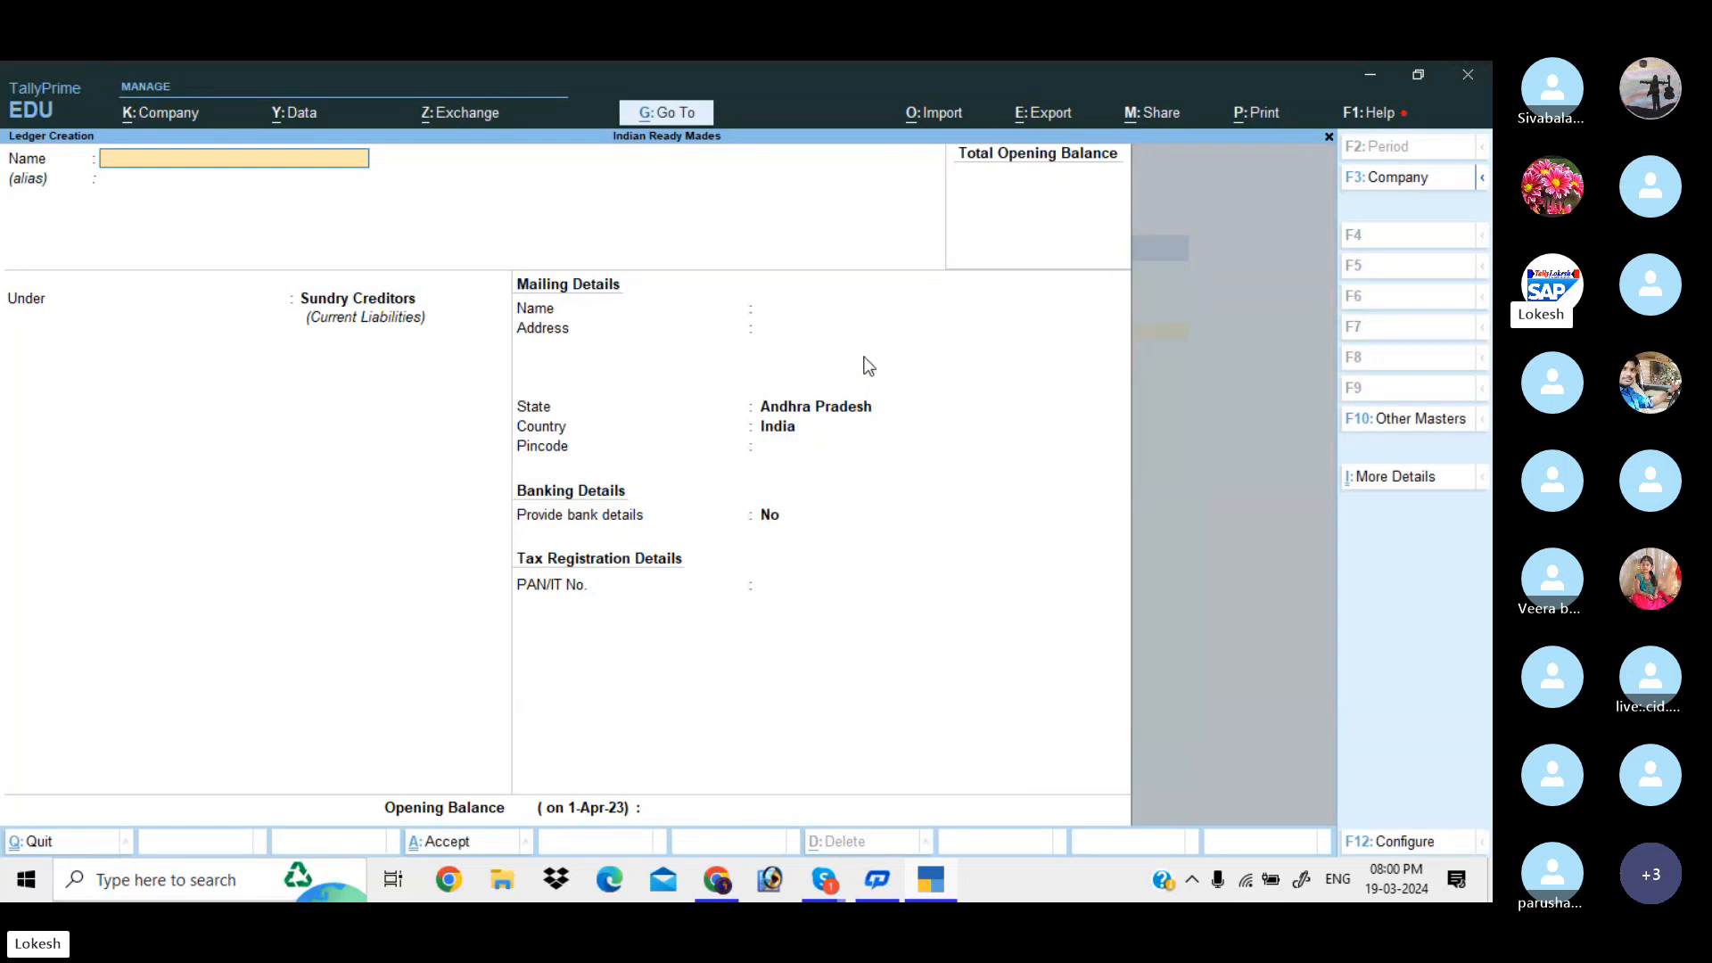
# Step: Create a ledger named Niraja Traders under Sundry Creditors with the default mailing details and no opening balance
pyautogui.write('Niraj')
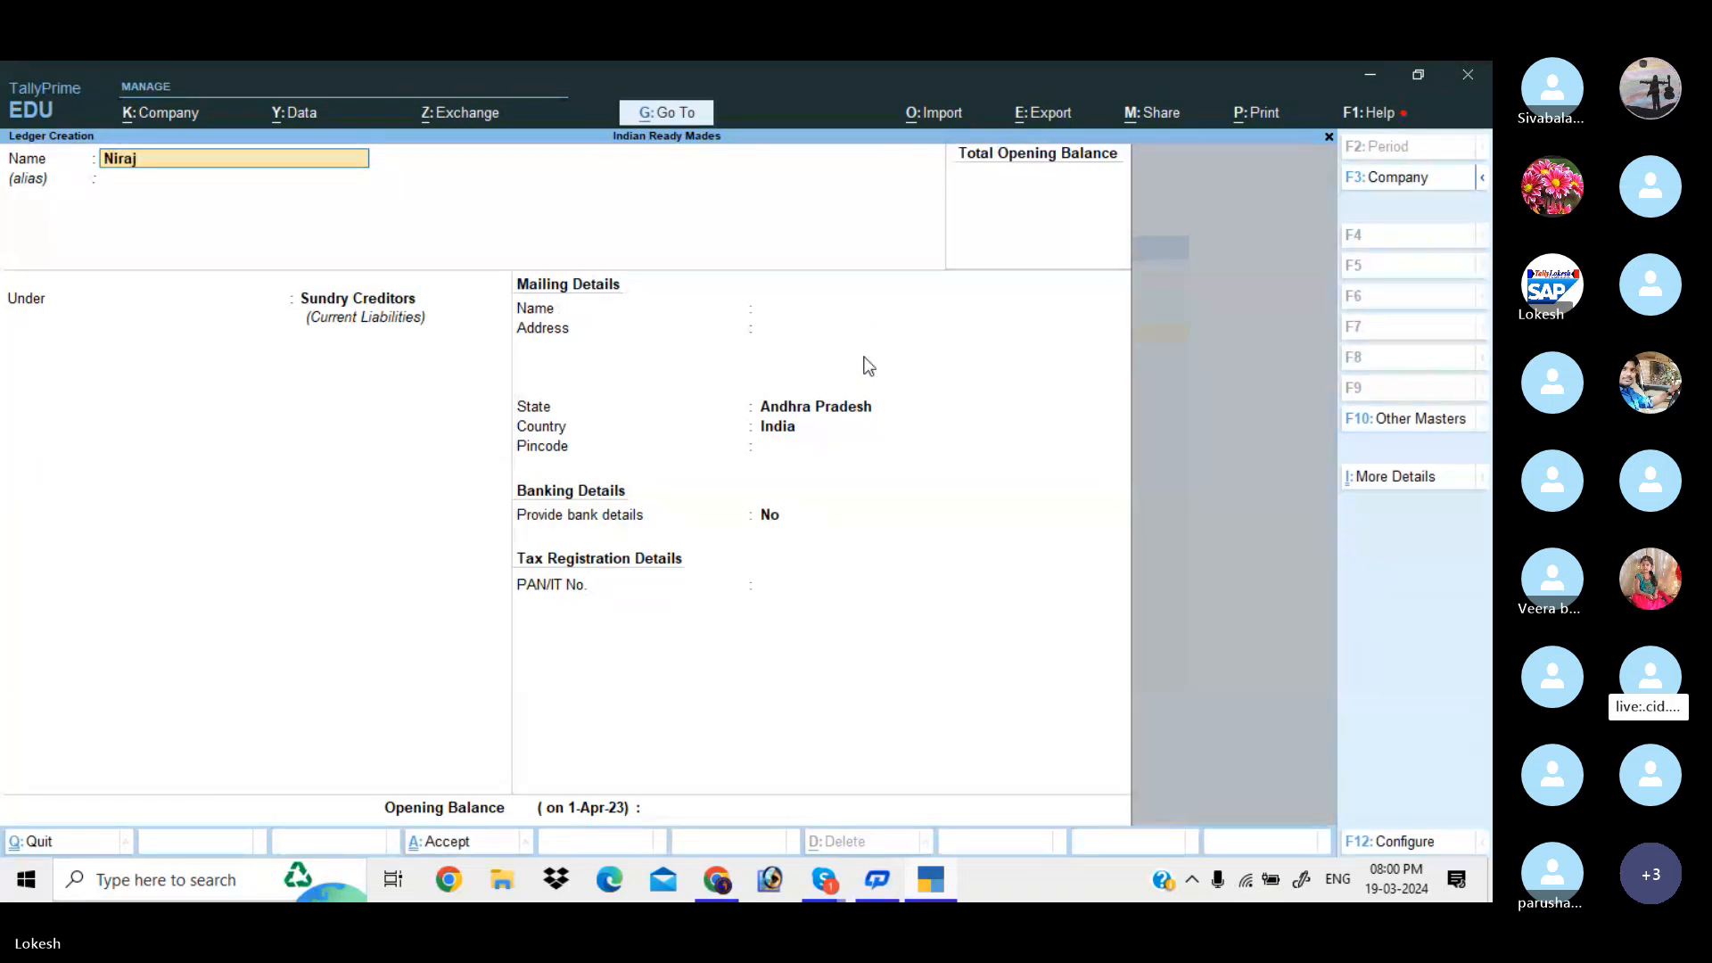
pyautogui.write('a Trader')
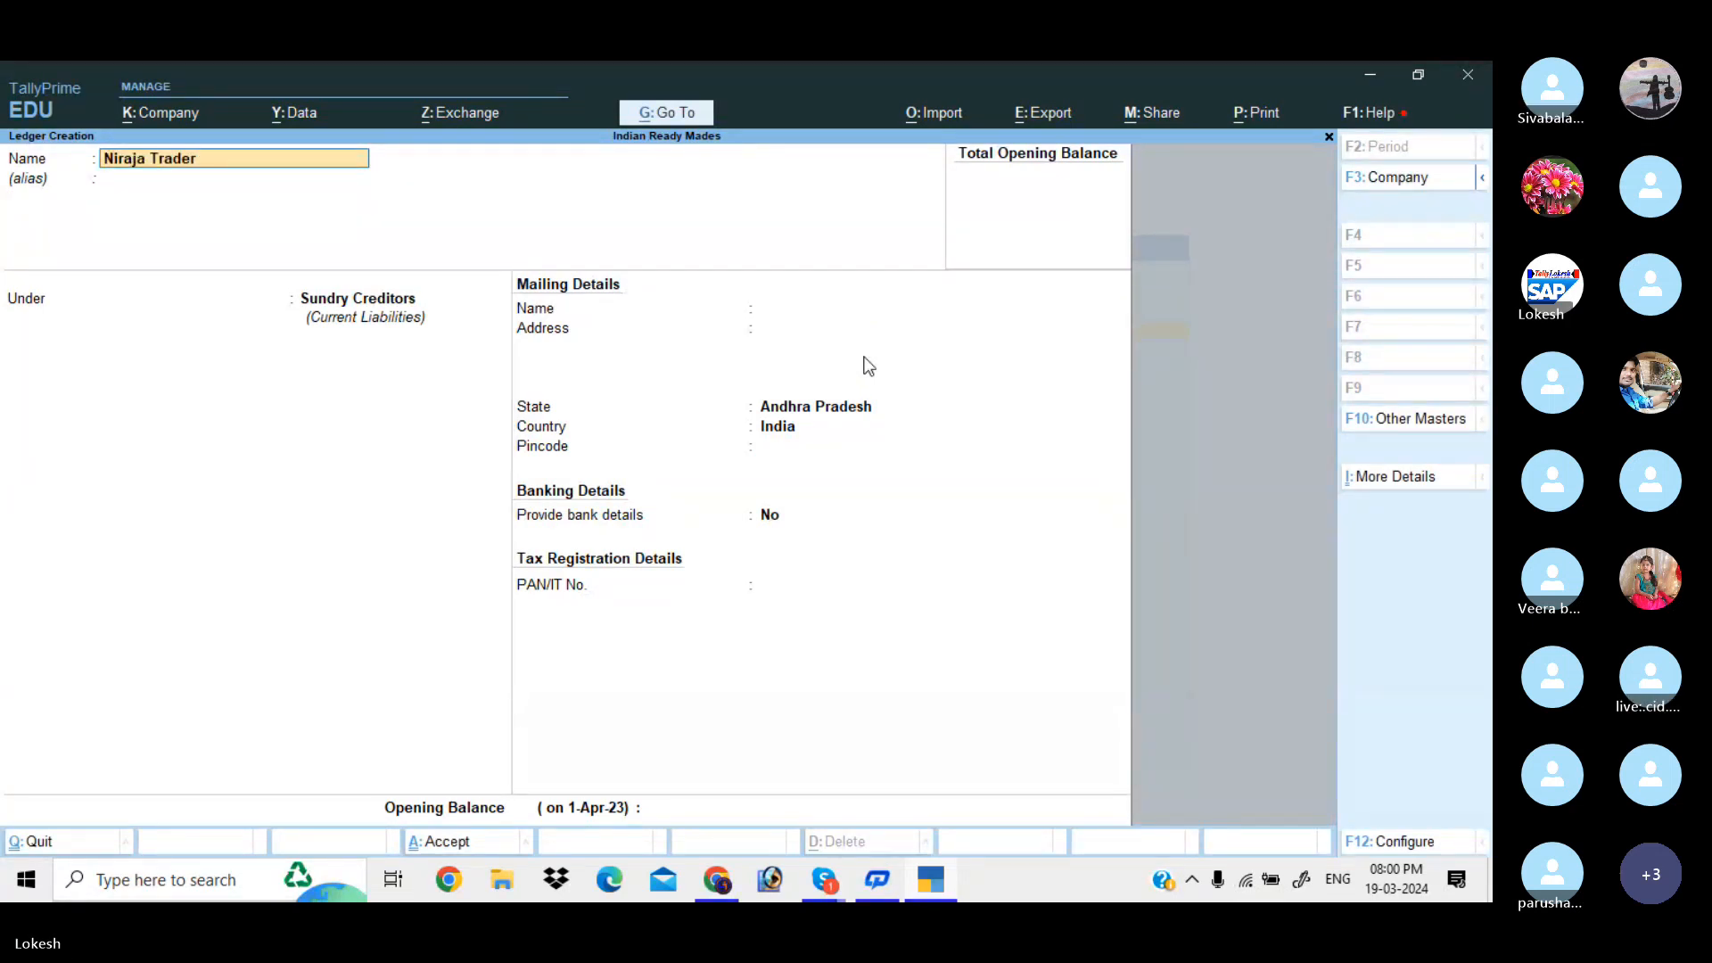
pyautogui.write('s')
pyautogui.press('Return')
pyautogui.press('Return')
pyautogui.press('Return')
pyautogui.press('Return')
pyautogui.press('Return')
pyautogui.press('Return')
pyautogui.press('Return')
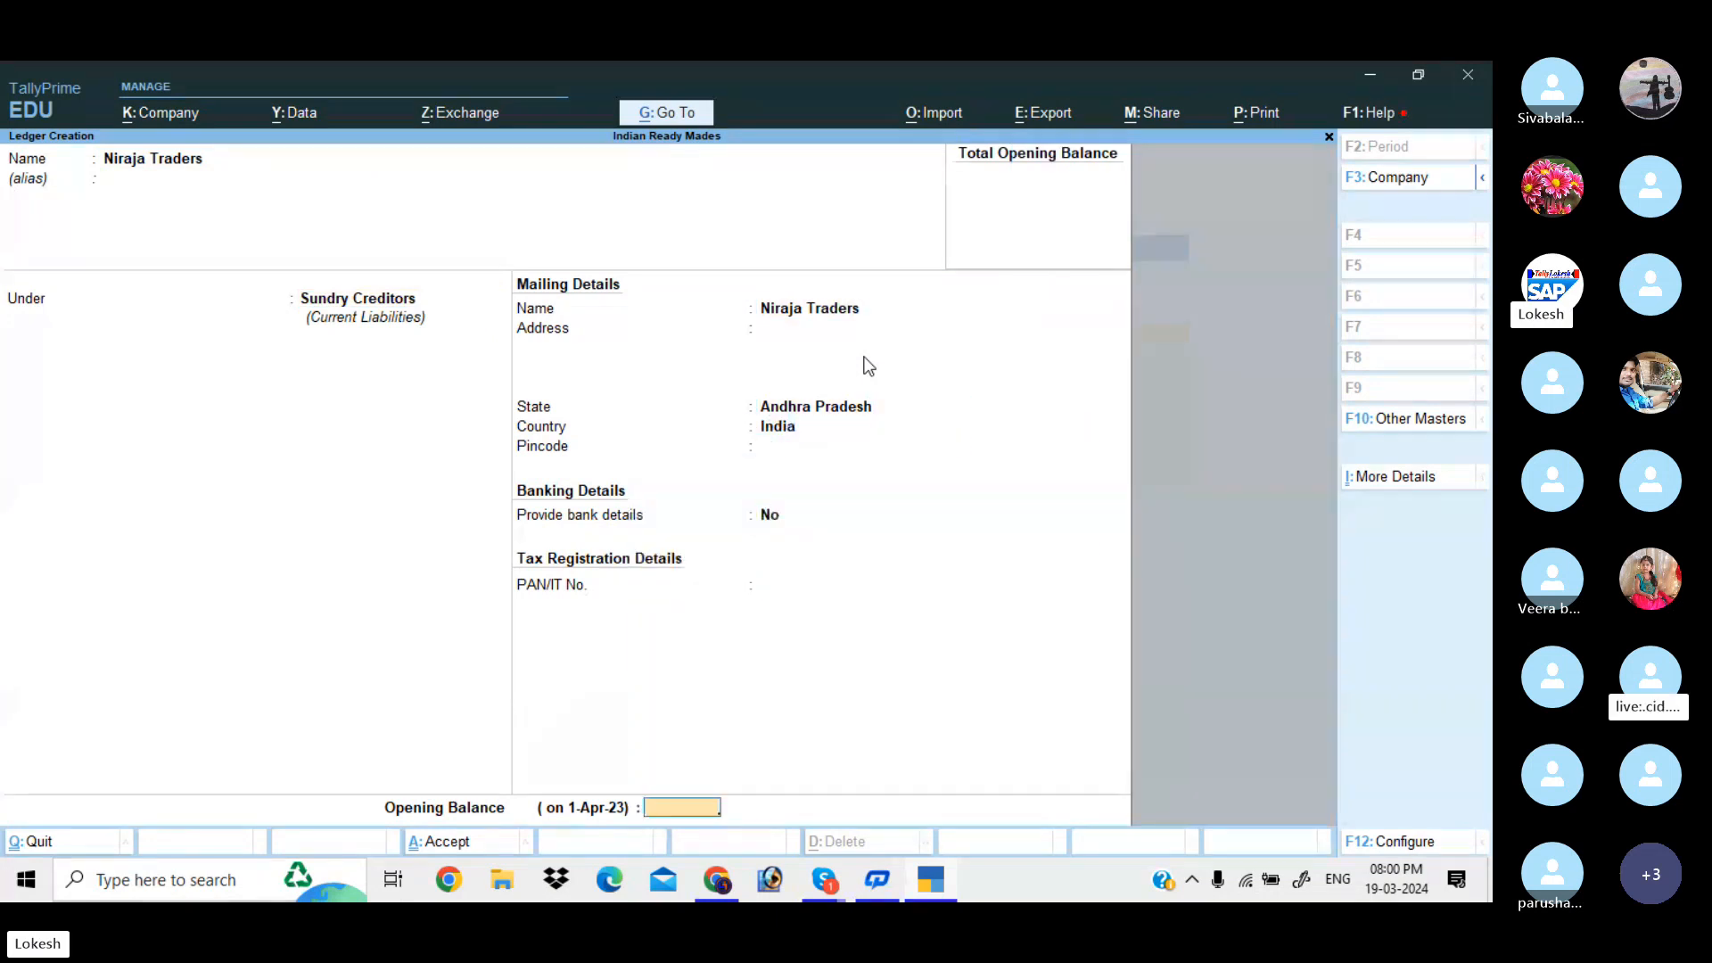
pyautogui.press('Return')
pyautogui.press('Return')
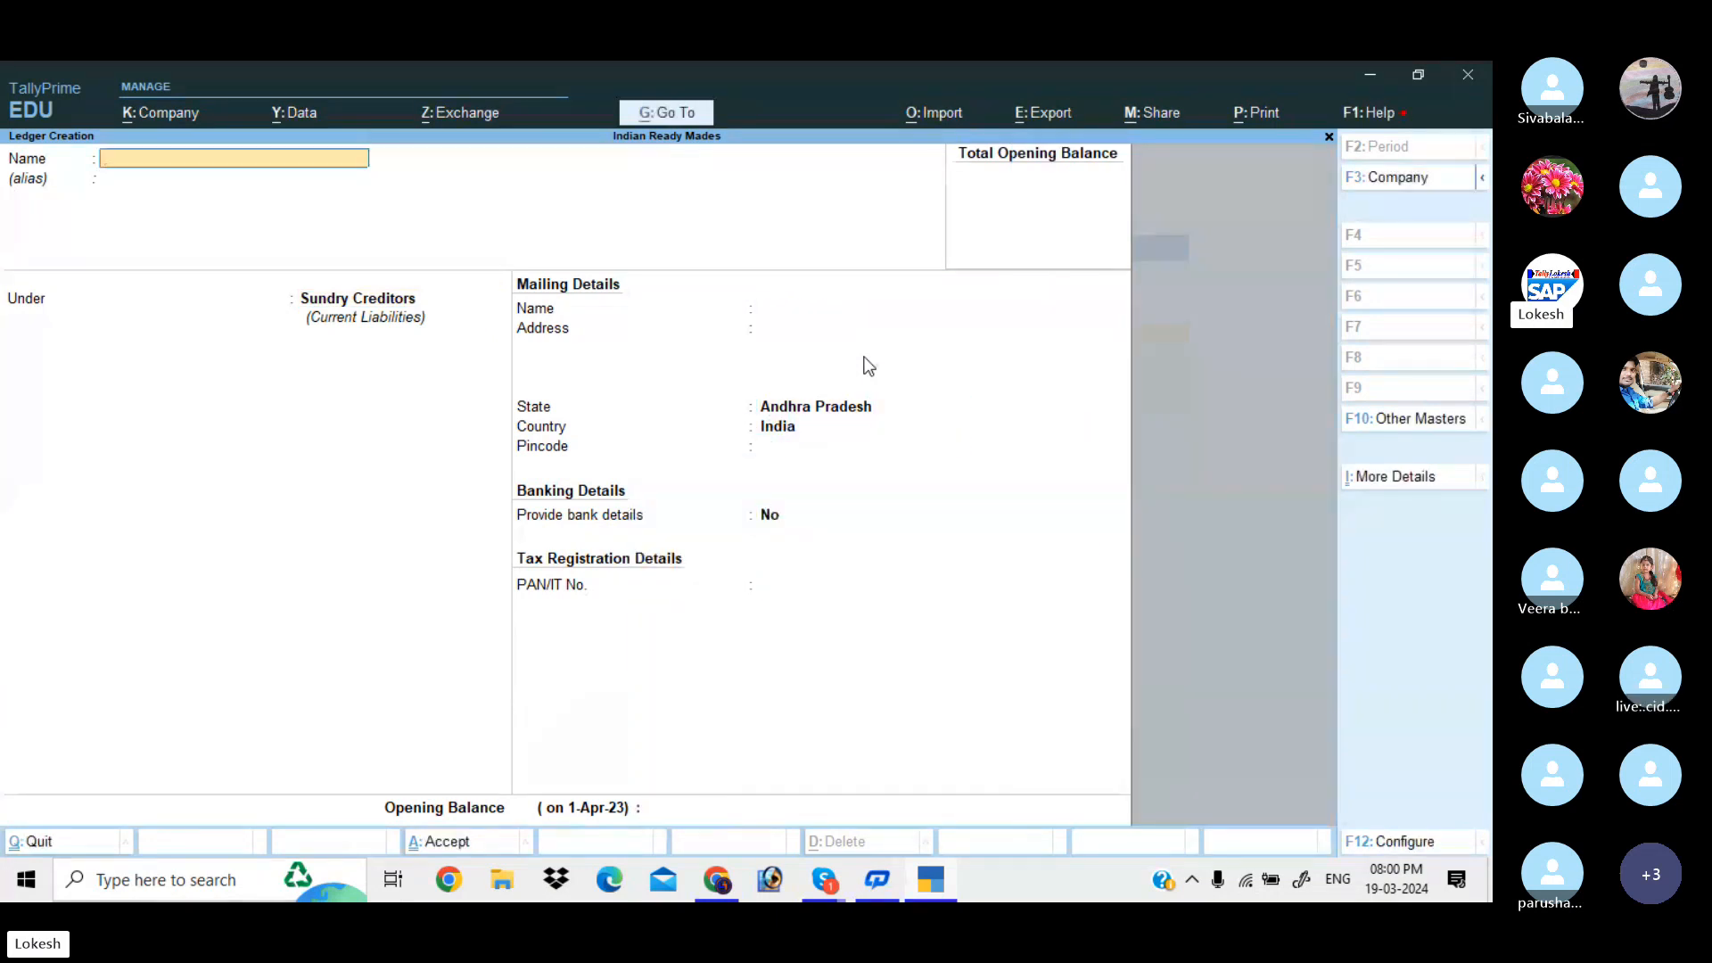
# Step: Create a ledger named Wages under Direct Expenses, with the type of ledger left as Not Applicable
pyautogui.write('Wages')
pyautogui.press('Return')
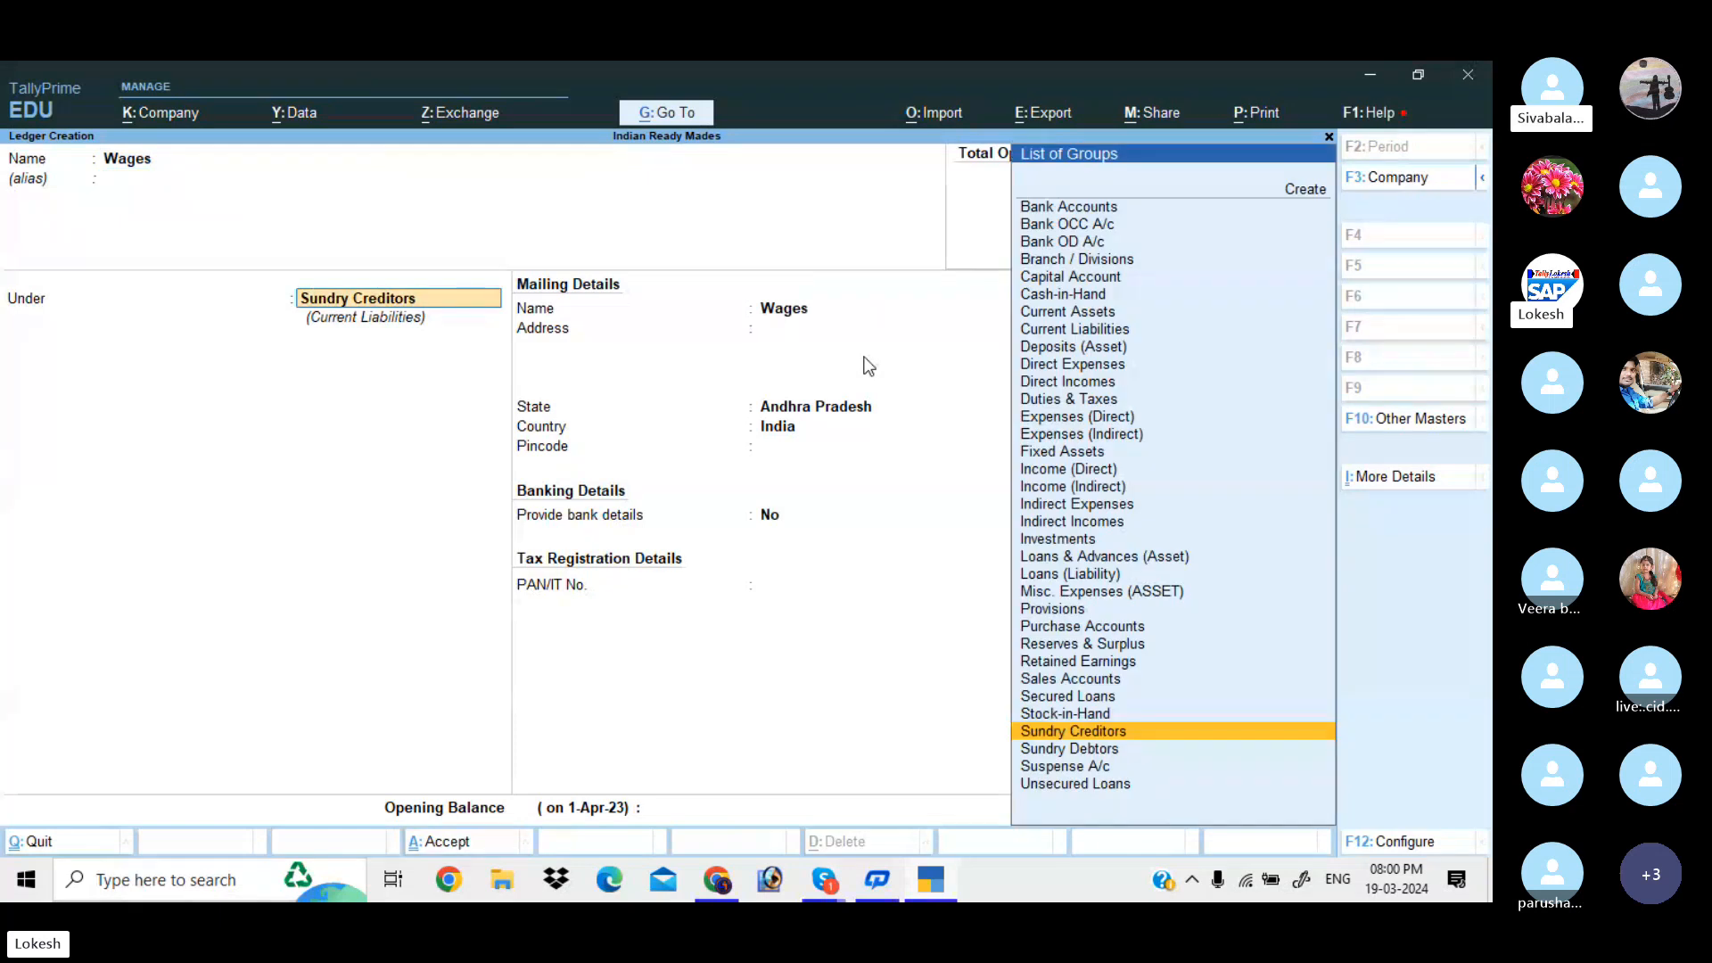
pyautogui.write('Dir')
pyautogui.press('Return')
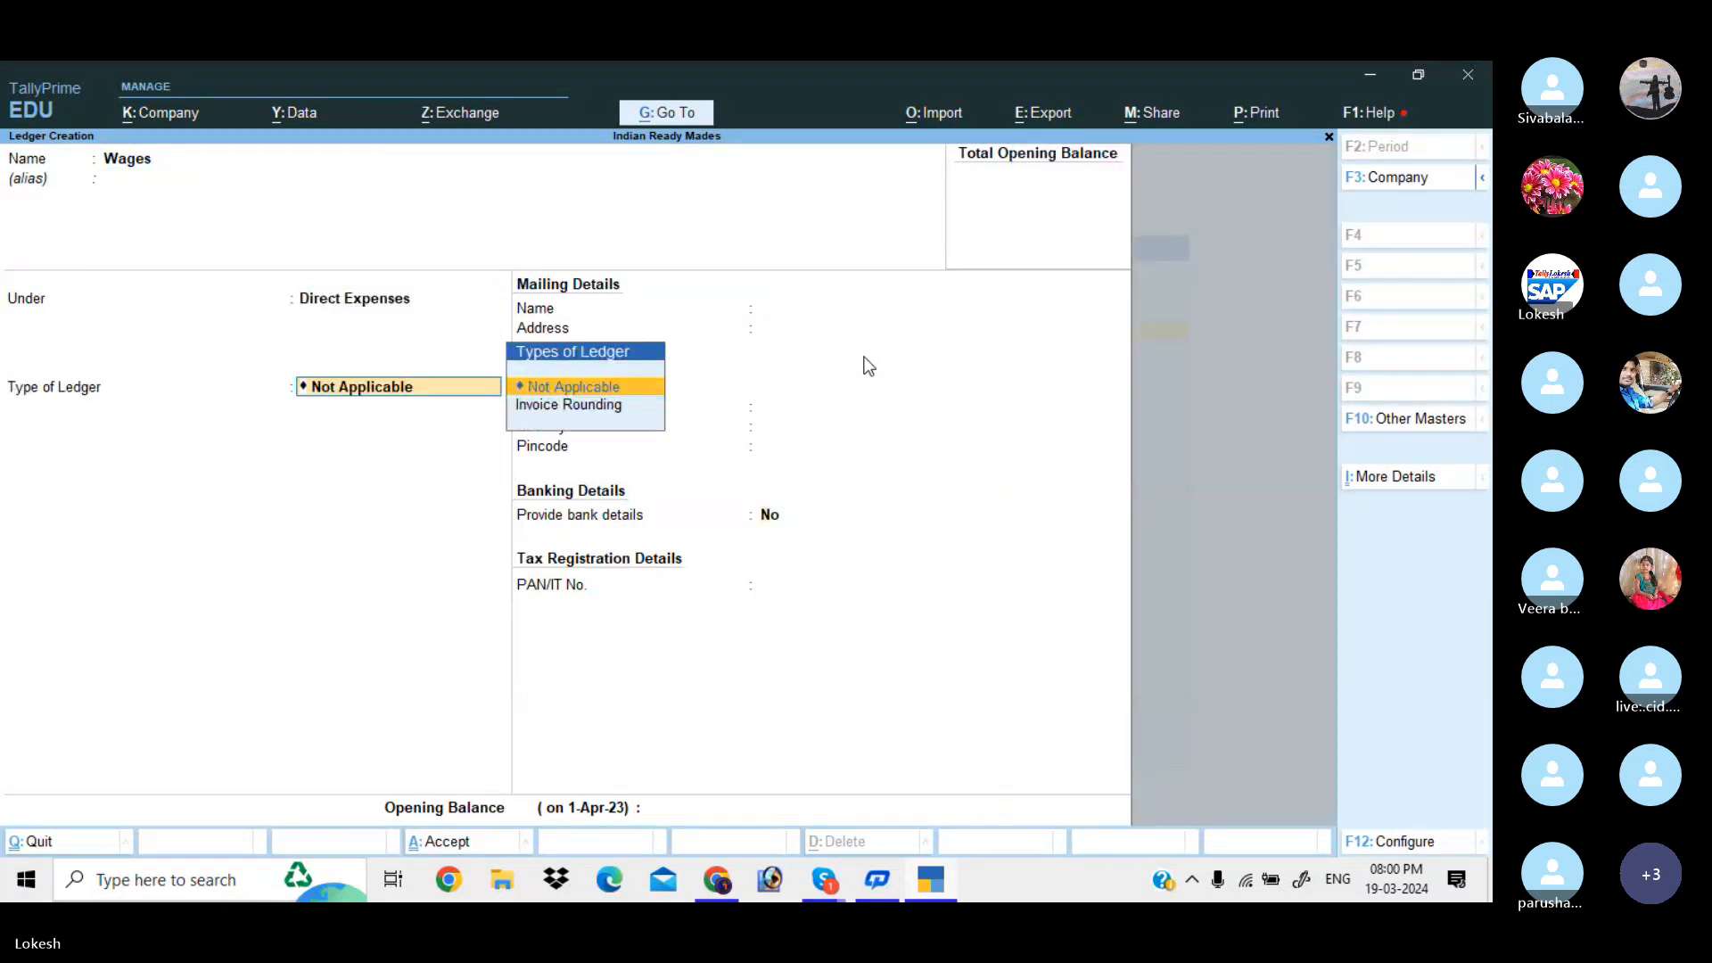
pyautogui.press('Return')
pyautogui.press('Return')
pyautogui.press('Return')
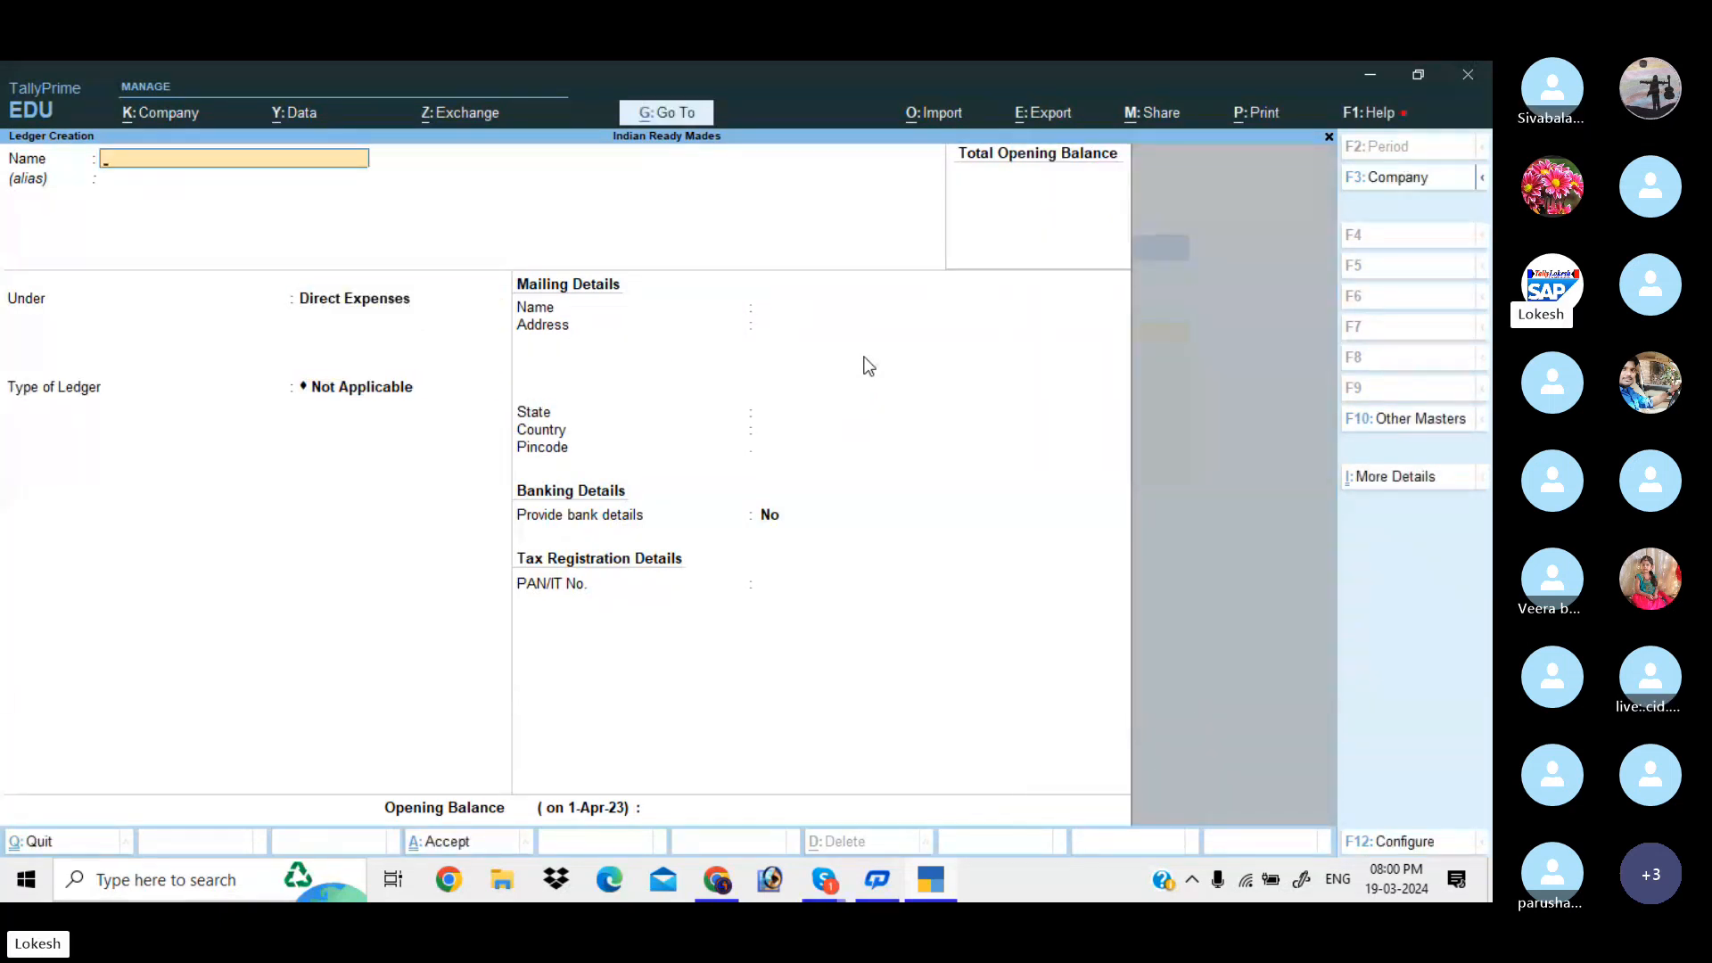
# Step: Create a ledger named Other Misc Exp under Direct Expenses, with the type of ledger left as Not Applicable
pyautogui.write('Other Misc exp')
pyautogui.press('Return')
pyautogui.press('Return')
pyautogui.press('Return')
pyautogui.press('Return')
pyautogui.press('Return')
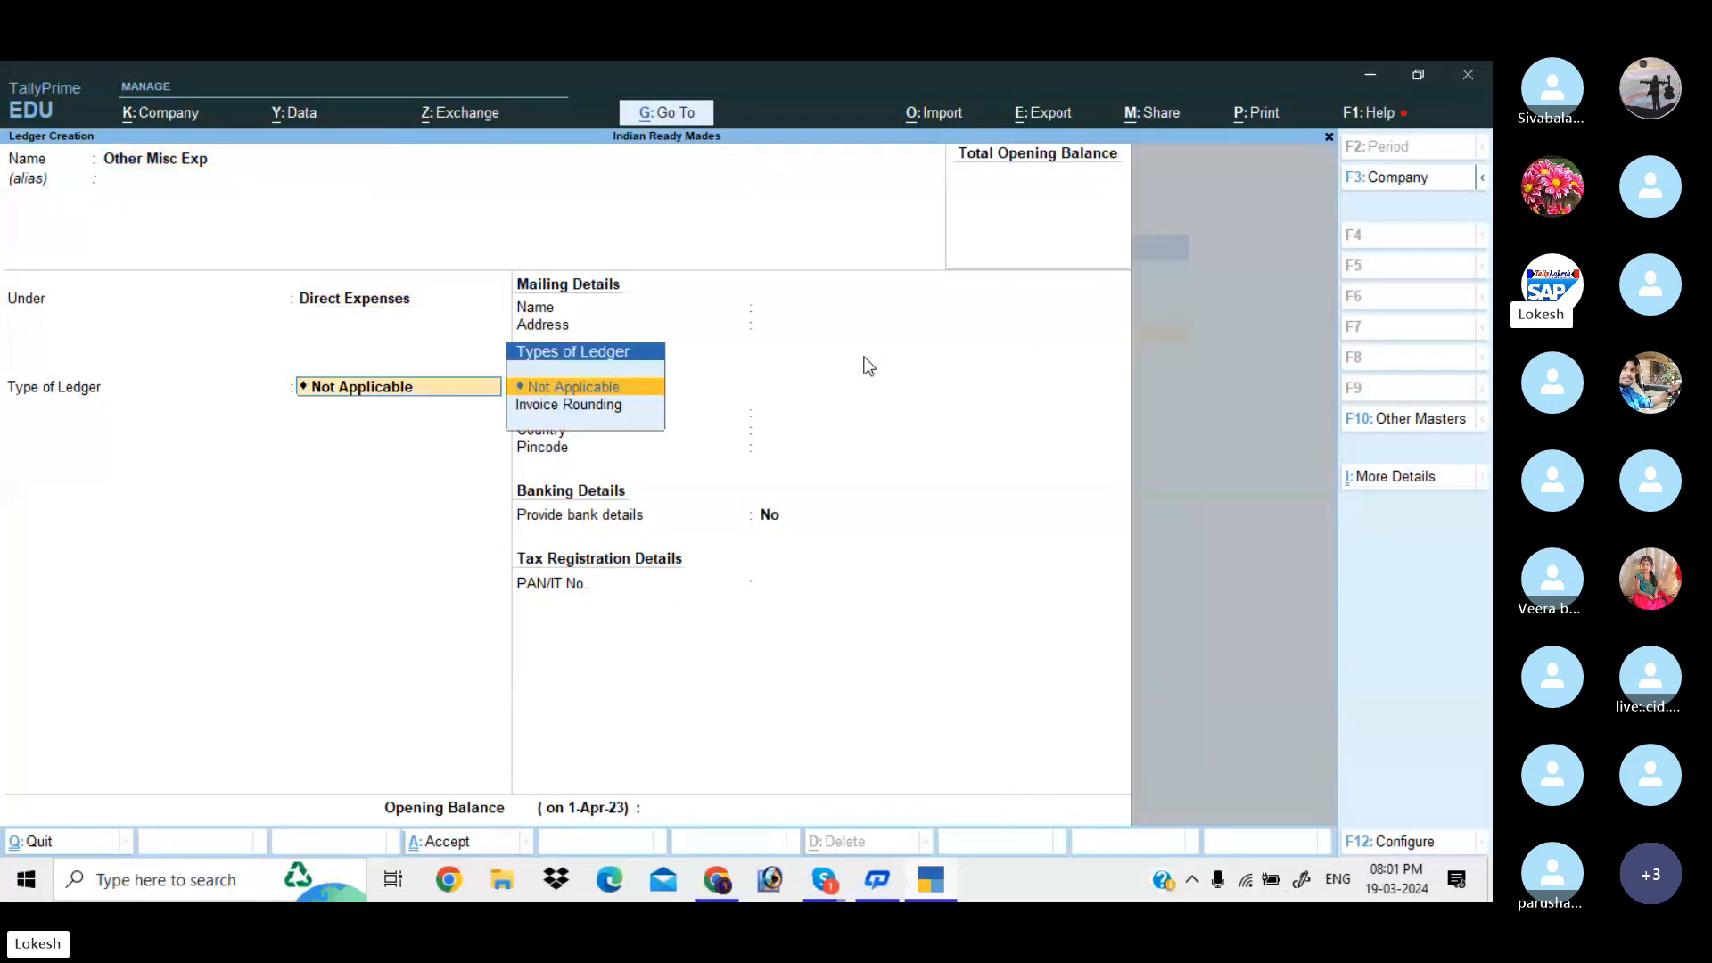
pyautogui.press('Return')
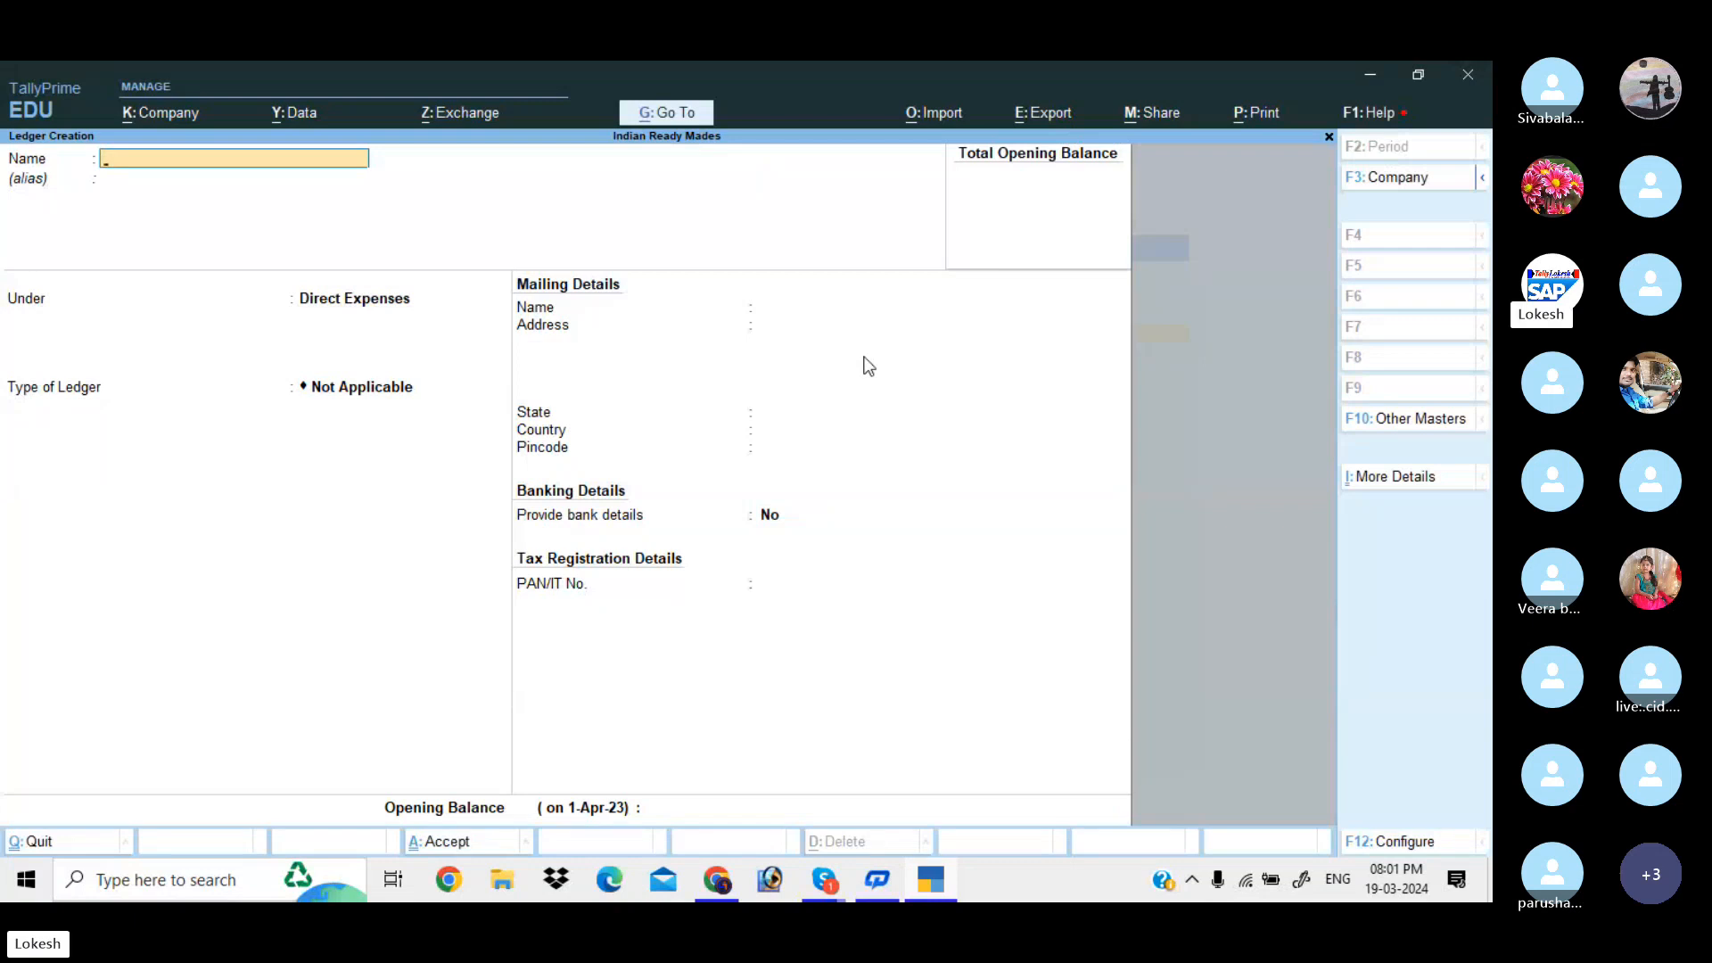
# Step: Create a ledger named Sales under Sales Accounts, with the type of ledger left as Not Applicable
pyautogui.write('Sales')
pyautogui.press('Return')
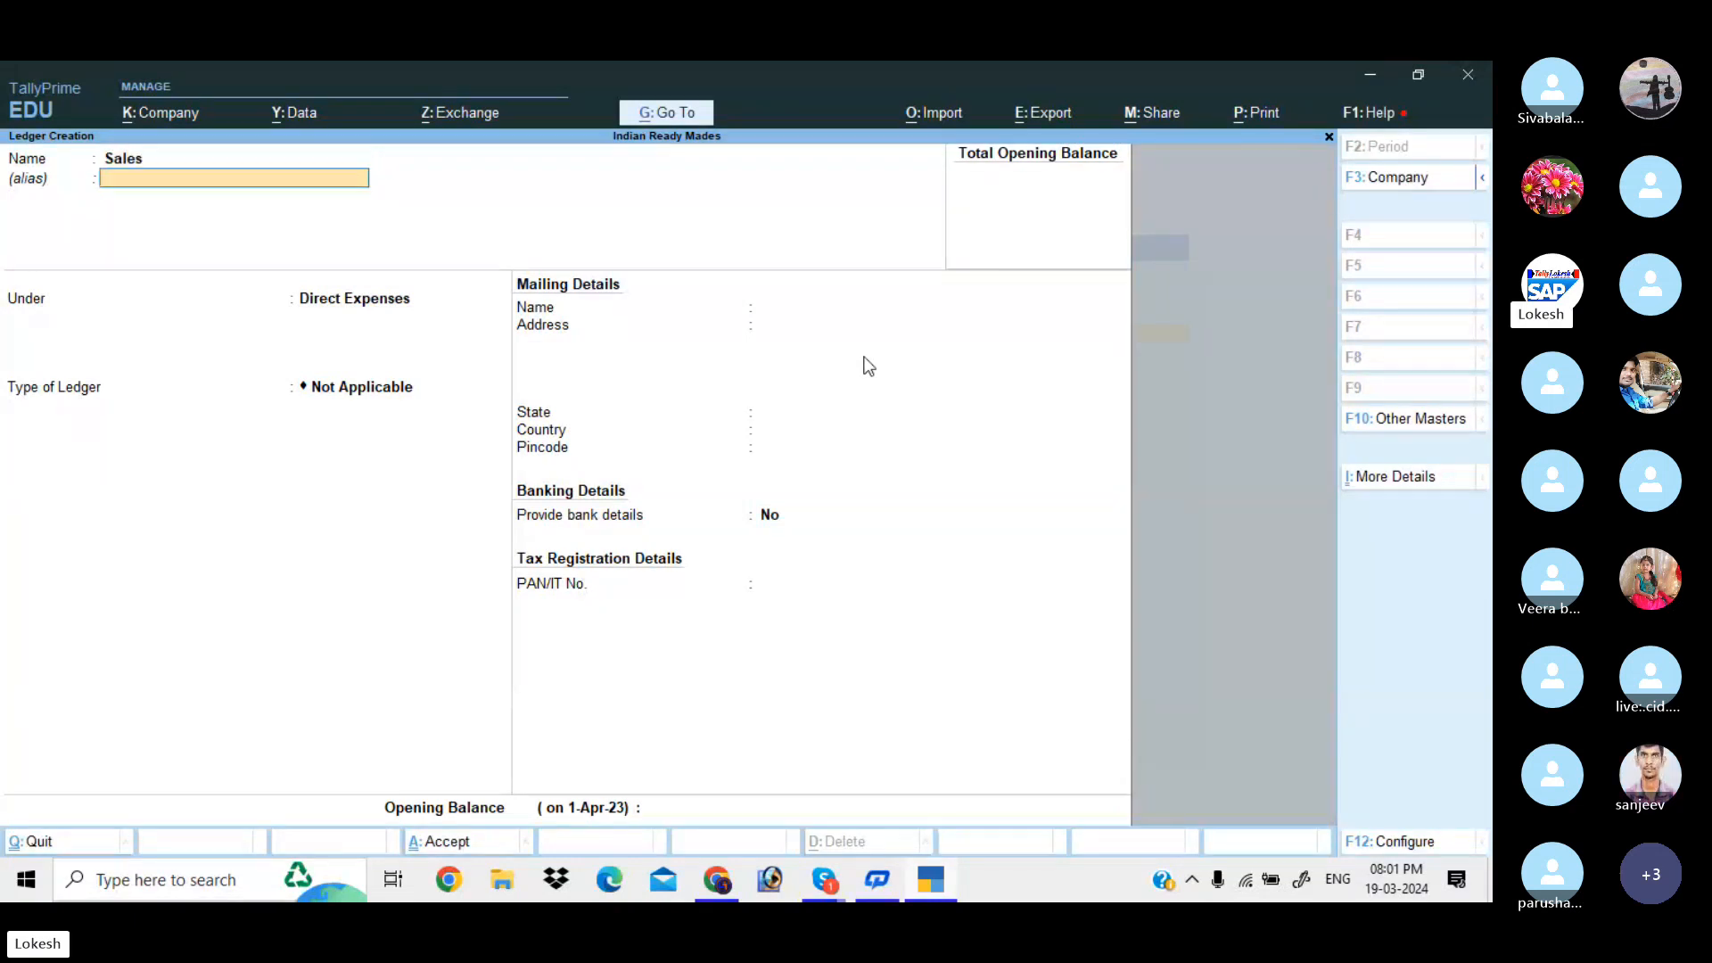
pyautogui.press('Return')
pyautogui.write('Sa')
pyautogui.press('Return')
pyautogui.press('Return')
pyautogui.press('Return')
pyautogui.press('Return')
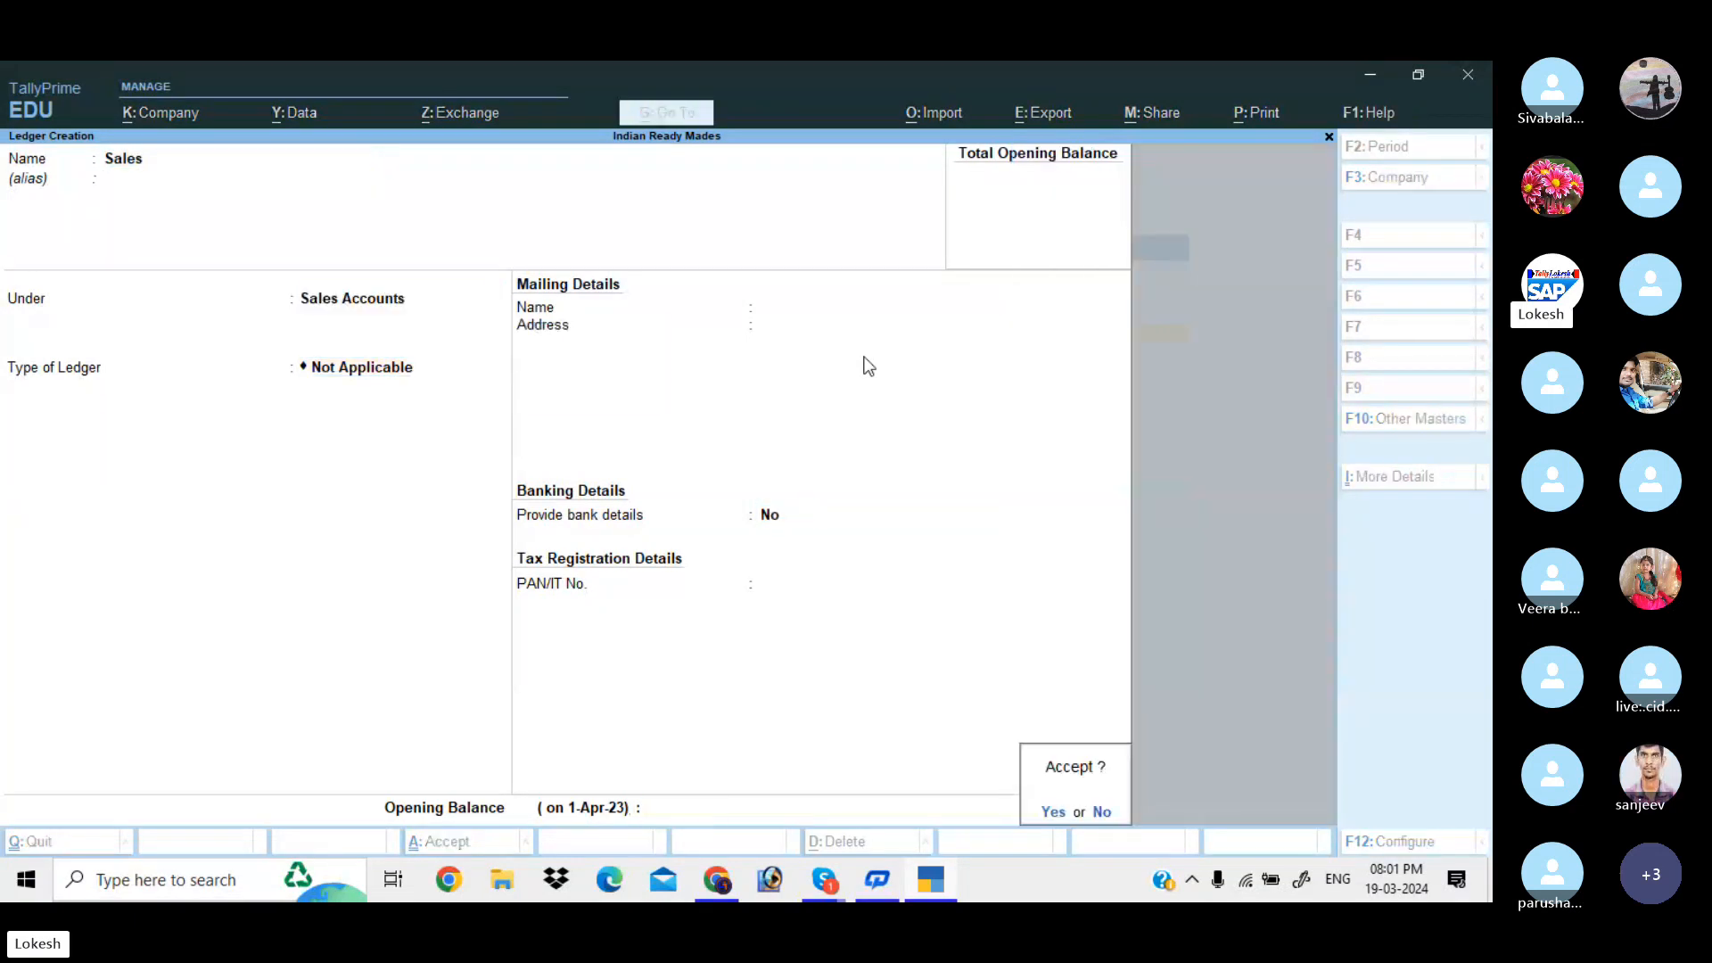
pyautogui.press('Return')
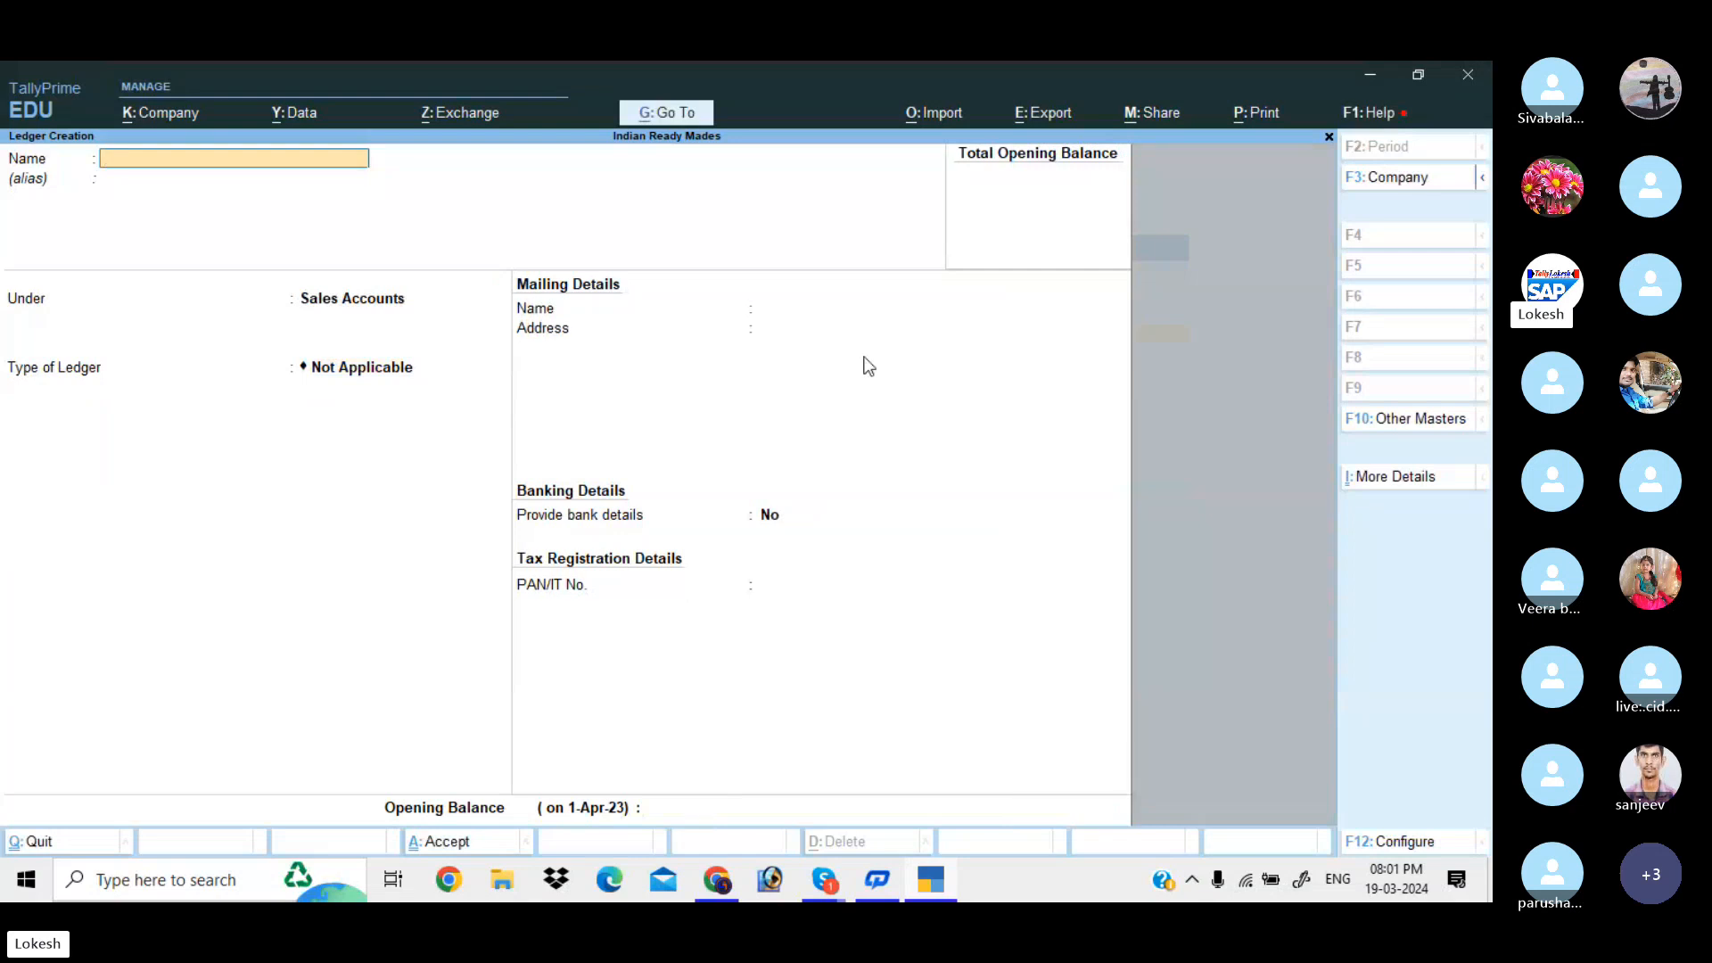
# Step: Create a ledger named Kishore Cloth Center under Sundry Debtors with default mailing details, and leave ledger creation
pyautogui.write('Kishore Cloth Center')
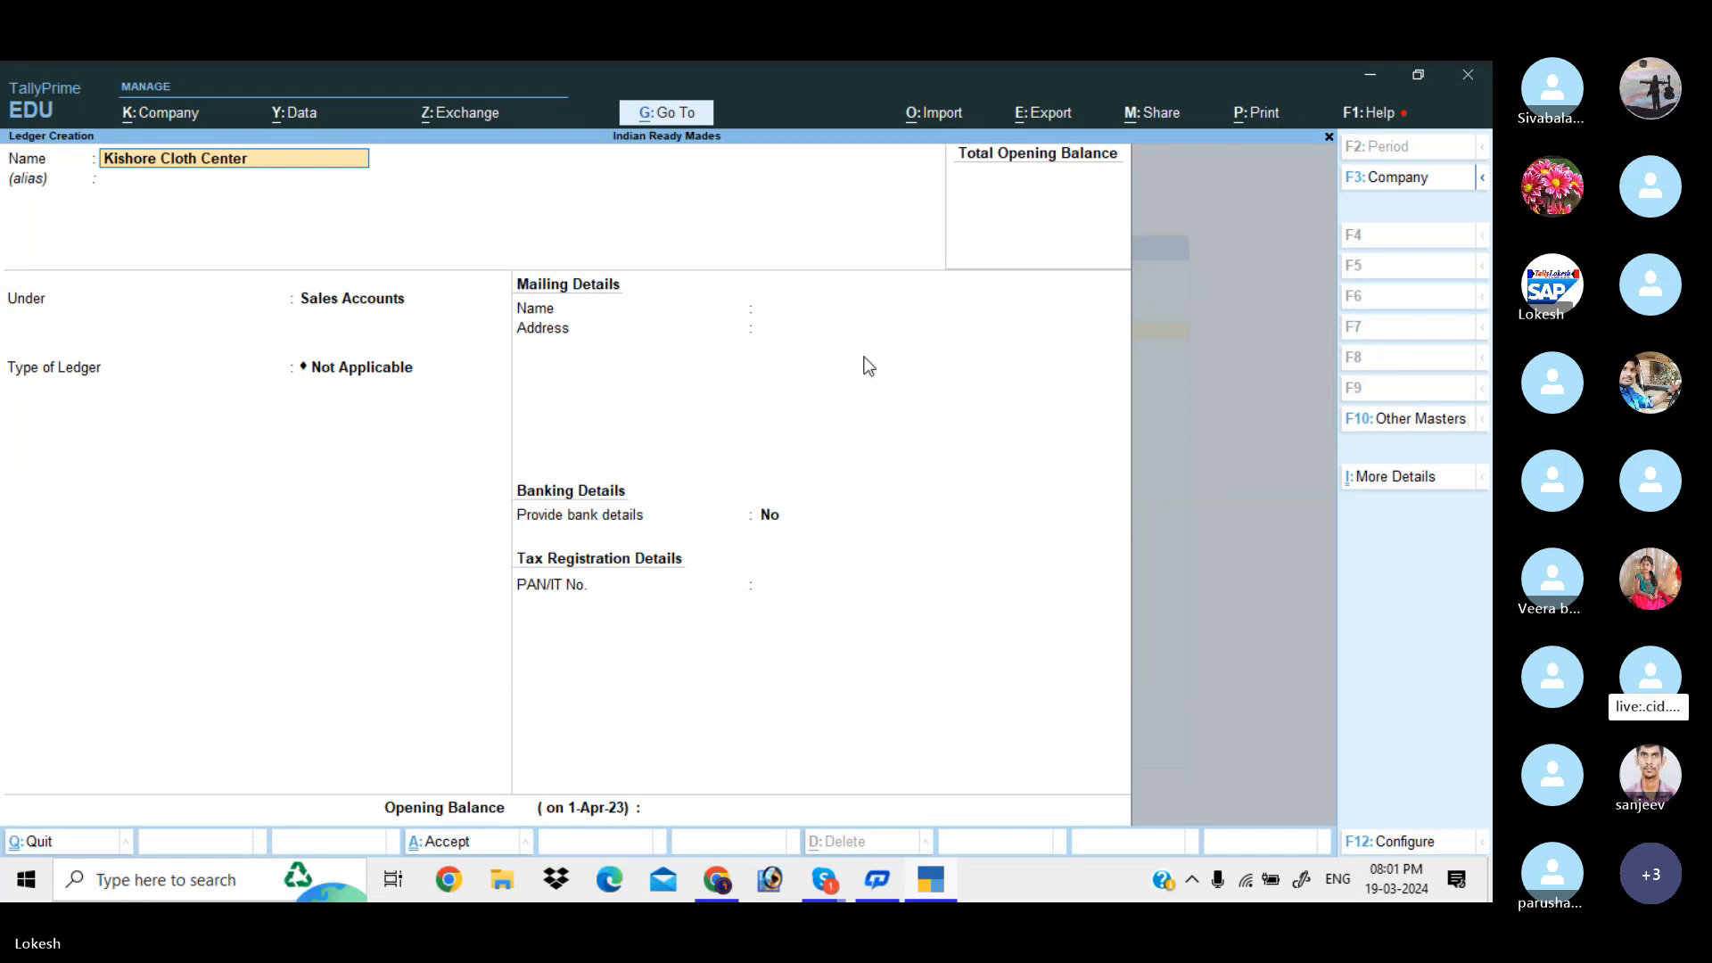
pyautogui.press('Return')
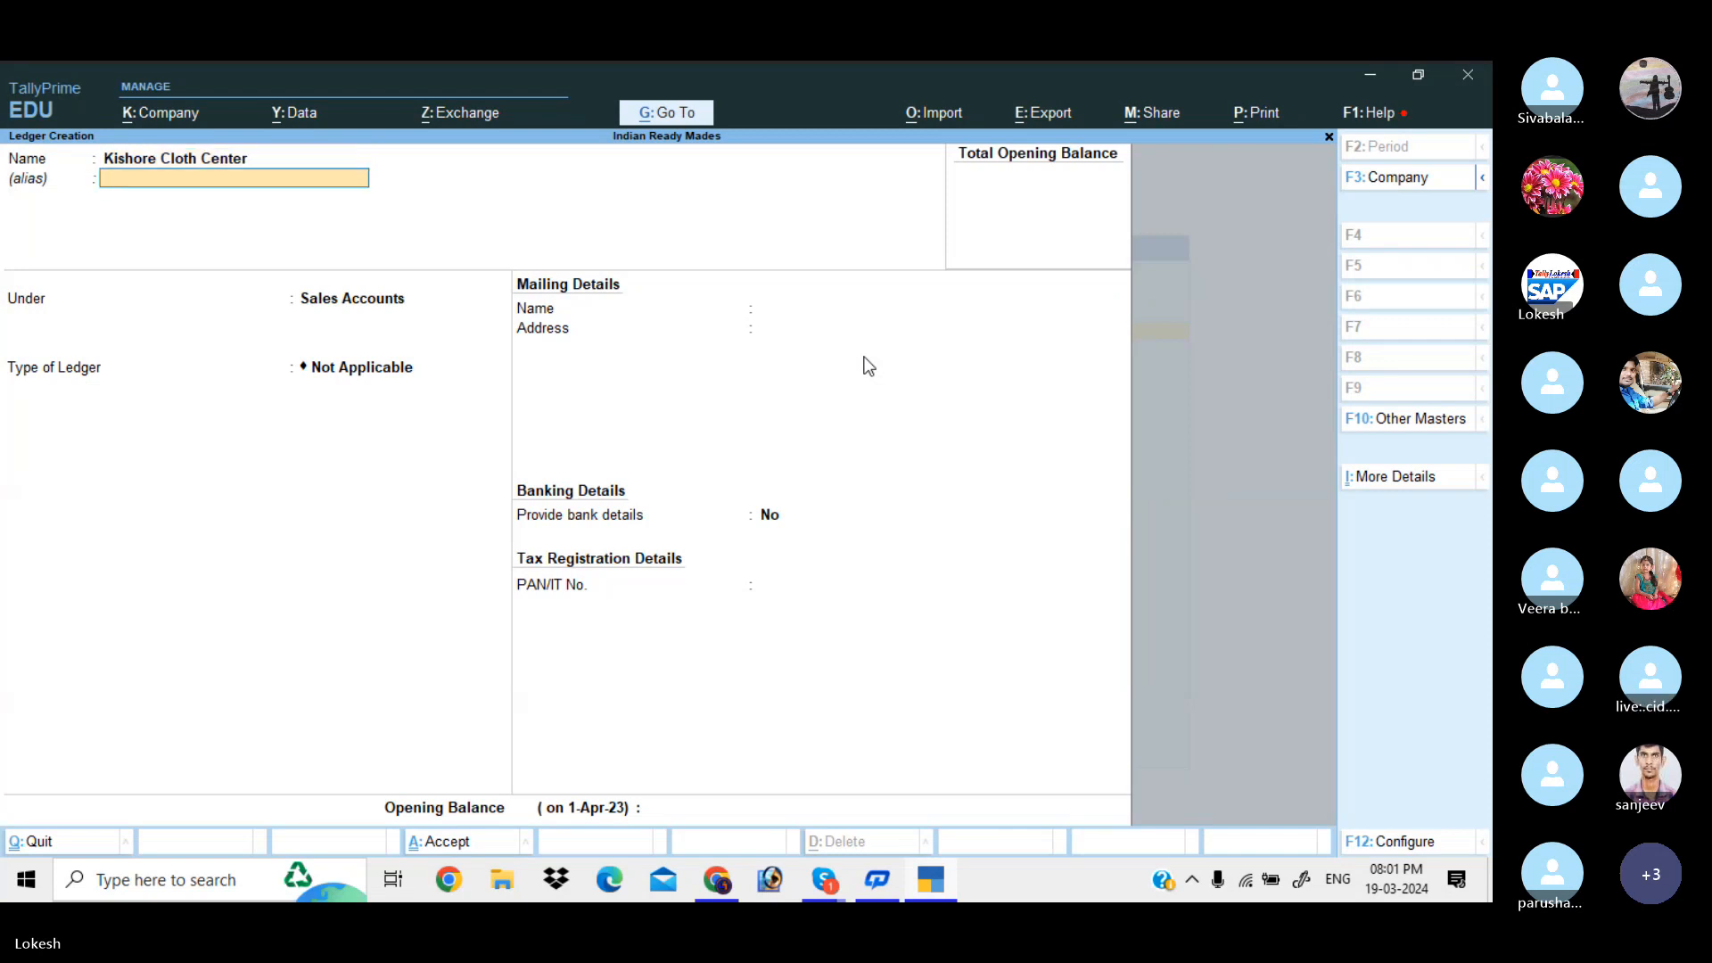
pyautogui.press('Return')
pyautogui.write('Sun')
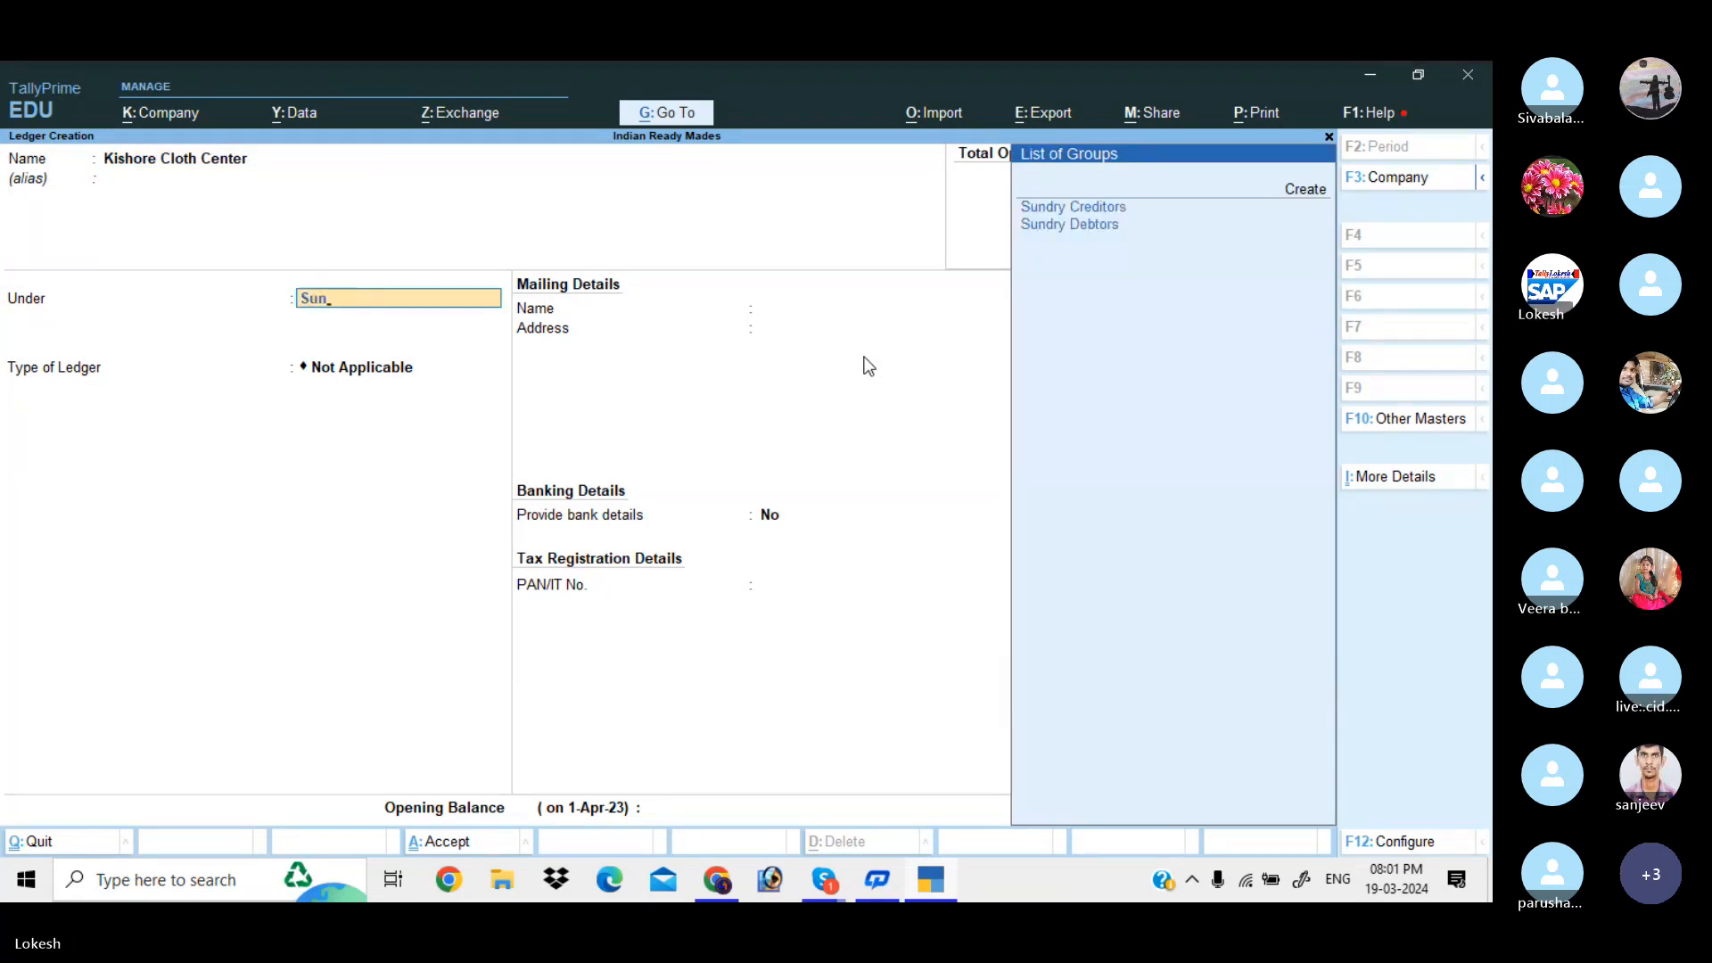
pyautogui.press('Down')
pyautogui.press('Return')
pyautogui.press('Return')
pyautogui.press('Return')
pyautogui.press('Return')
pyautogui.press('Return')
pyautogui.press('Return')
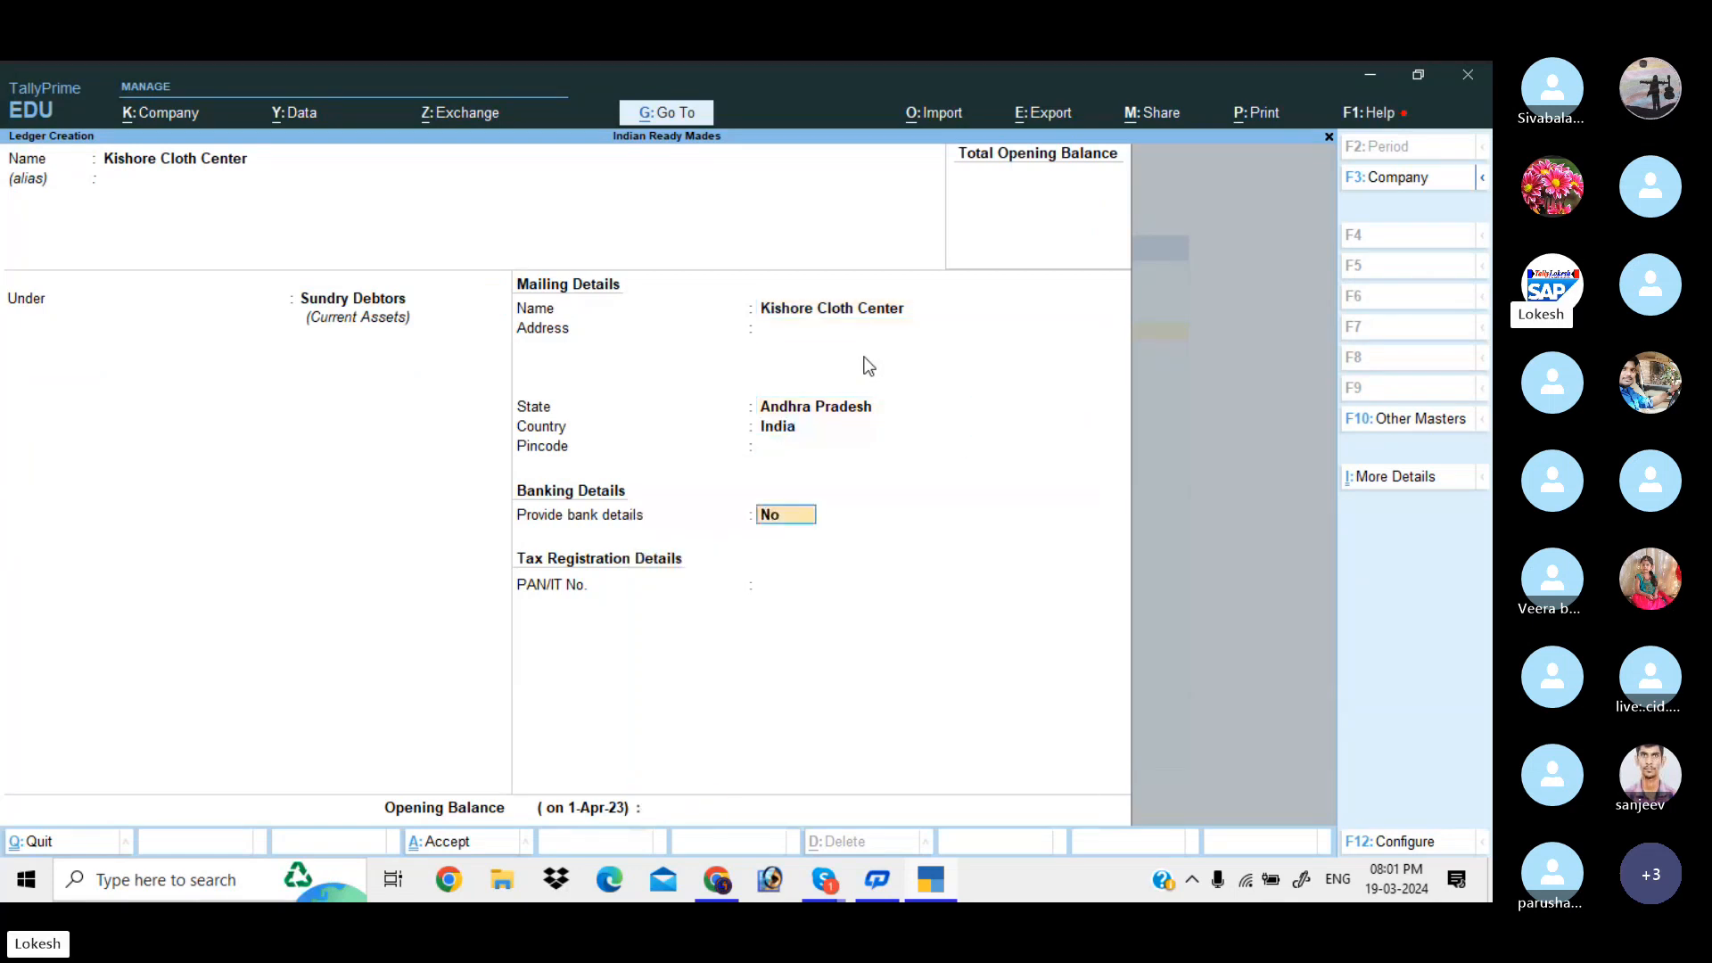
pyautogui.press('Return')
pyautogui.press('Return')
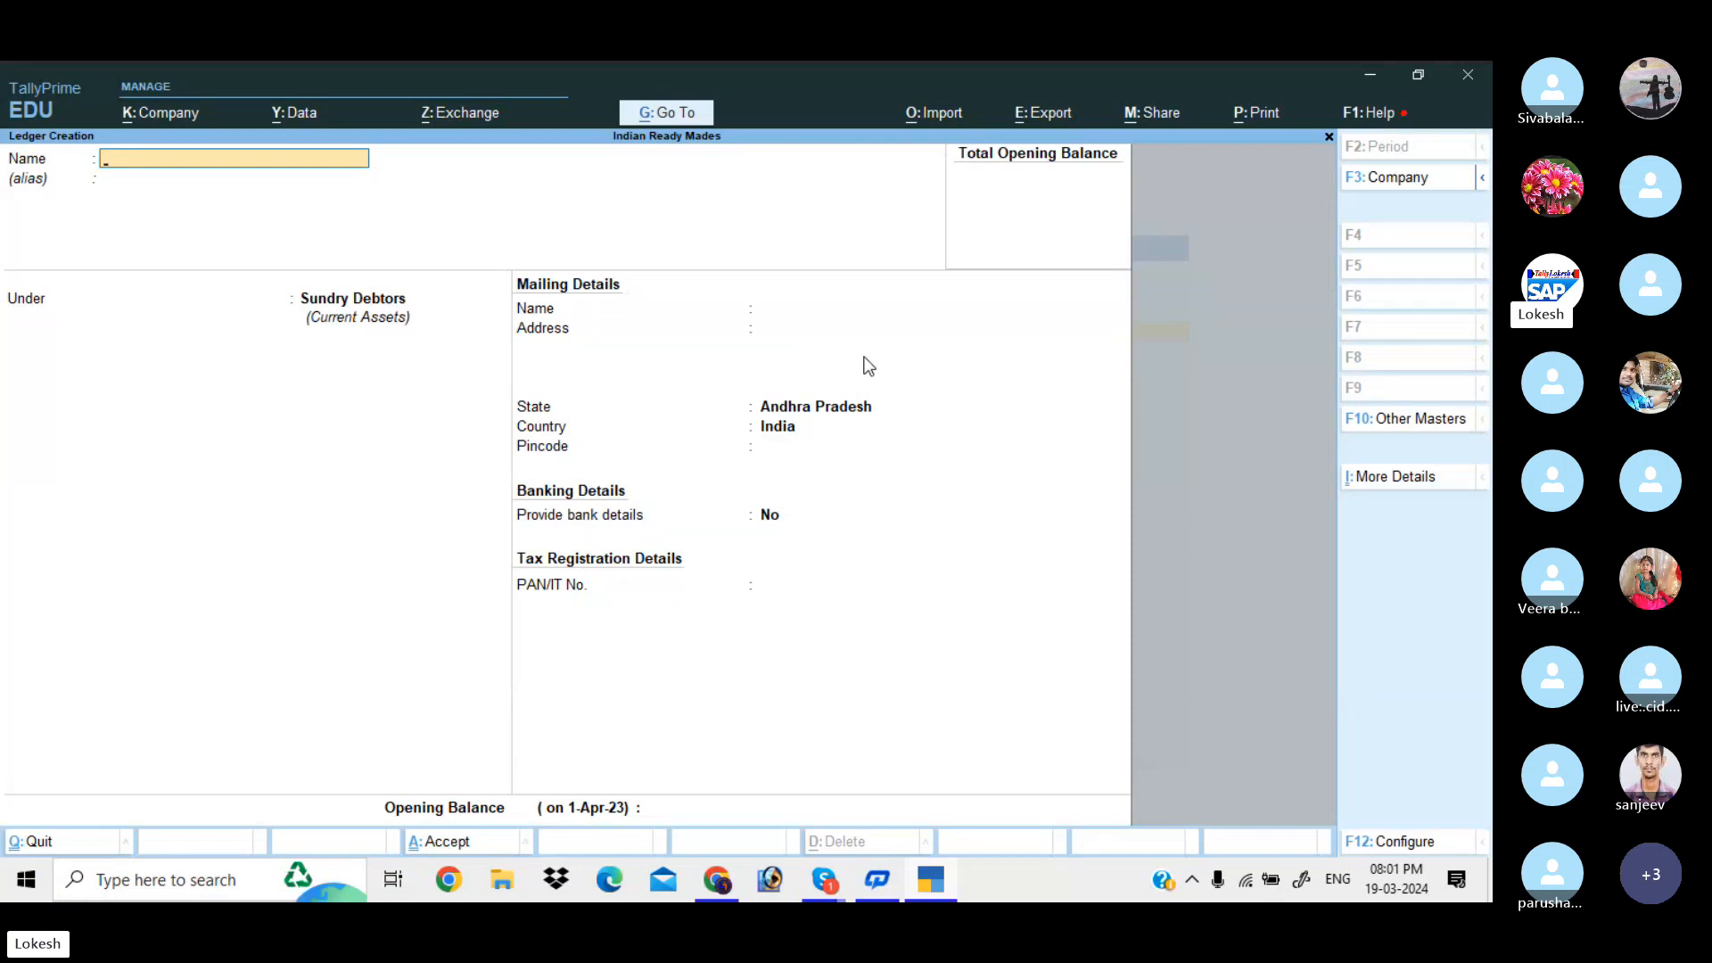
pyautogui.press('Escape')
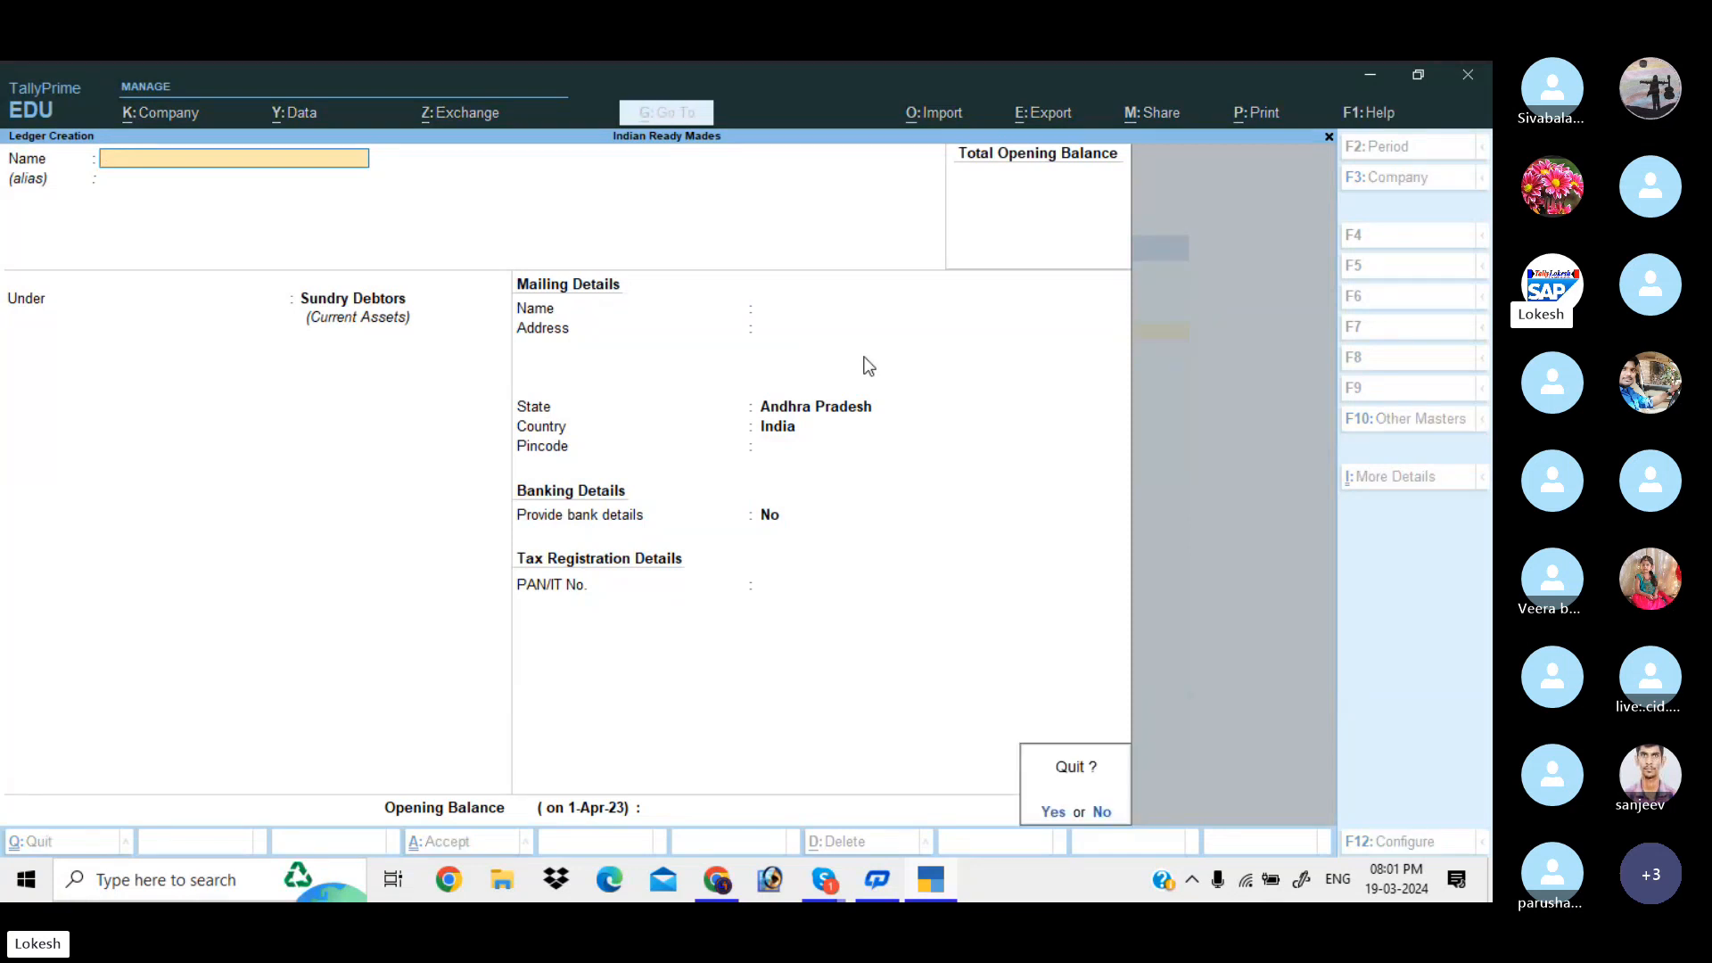
pyautogui.press('Return')
# Step: Create a stock group named Cloths under Primary, without adding up the quantities of its items
pyautogui.press('Down')
pyautogui.press('Down')
pyautogui.press('Down')
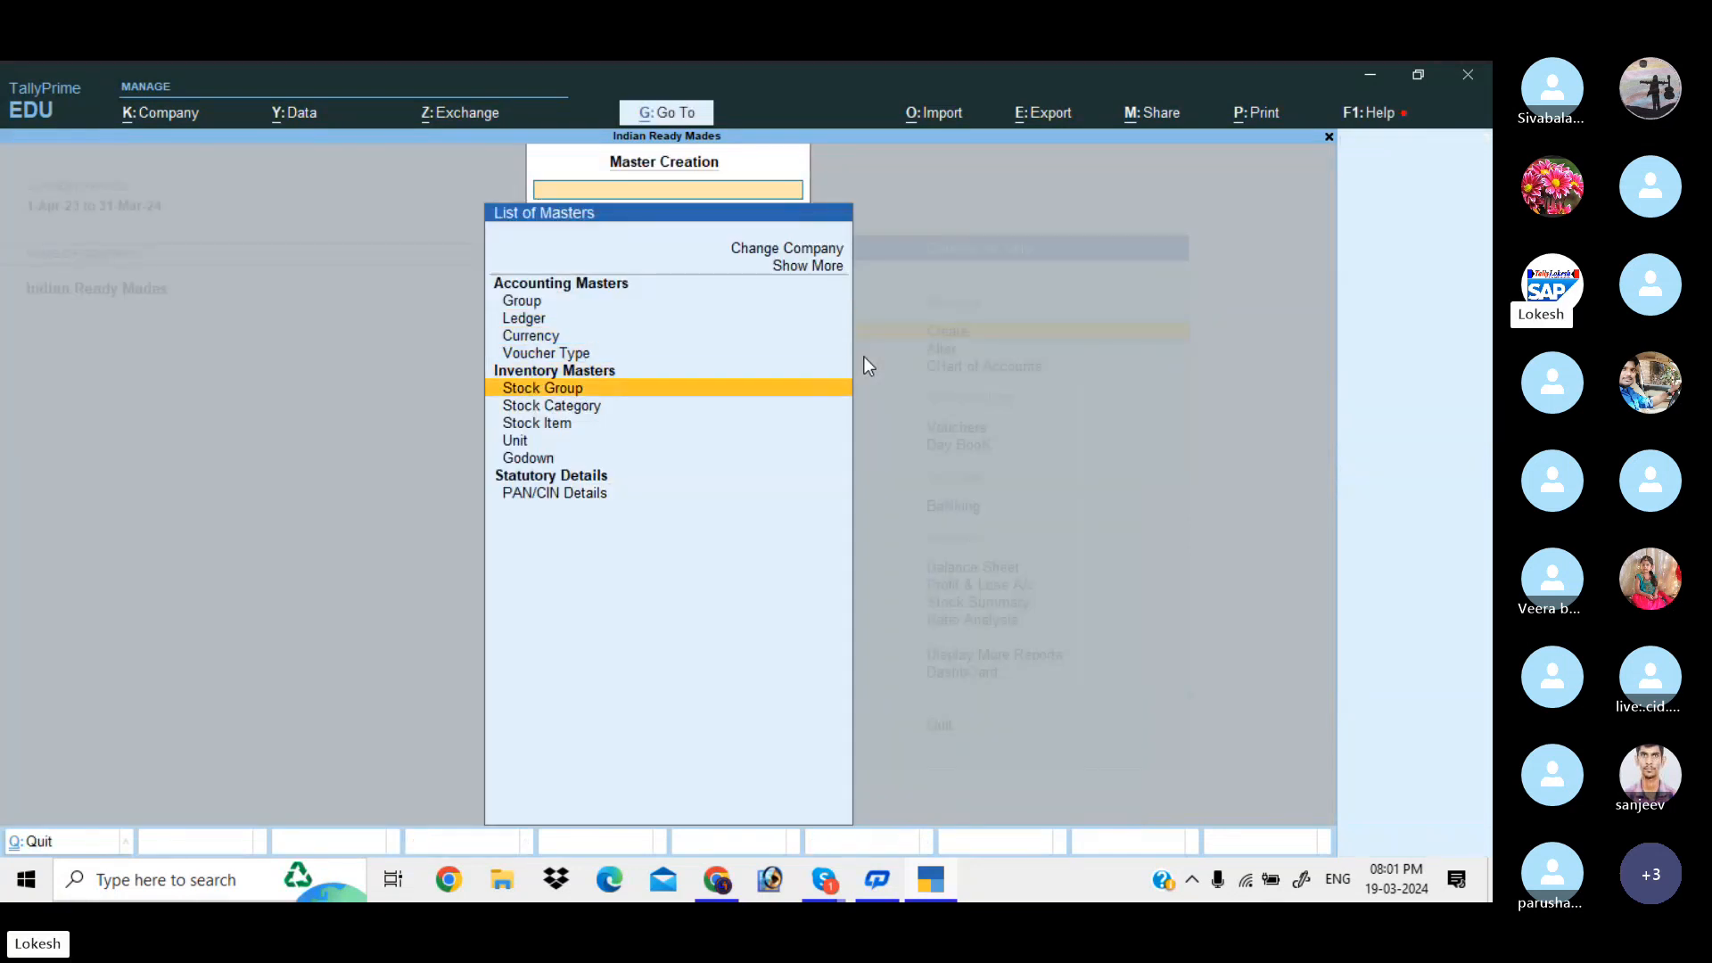
pyautogui.press('Return')
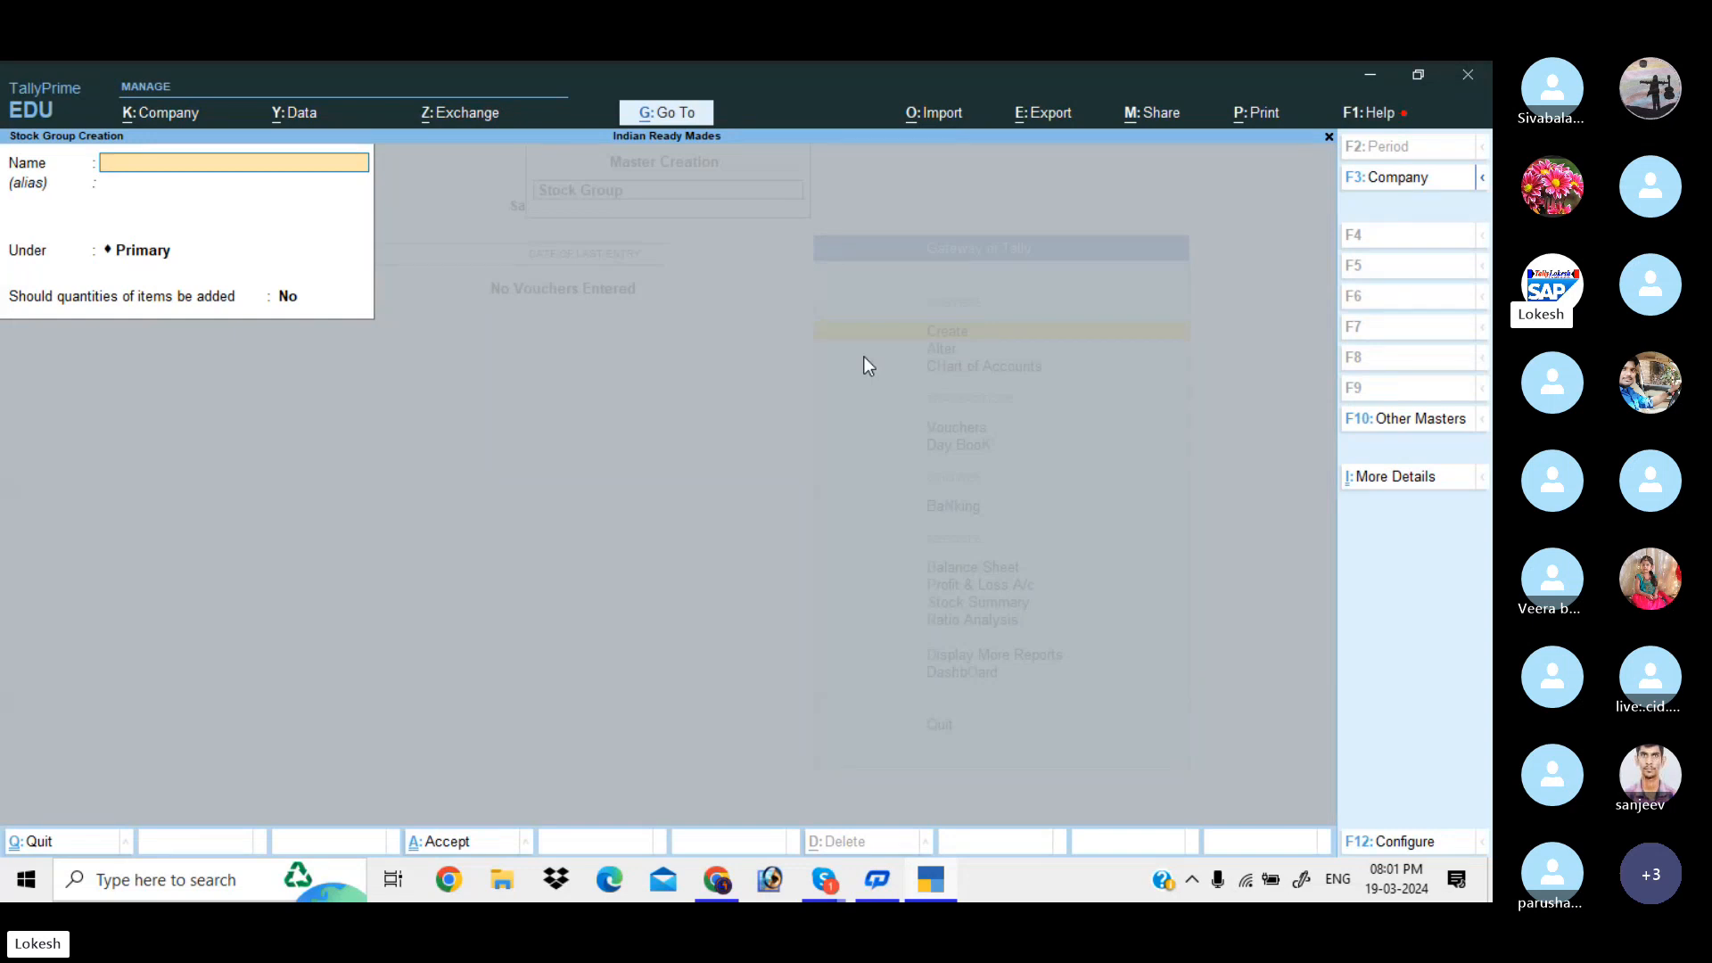
pyautogui.write('Clohts')
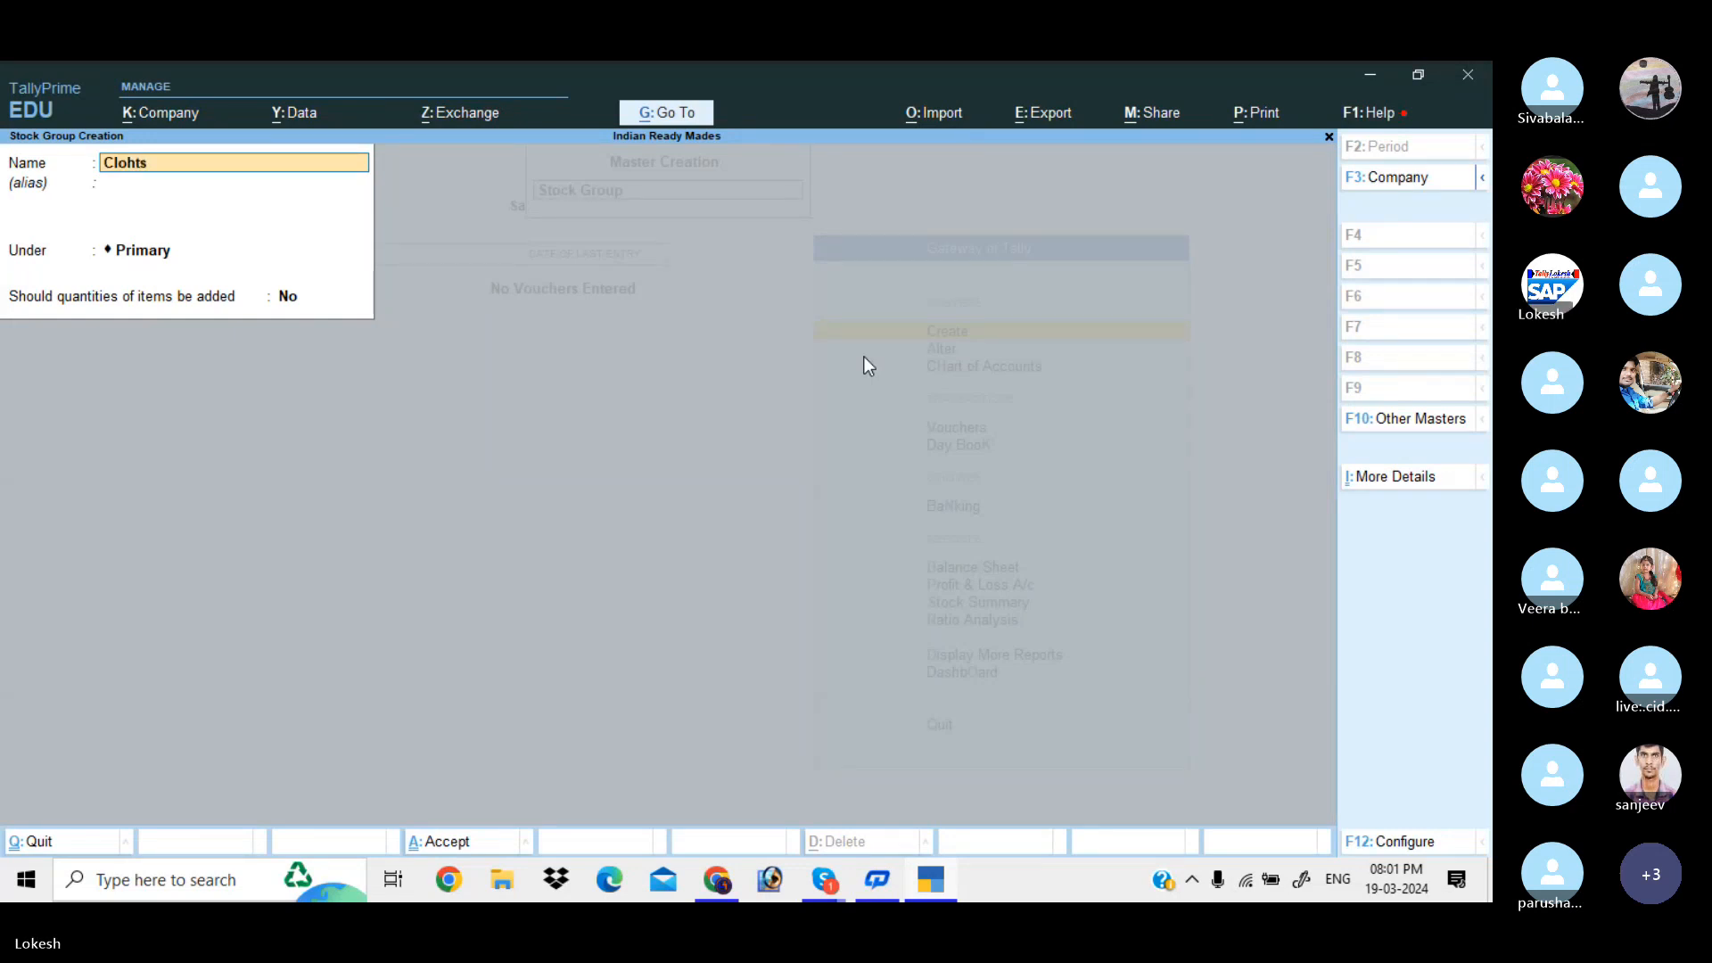
pyautogui.press('BackSpace')
pyautogui.press('BackSpace')
pyautogui.press('BackSpace')
pyautogui.press('Return')
pyautogui.press('Return')
pyautogui.press('Return')
pyautogui.press('Return')
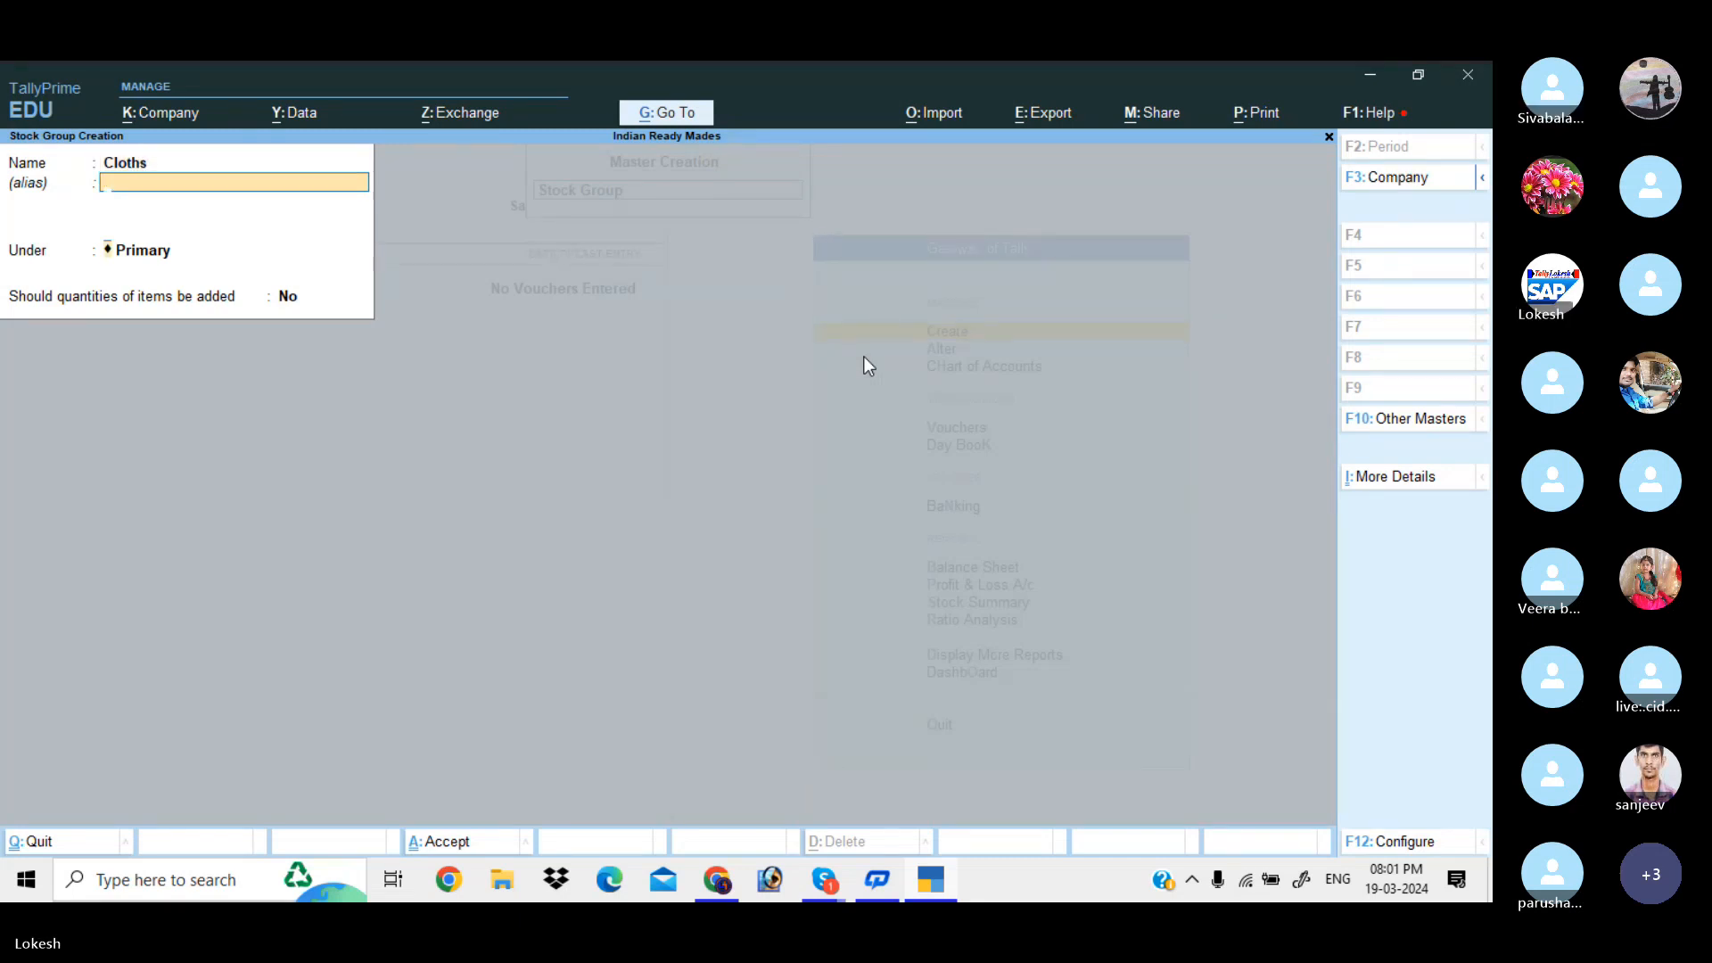
# Step: Create a stock group named Buttons under Primary, without adding up item quantities
pyautogui.write('Bu')
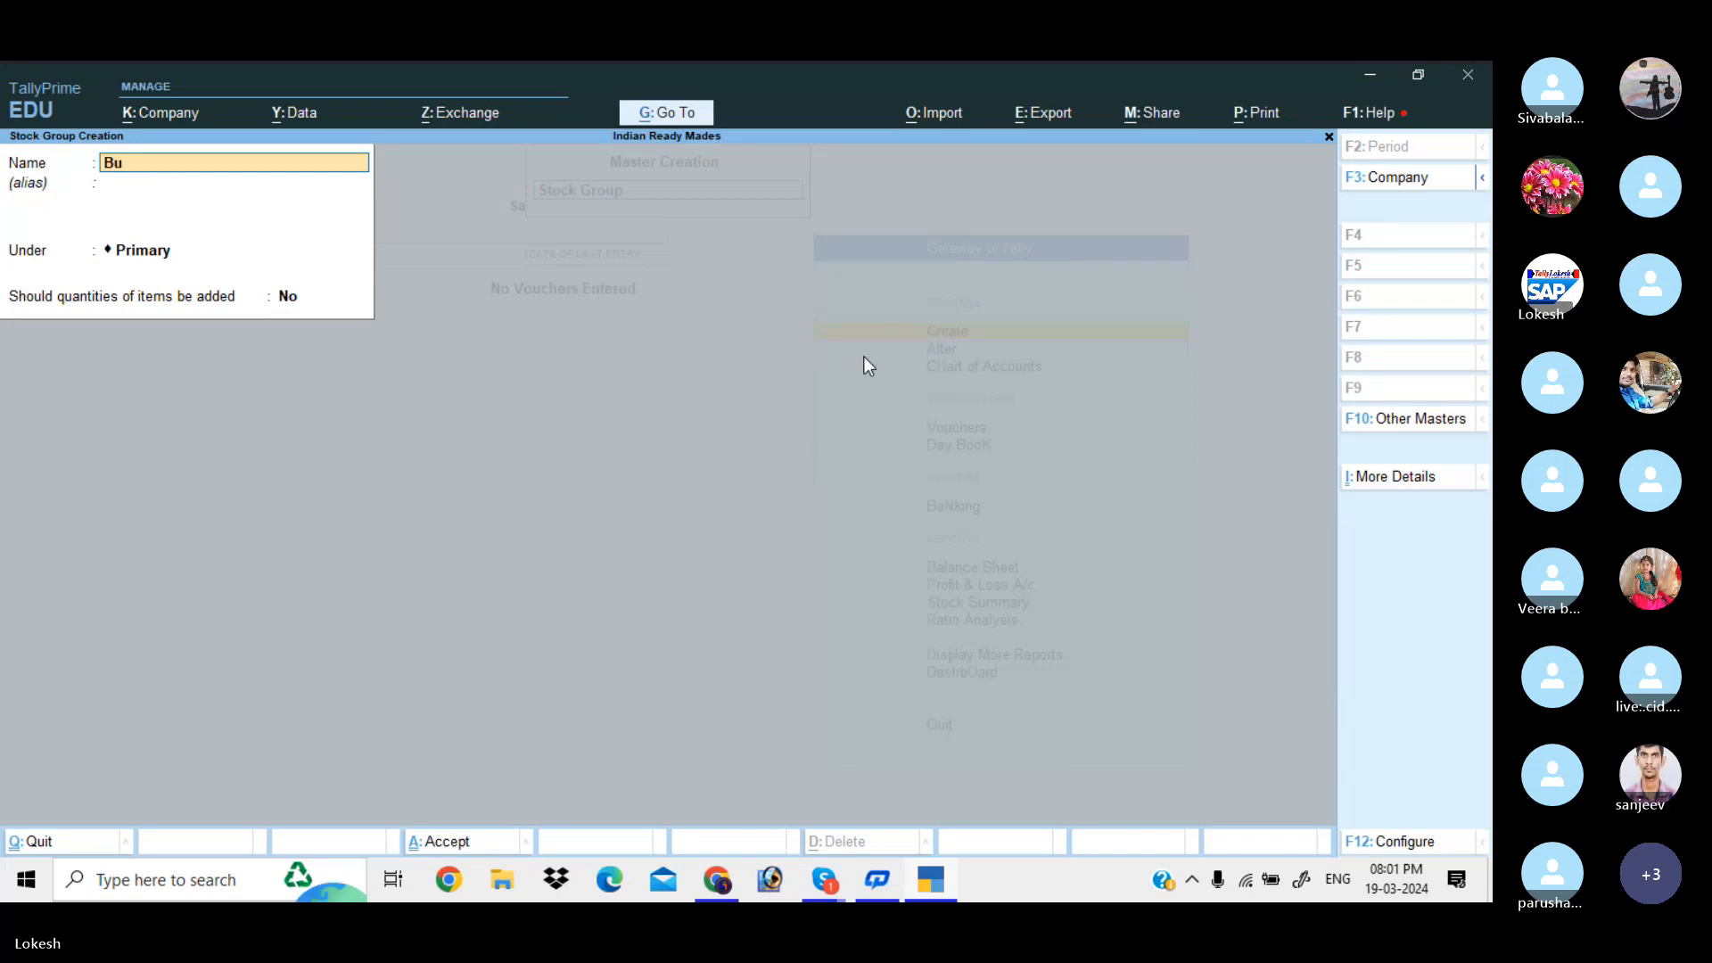
pyautogui.write('ttons')
pyautogui.press('Return')
pyautogui.press('Return')
pyautogui.press('Return')
pyautogui.press('Return')
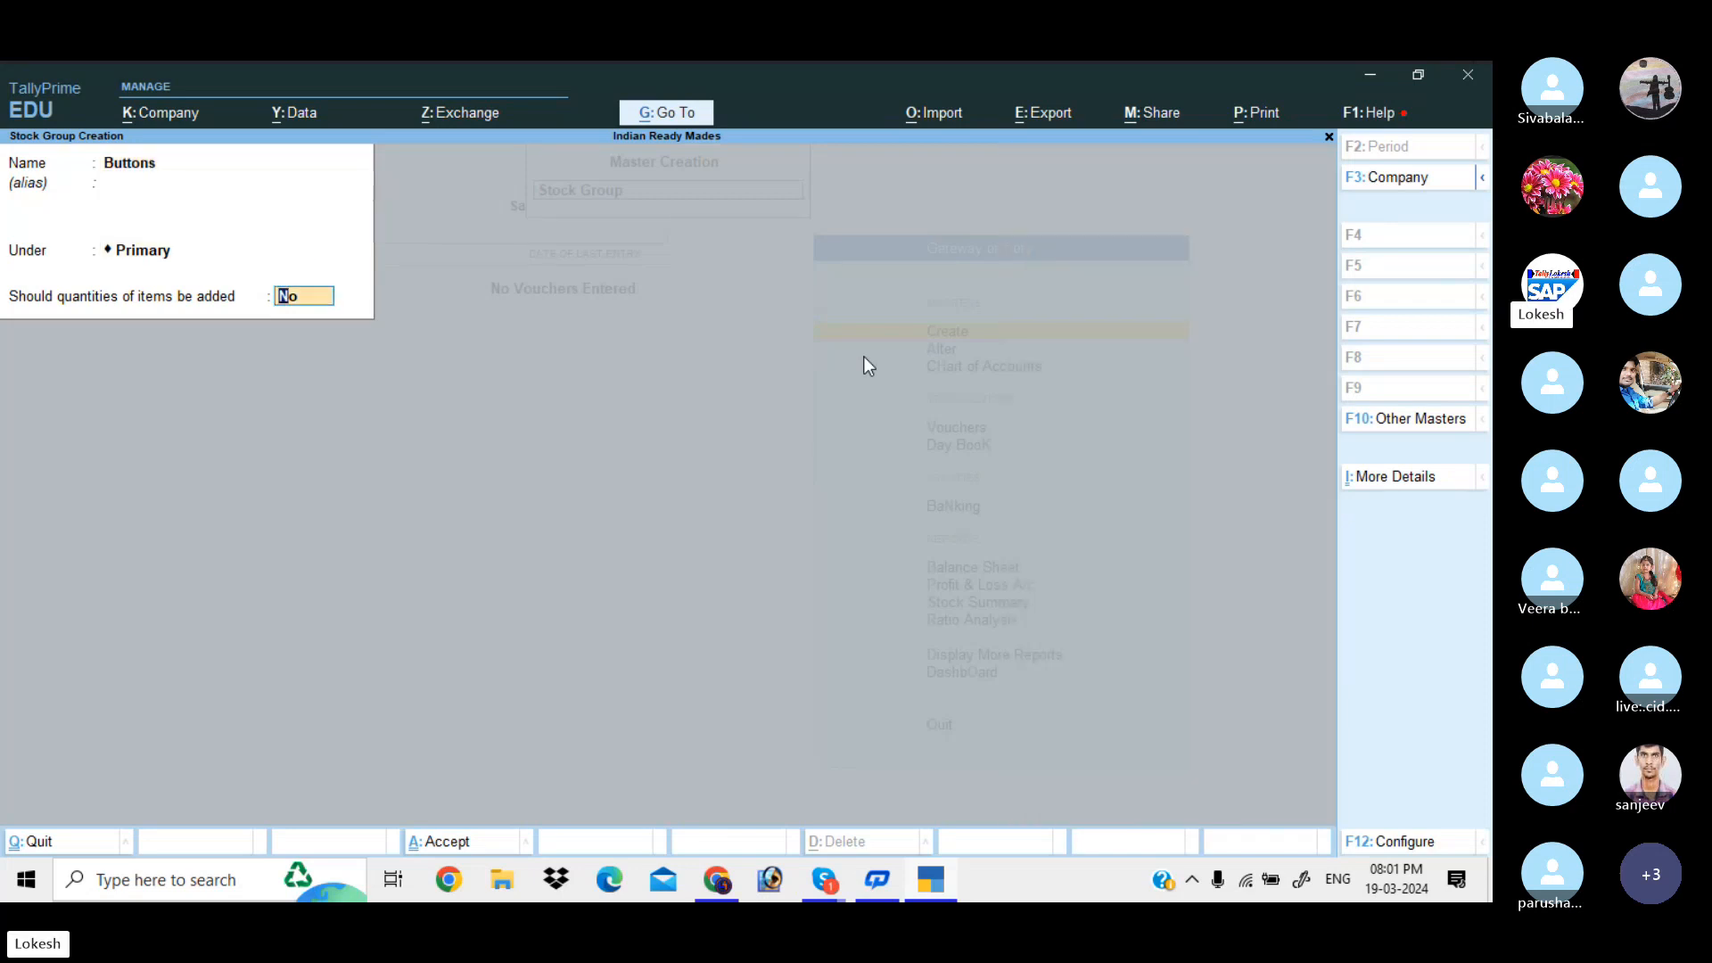
# Step: Create a stock group named Threads under Primary, without adding up item quantities
pyautogui.write('Threads')
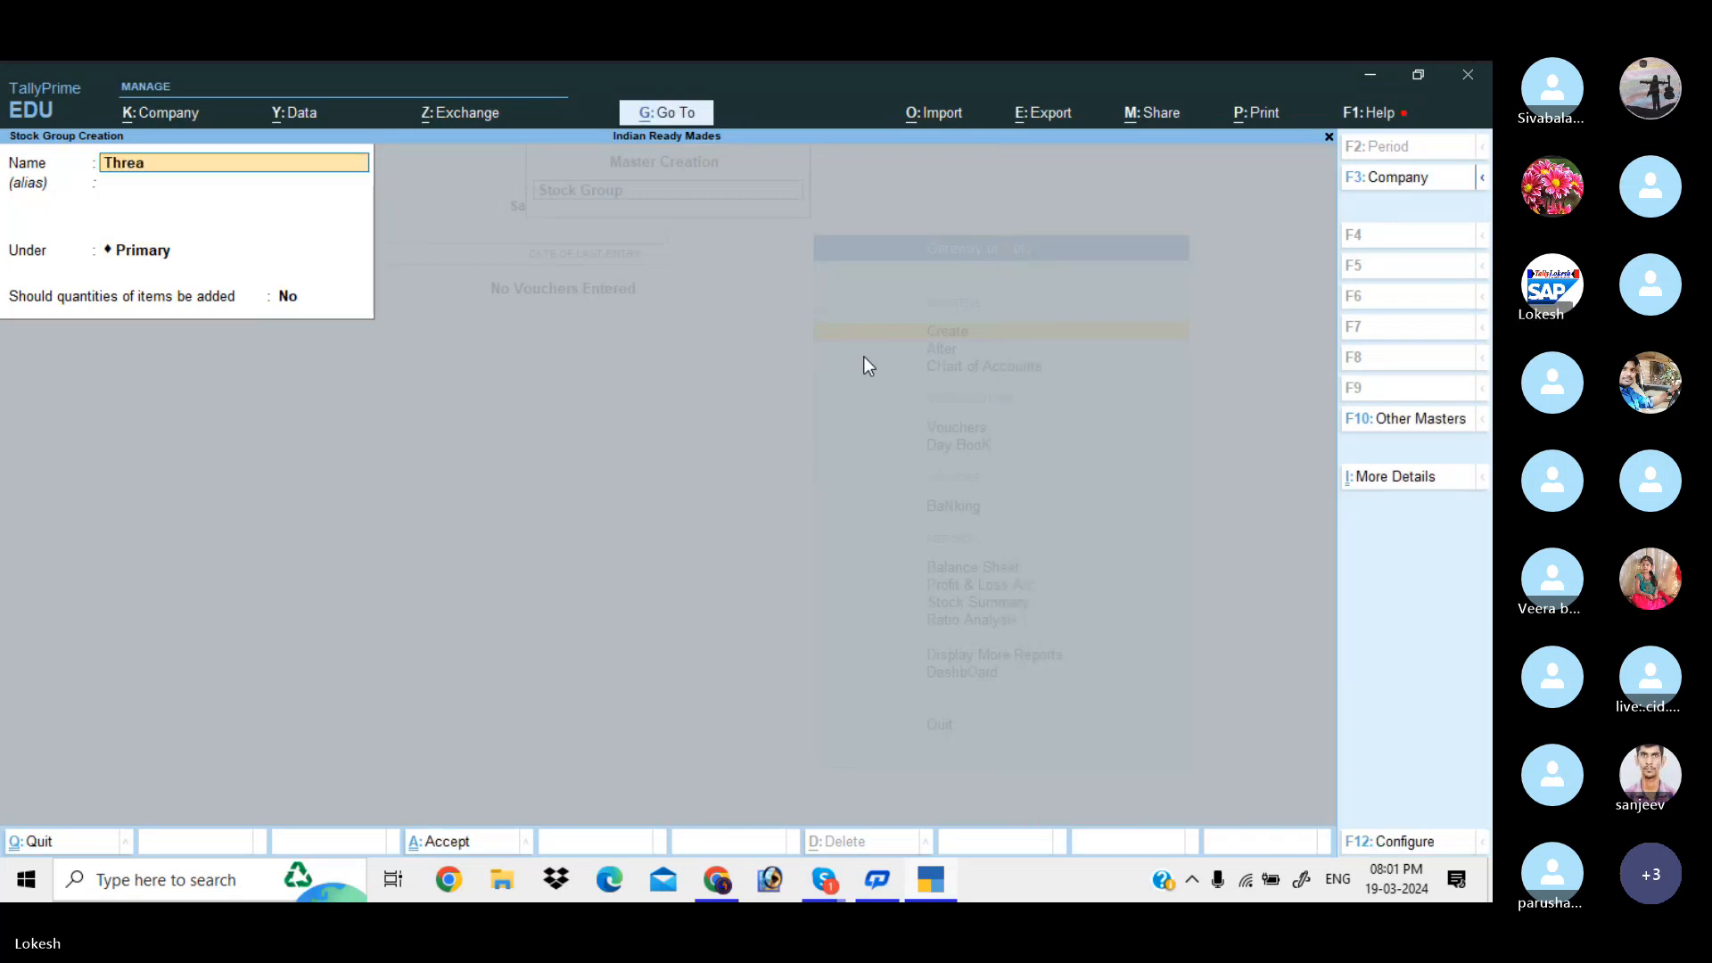
pyautogui.press('Return')
pyautogui.press('Return')
pyautogui.press('Return')
pyautogui.press('Return')
pyautogui.press('Return')
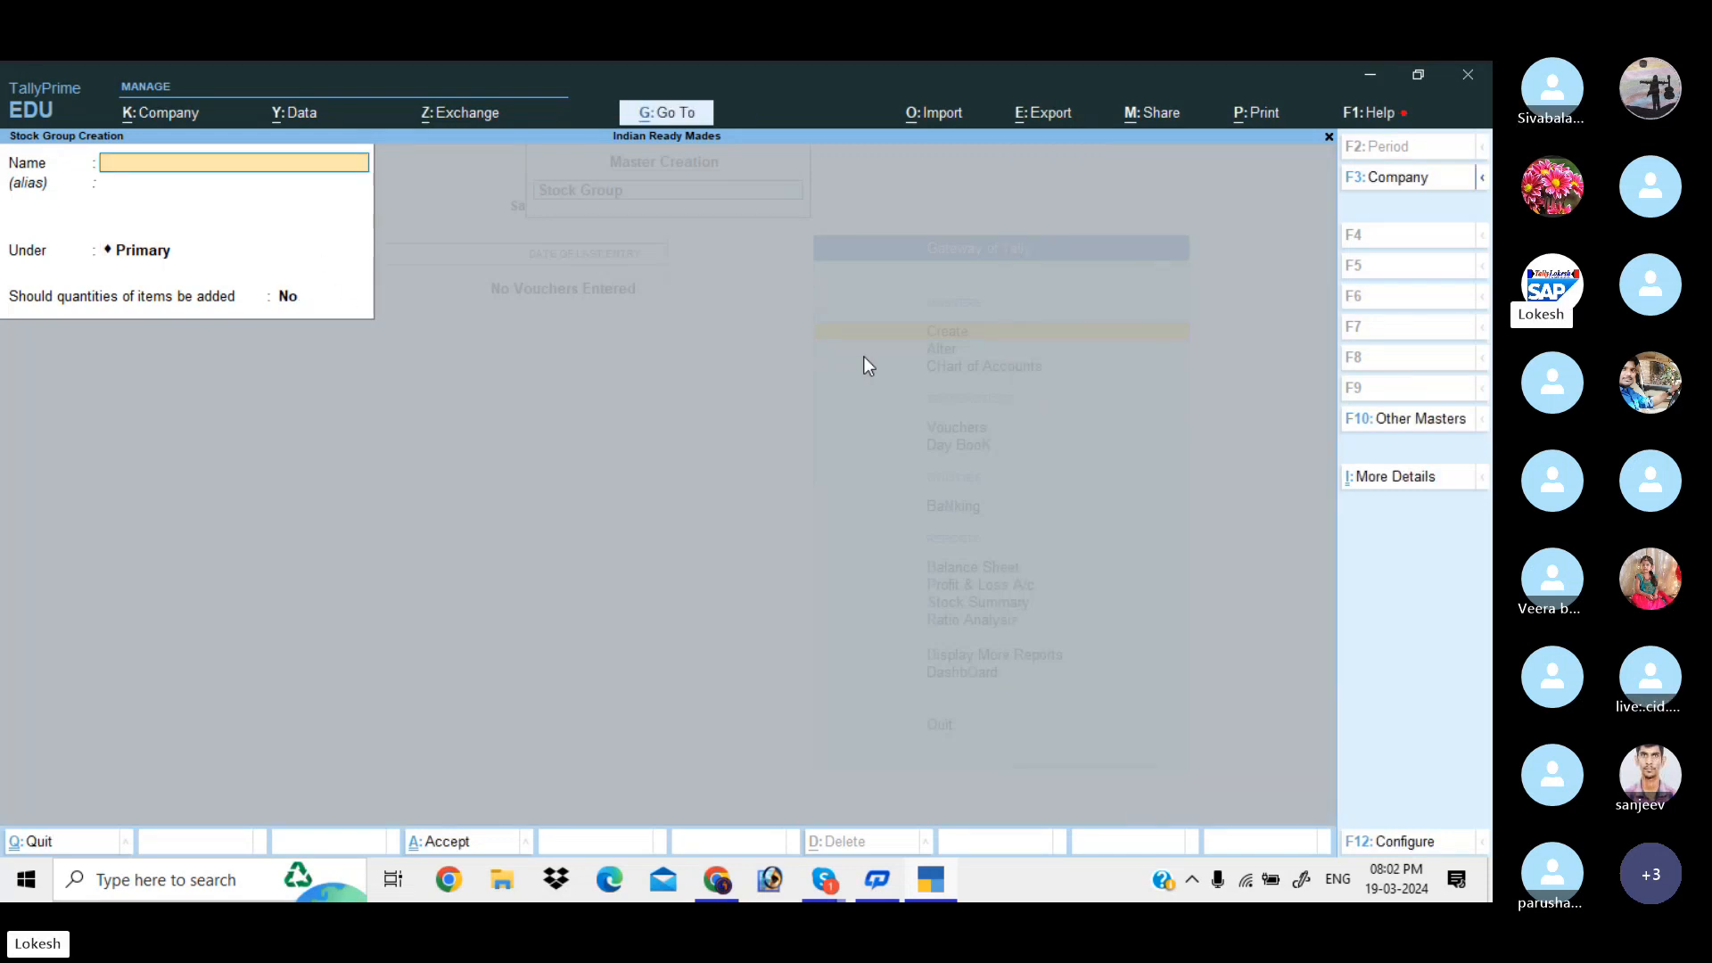
# Step: Create a stock group named Shirts under Primary, keeping the remaining default settings
pyautogui.write('Shirts')
pyautogui.press('Return')
pyautogui.press('Return')
pyautogui.press('Return')
pyautogui.press('Return')
pyautogui.press('Return')
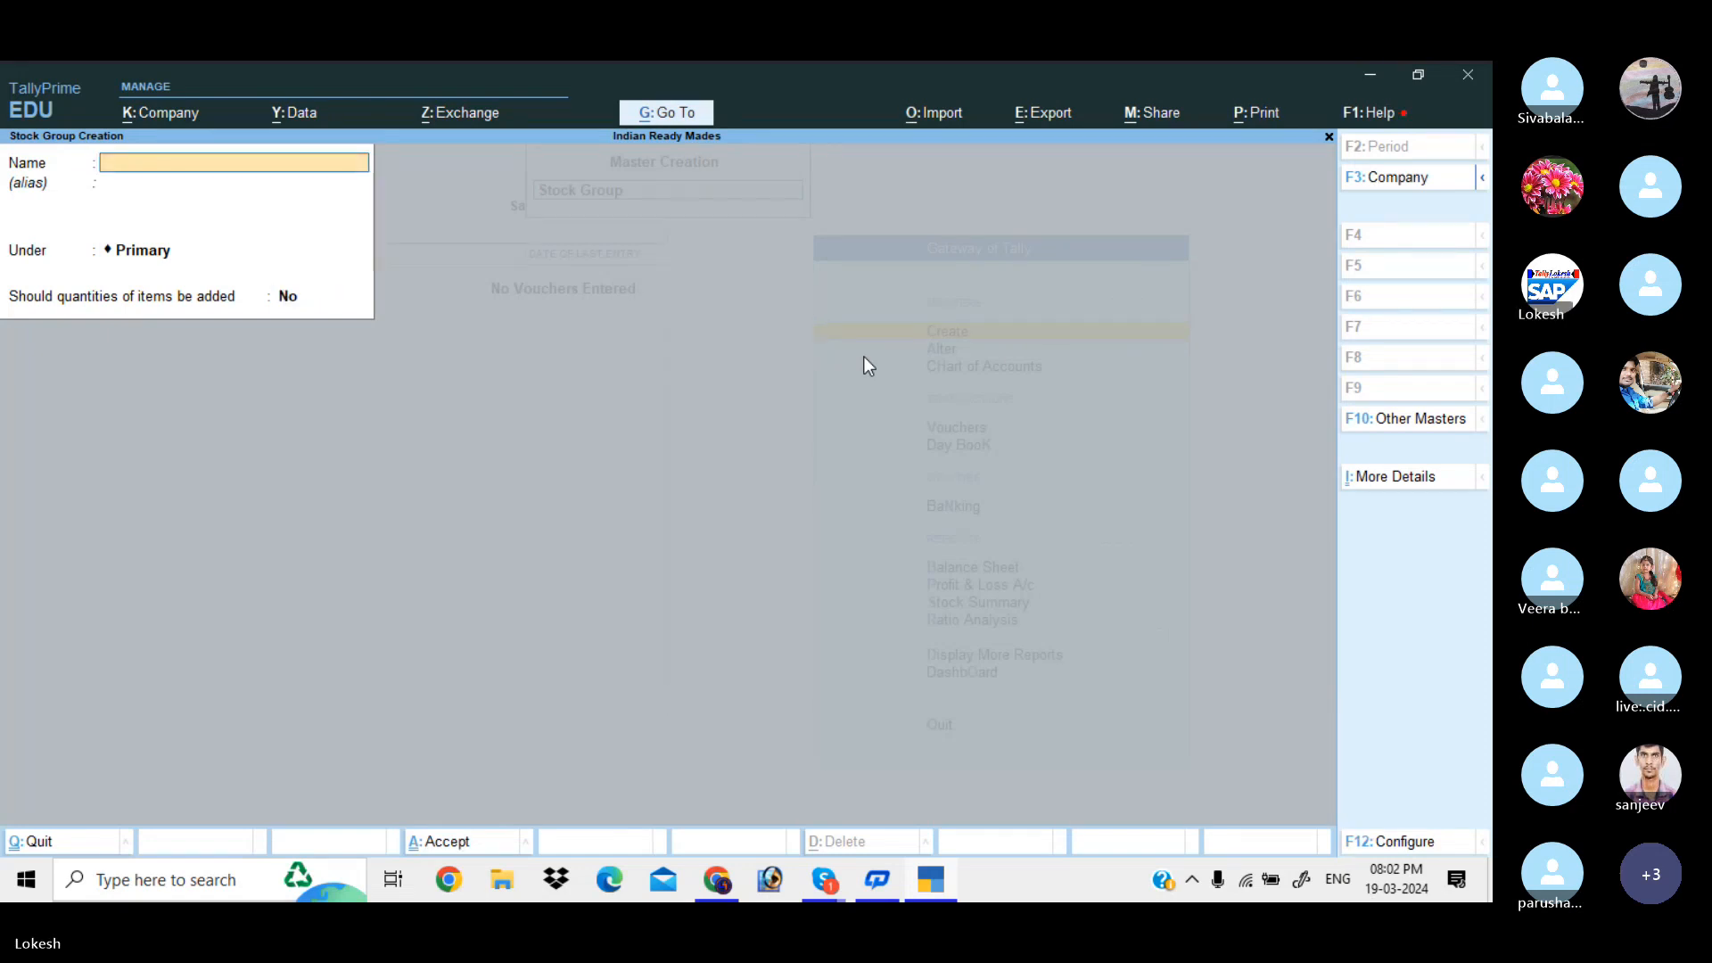
# Step: Create a simple unit of measure with symbol mt, formal name Meters and 0 decimal places
pyautogui.press('Escape')
pyautogui.press('Return')
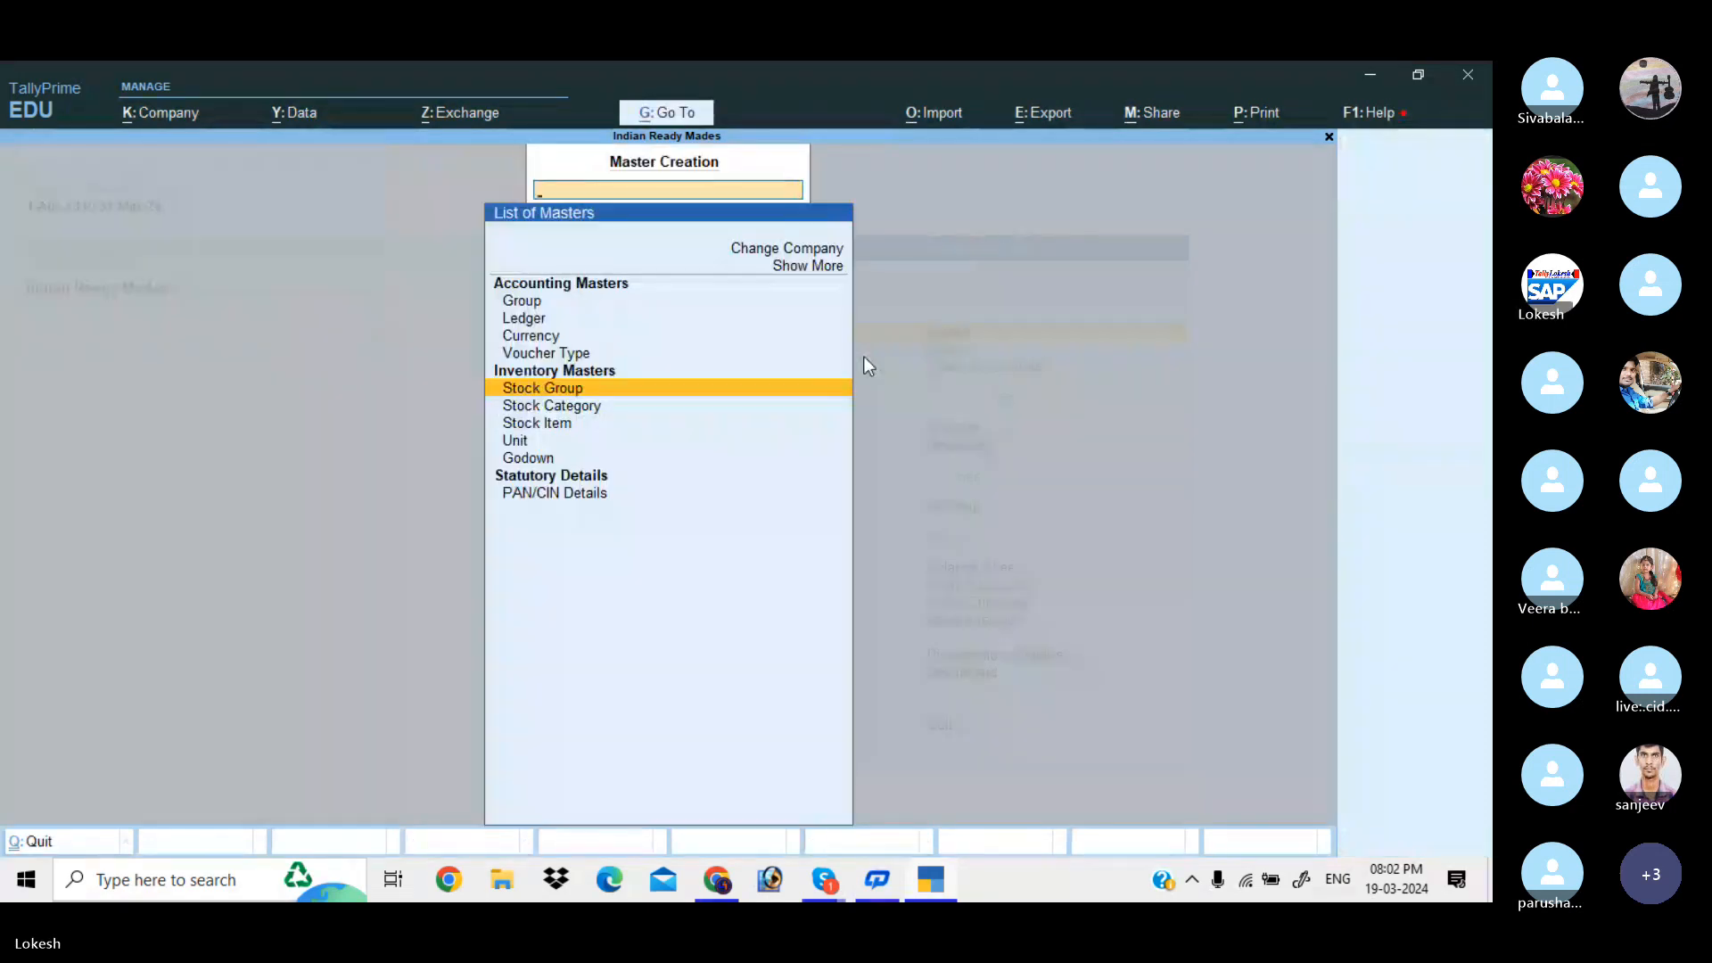
pyautogui.press('Down')
pyautogui.press('Down')
pyautogui.press('Down')
pyautogui.press('Return')
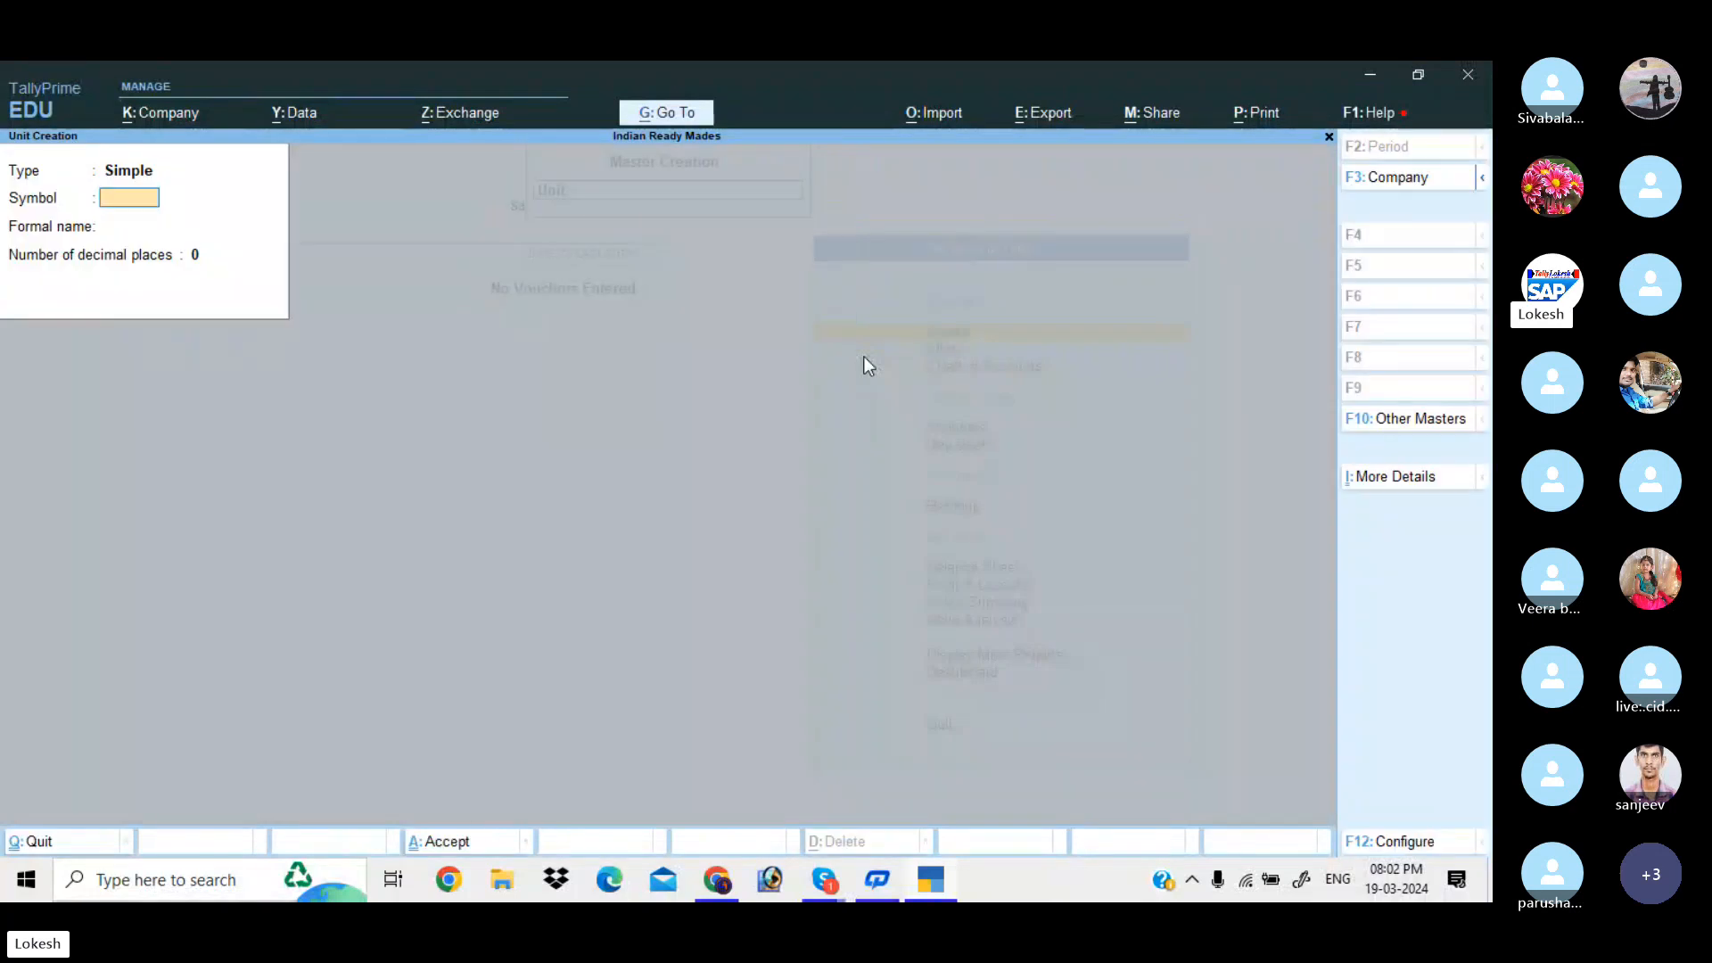
pyautogui.write('mt')
pyautogui.press('Return')
pyautogui.write('Meters')
pyautogui.press('Return')
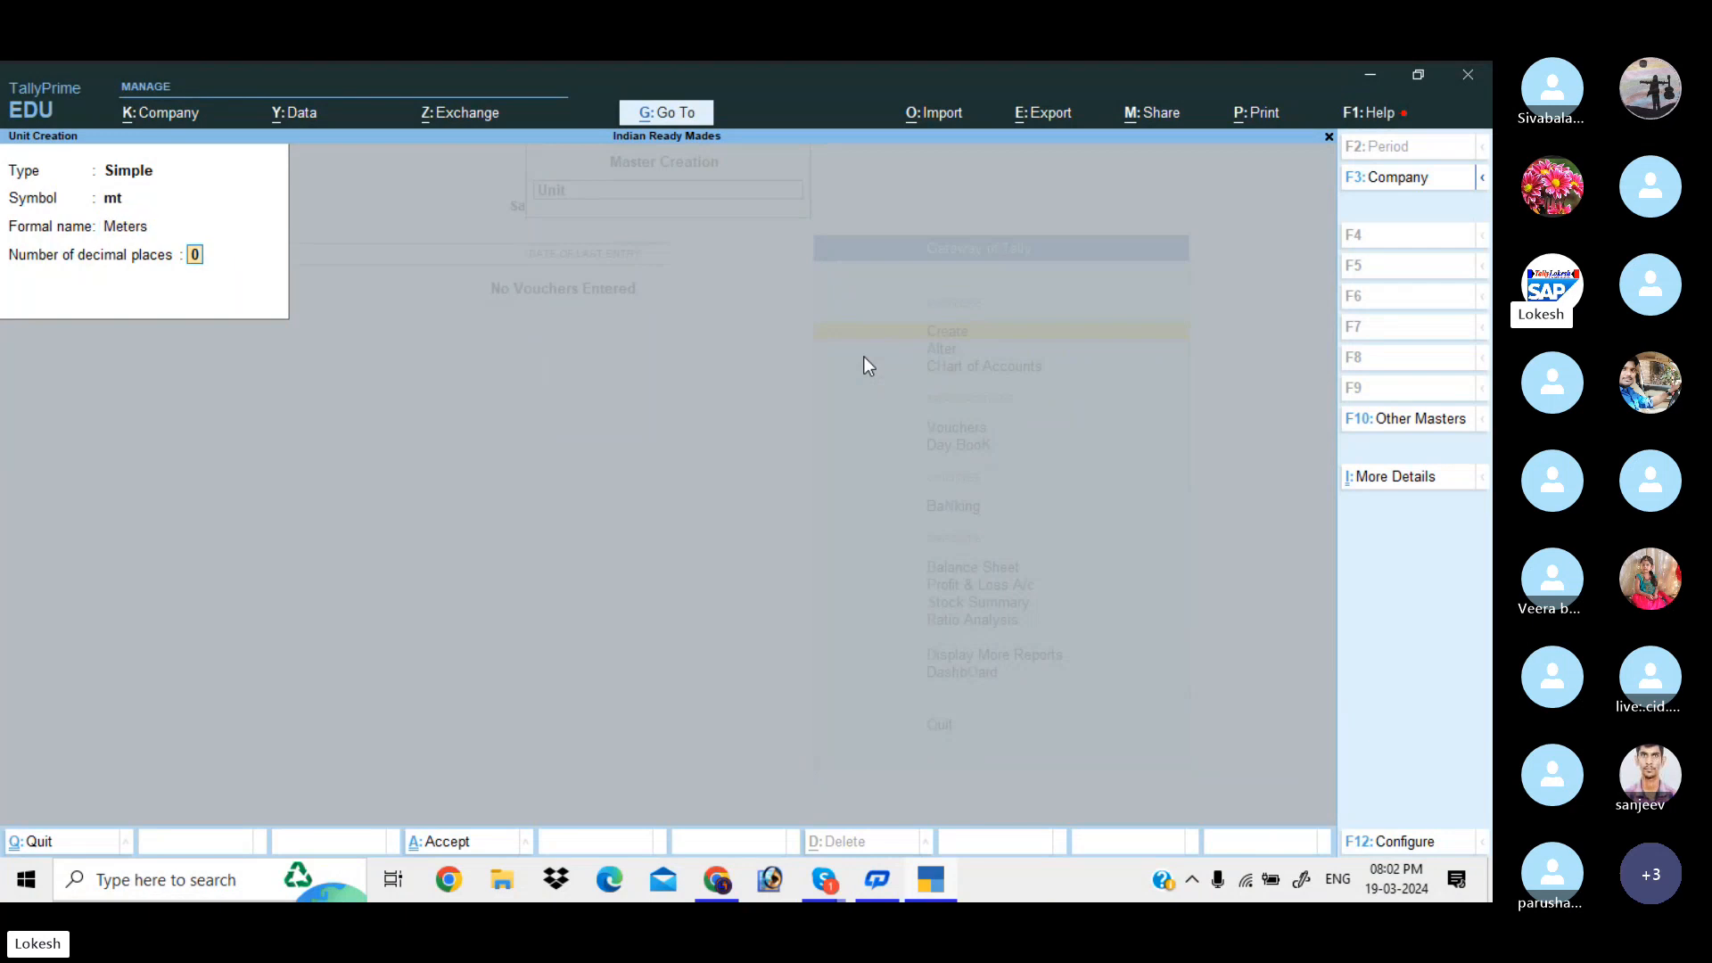
pyautogui.press('Return')
pyautogui.press('Return')
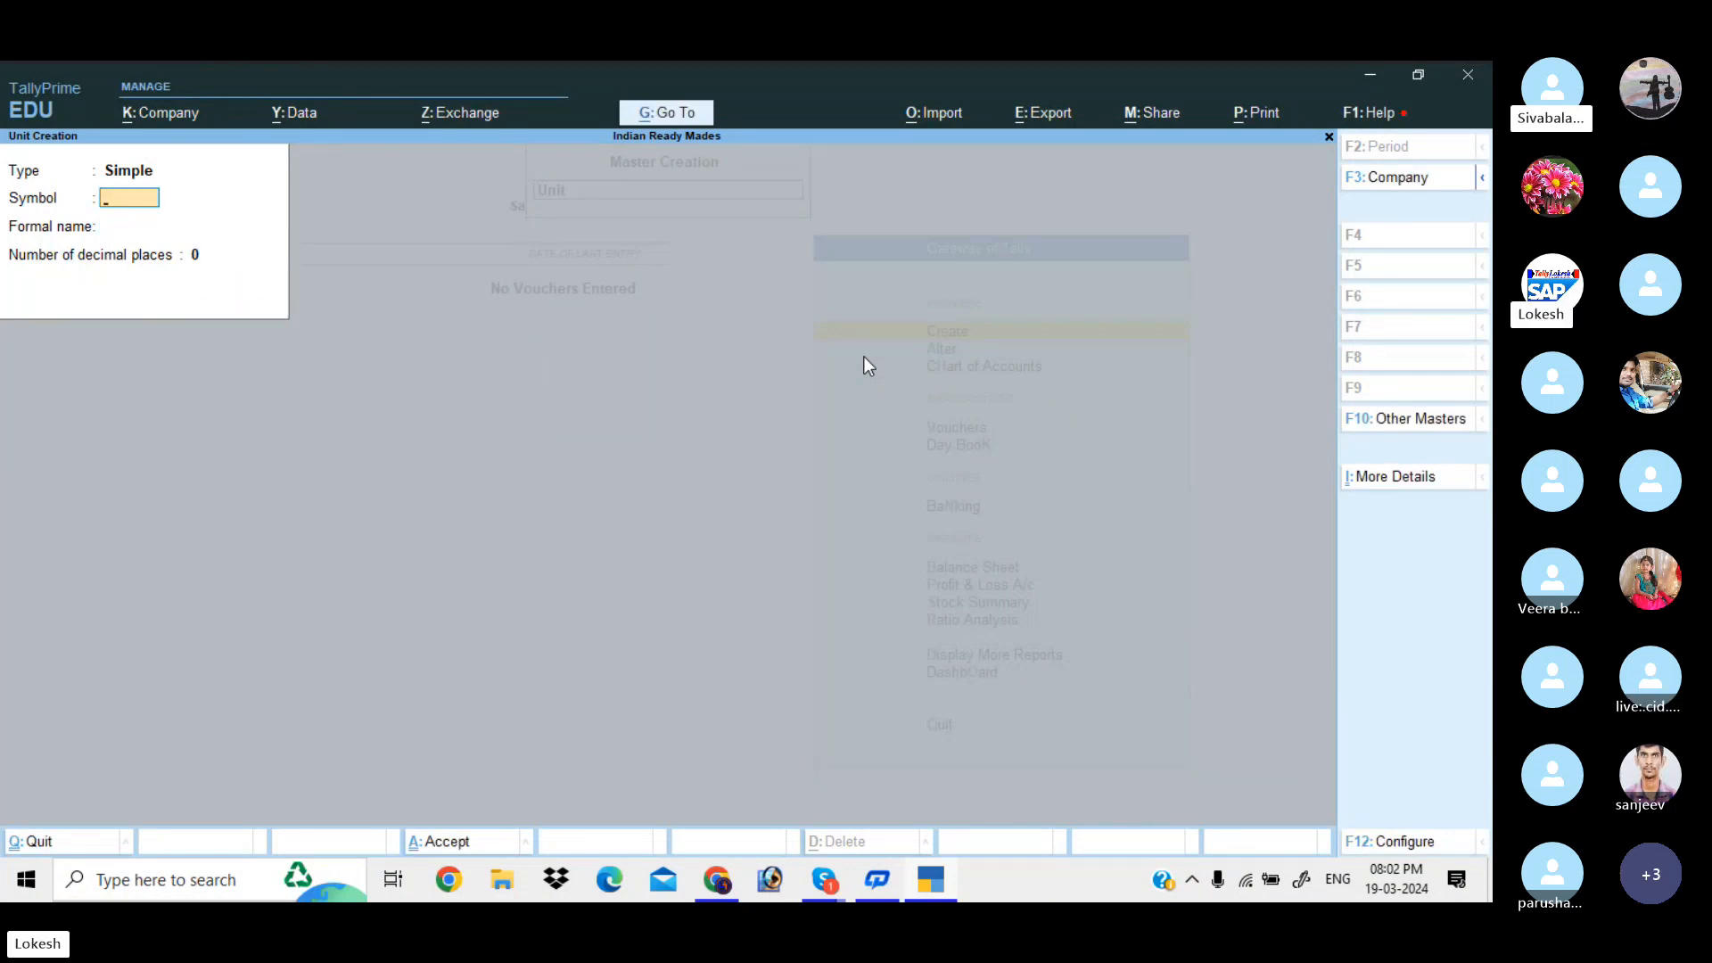
# Step: Create a simple unit with symbol dz, formal name Dozens and 0 decimal places
pyautogui.write('dz')
pyautogui.press('Return')
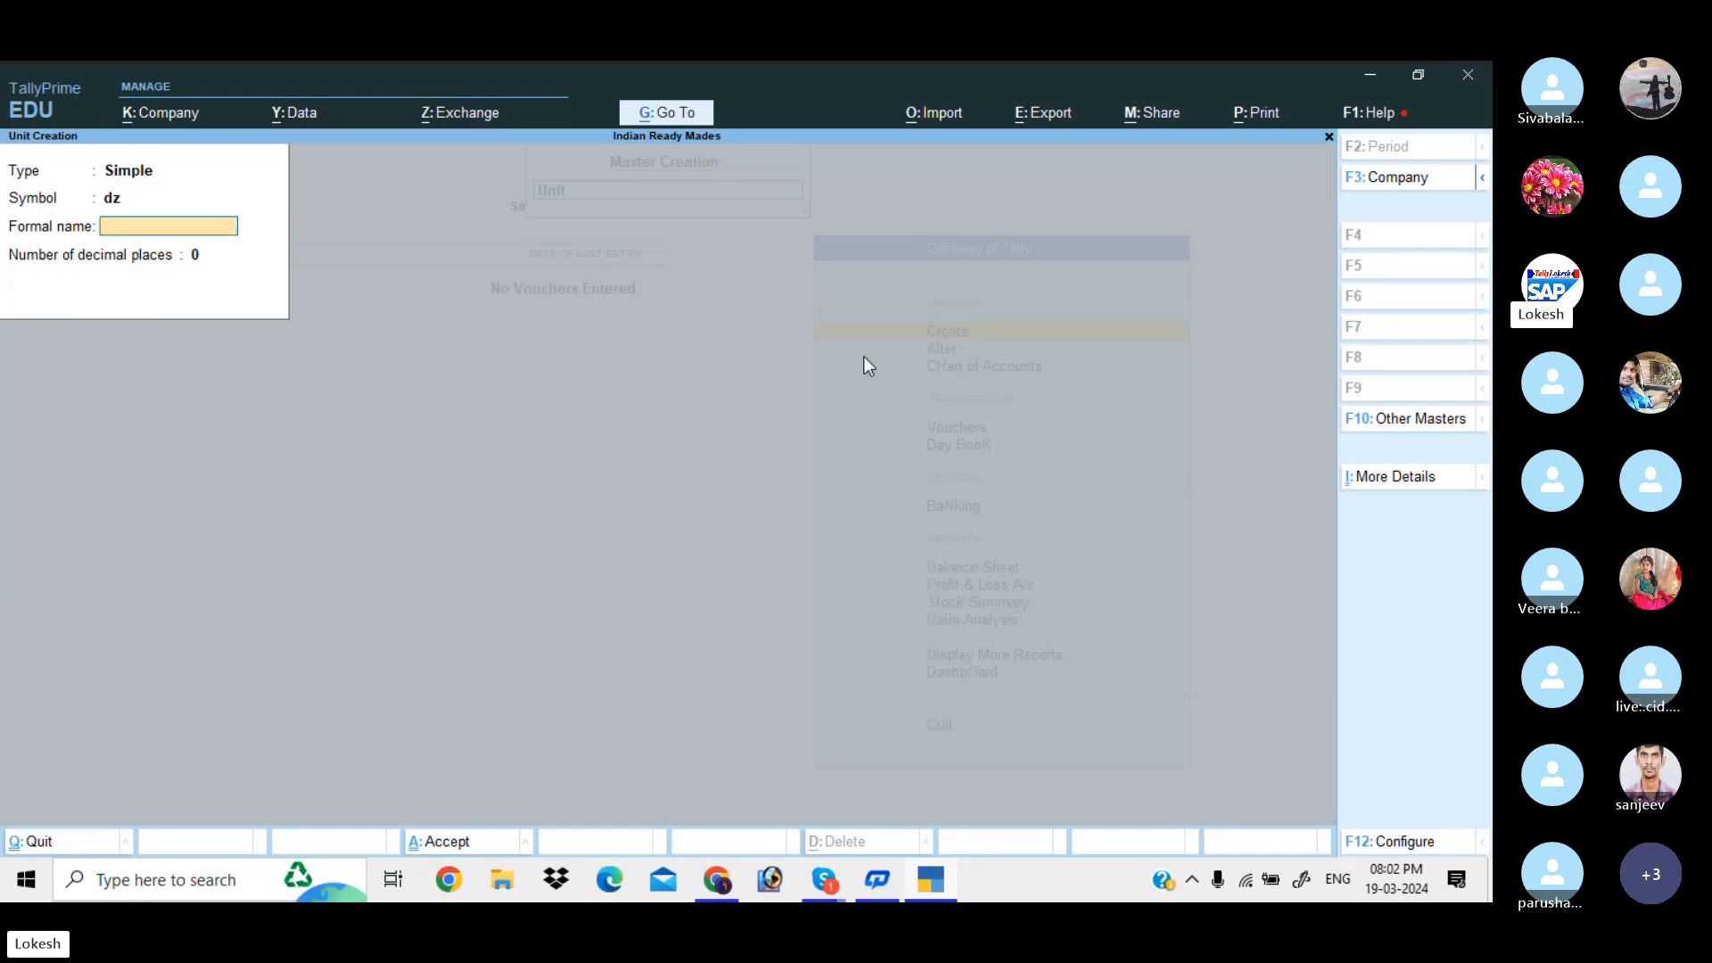
pyautogui.write('Dozen')
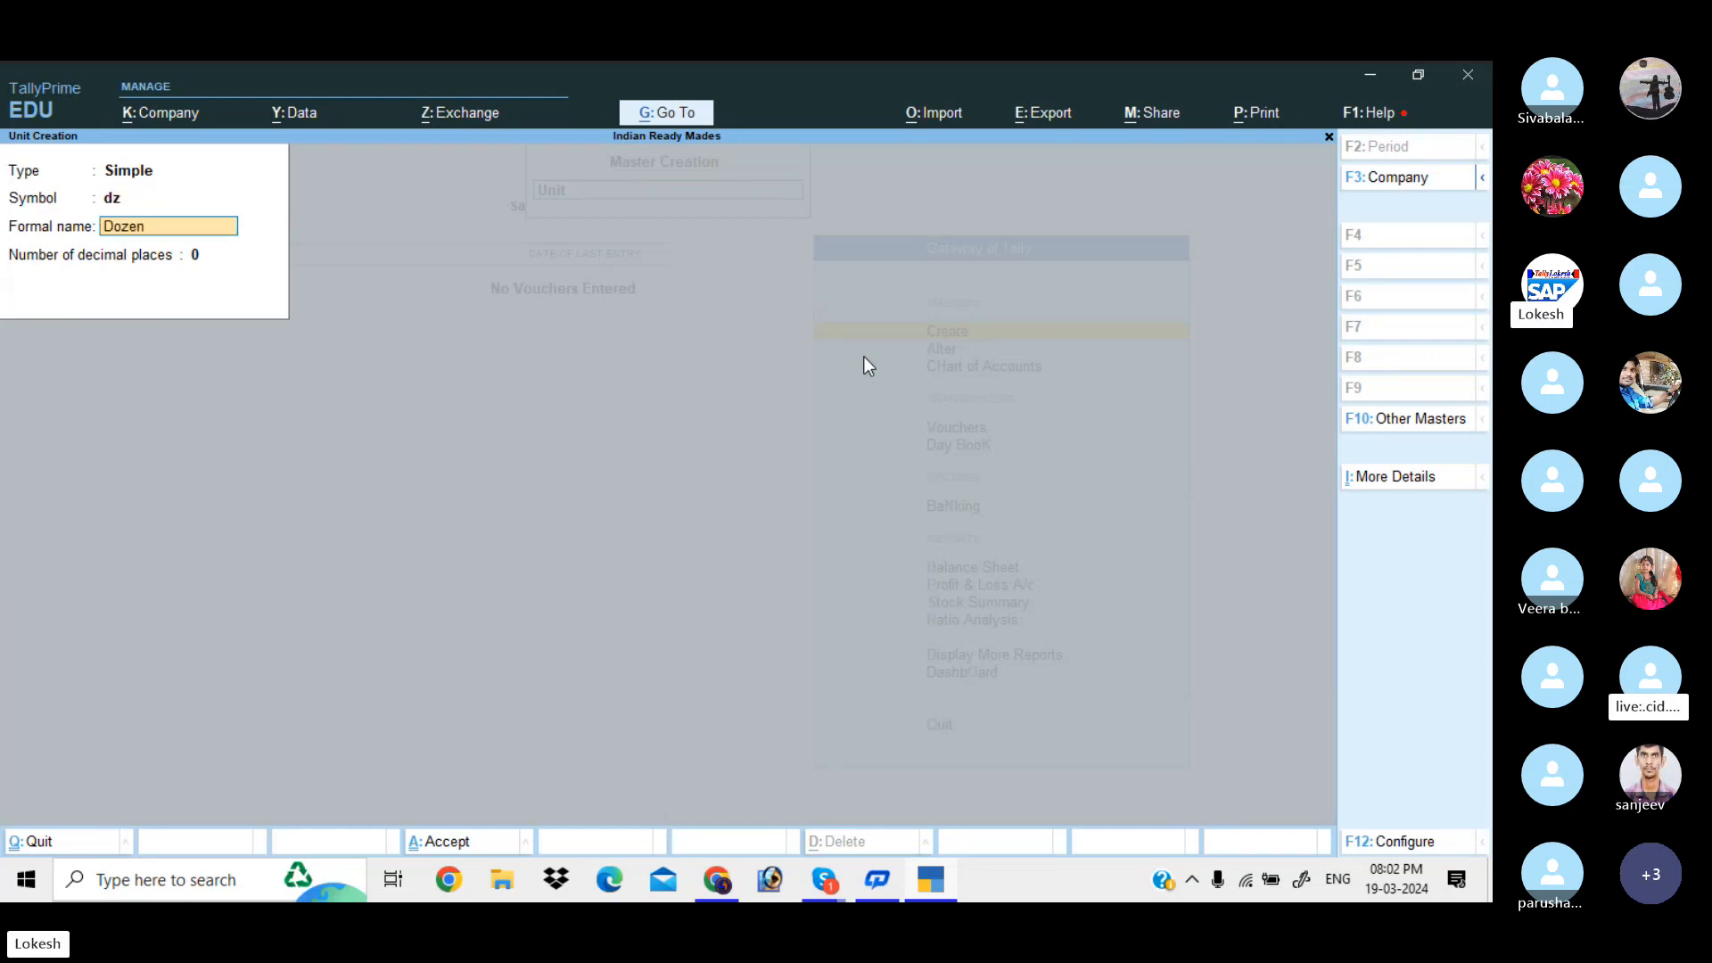
pyautogui.press('Return')
pyautogui.press('Return')
pyautogui.press('y')
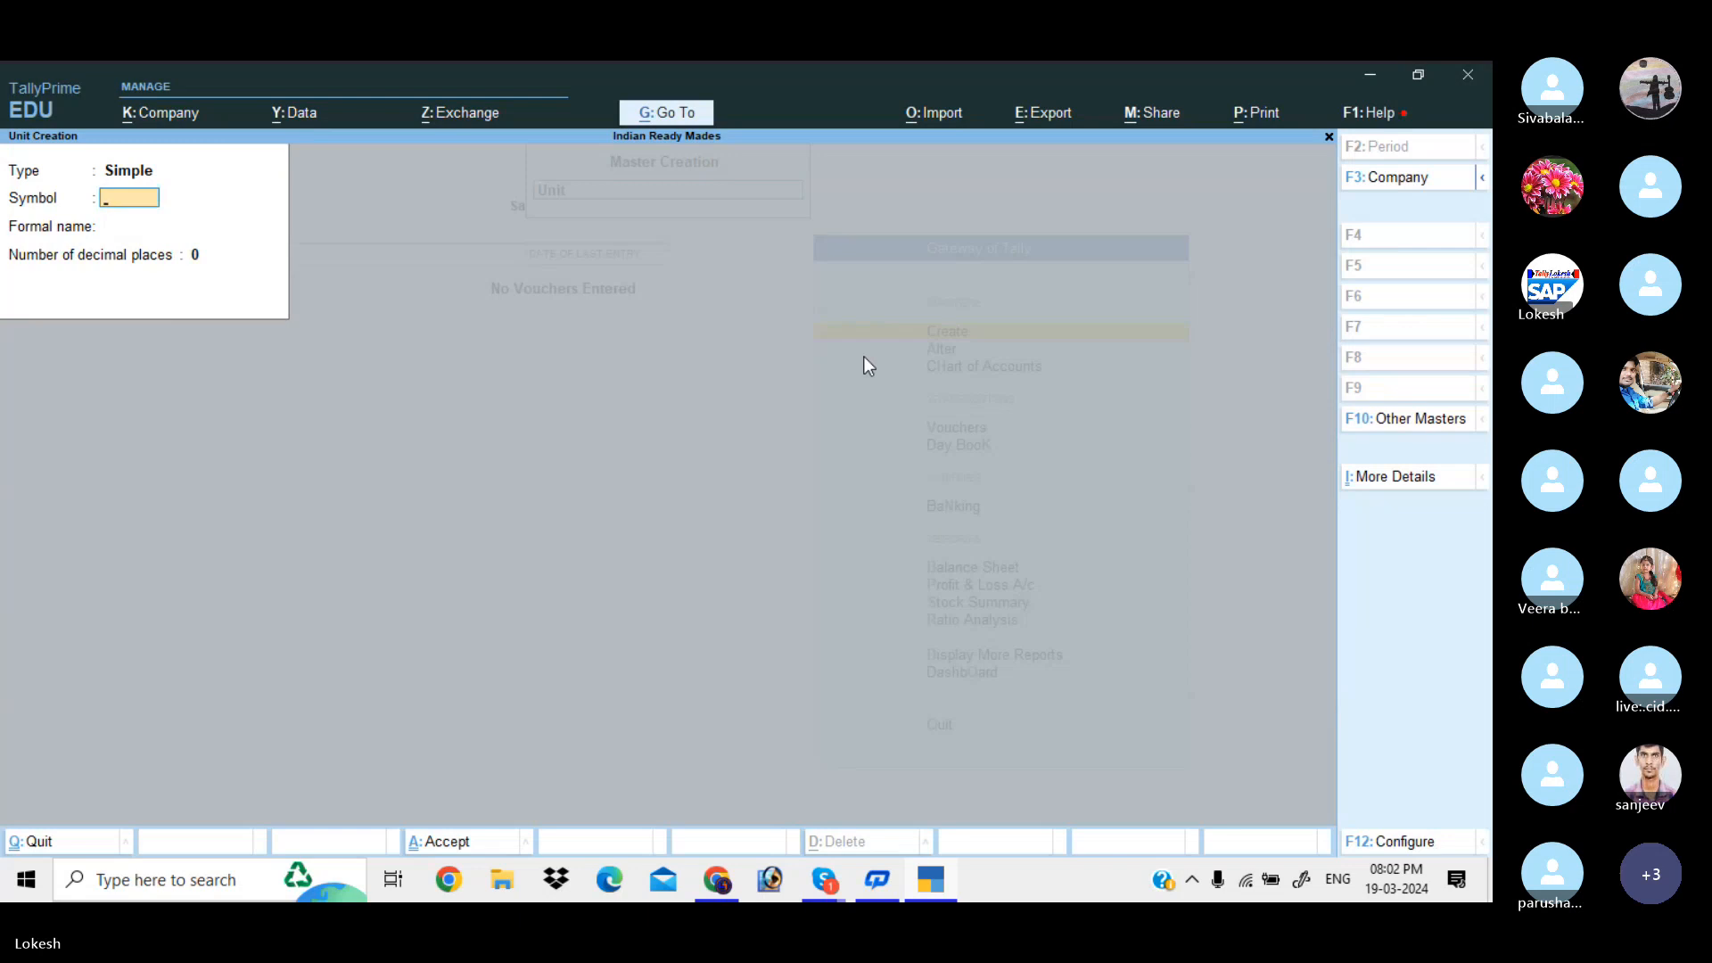
# Step: Create a simple unit with symbol pc, formal name Pices and 0 decimal places
pyautogui.write('pc')
pyautogui.press('Return')
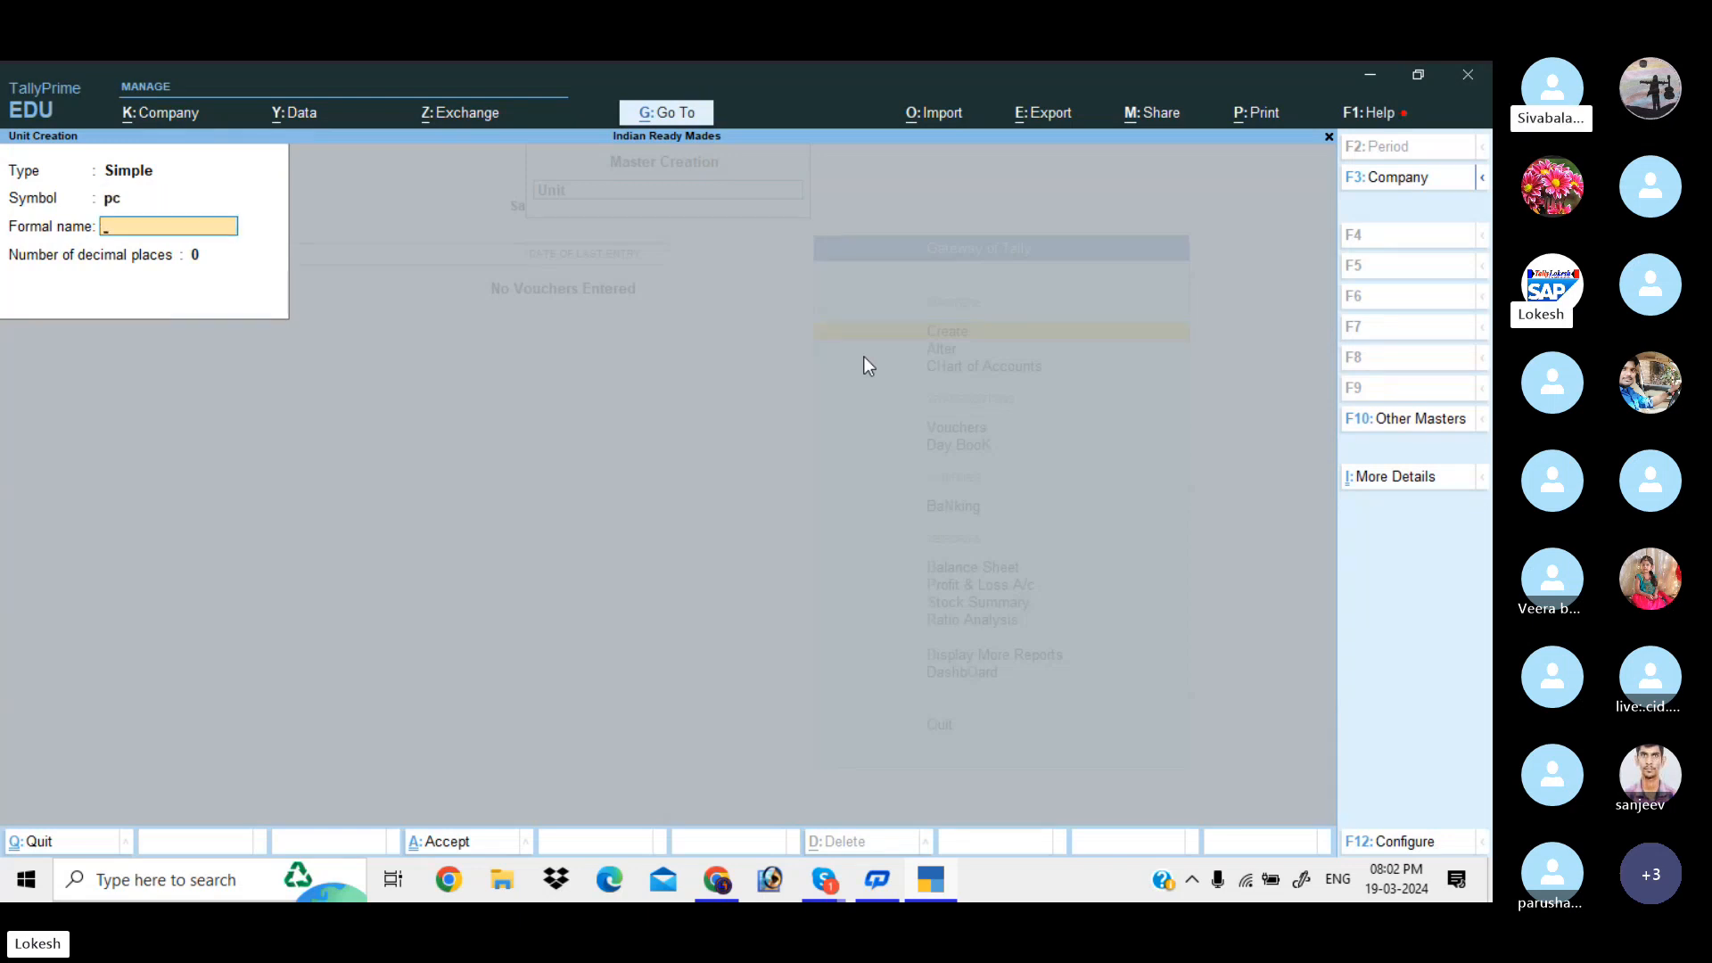
pyautogui.write('Pices')
pyautogui.press('Return')
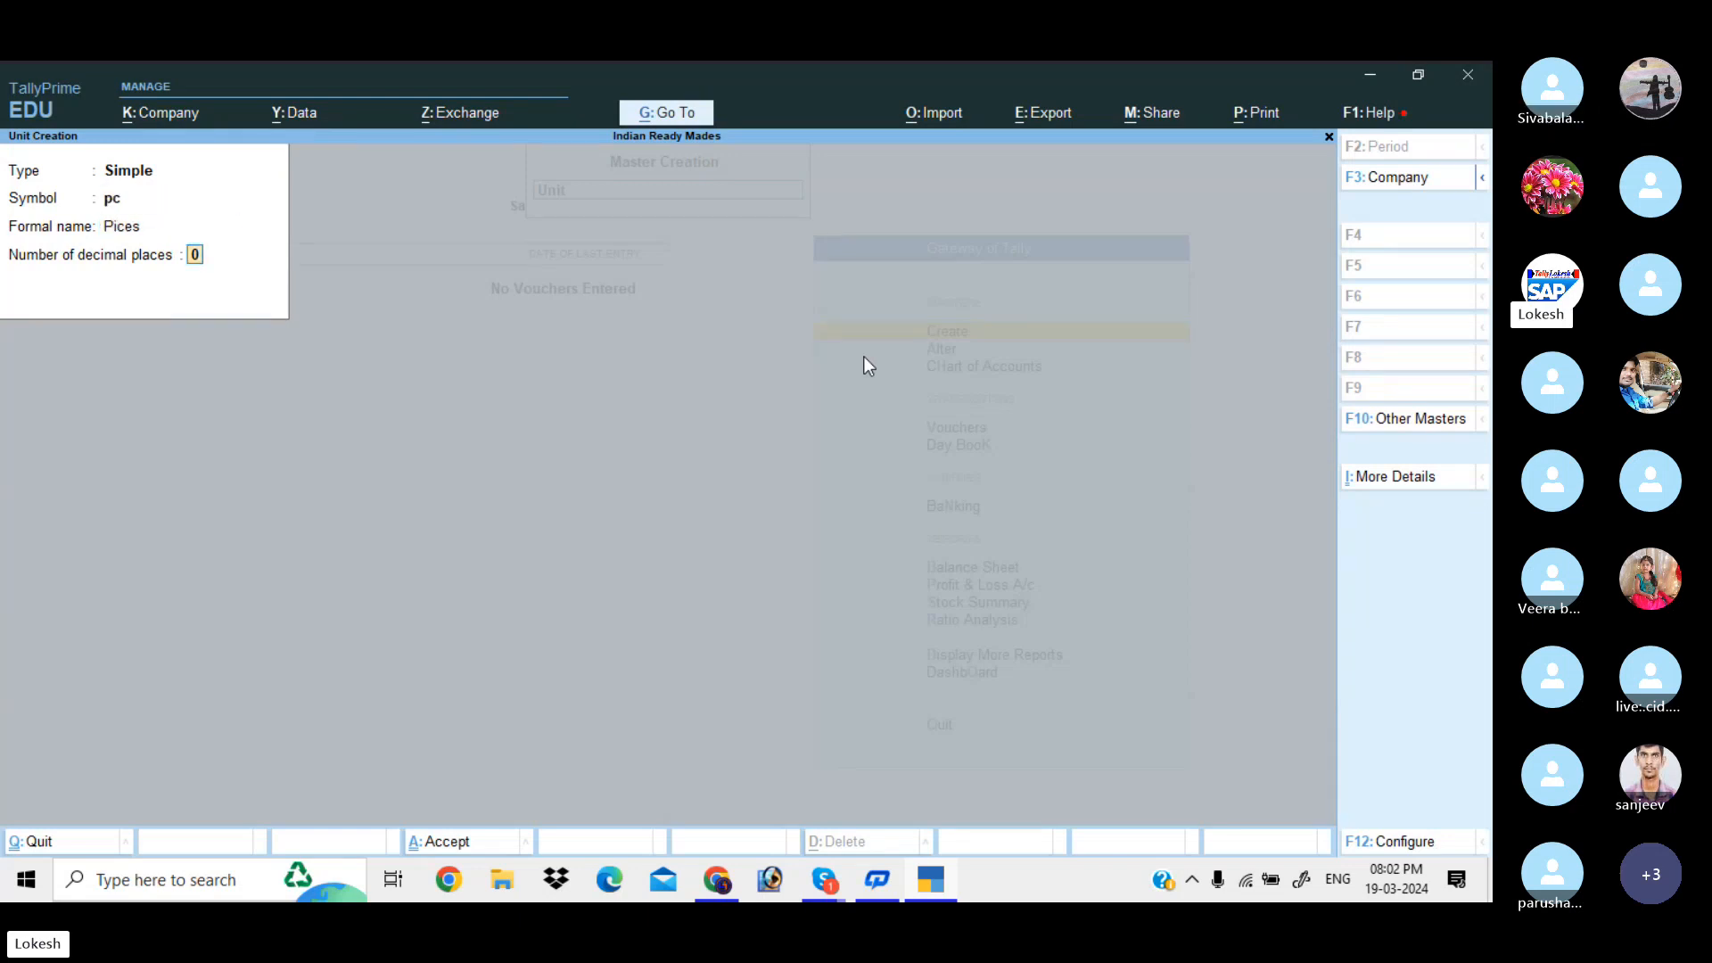
pyautogui.press('Return')
pyautogui.press('Return')
# Step: Create a simple unit with symbol nos, formal name Numbers and 0 decimal places
pyautogui.write('nos')
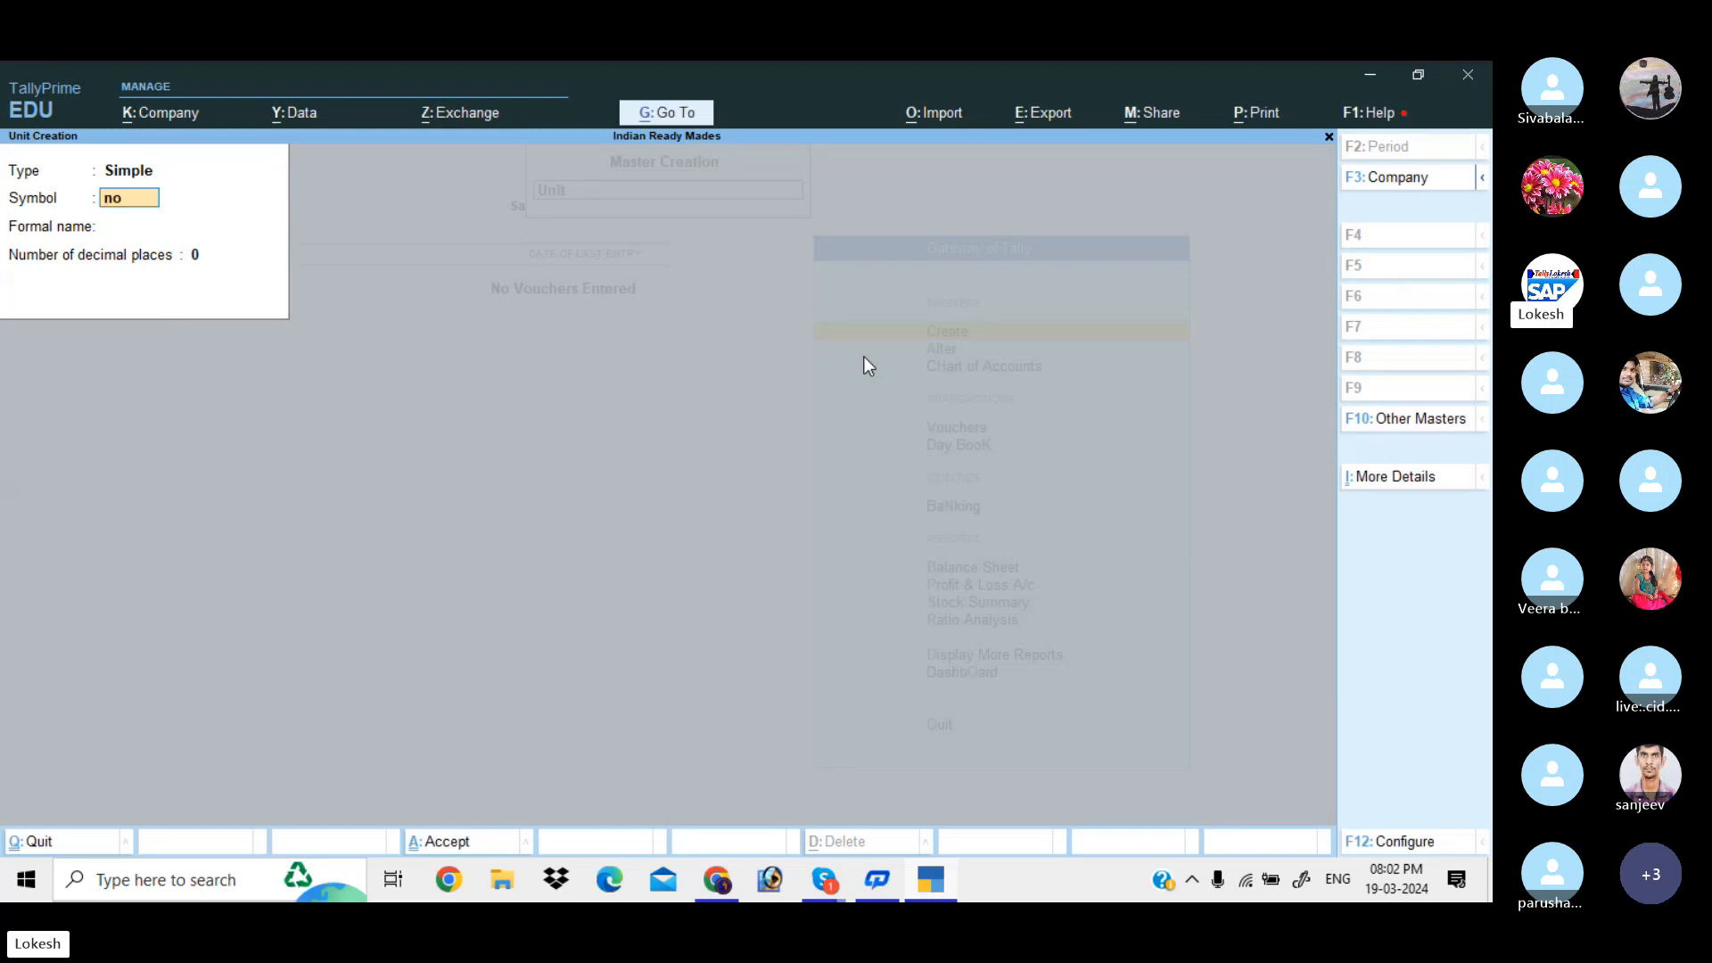
pyautogui.press('Return')
pyautogui.write('Numbers')
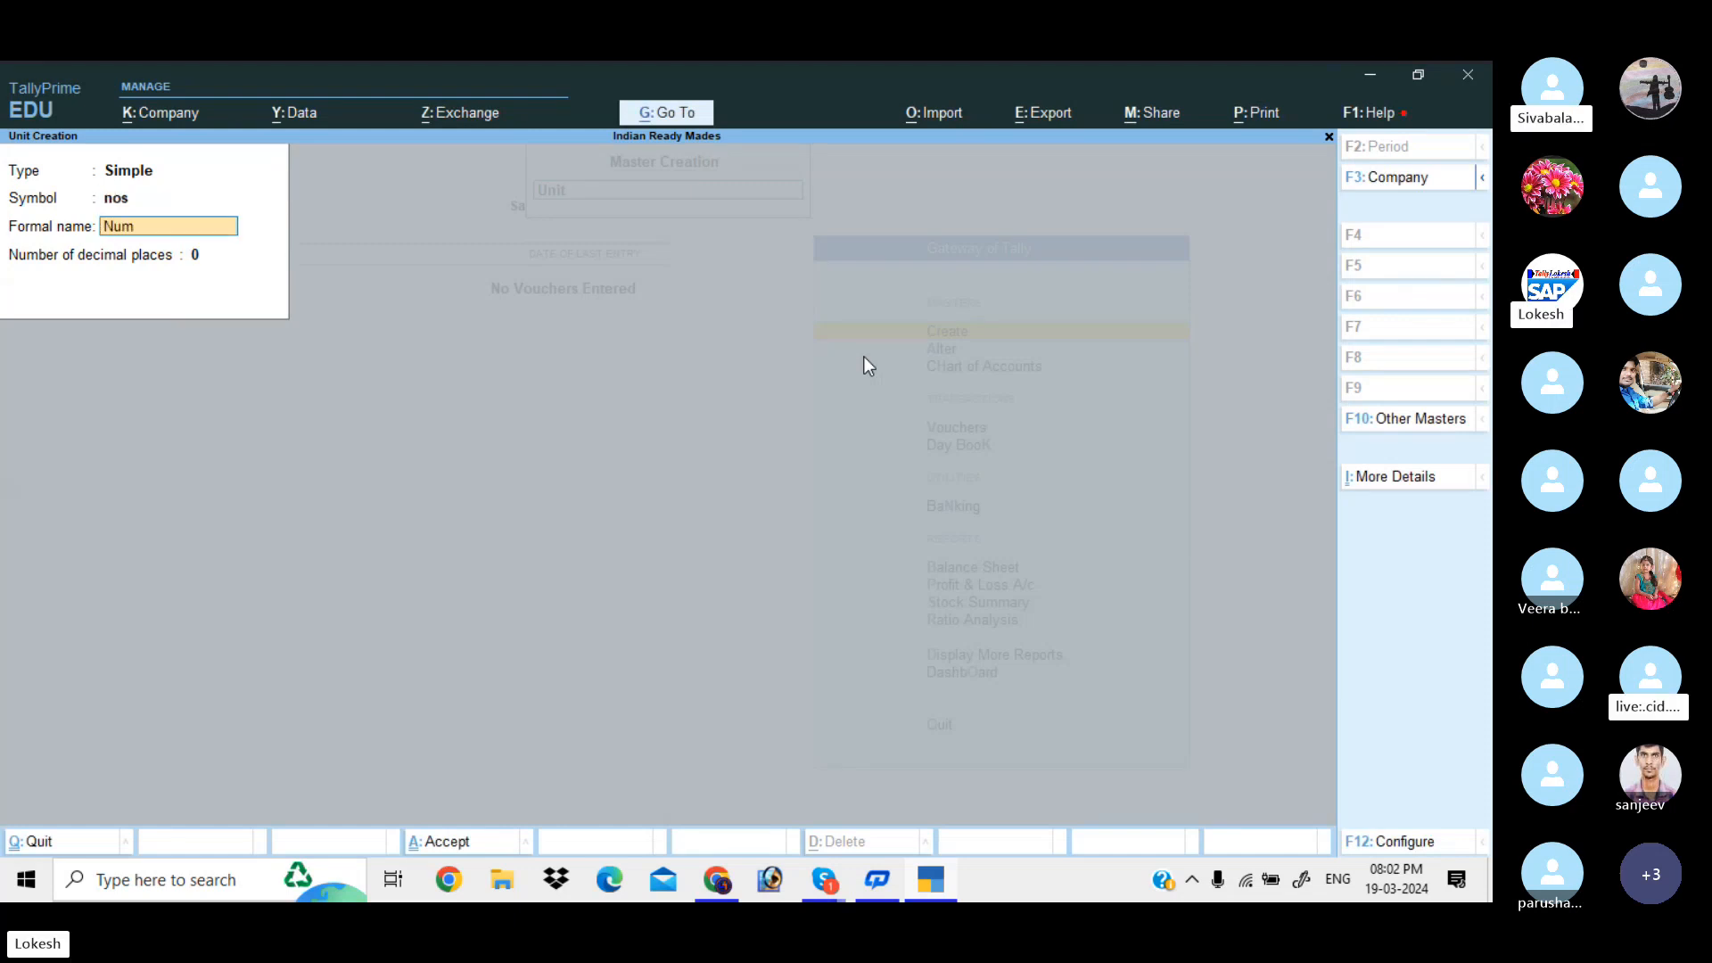
pyautogui.press('Return')
pyautogui.press('Return')
pyautogui.press('Return')
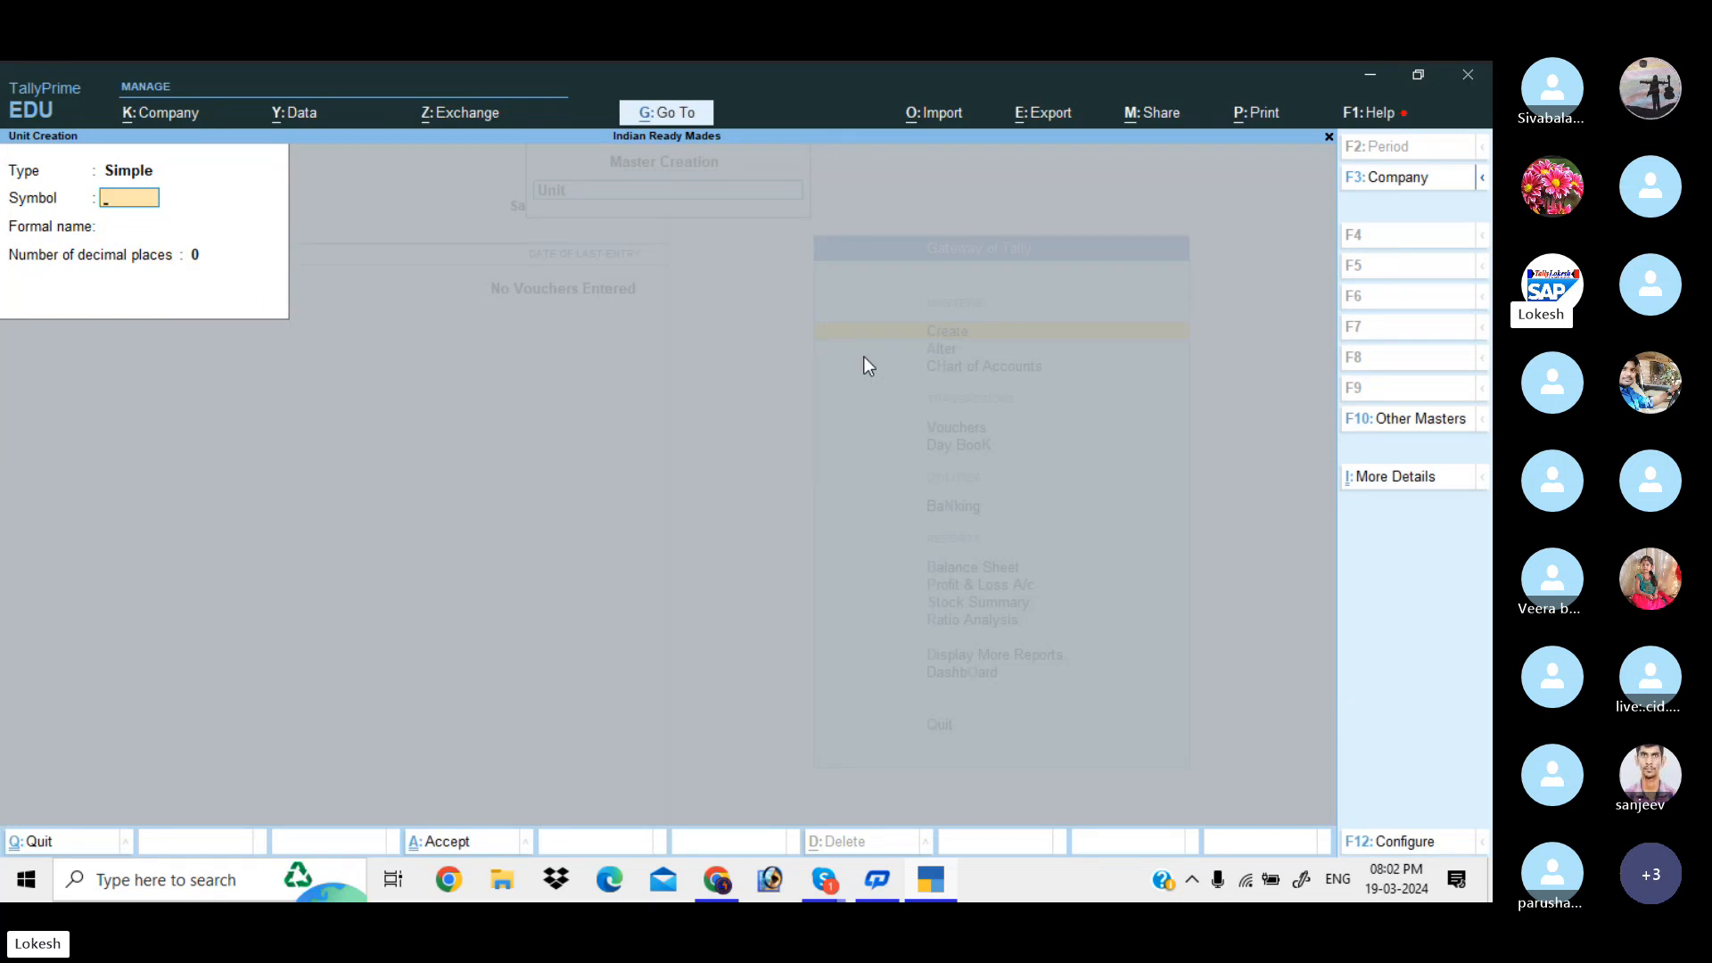
# Step: Leave unit creation and start a new stock item named Linen Cloth without an alias
pyautogui.press('Escape')
pyautogui.press('Return')
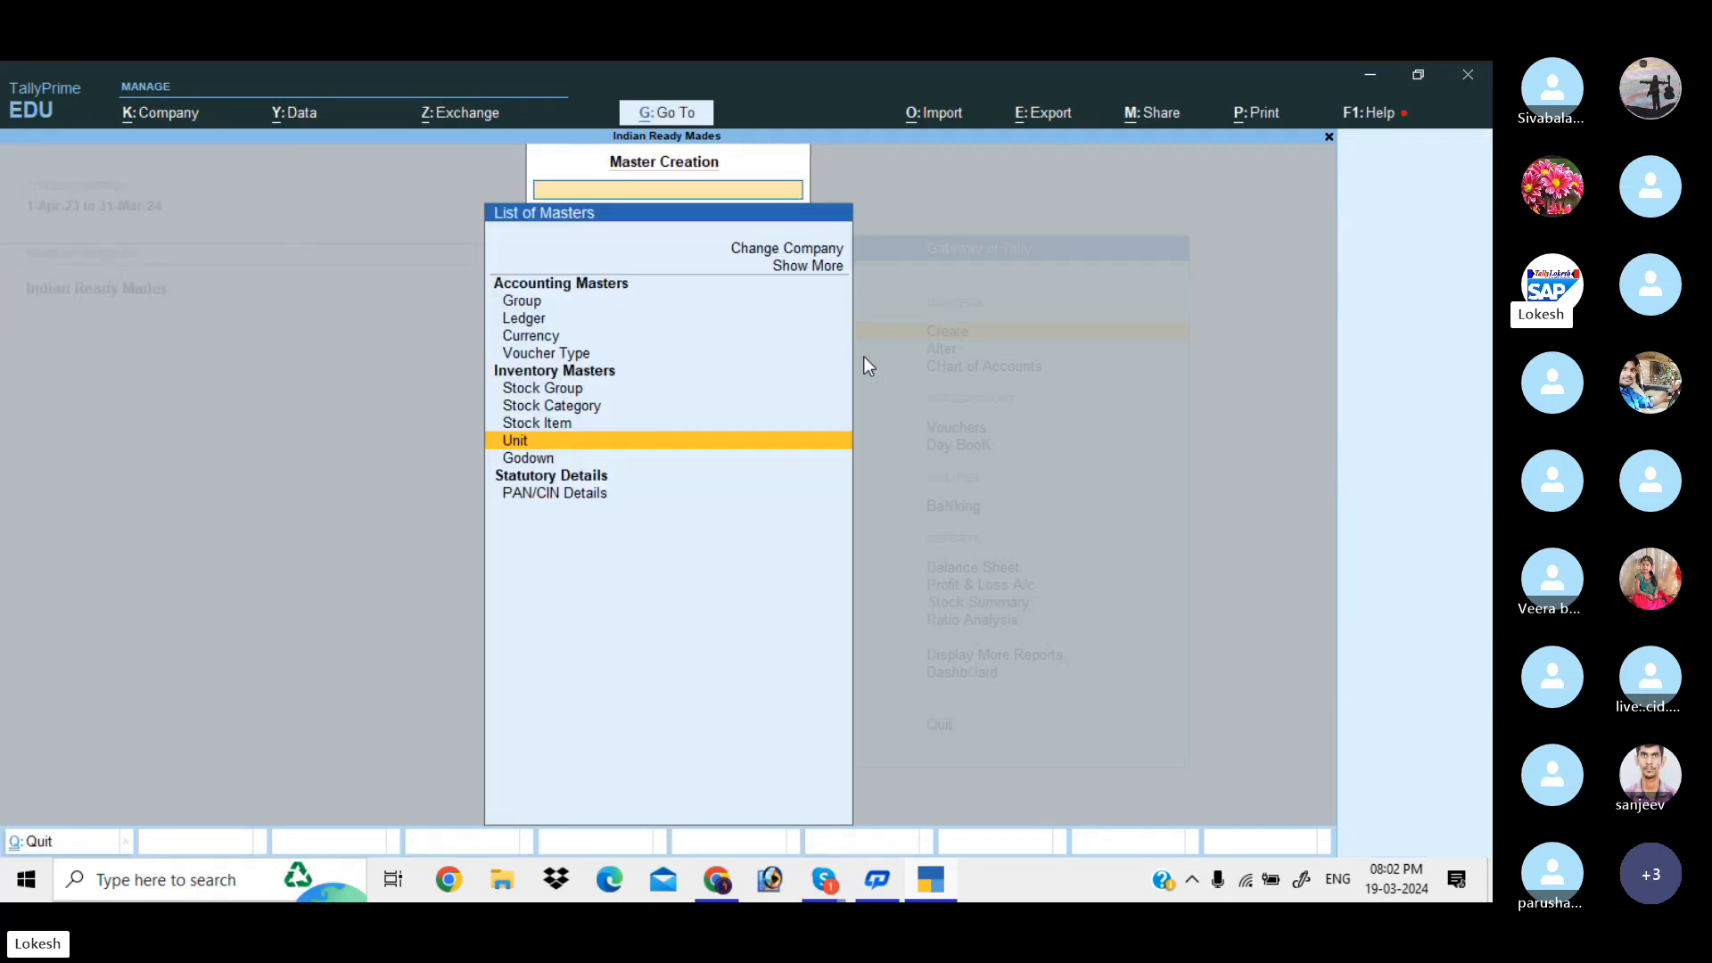
pyautogui.press('Up')
pyautogui.press('Return')
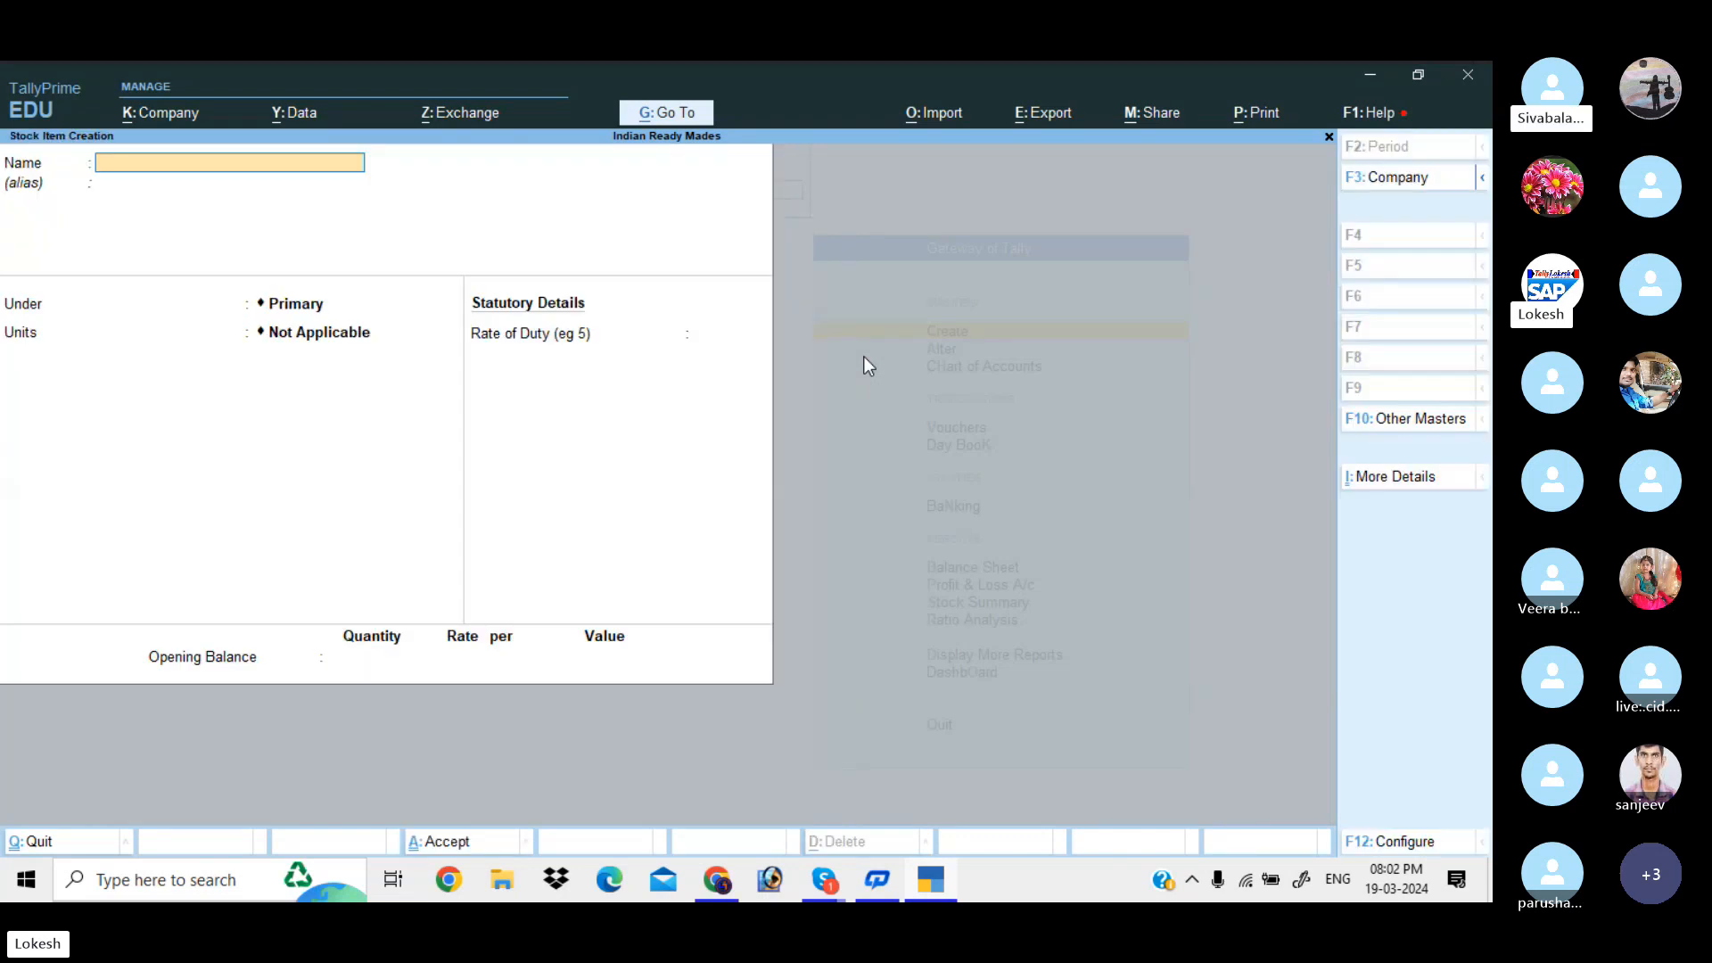
pyautogui.write('Lin')
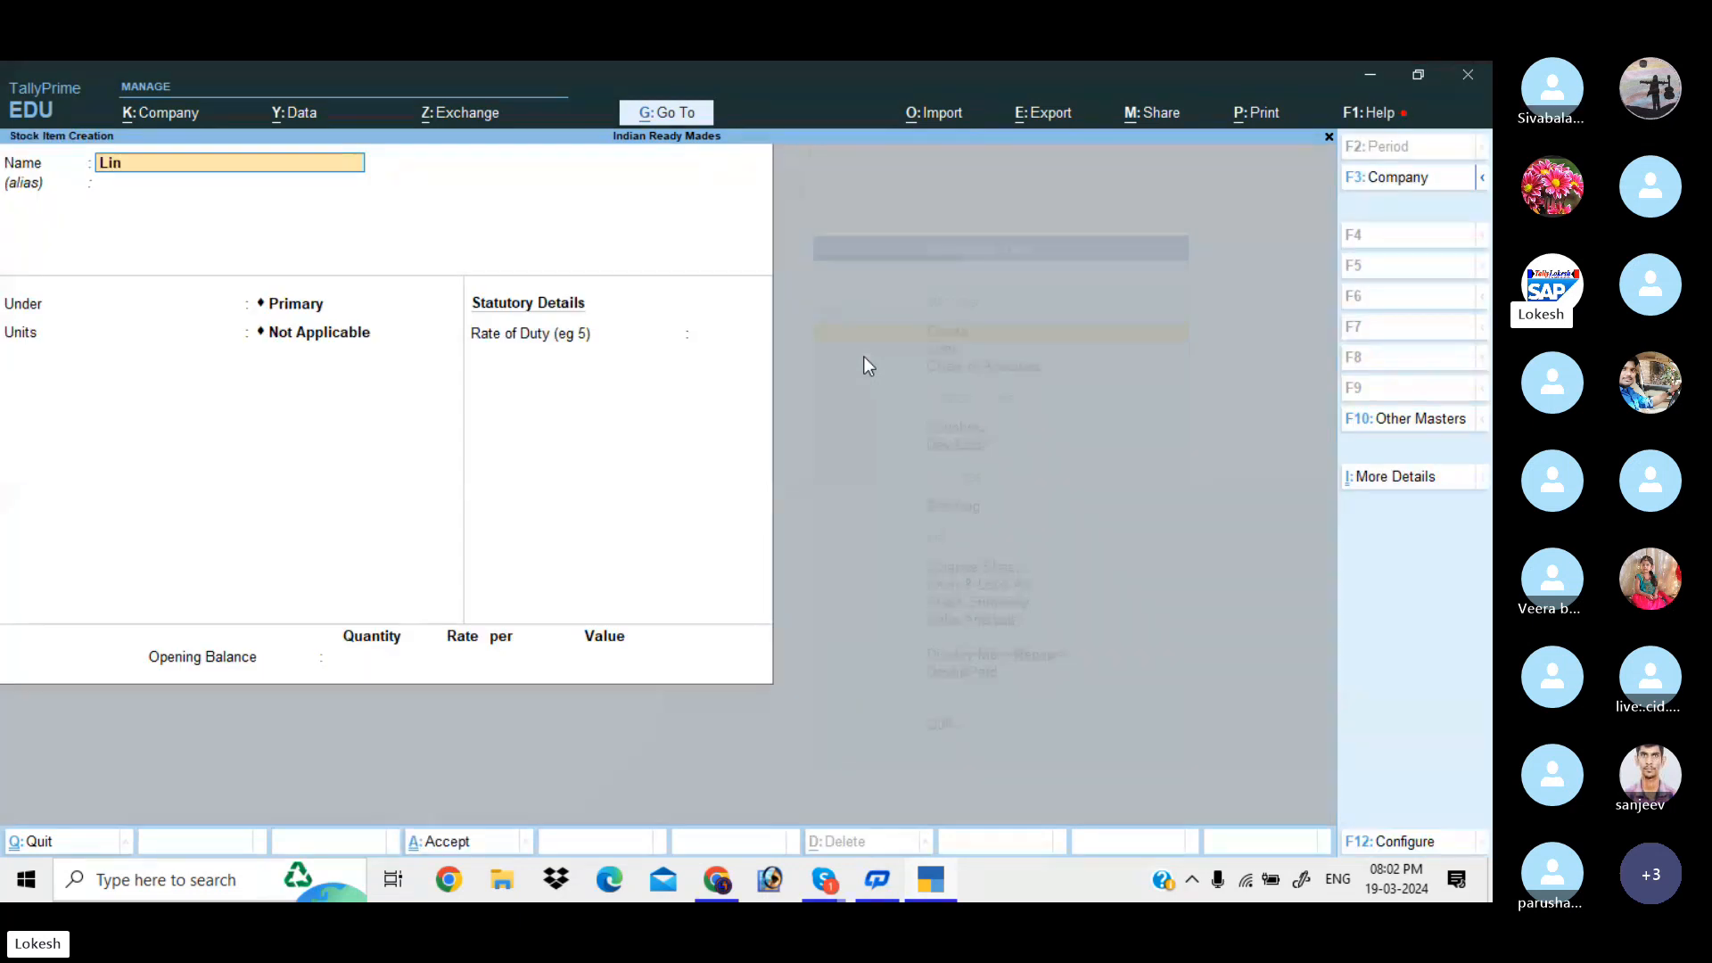
pyautogui.write('en Cloth')
pyautogui.press('Return')
pyautogui.press('Return')
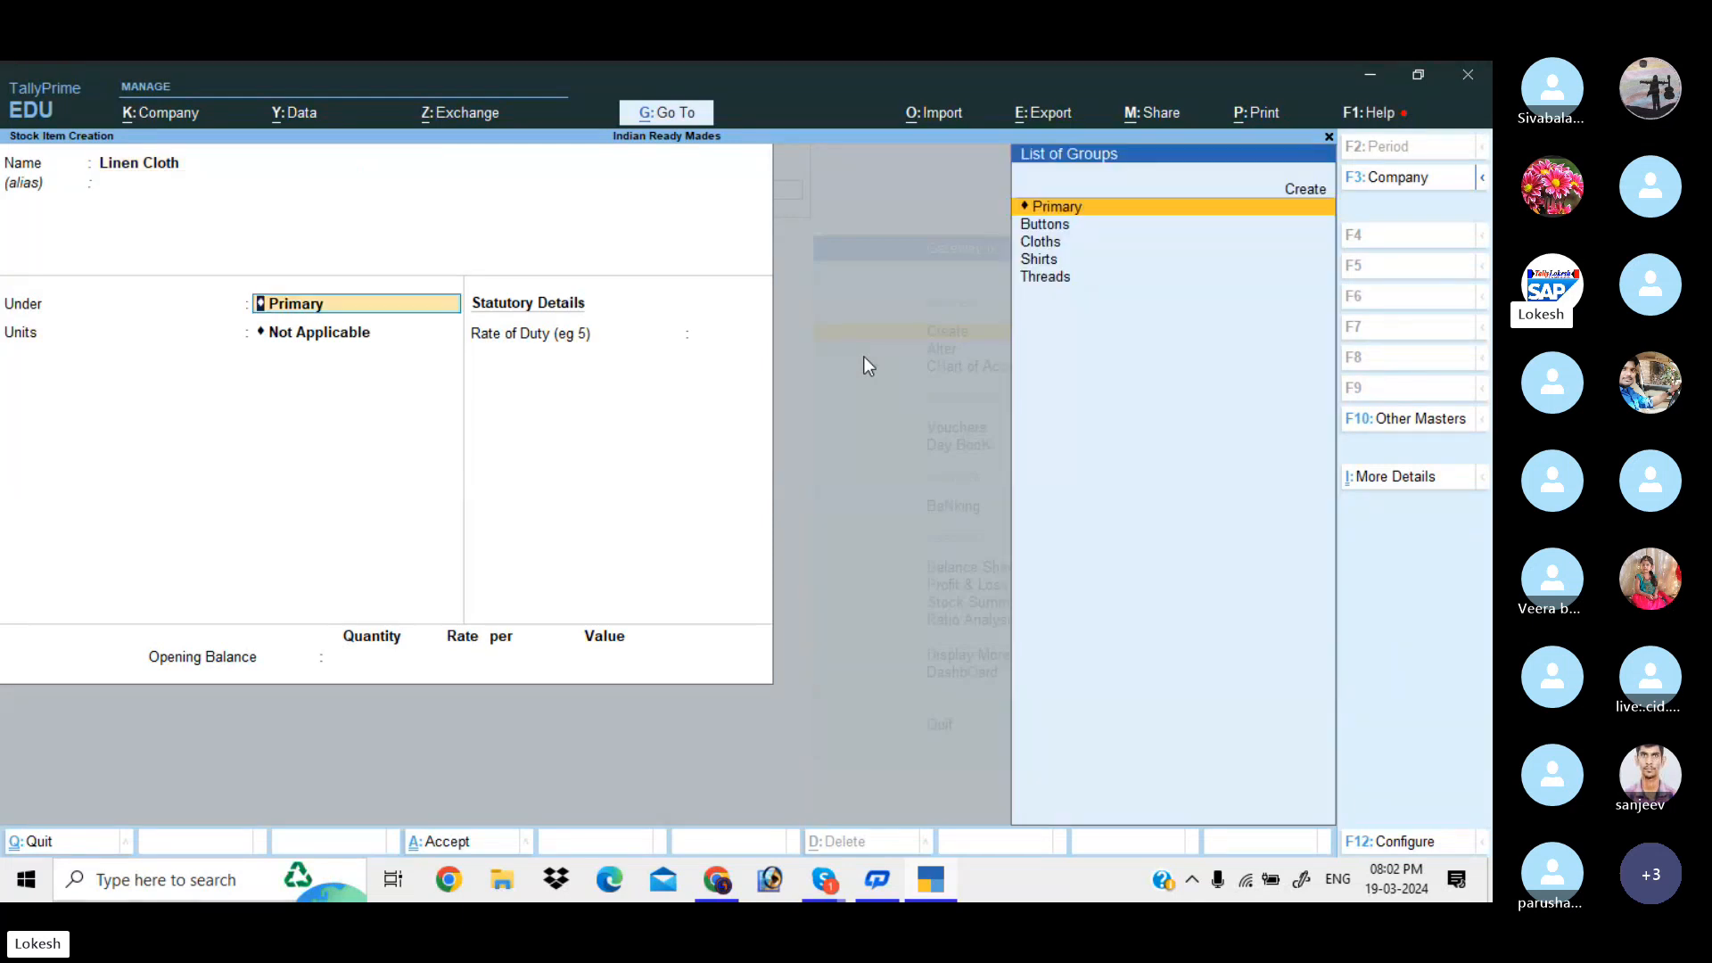
# Step: Put Linen Cloth under the Cloths group with unit mt and save it without an opening balance
pyautogui.press('Down')
pyautogui.press('Down')
pyautogui.press('Return')
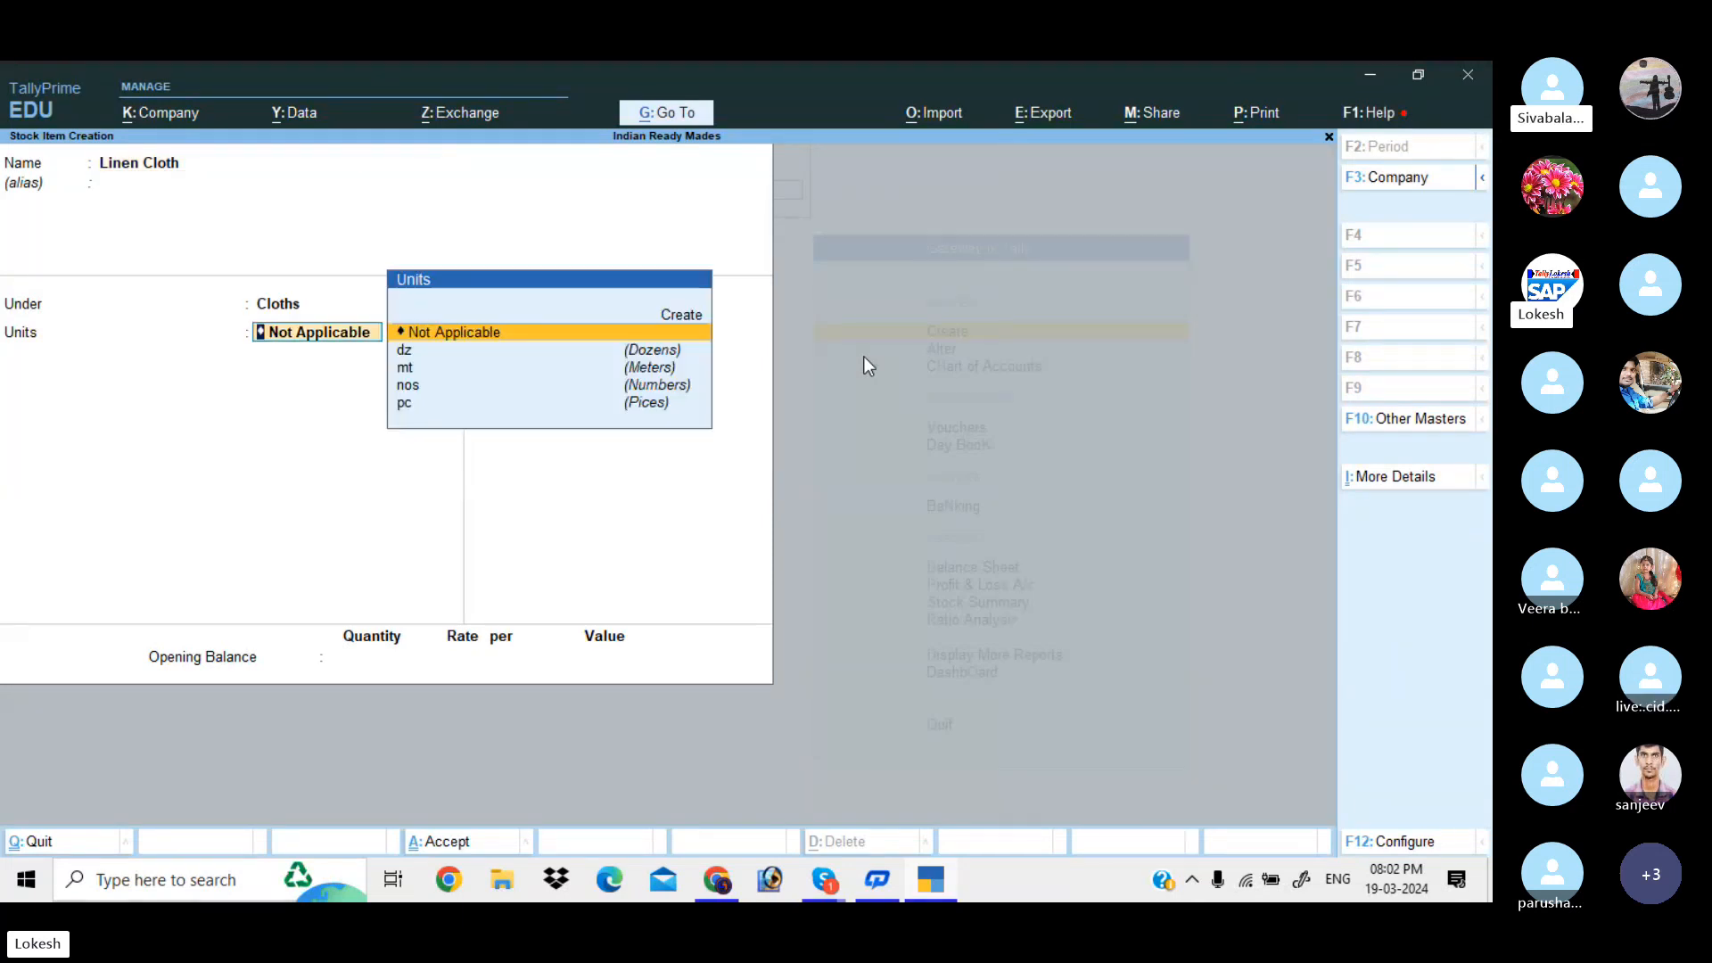
pyautogui.press('Down')
pyautogui.press('Down')
pyautogui.press('Return')
pyautogui.press('Return')
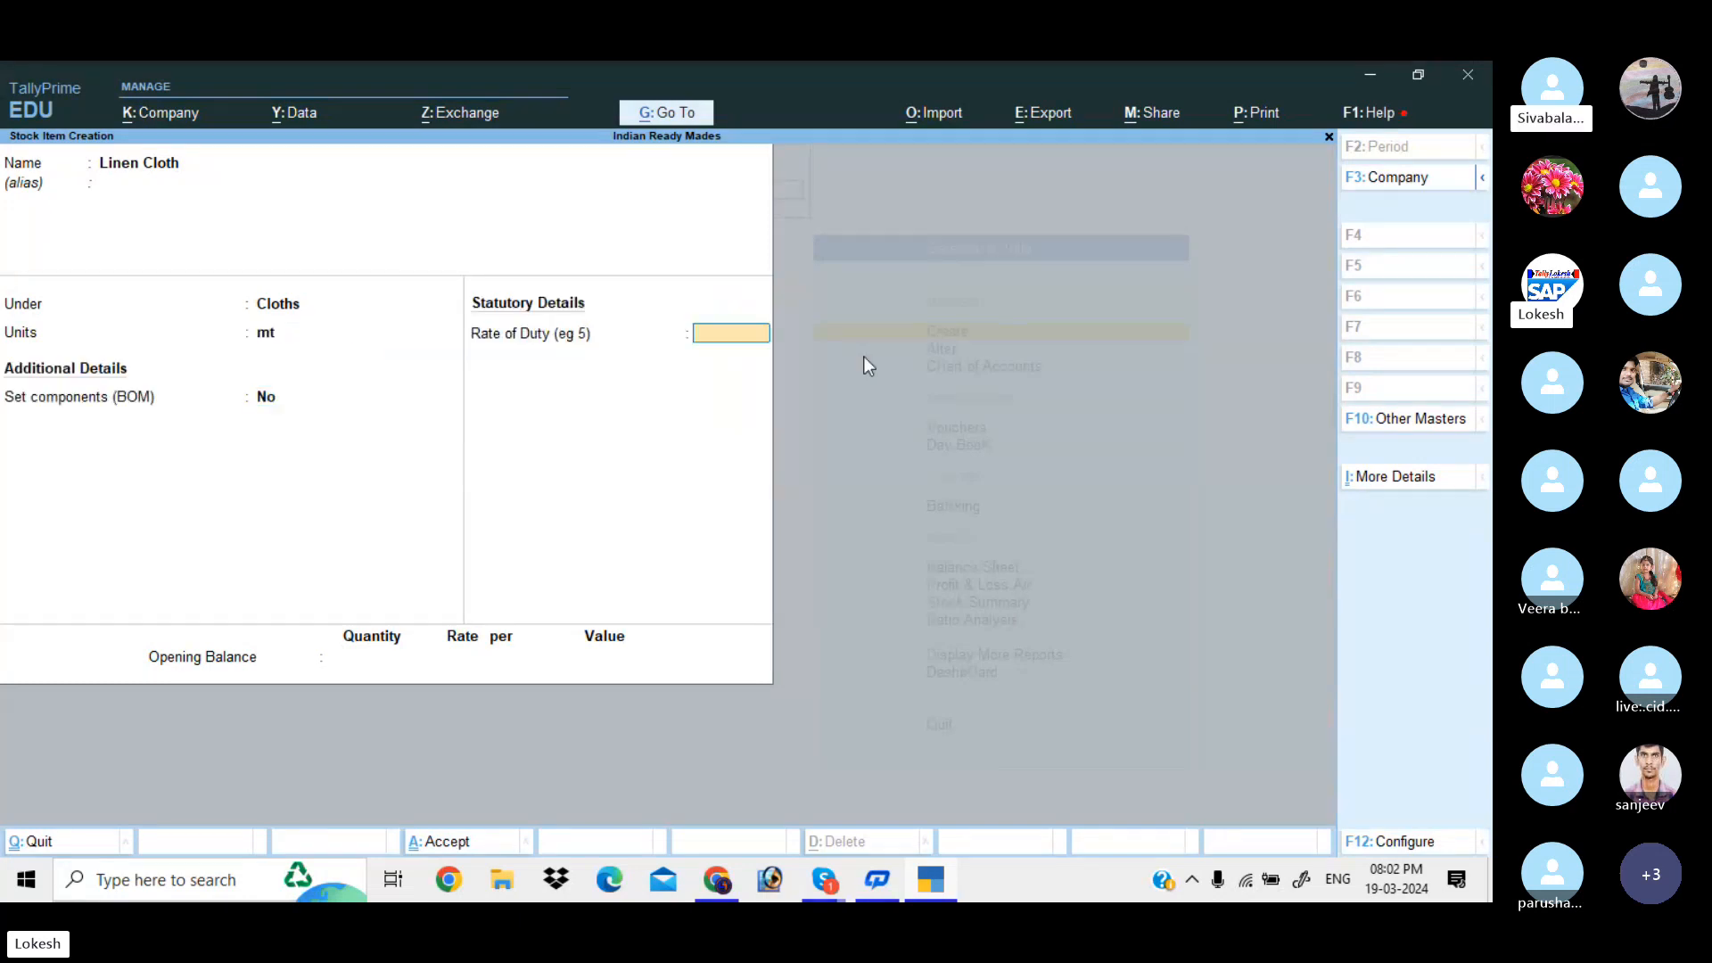
pyautogui.press('Return')
pyautogui.press('Return')
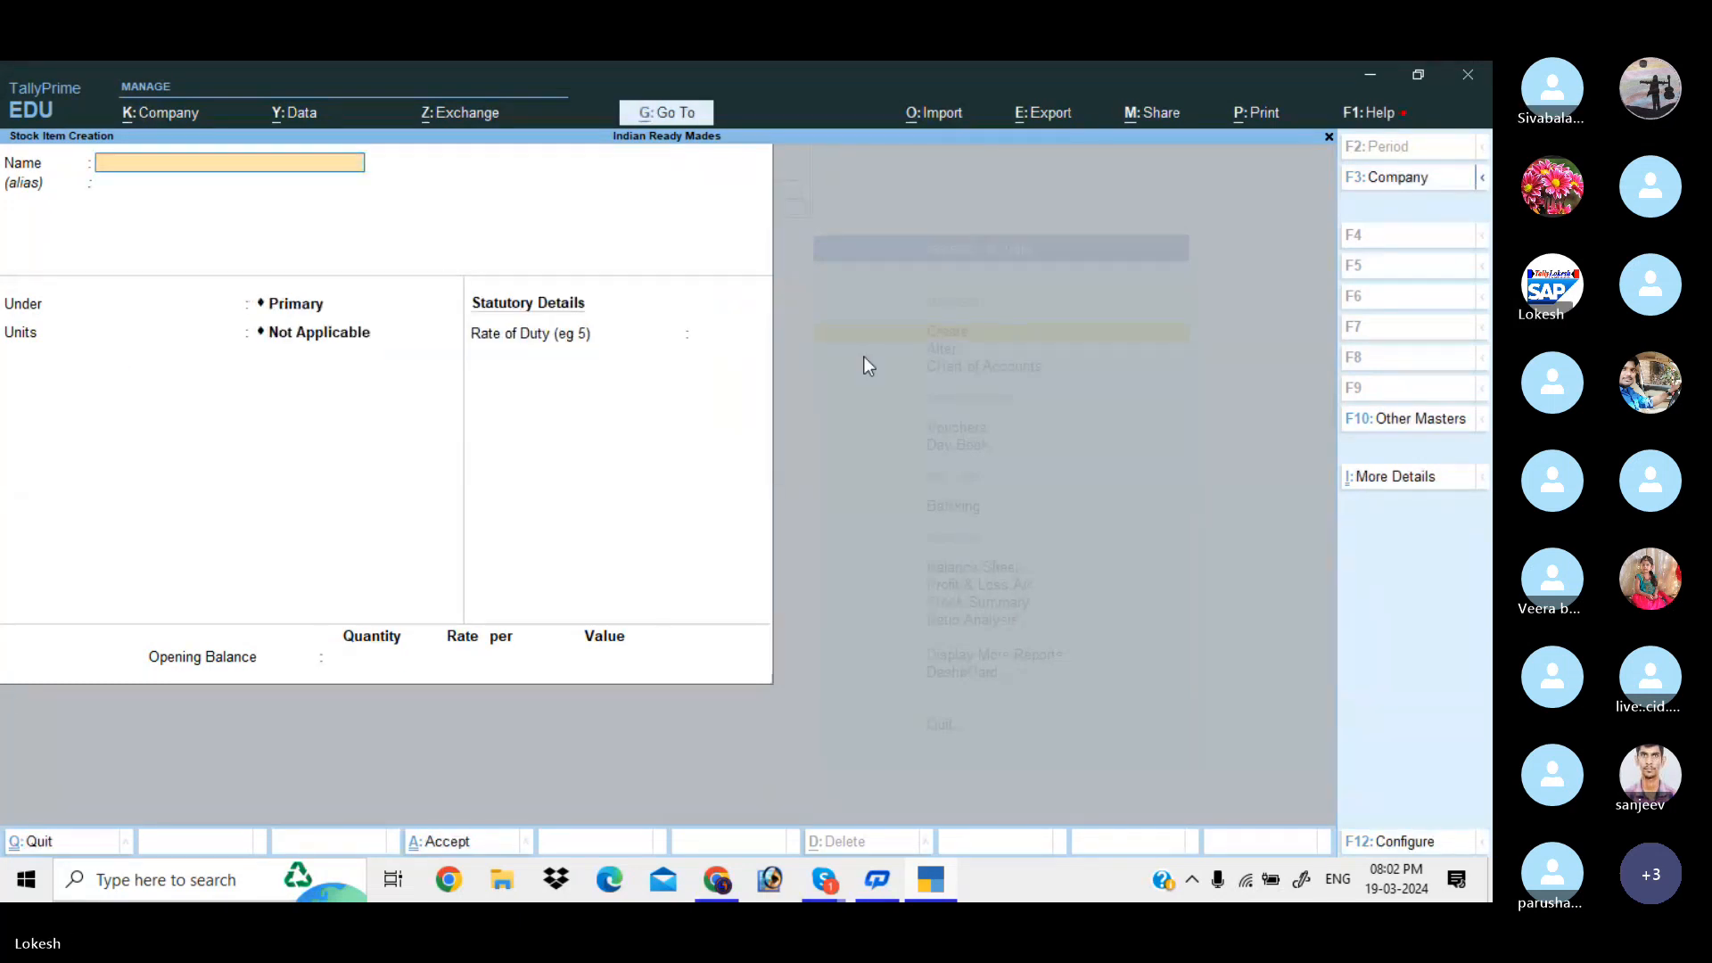
# Step: Create a stock item named Denim Cloth under the Cloths group with unit mt and no opening balance
pyautogui.write('Den')
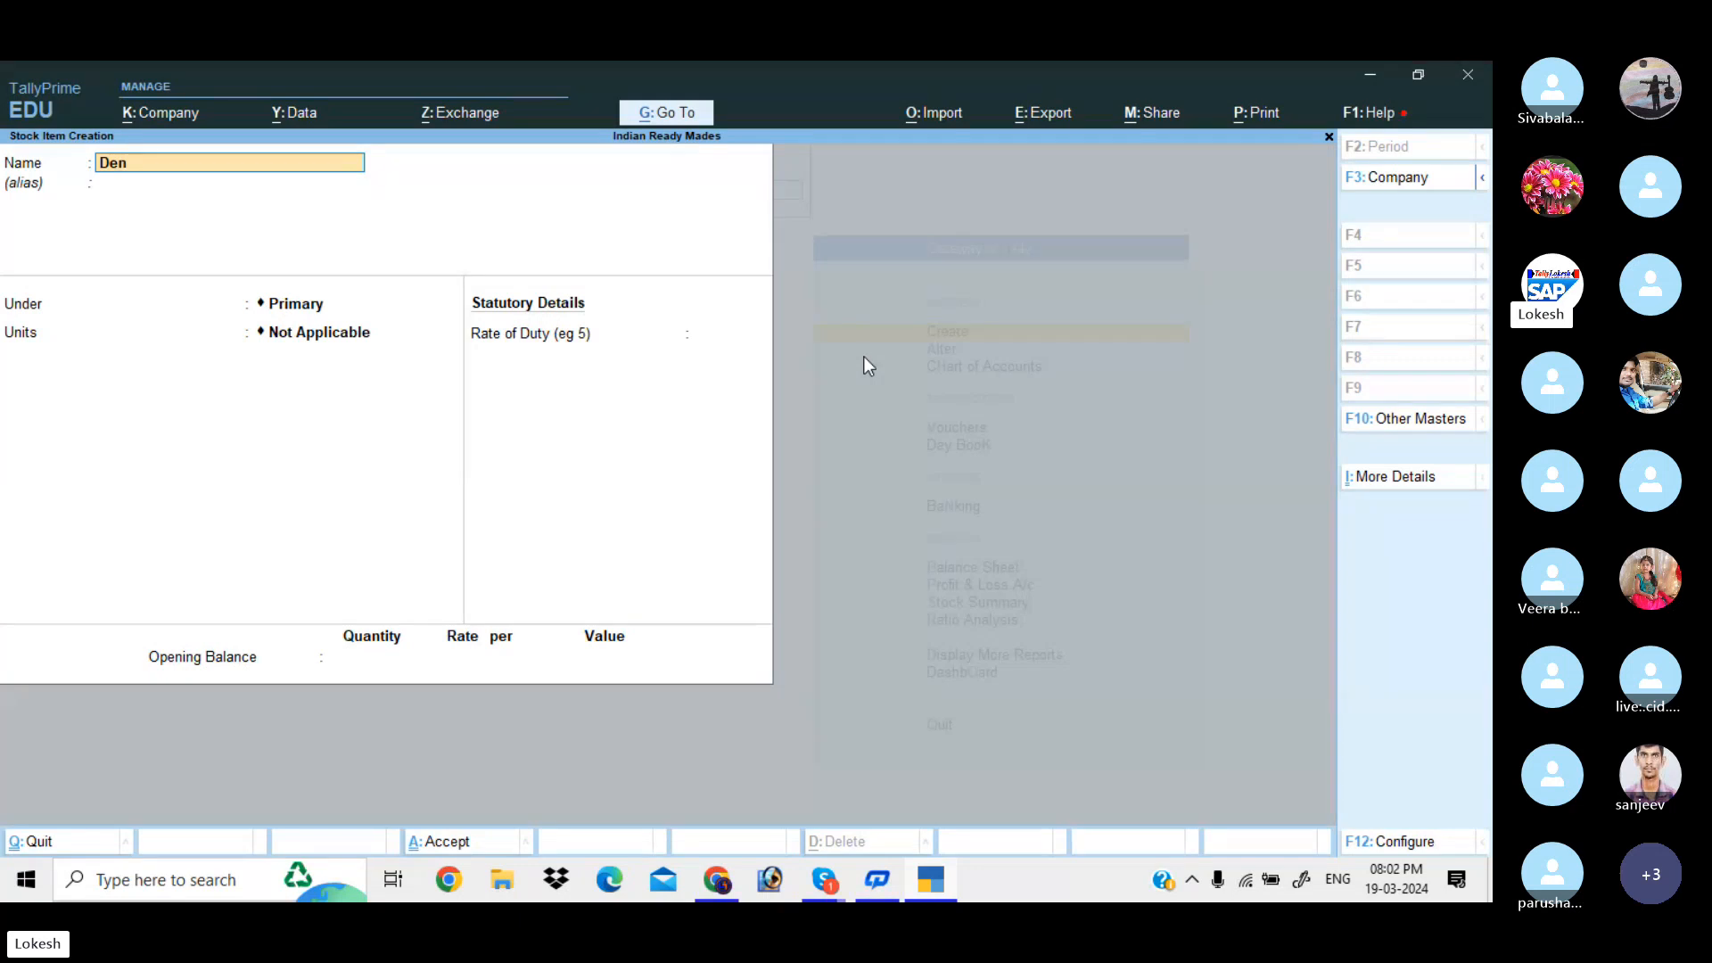
pyautogui.write('im Cloth')
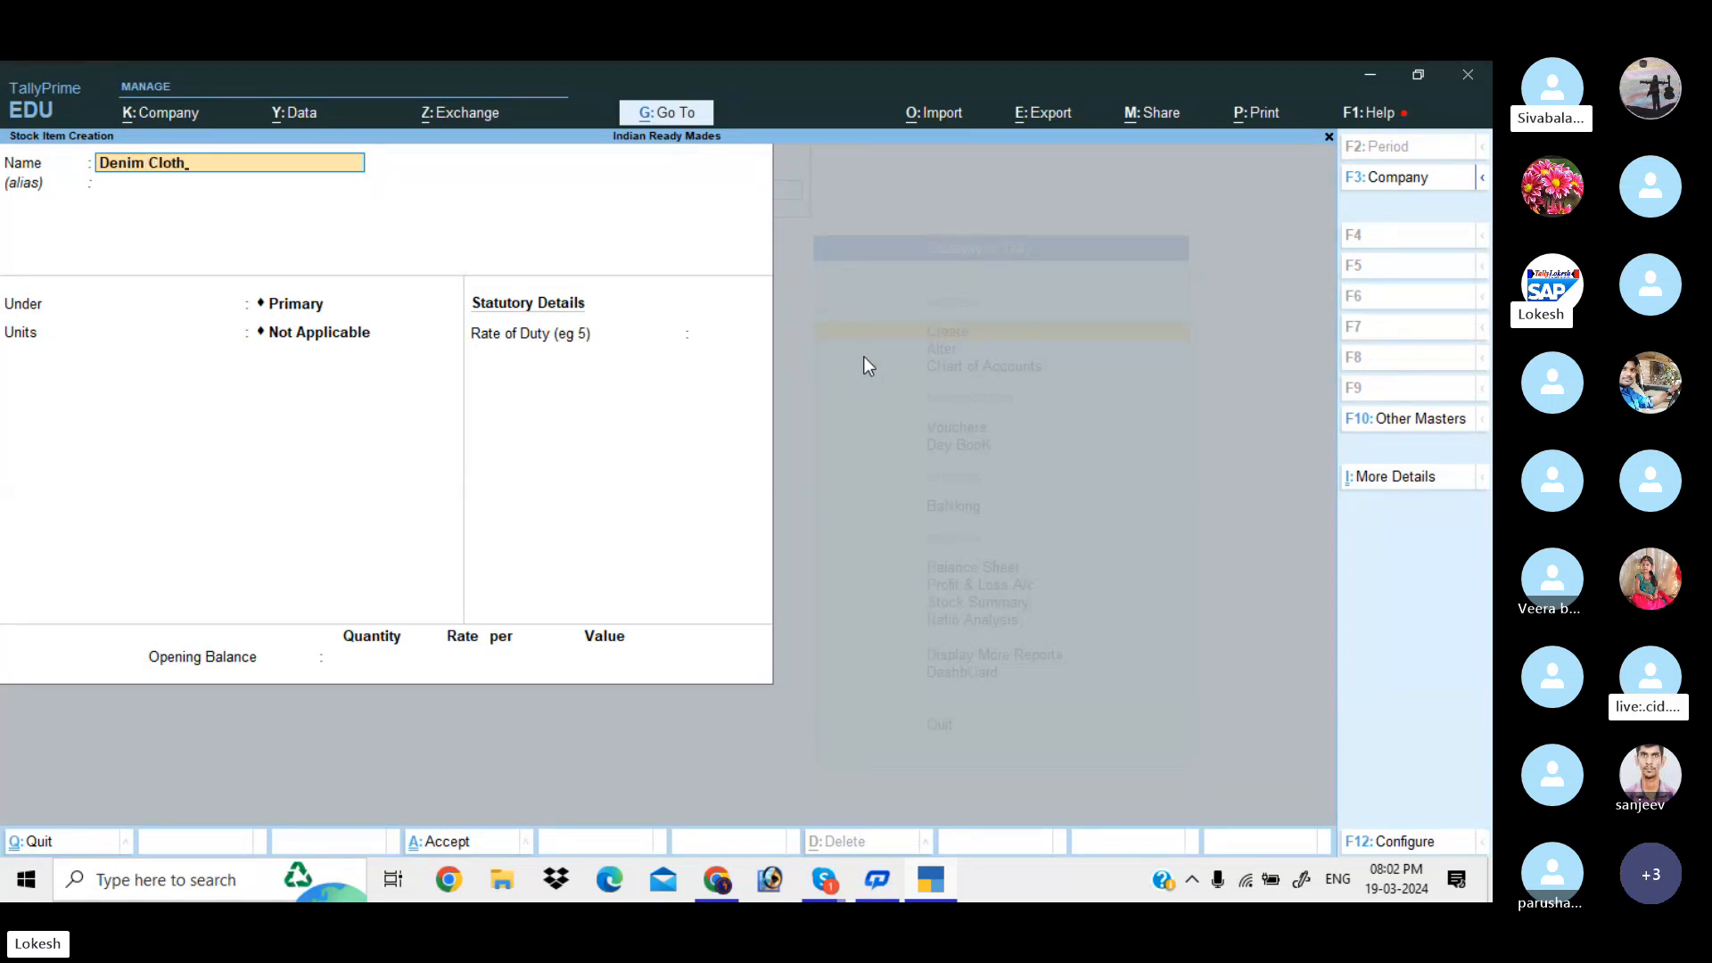
pyautogui.press('Return')
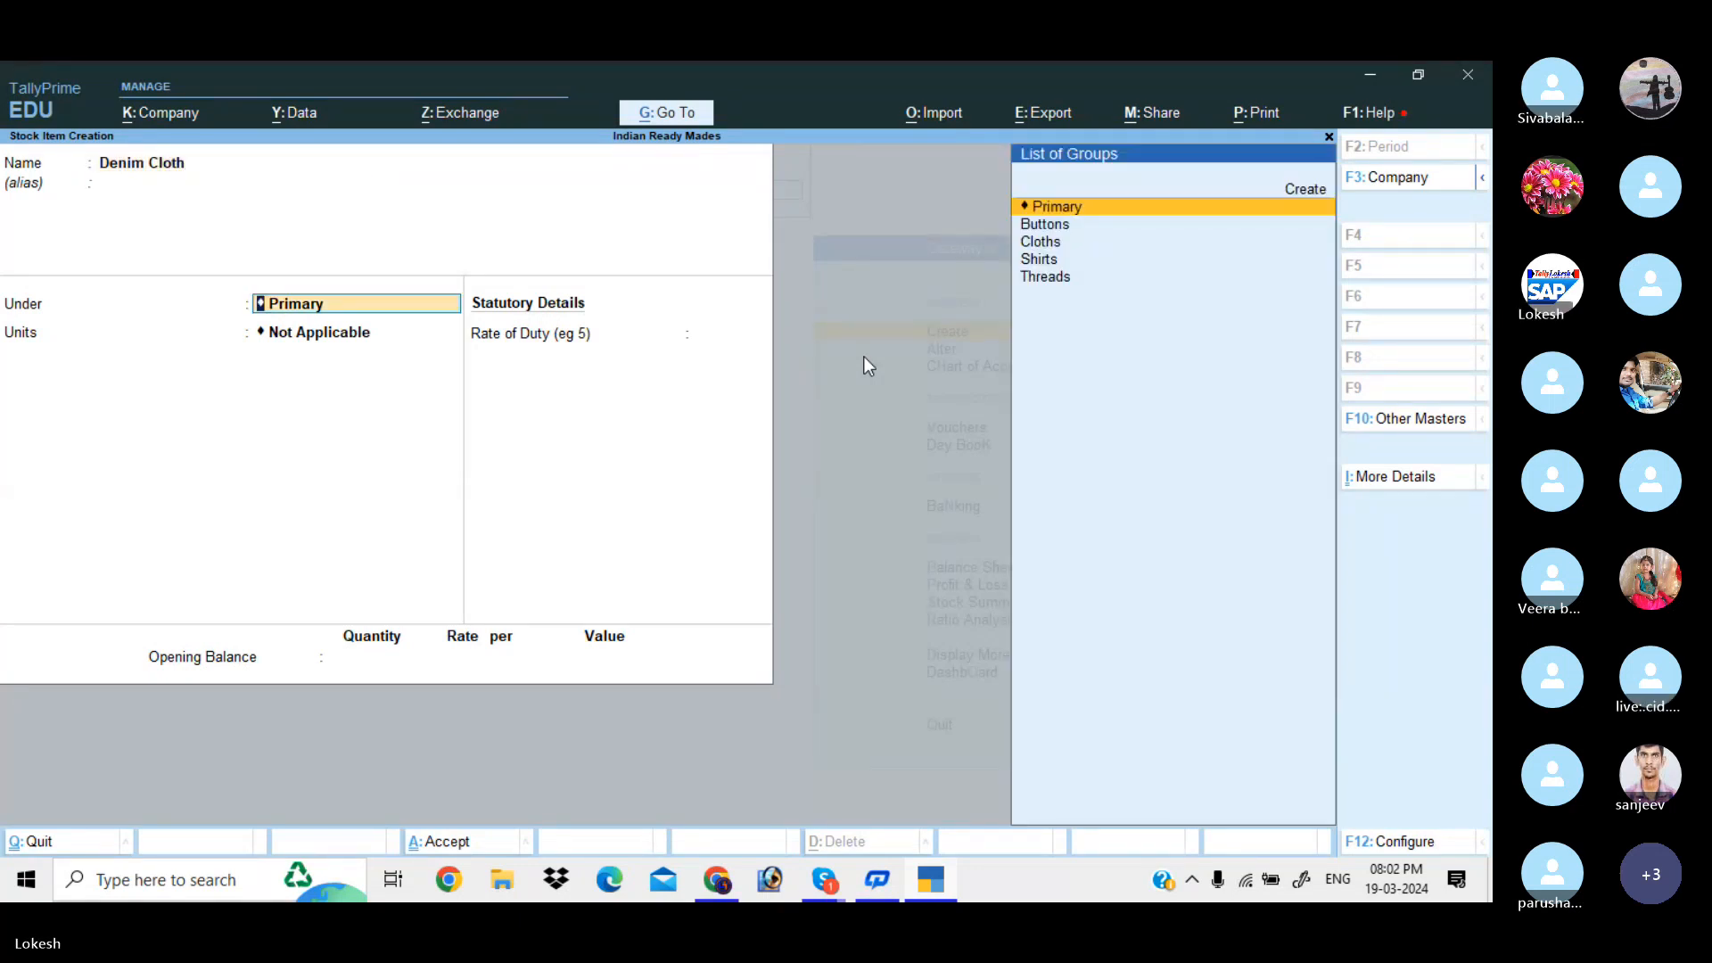
pyautogui.press('Down')
pyautogui.press('Down')
pyautogui.press('Return')
pyautogui.press('Down')
pyautogui.press('Down')
pyautogui.press('Return')
pyautogui.press('Return')
pyautogui.press('Return')
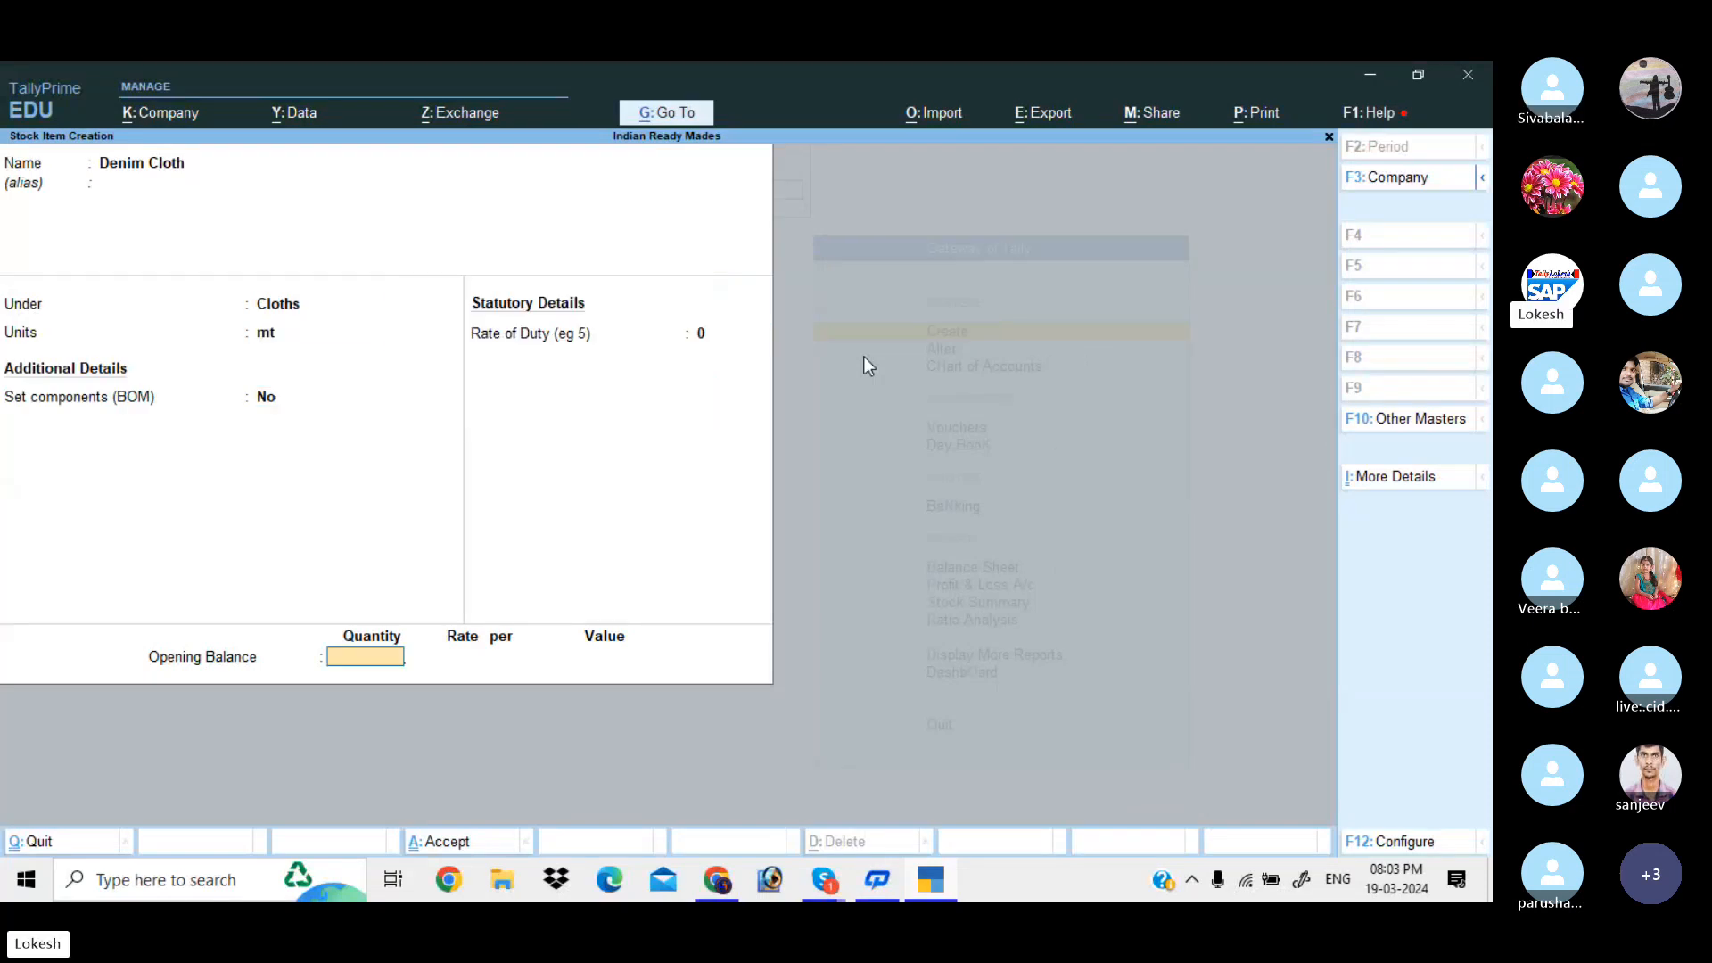
pyautogui.press('Return')
pyautogui.press('Return')
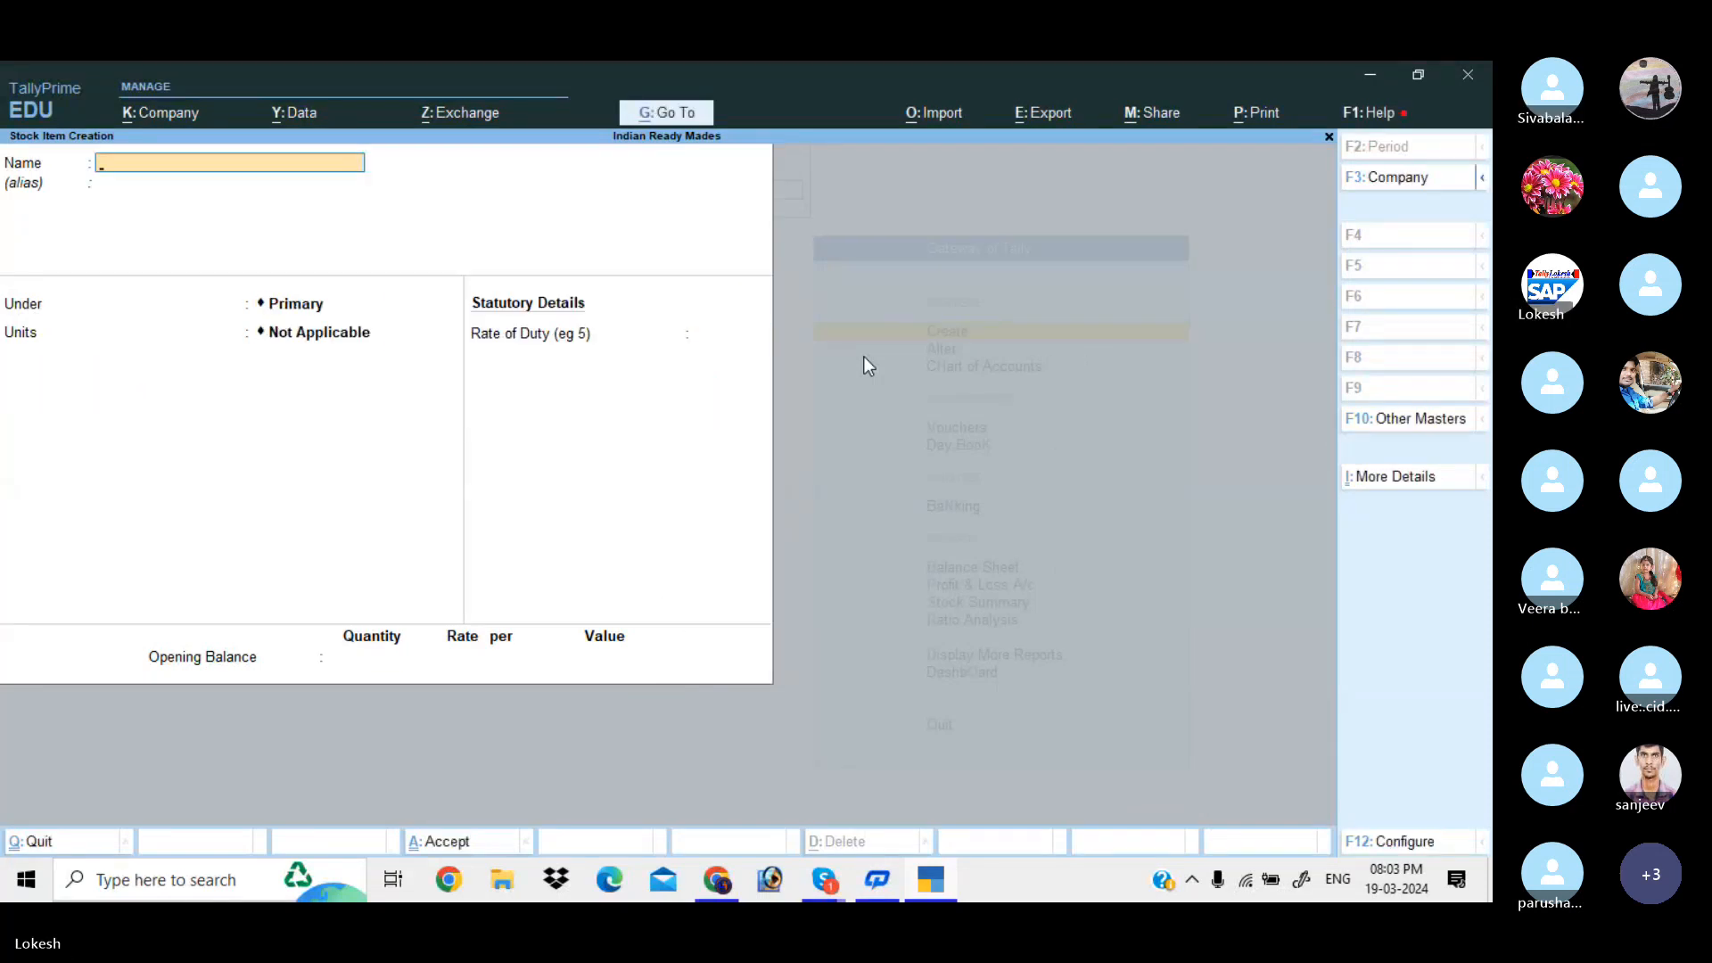
# Step: Create a stock item named Pearl Buttons under the Buttons group with unit dz and no opening balance
pyautogui.write('Pearl')
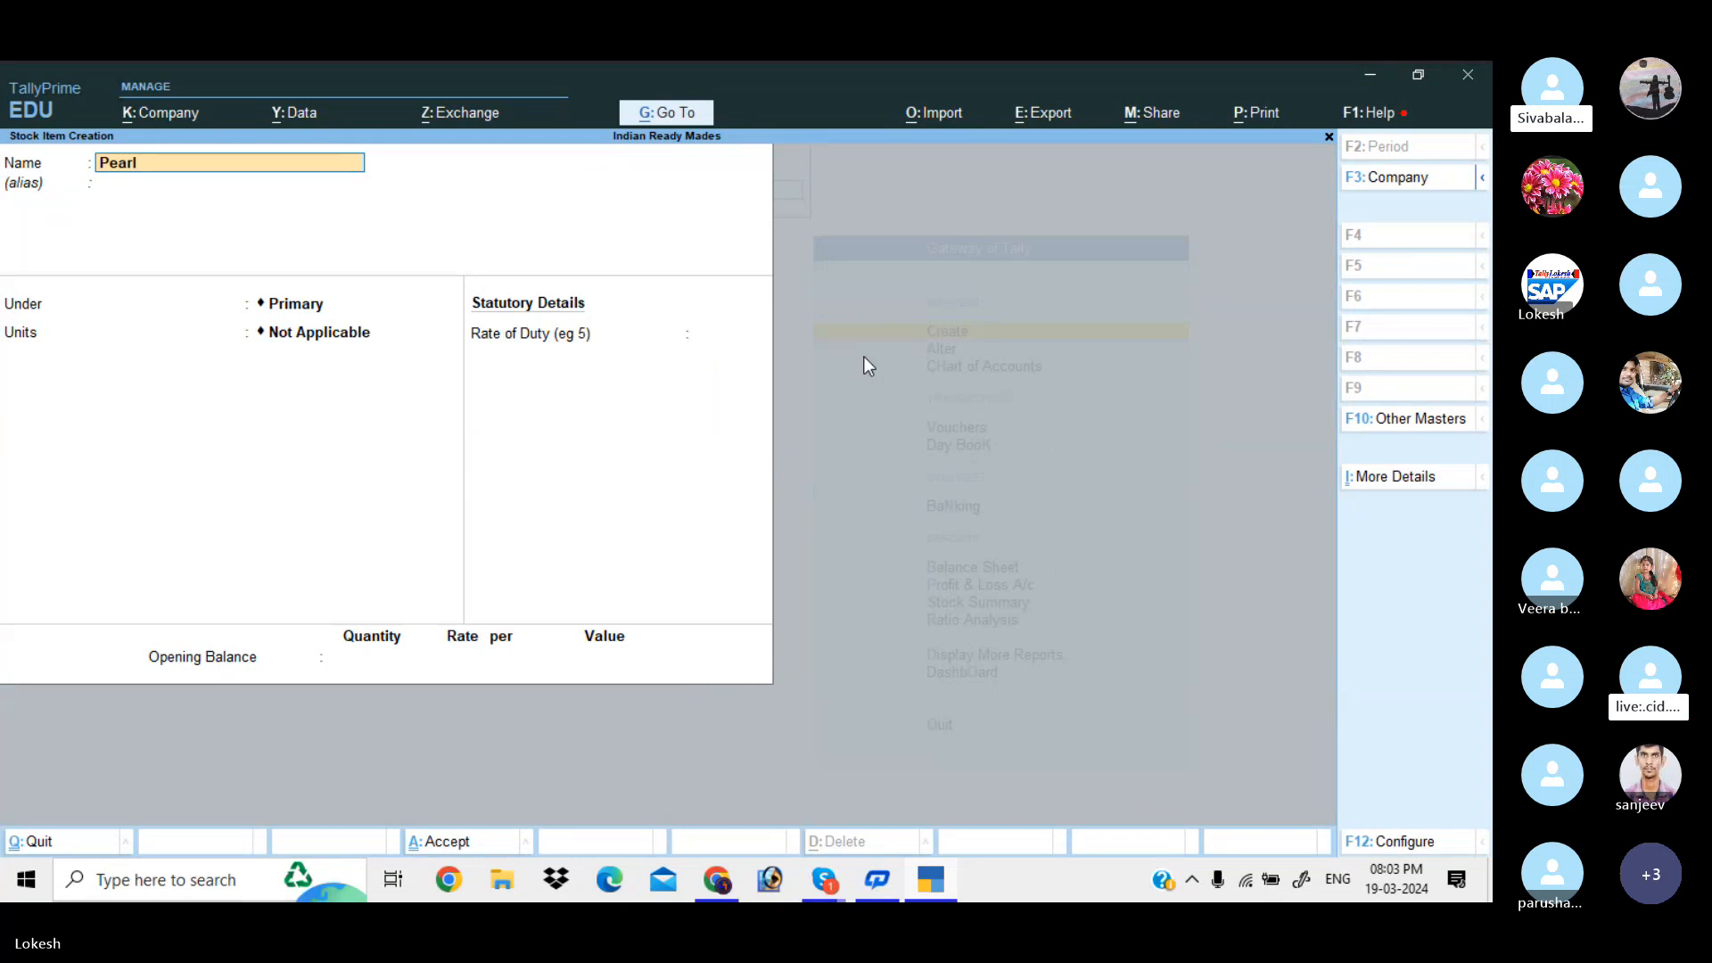
pyautogui.write(' Buttons')
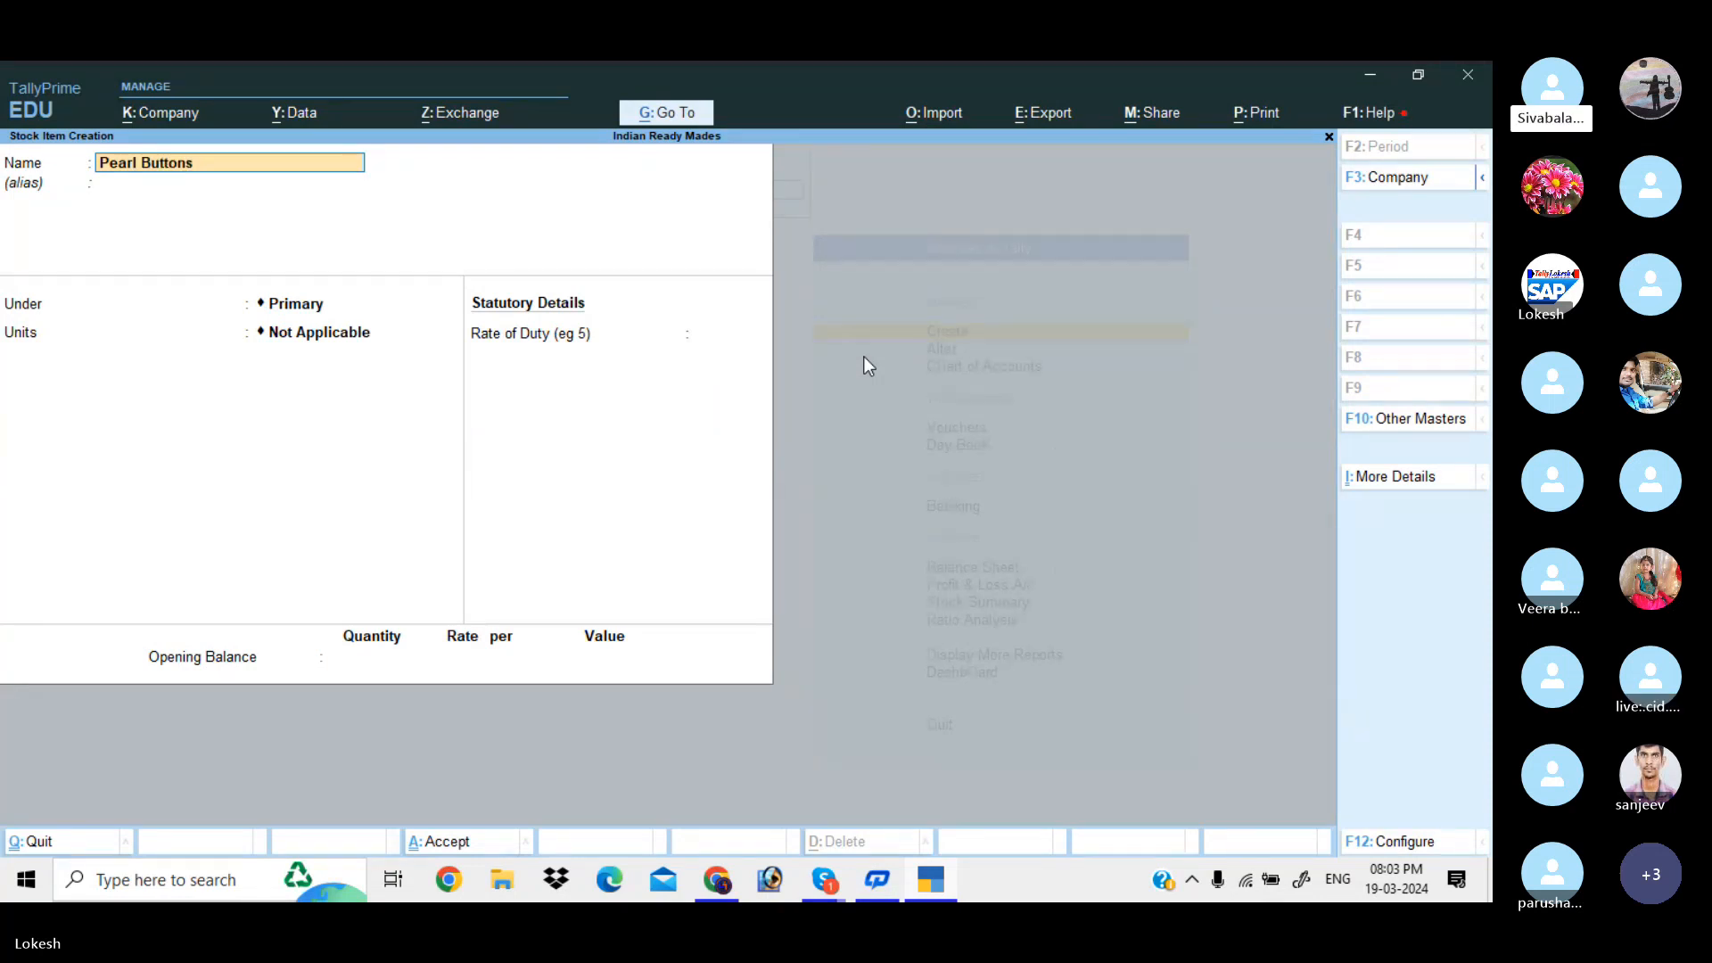
pyautogui.press('Return')
pyautogui.press('Down')
pyautogui.press('Return')
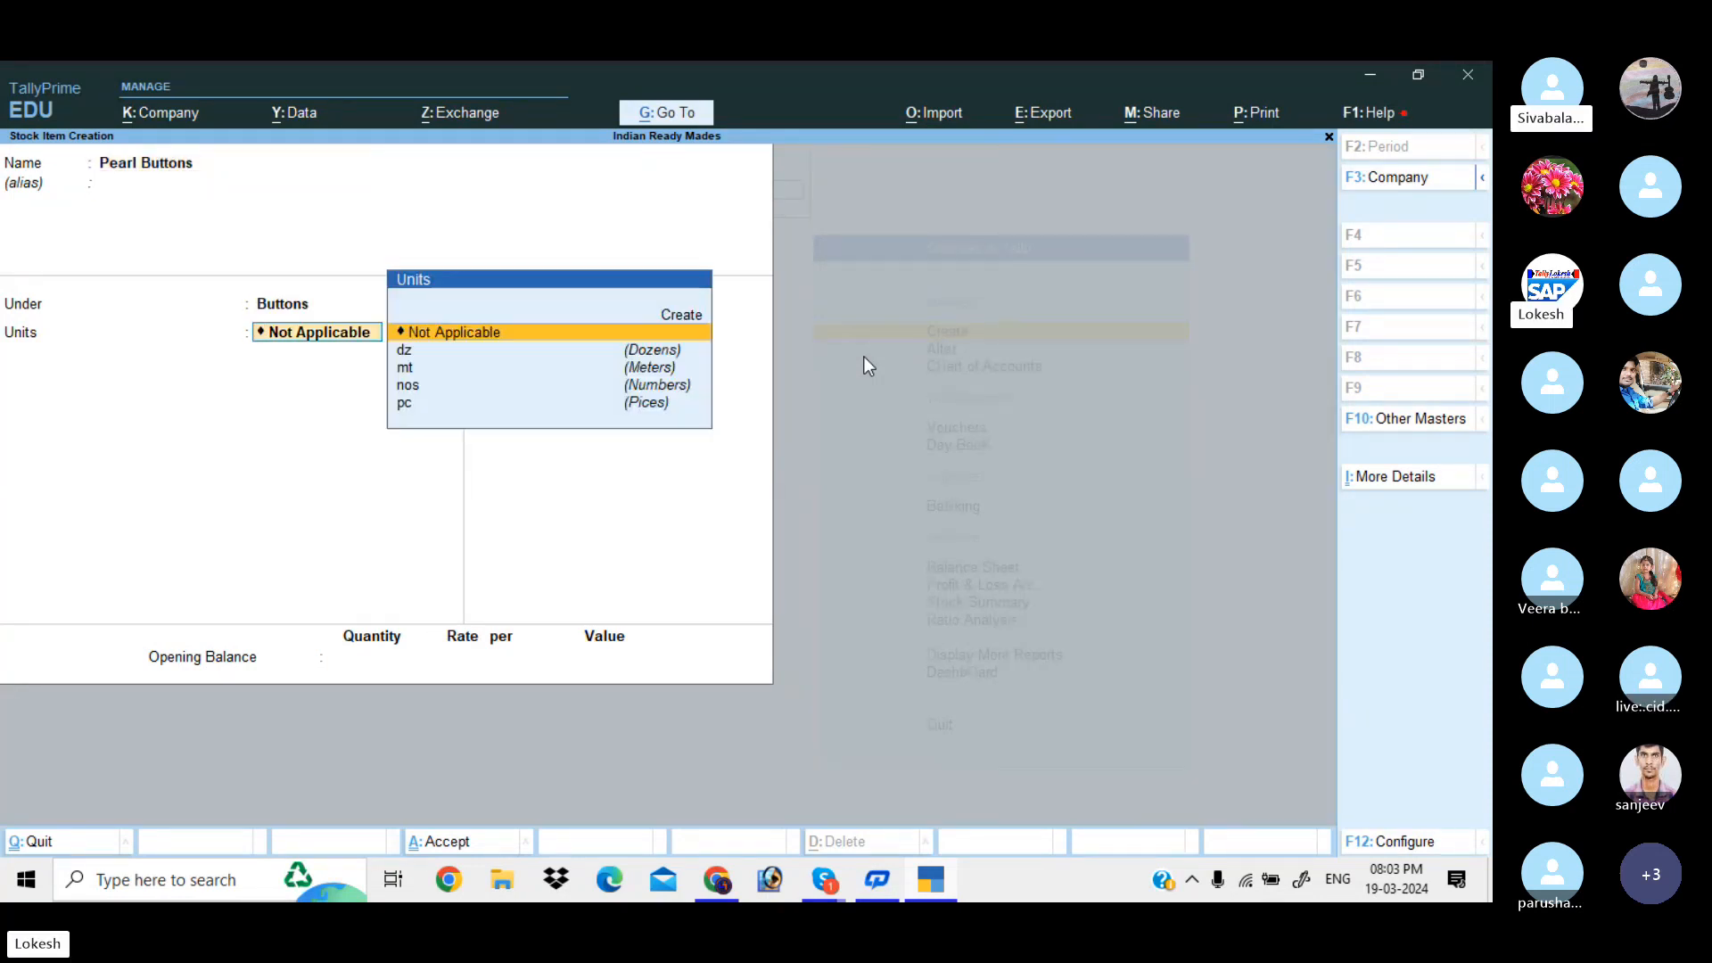
pyautogui.press('Down')
pyautogui.press('Down')
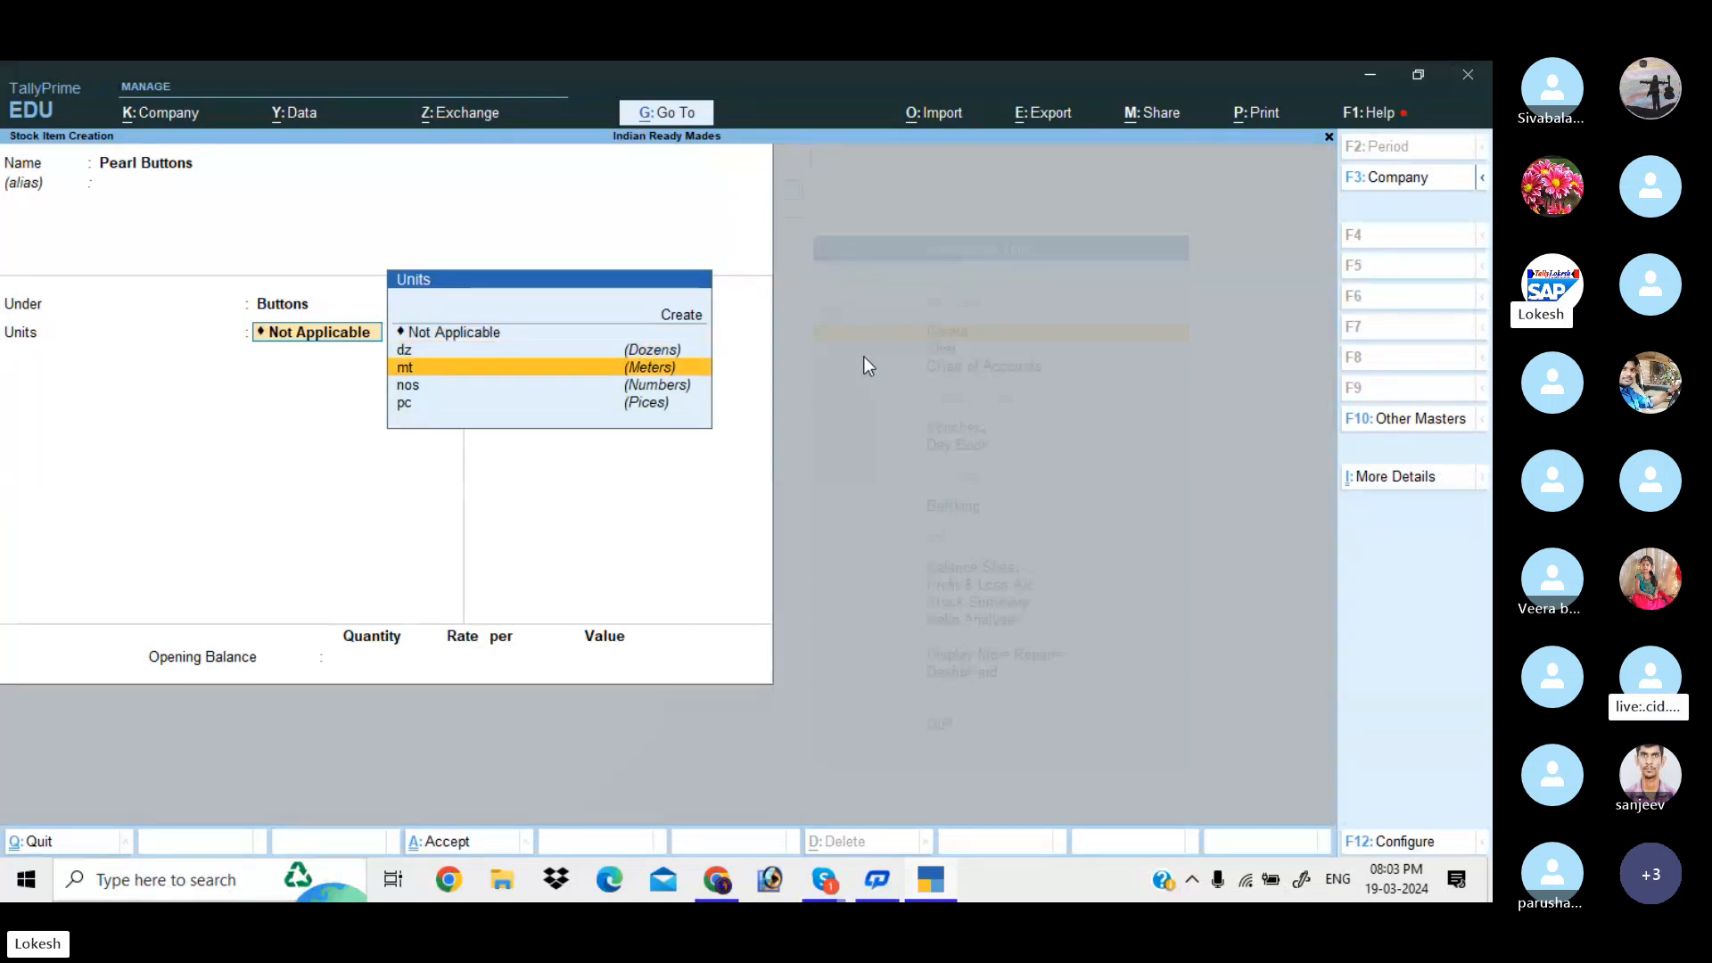
pyautogui.press('Up')
pyautogui.press('Return')
pyautogui.press('Return')
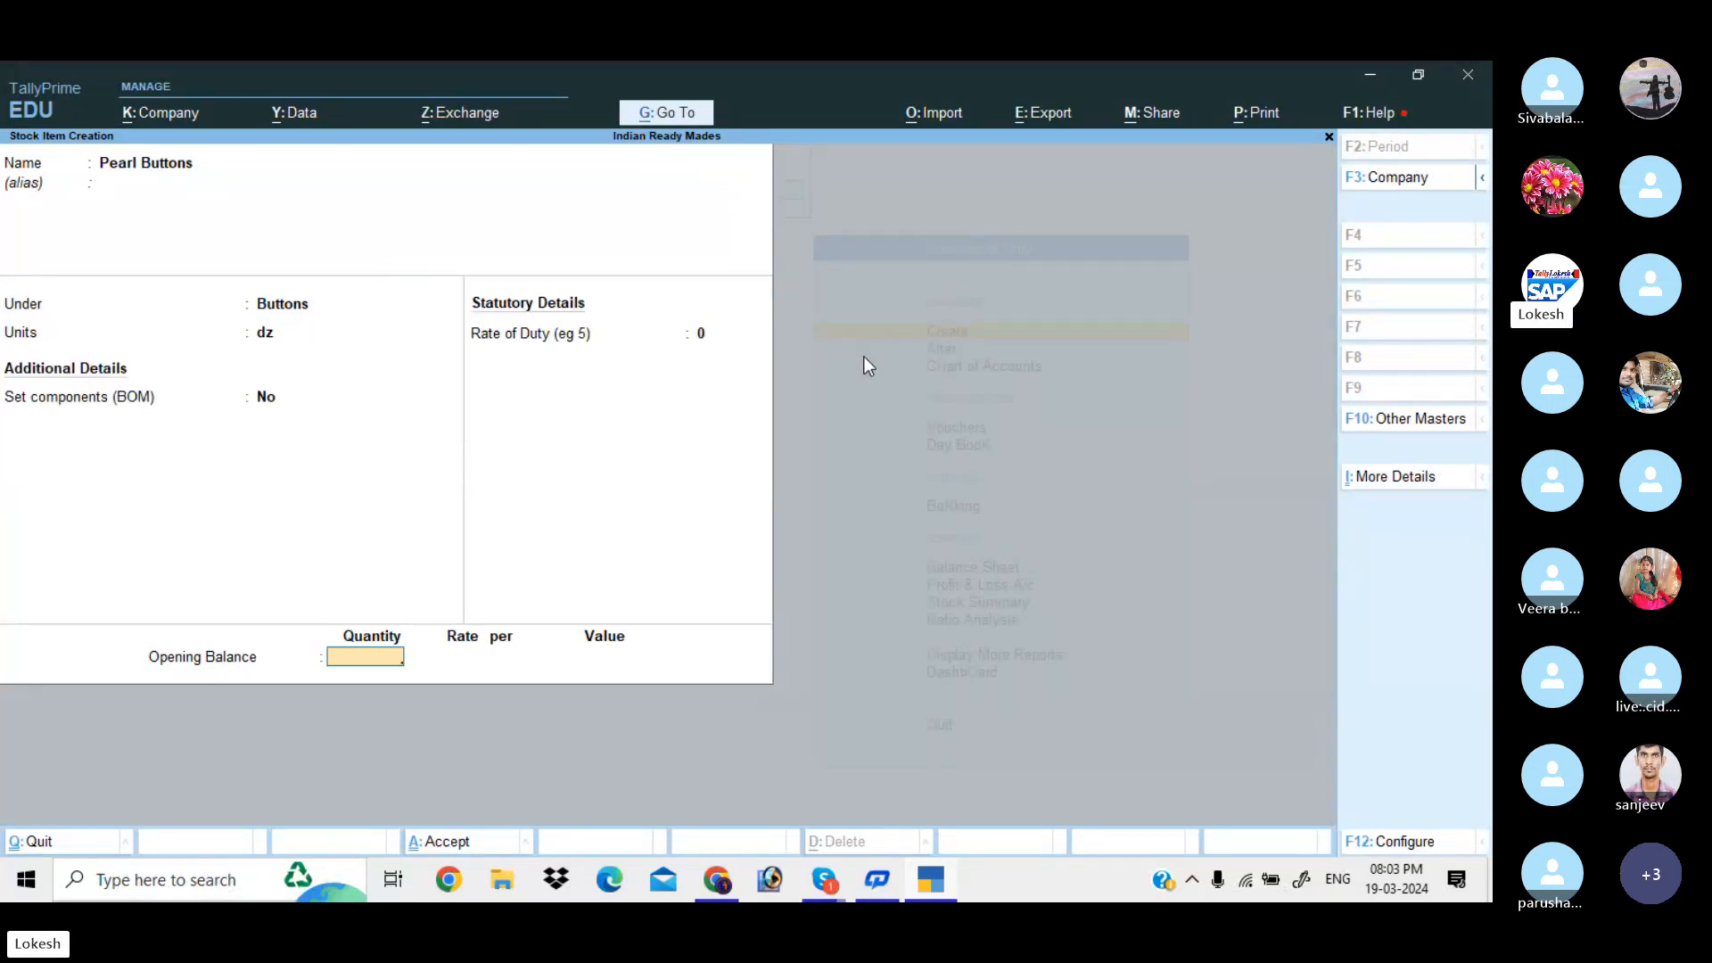
pyautogui.press('Return')
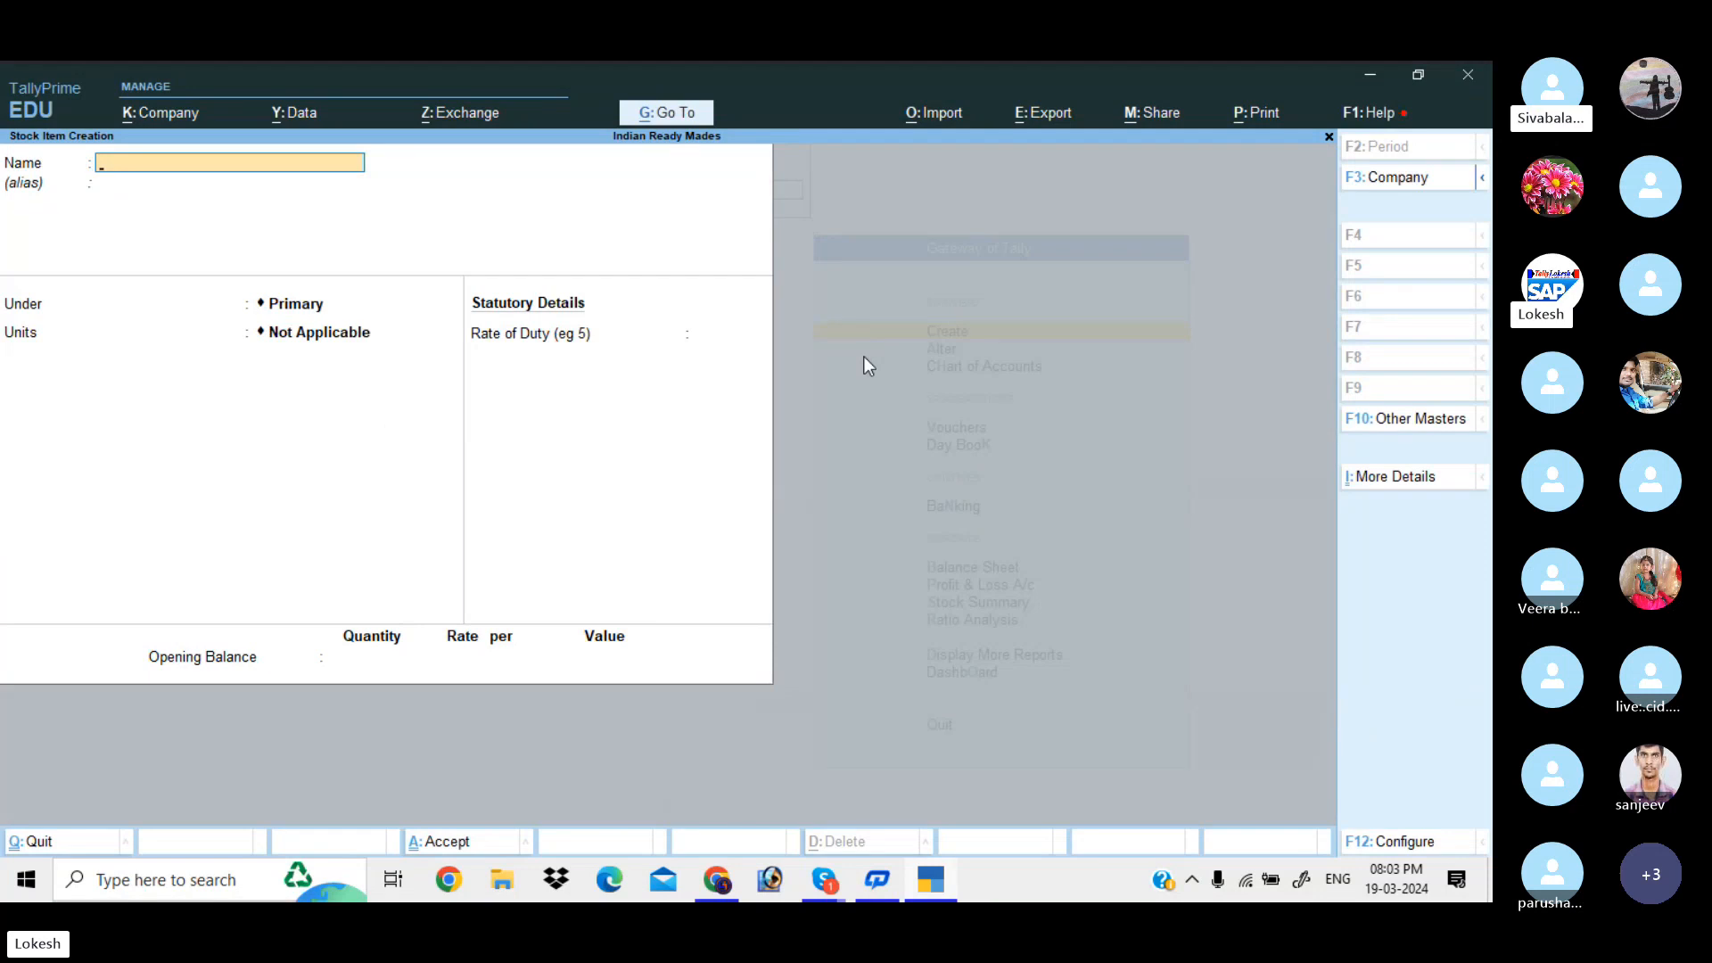
# Step: Create a stock item named Metal Buttons under the Buttons group, without an opening balance
pyautogui.write('Metal Buttons')
pyautogui.press('Return')
pyautogui.press('Return')
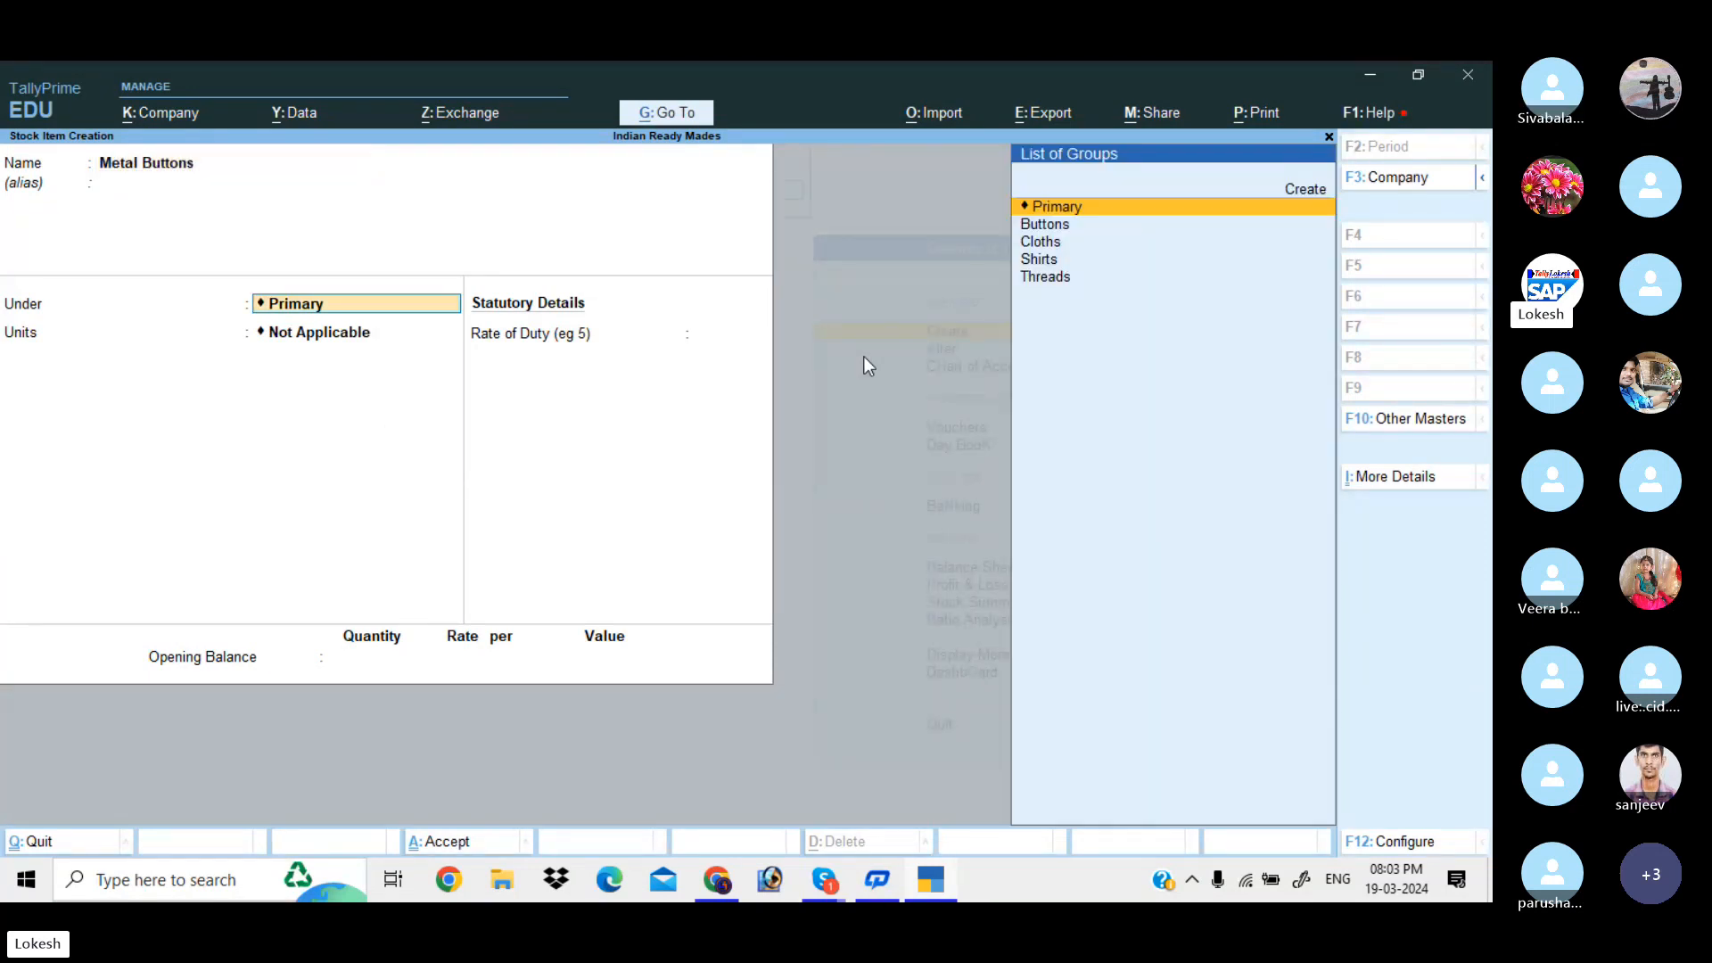
pyautogui.press('Down')
pyautogui.press('Return')
pyautogui.press('Return')
pyautogui.press('Return')
pyautogui.press('Return')
pyautogui.press('Return')
pyautogui.press('Return')
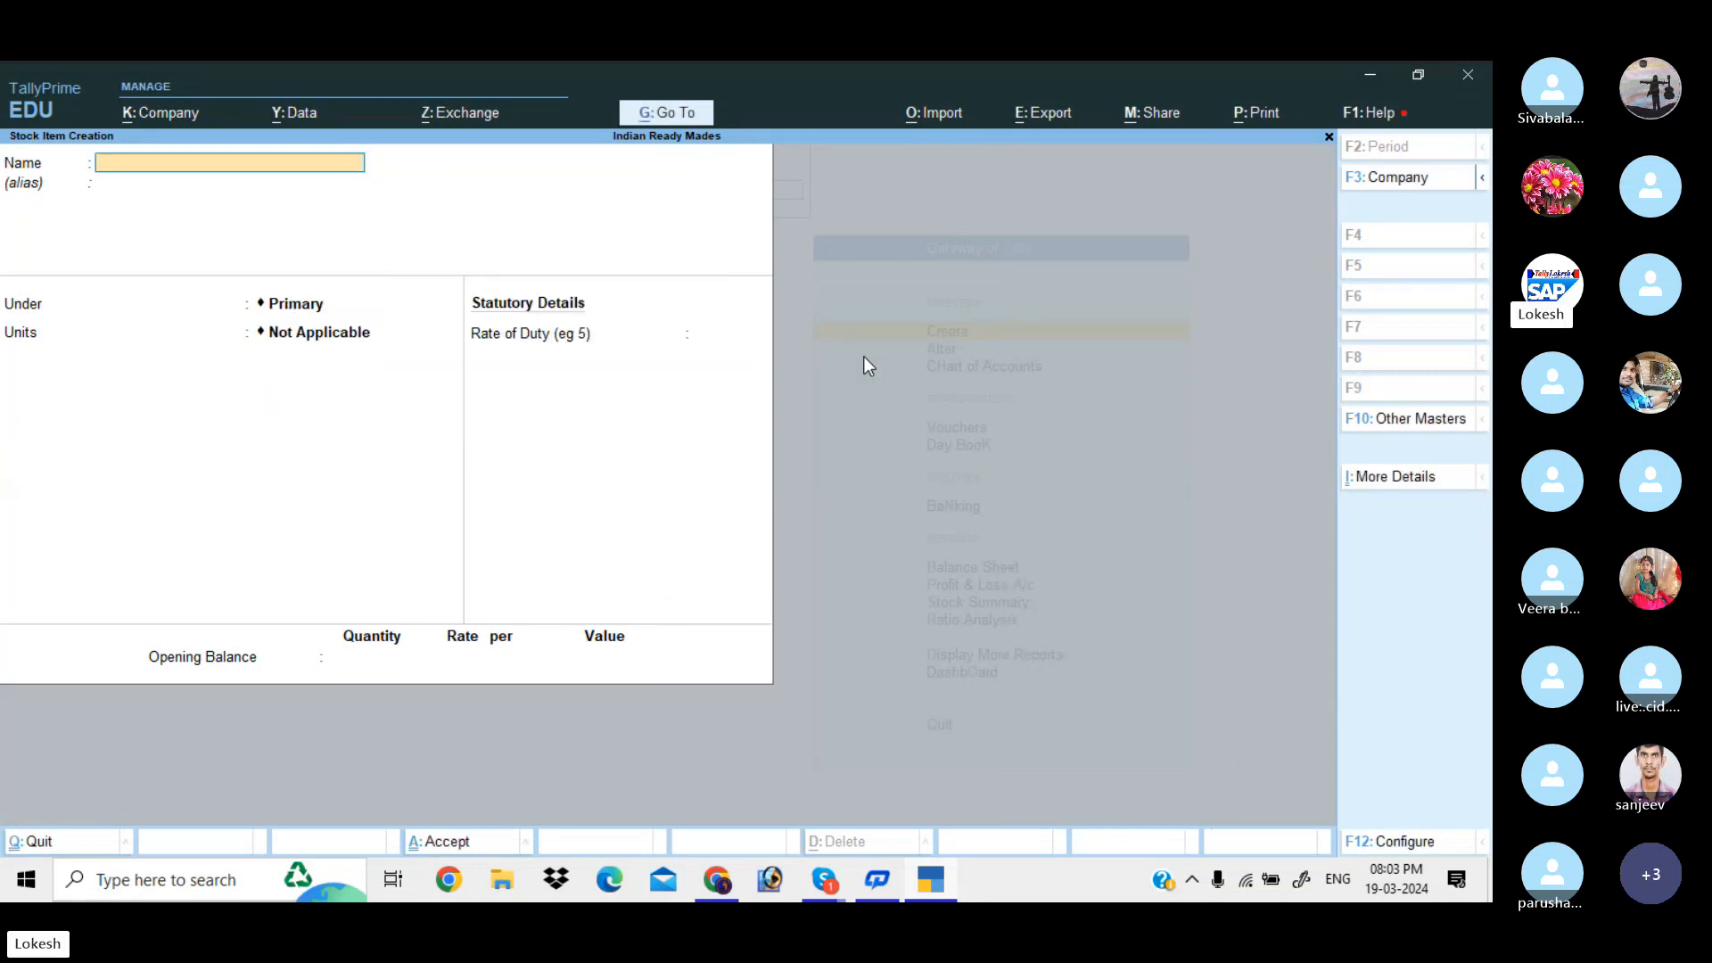
# Step: Start a new stock item named Silk Threads and place it under the Threads group
pyautogui.write('Silk')
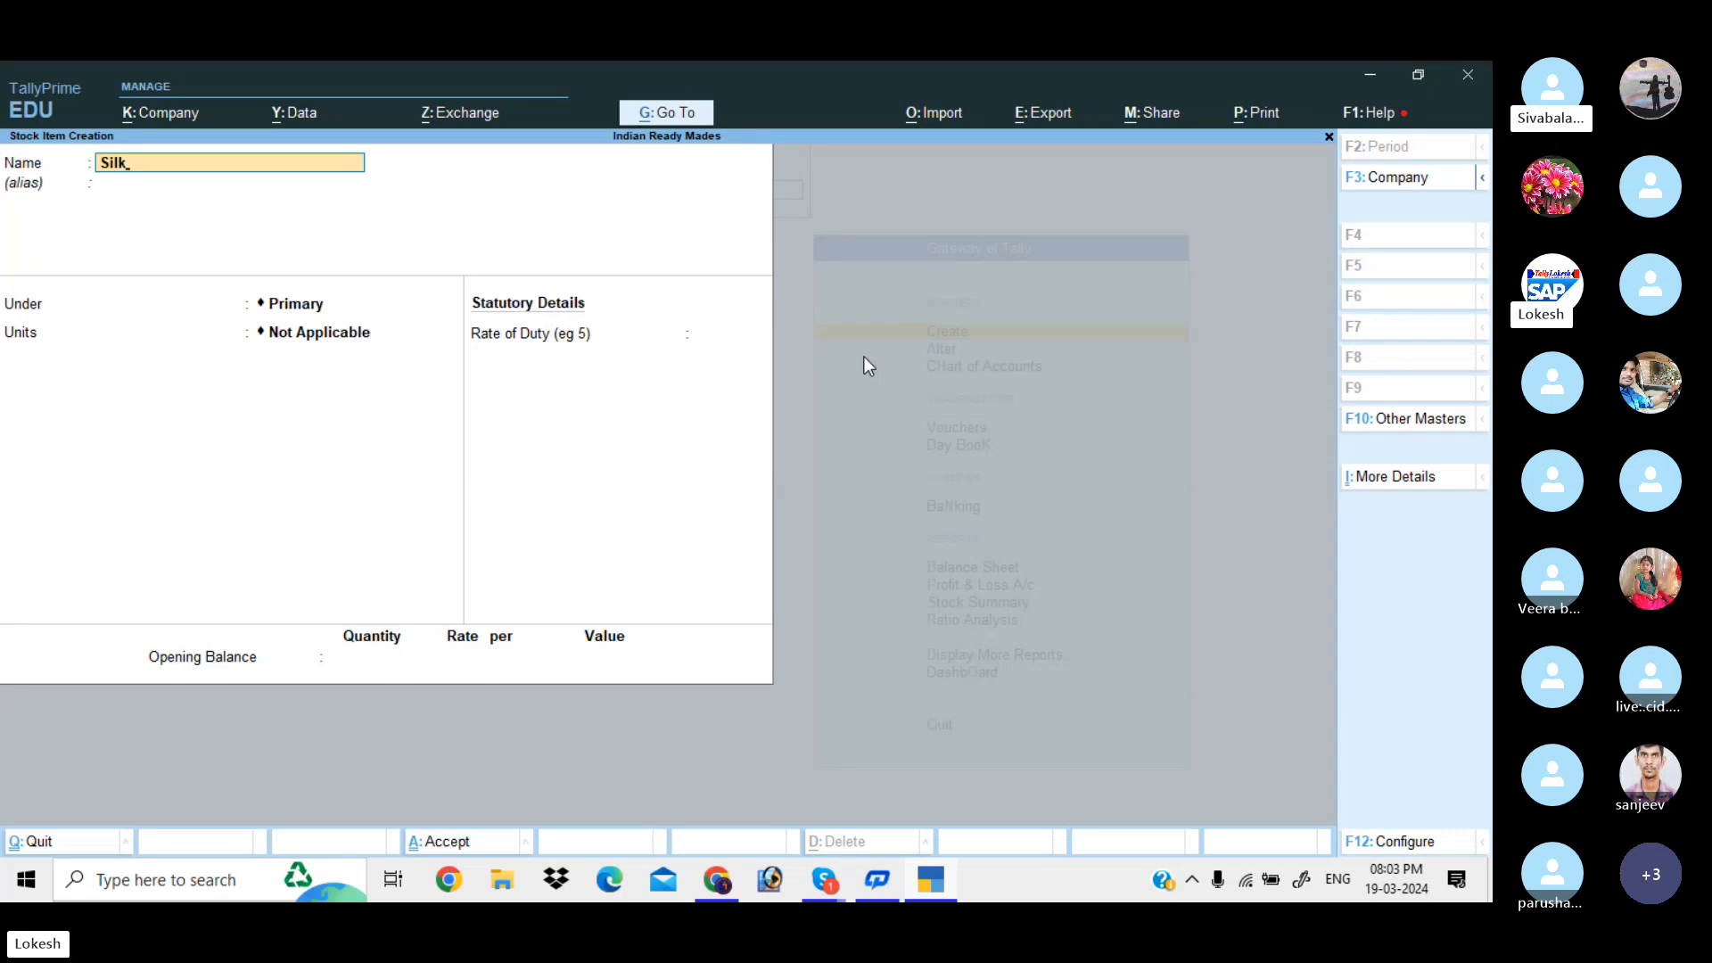
pyautogui.write('hreads')
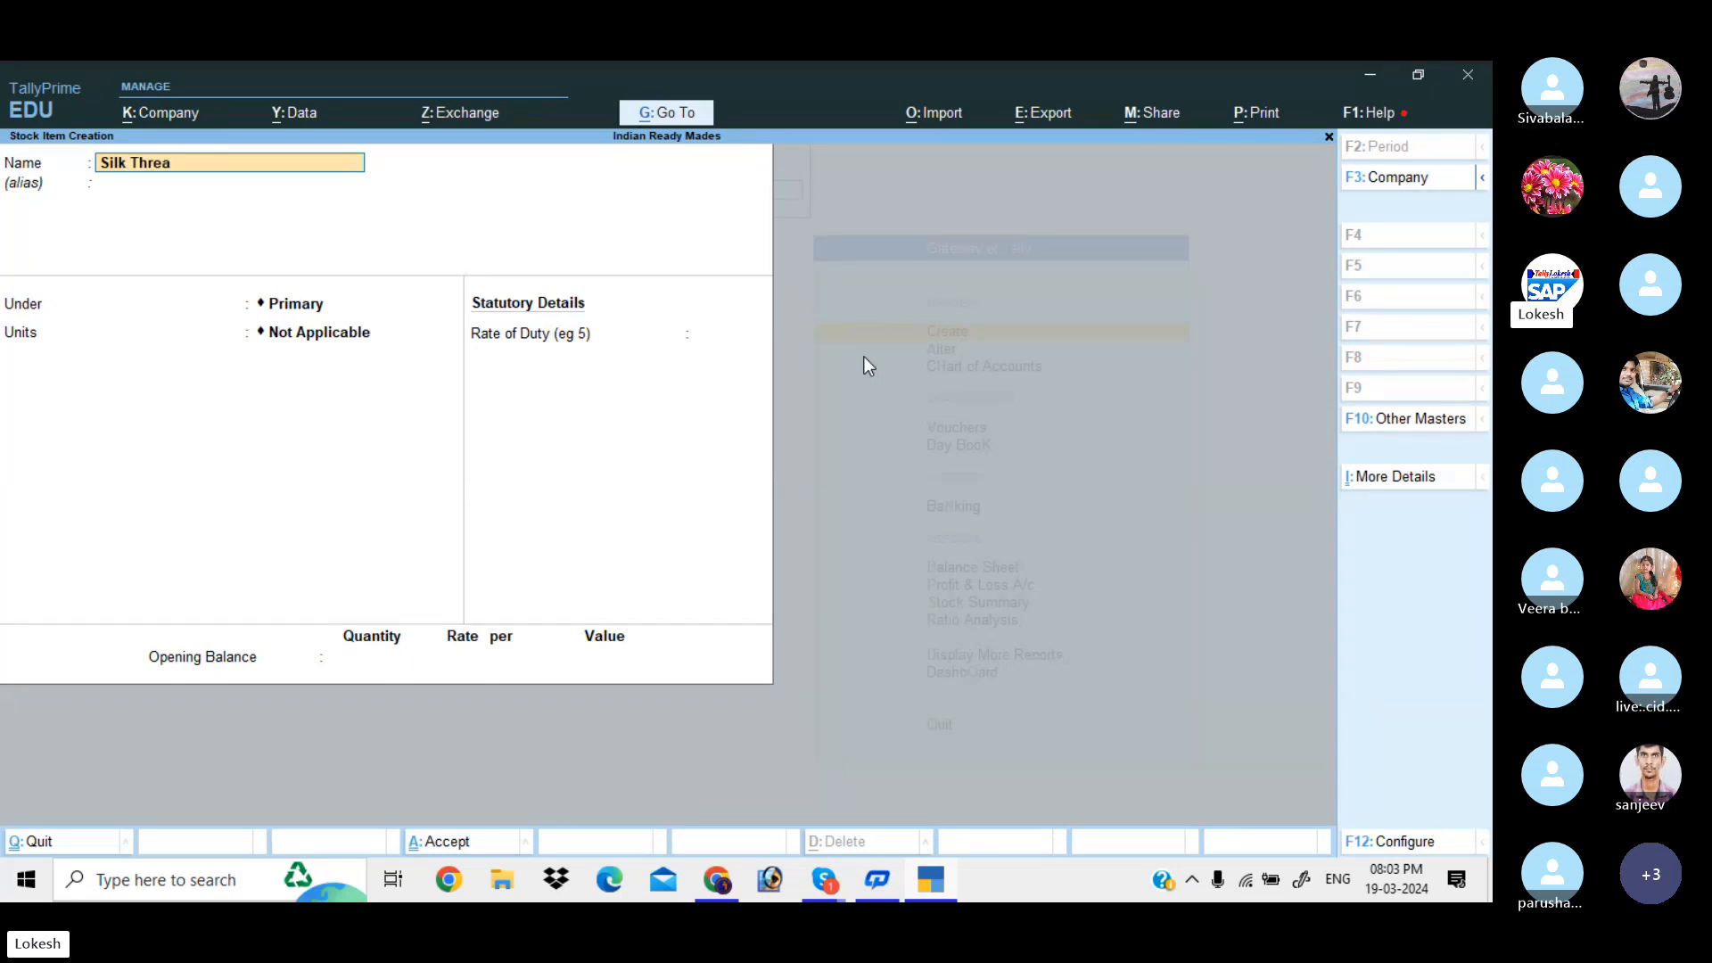
pyautogui.press('Return')
pyautogui.press('Return')
pyautogui.press('Down')
pyautogui.press('Down')
pyautogui.press('Down')
pyautogui.press('Down')
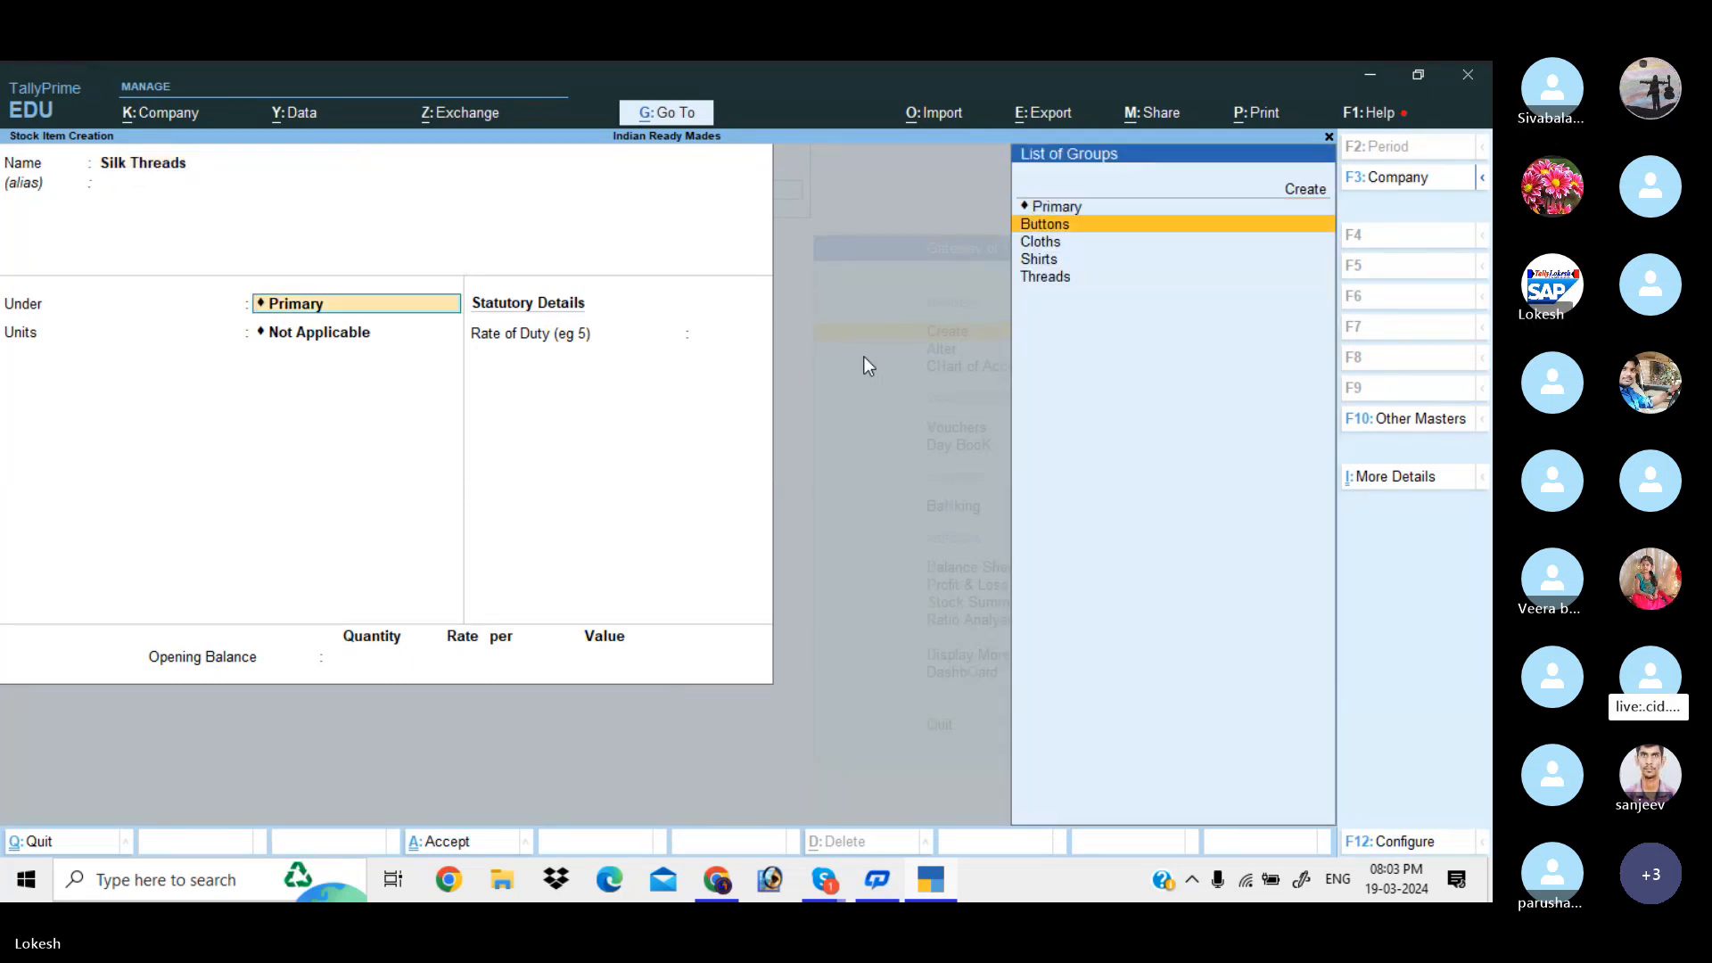
pyautogui.press('Return')
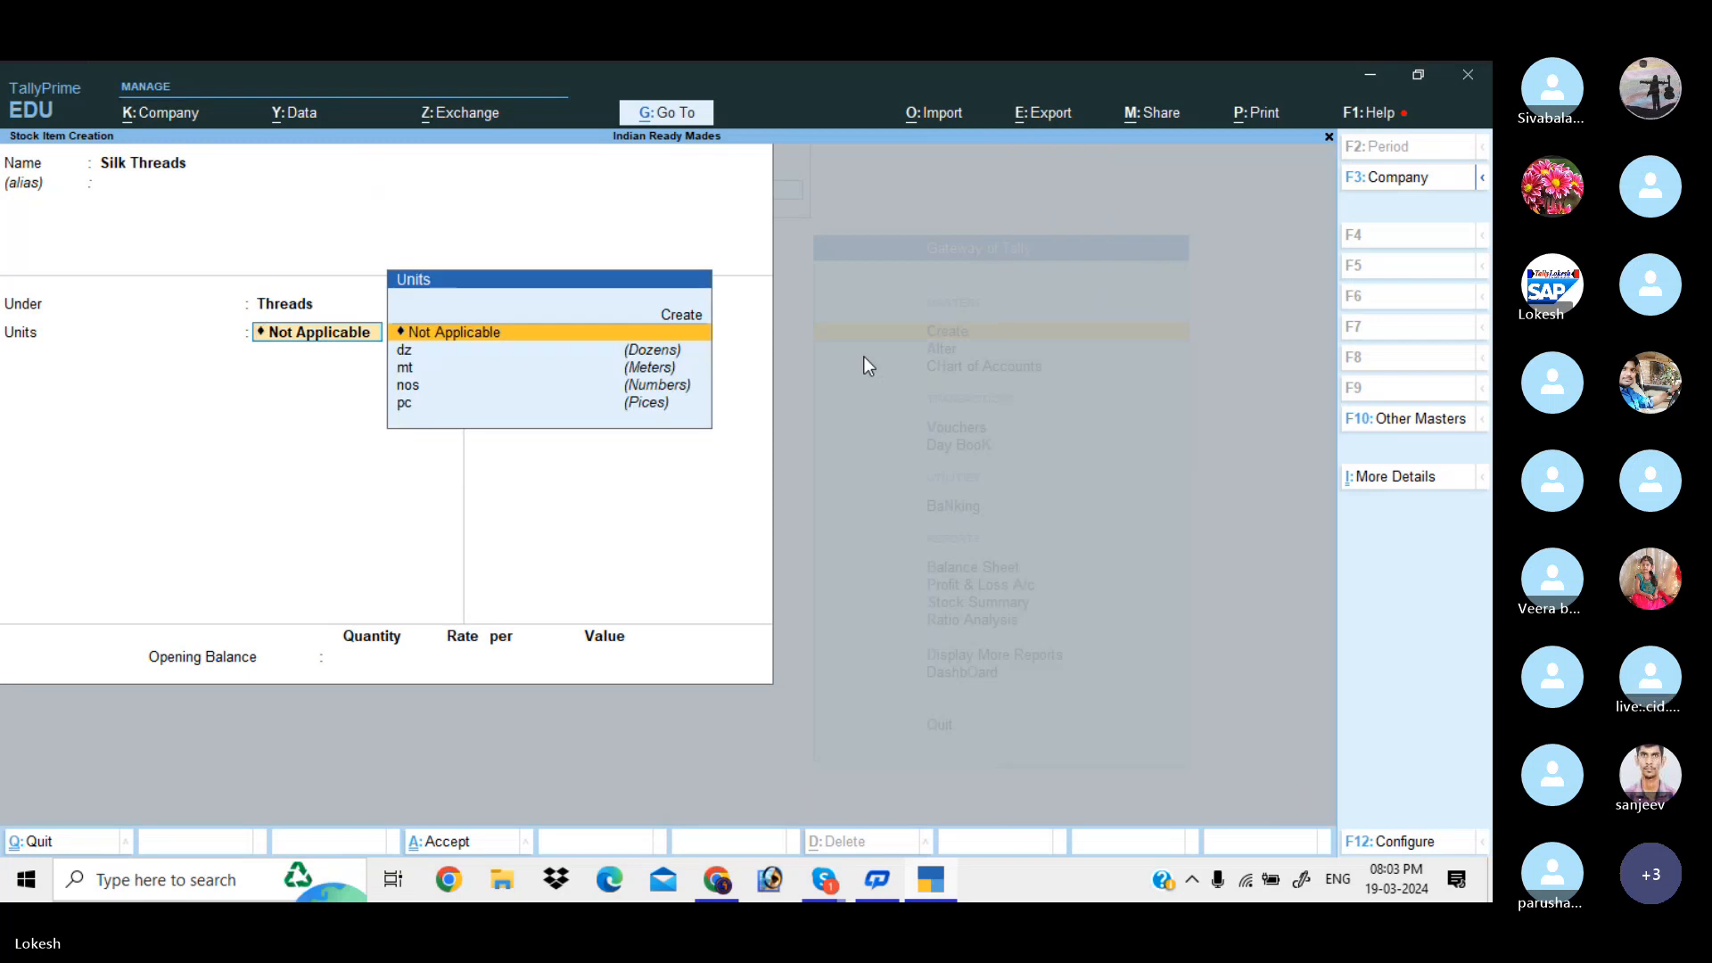
# Step: Set the unit of Silk Threads to pc and save the item without an opening balance
pyautogui.press('Down')
pyautogui.press('Down')
pyautogui.press('Down')
pyautogui.press('Down')
pyautogui.press('Return')
pyautogui.press('Return')
pyautogui.press('Return')
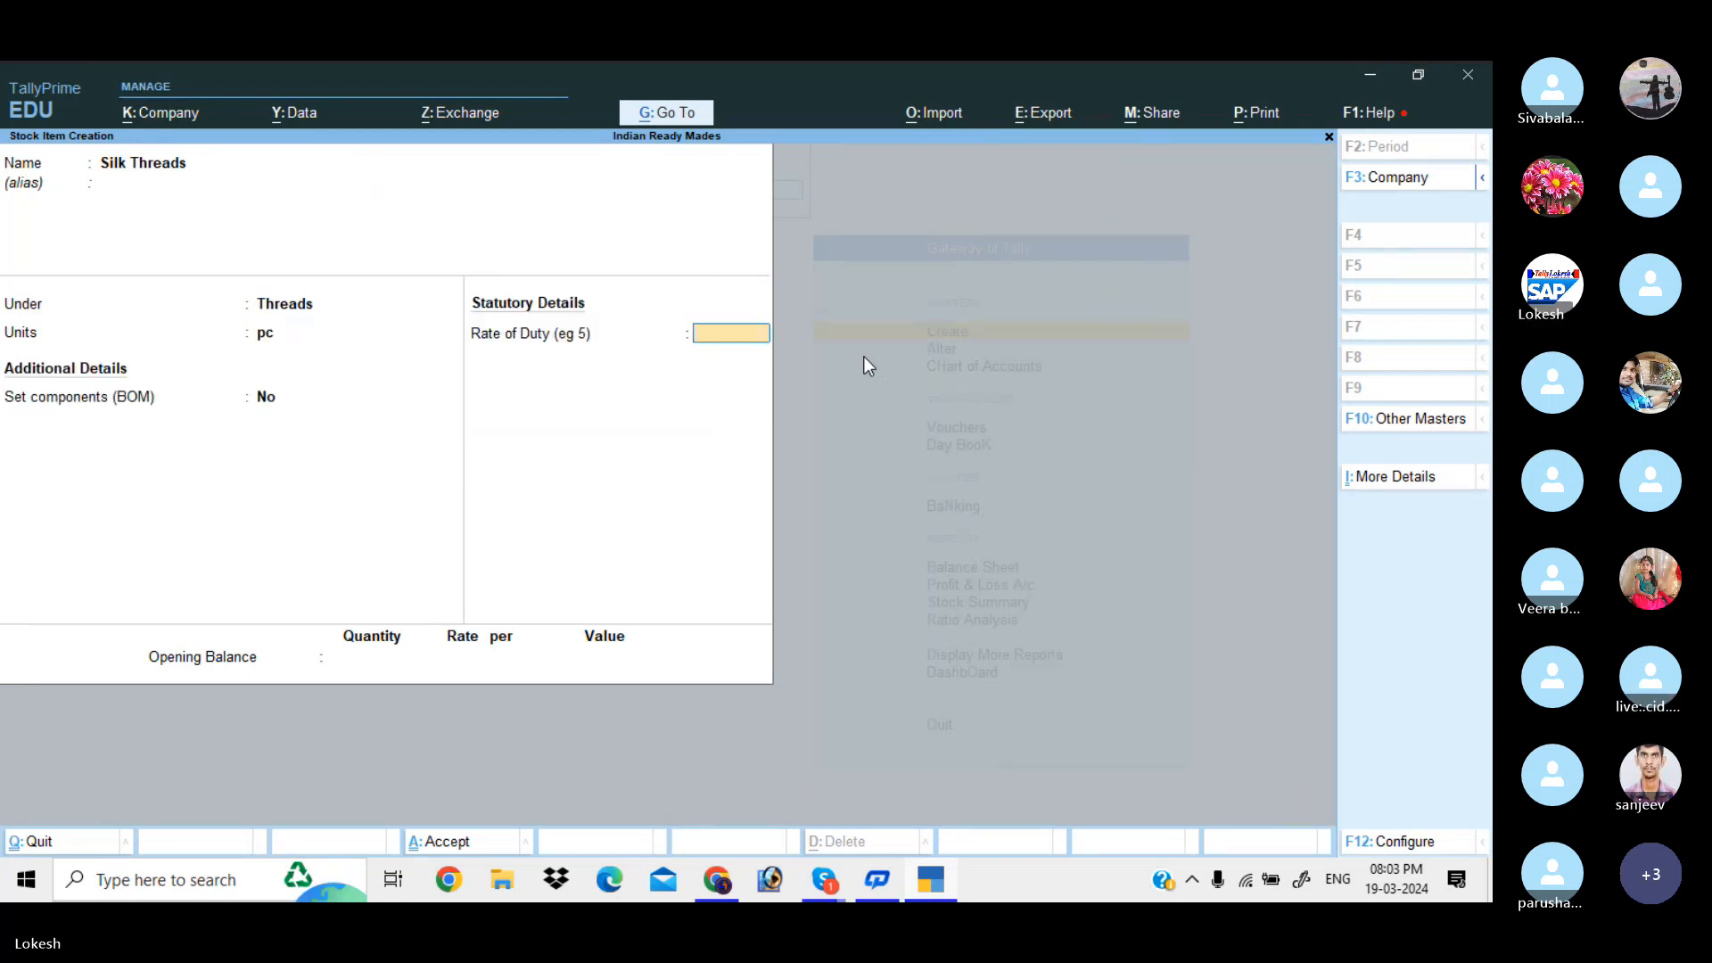
pyautogui.press('Return')
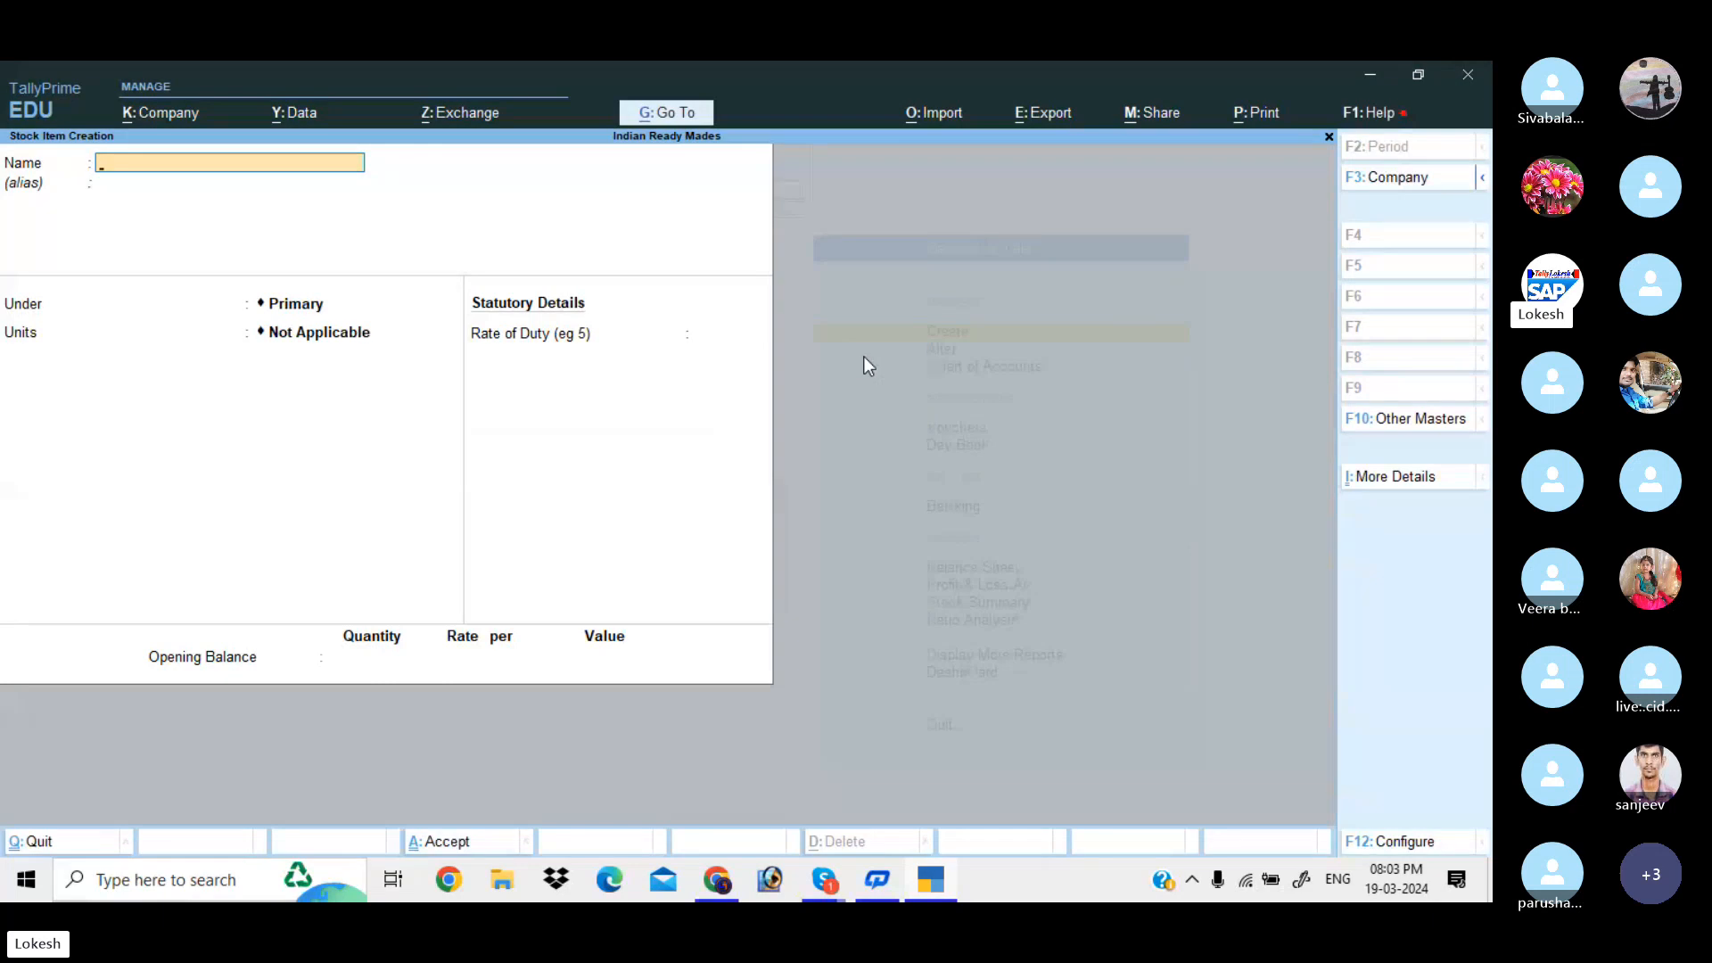
# Step: Create a stock item named Cotton Threads under the Threads group with unit pc and no opening balance
pyautogui.write('Cotton threads')
pyautogui.press('Return')
pyautogui.press('Return')
pyautogui.press('Down')
pyautogui.press('Down')
pyautogui.press('Down')
pyautogui.press('Down')
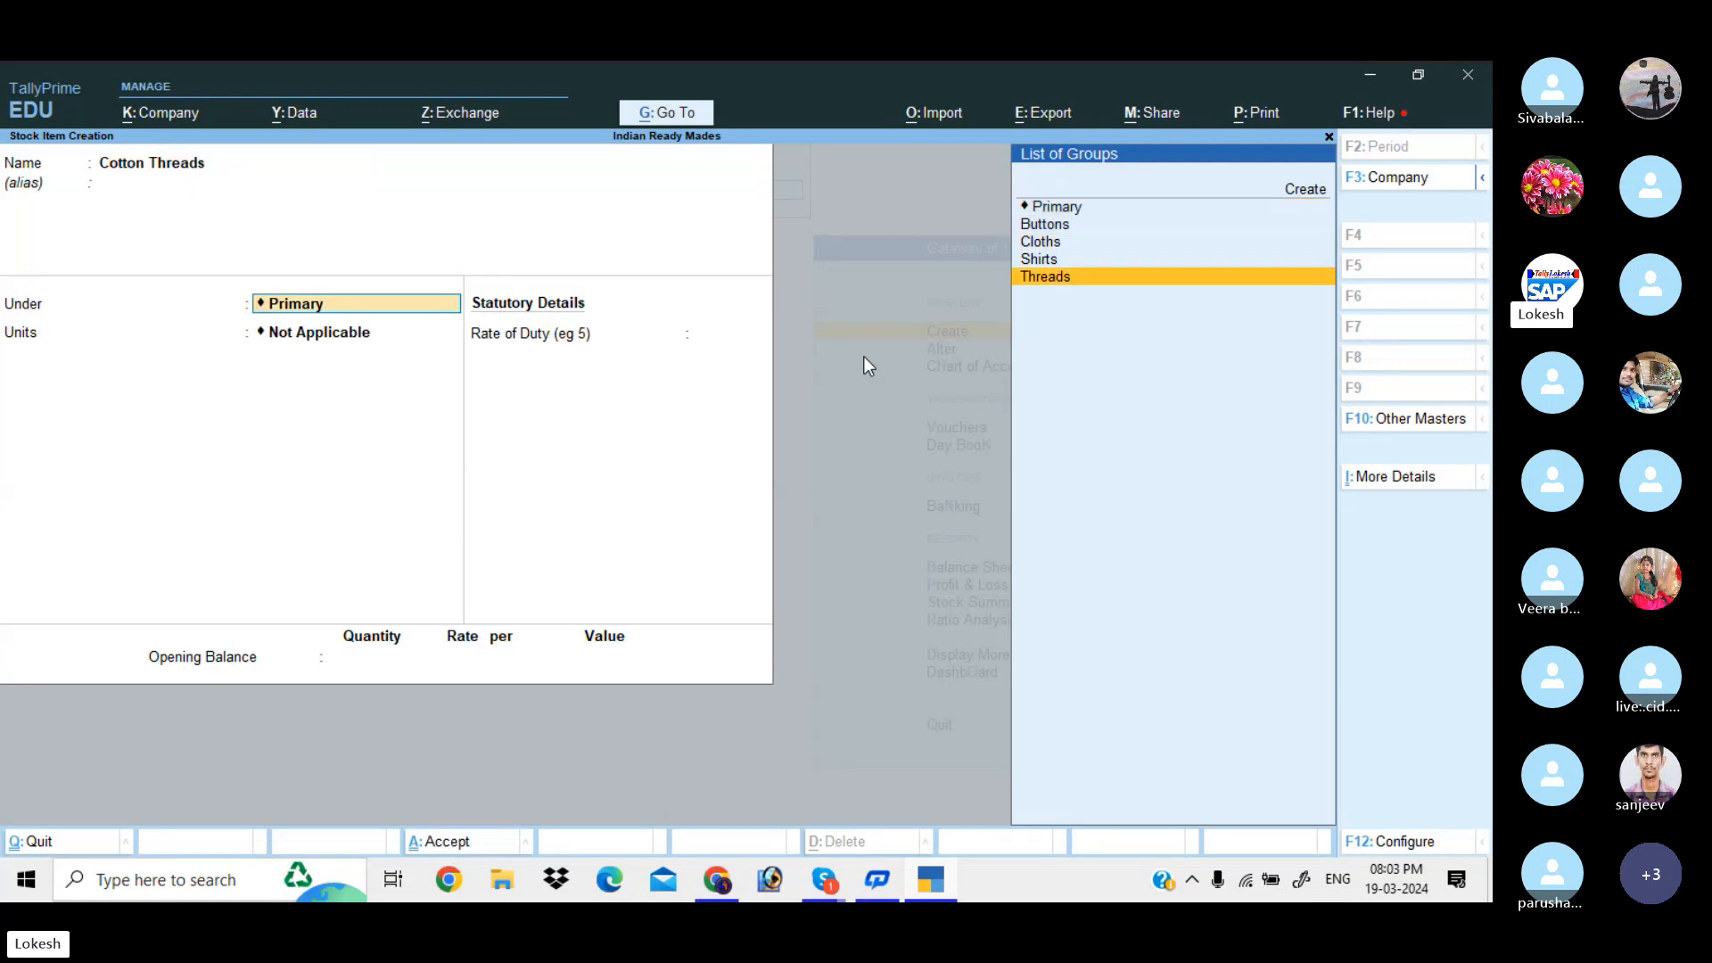
pyautogui.press('Return')
pyautogui.press('Return')
pyautogui.press('Return')
pyautogui.press('Return')
pyautogui.press('Return')
pyautogui.press('Return')
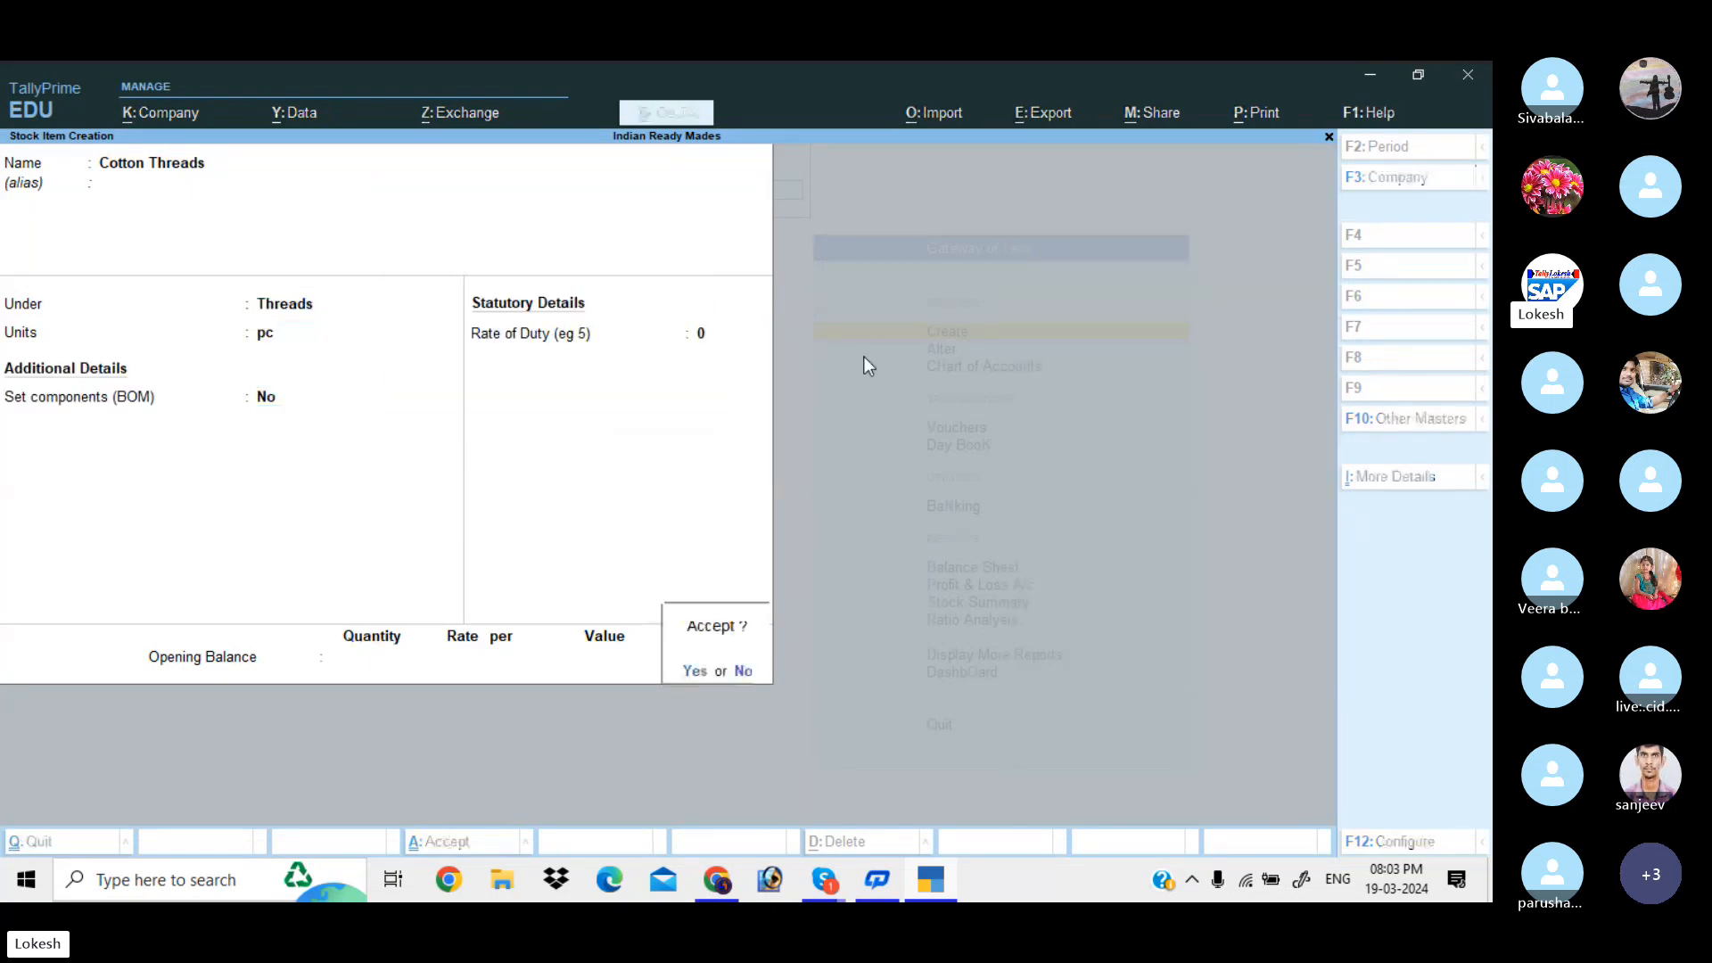
# Step: Create a stock item named Caller Material under Primary with unit pc and no opening balance
pyautogui.write('Caller')
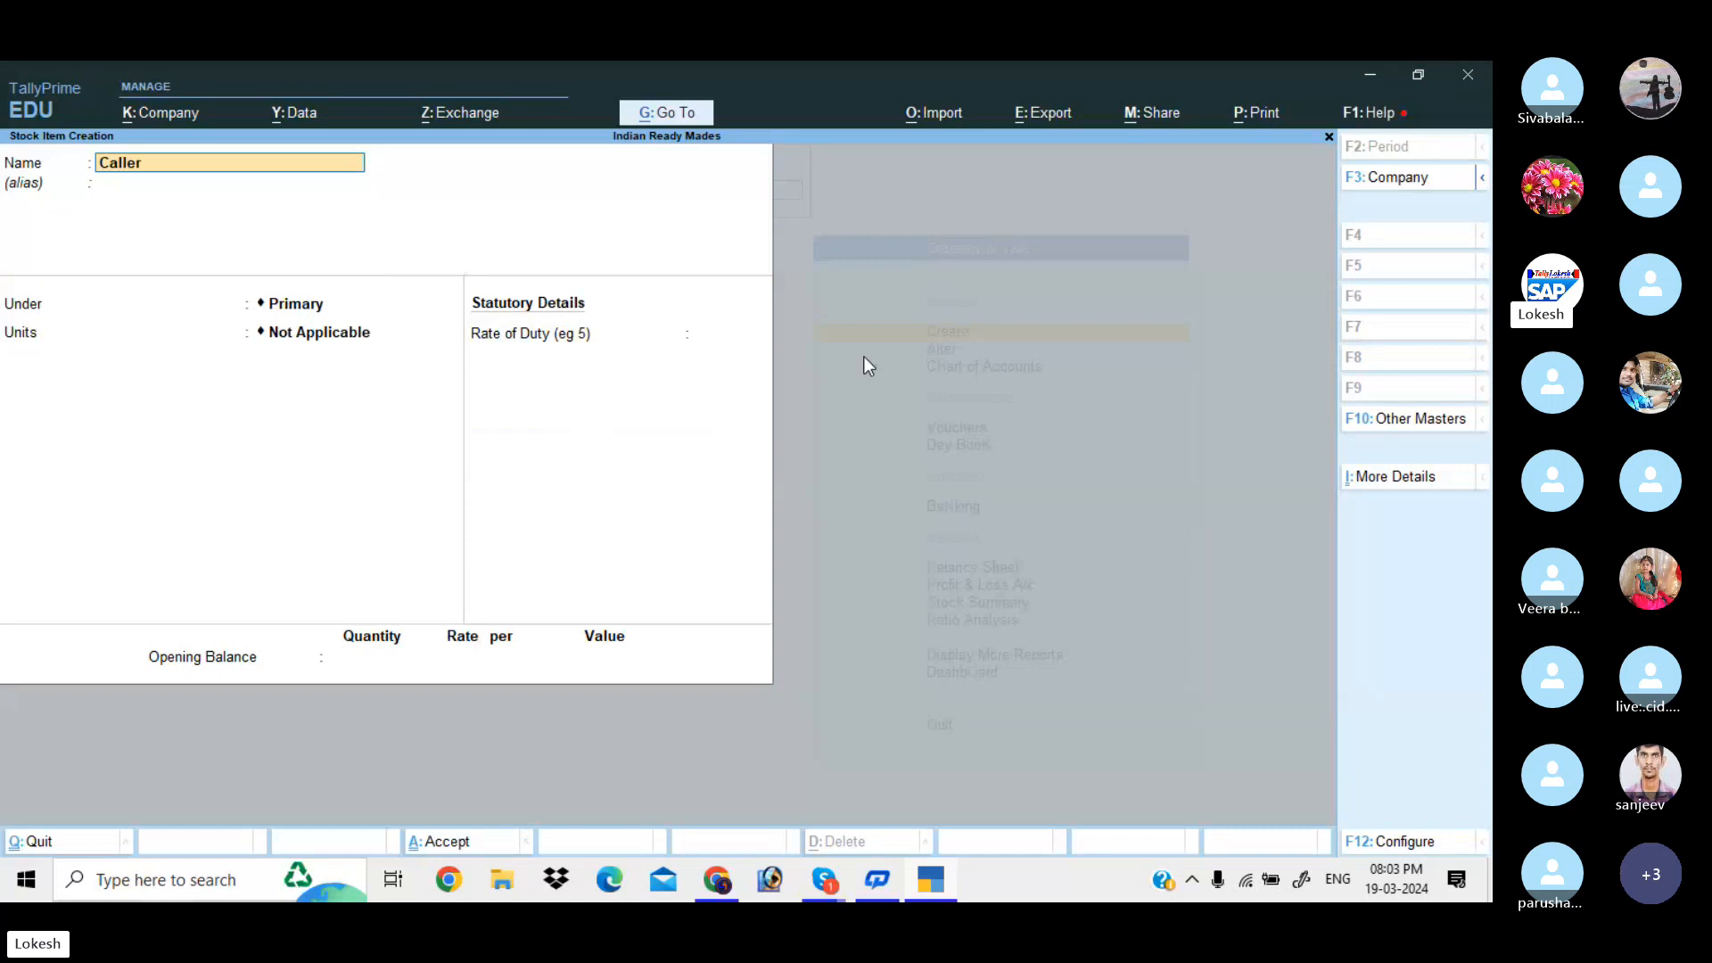
pyautogui.write(' Material')
pyautogui.press('Return')
pyautogui.press('Return')
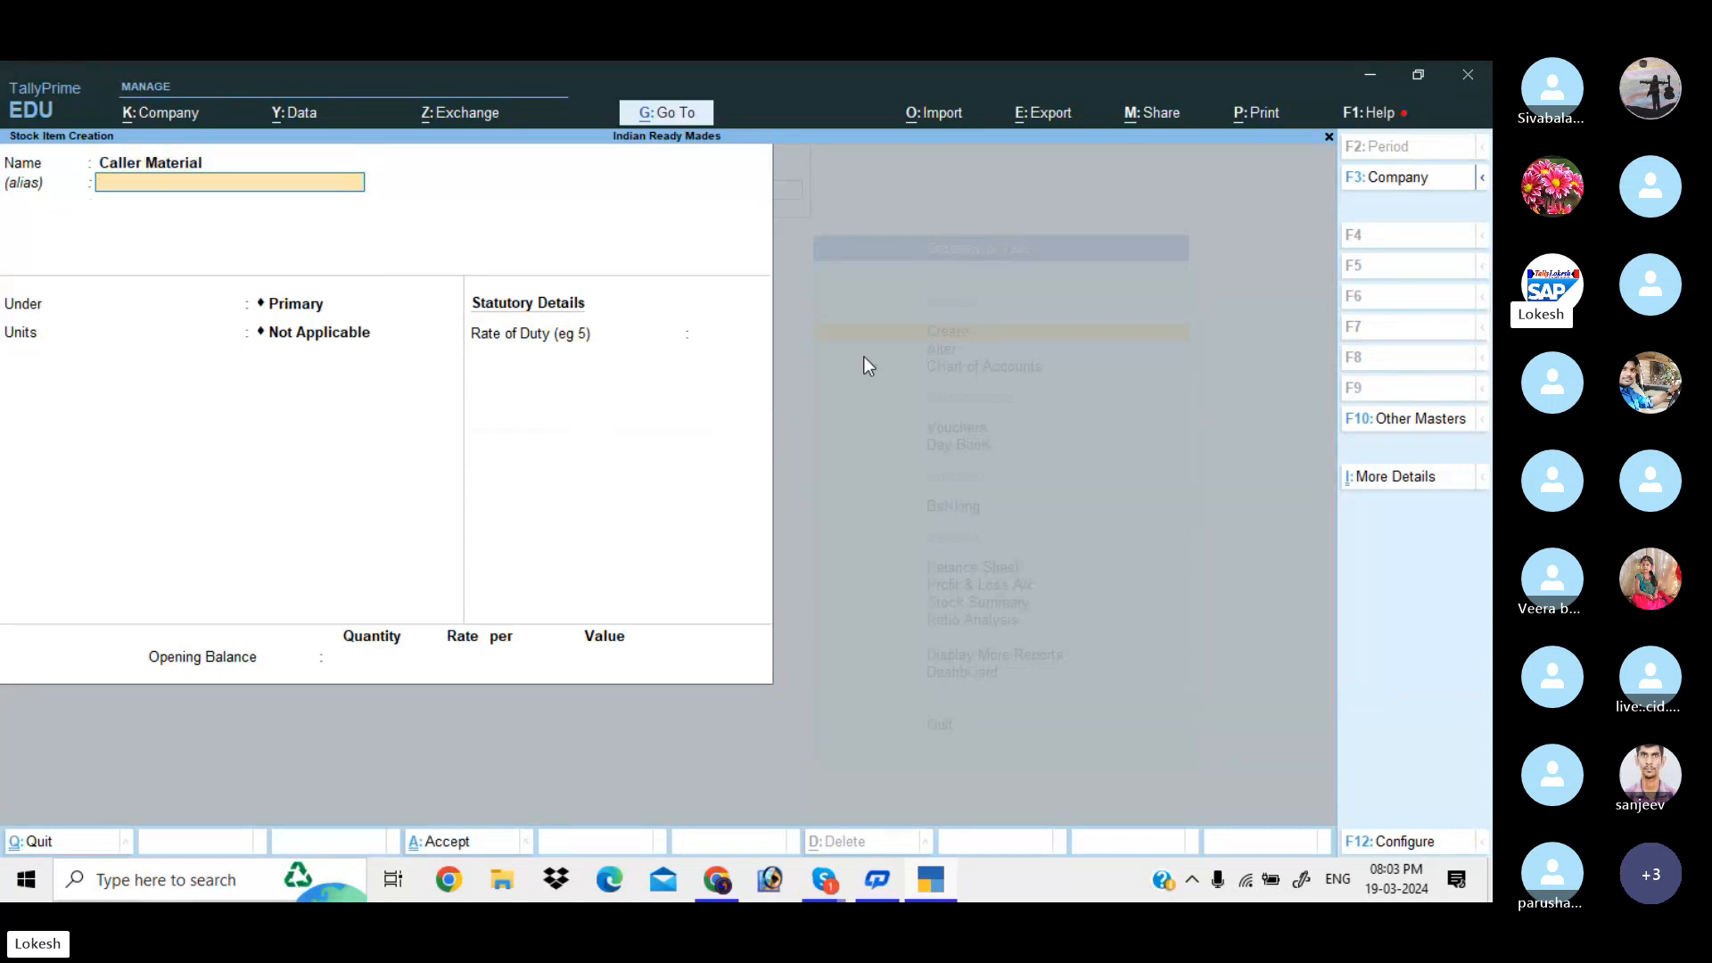
pyautogui.press('Return')
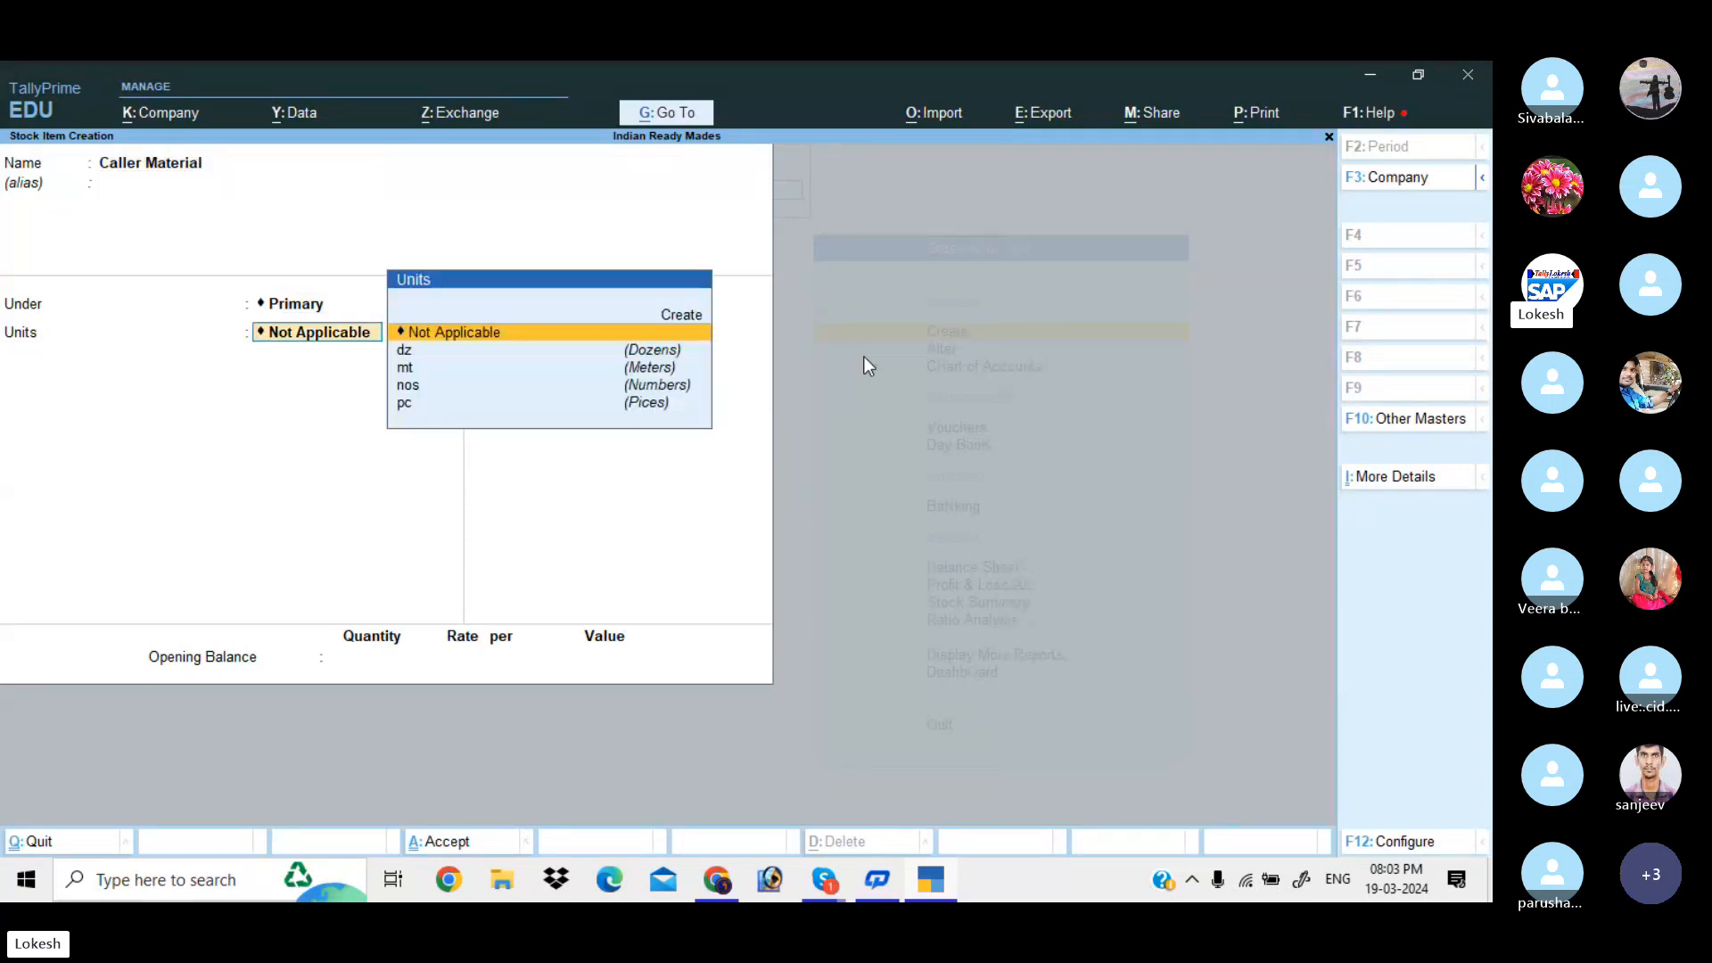
pyautogui.press('Down')
pyautogui.press('Down')
pyautogui.press('Down')
pyautogui.press('Down')
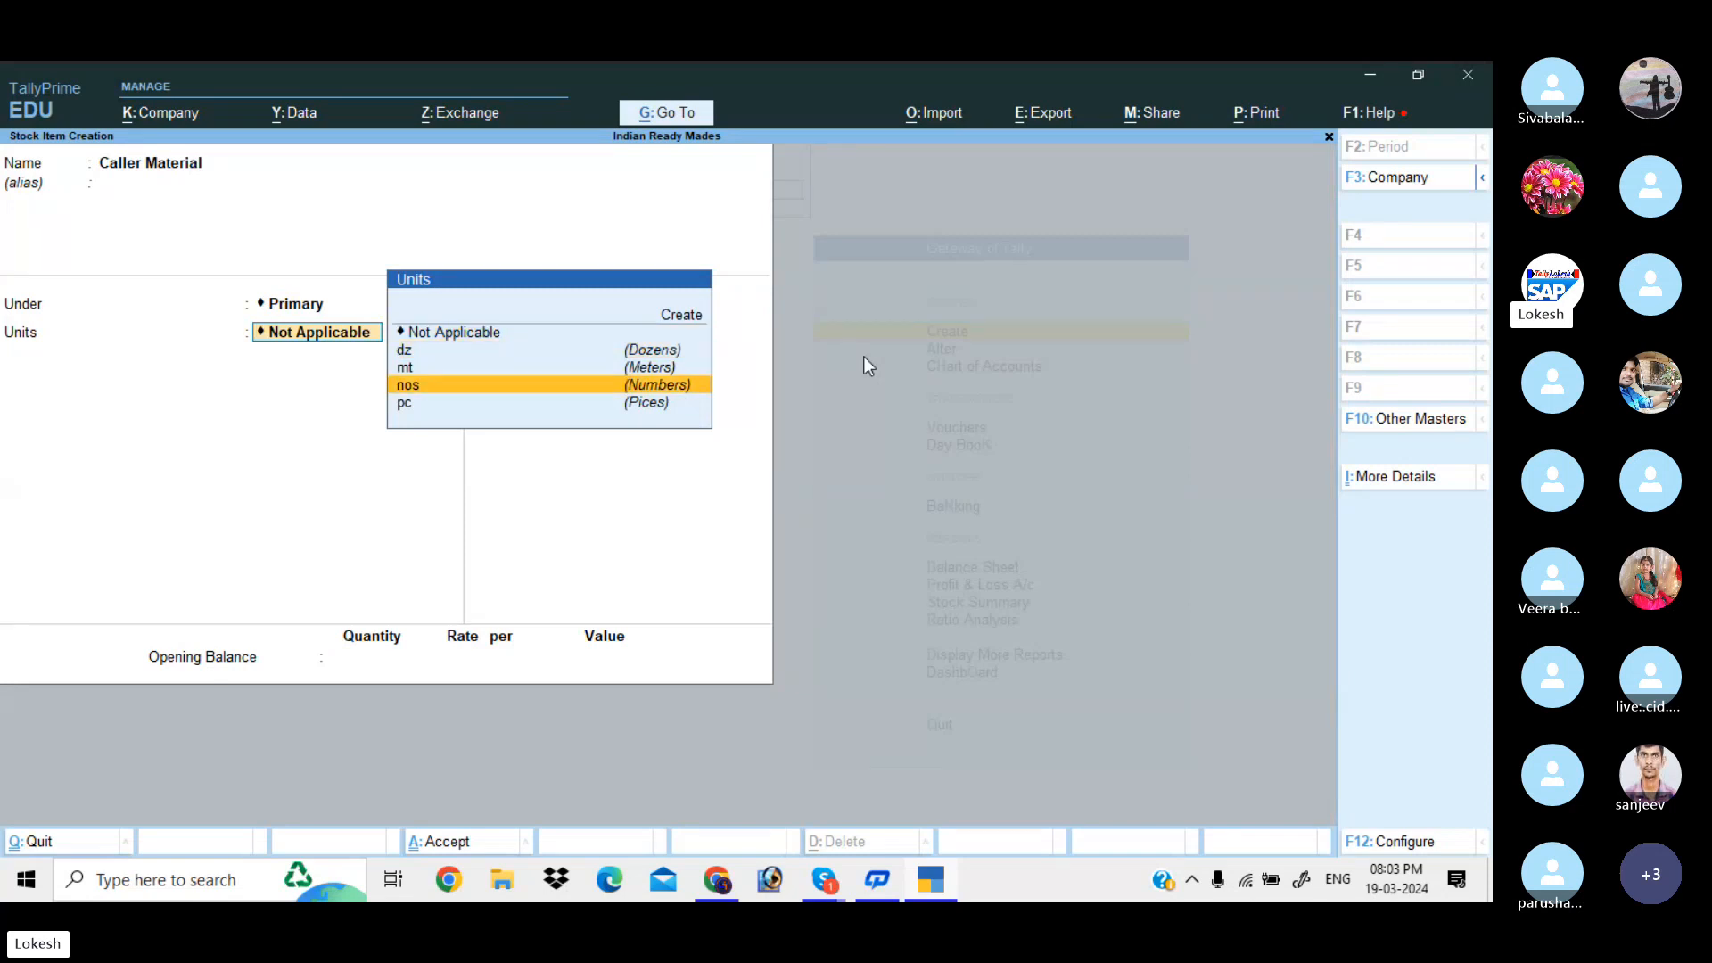
pyautogui.press('Return')
pyautogui.press('Return')
pyautogui.press('Return')
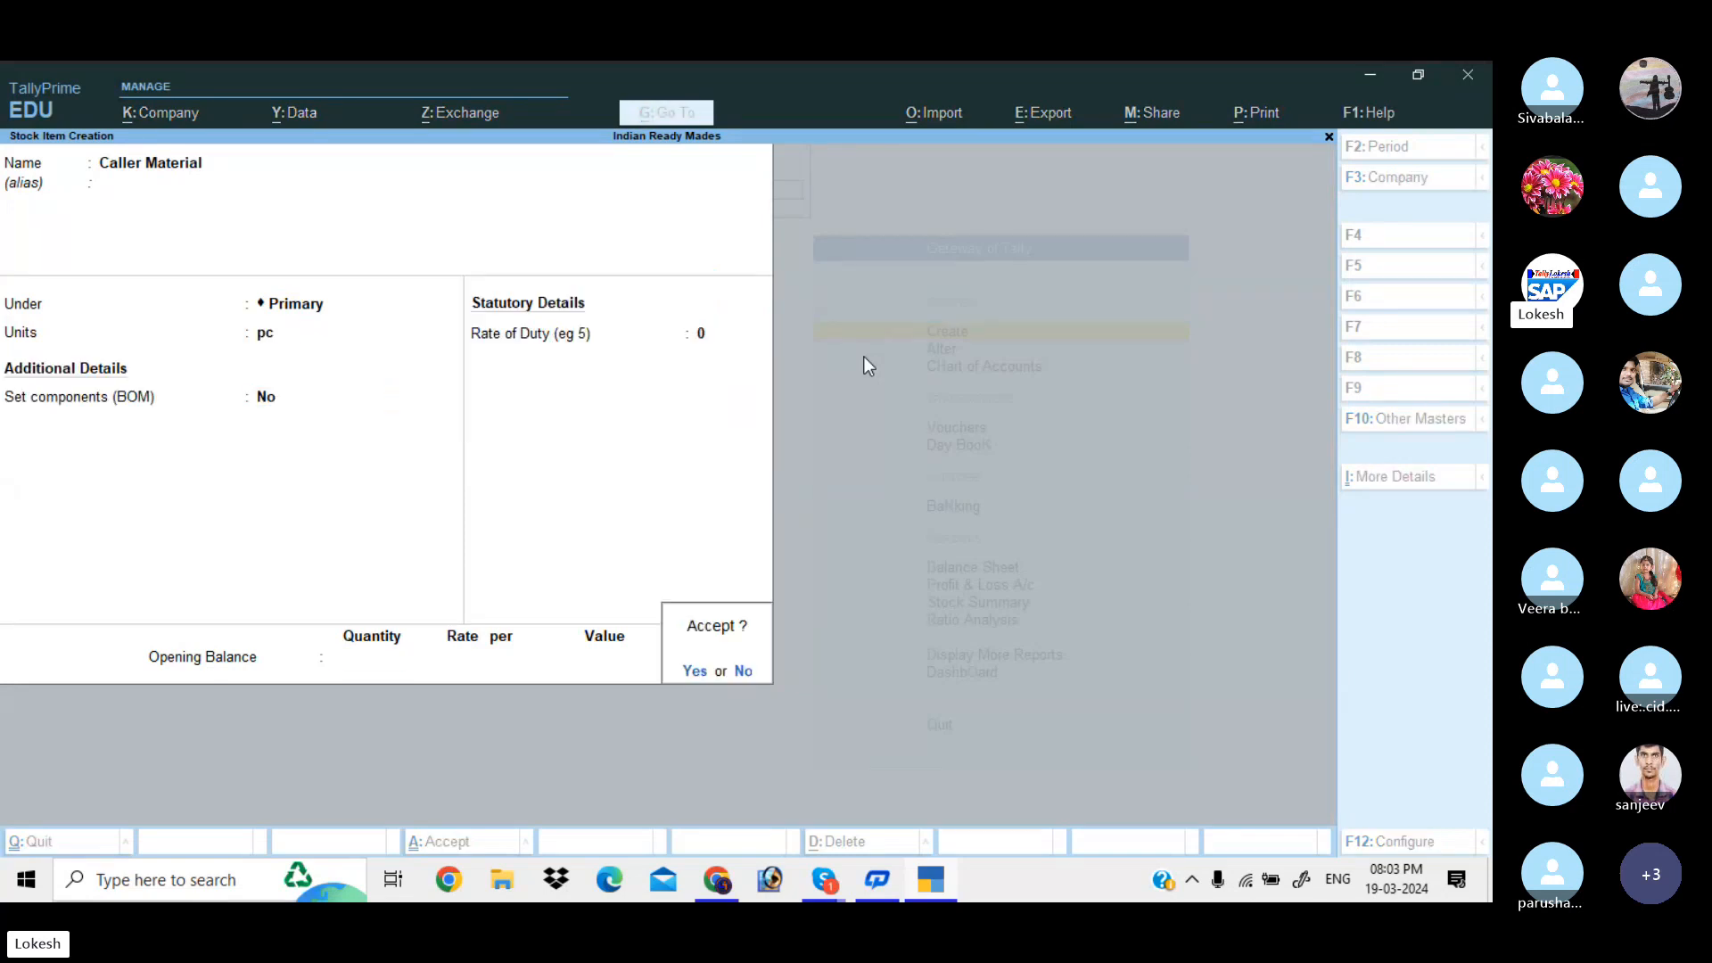
pyautogui.press('Return')
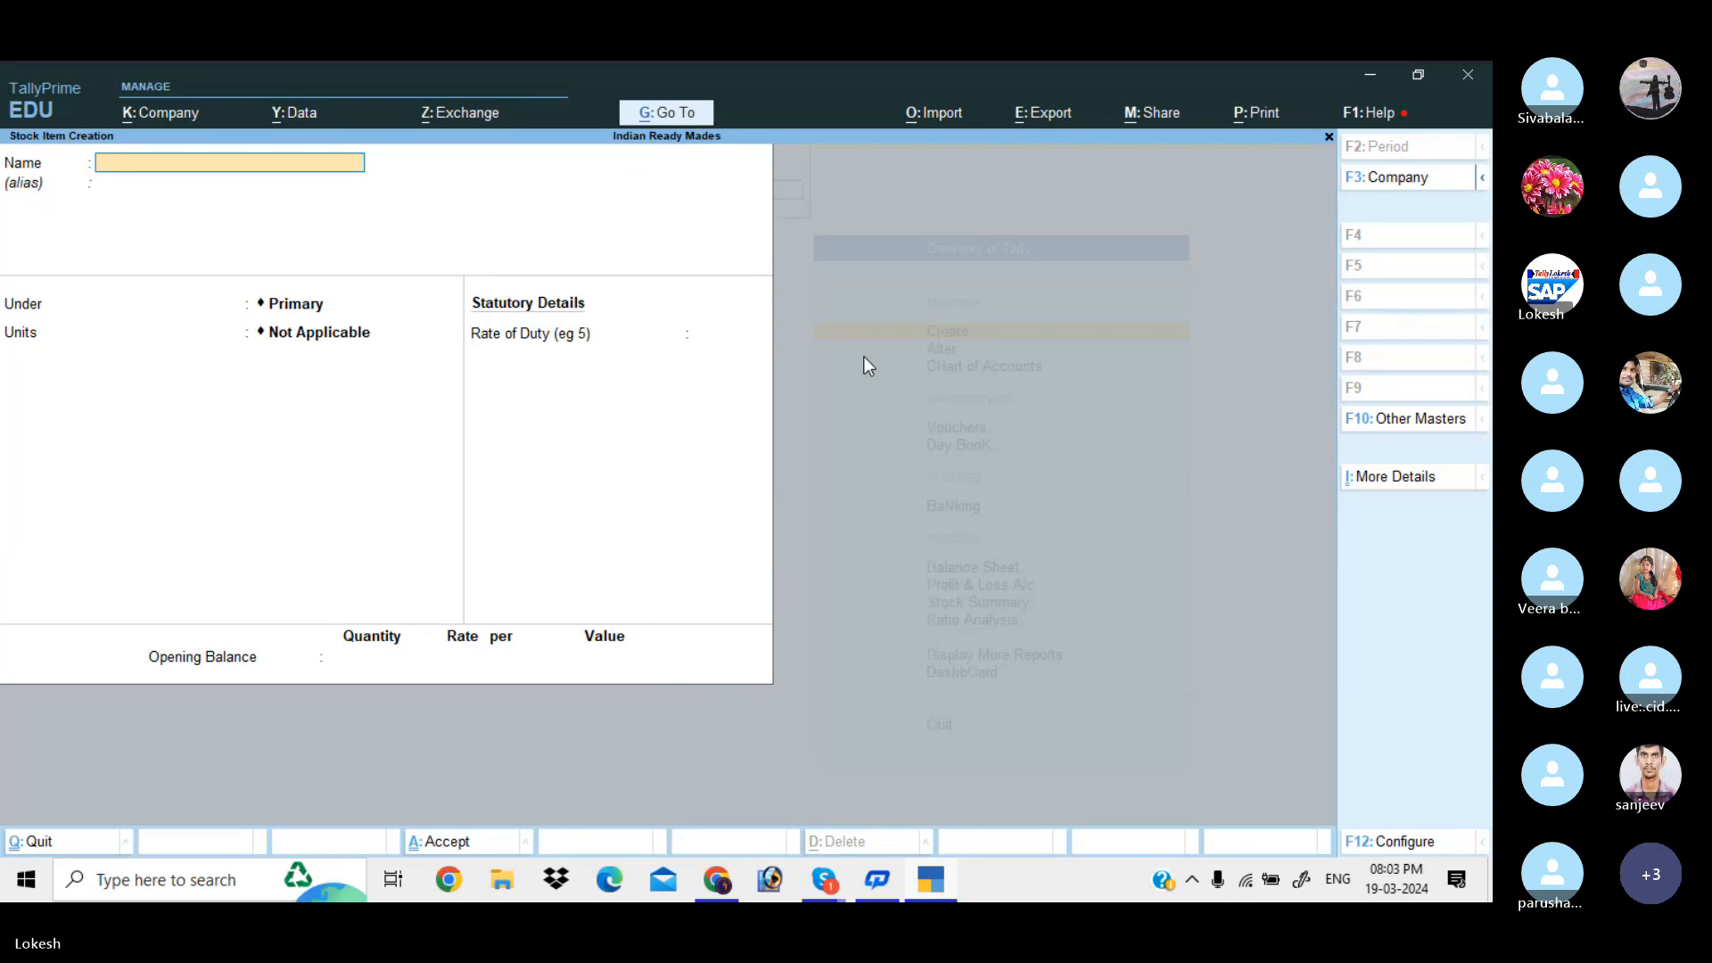
# Step: Start a new stock item named Half Shirts and place it under the Shirts group
pyautogui.write('Hfl')
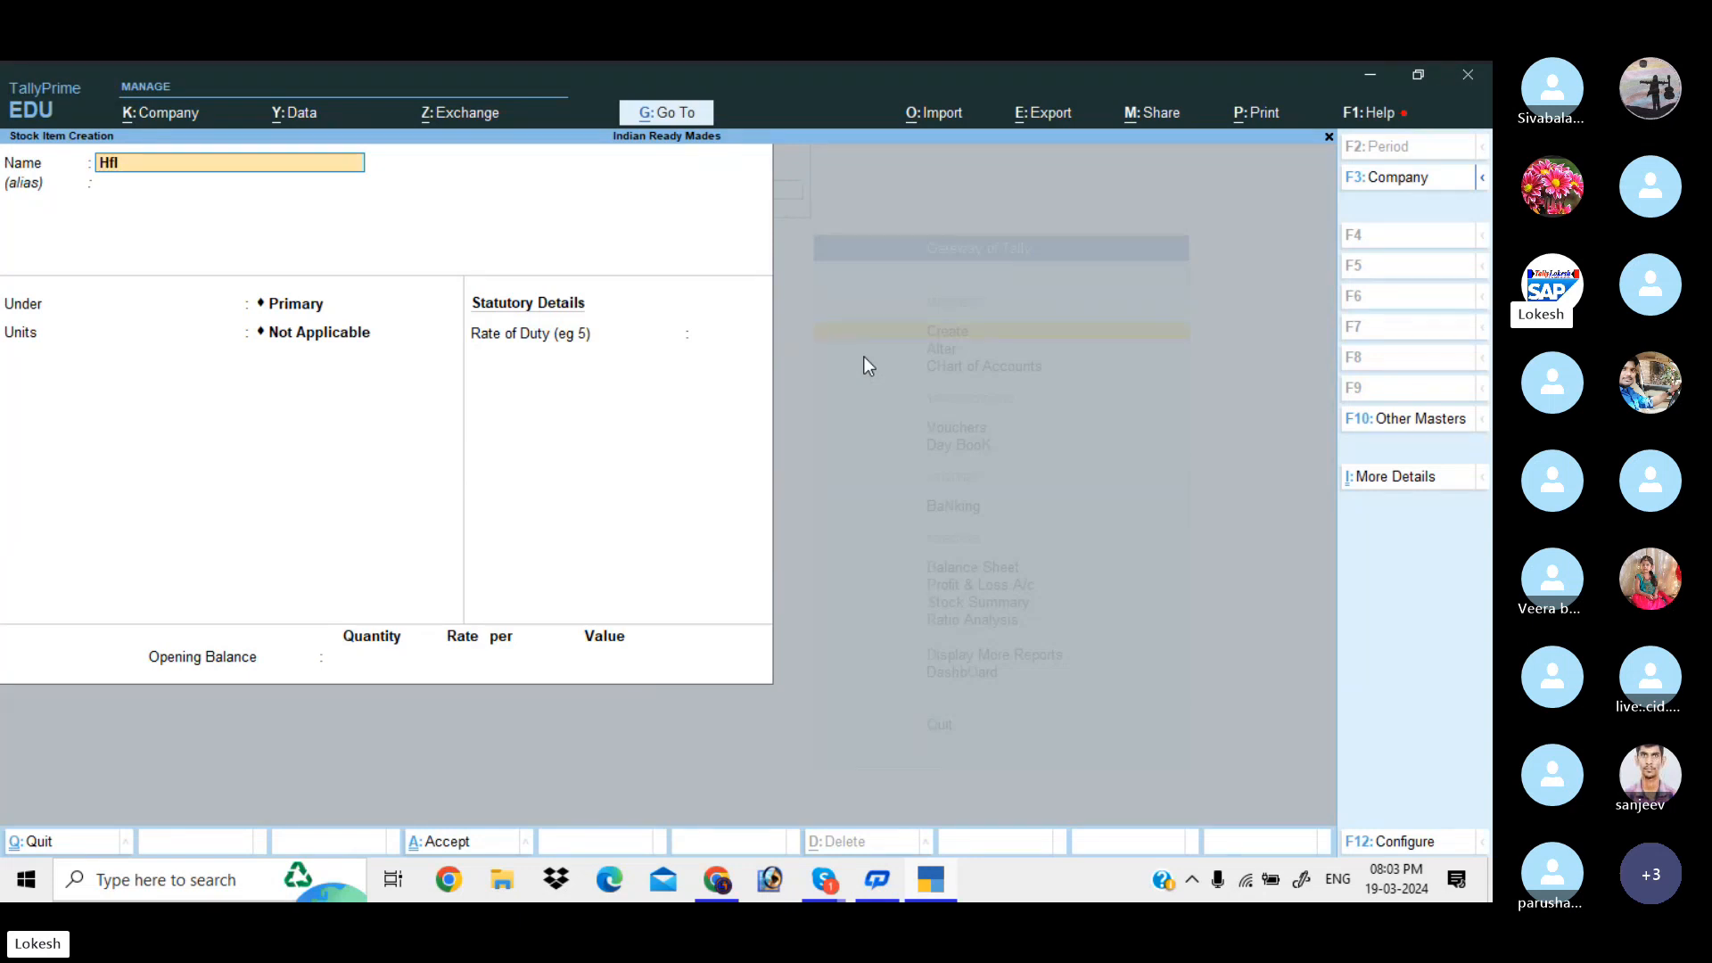
pyautogui.press('BackSpace')
pyautogui.write('alf Shirts')
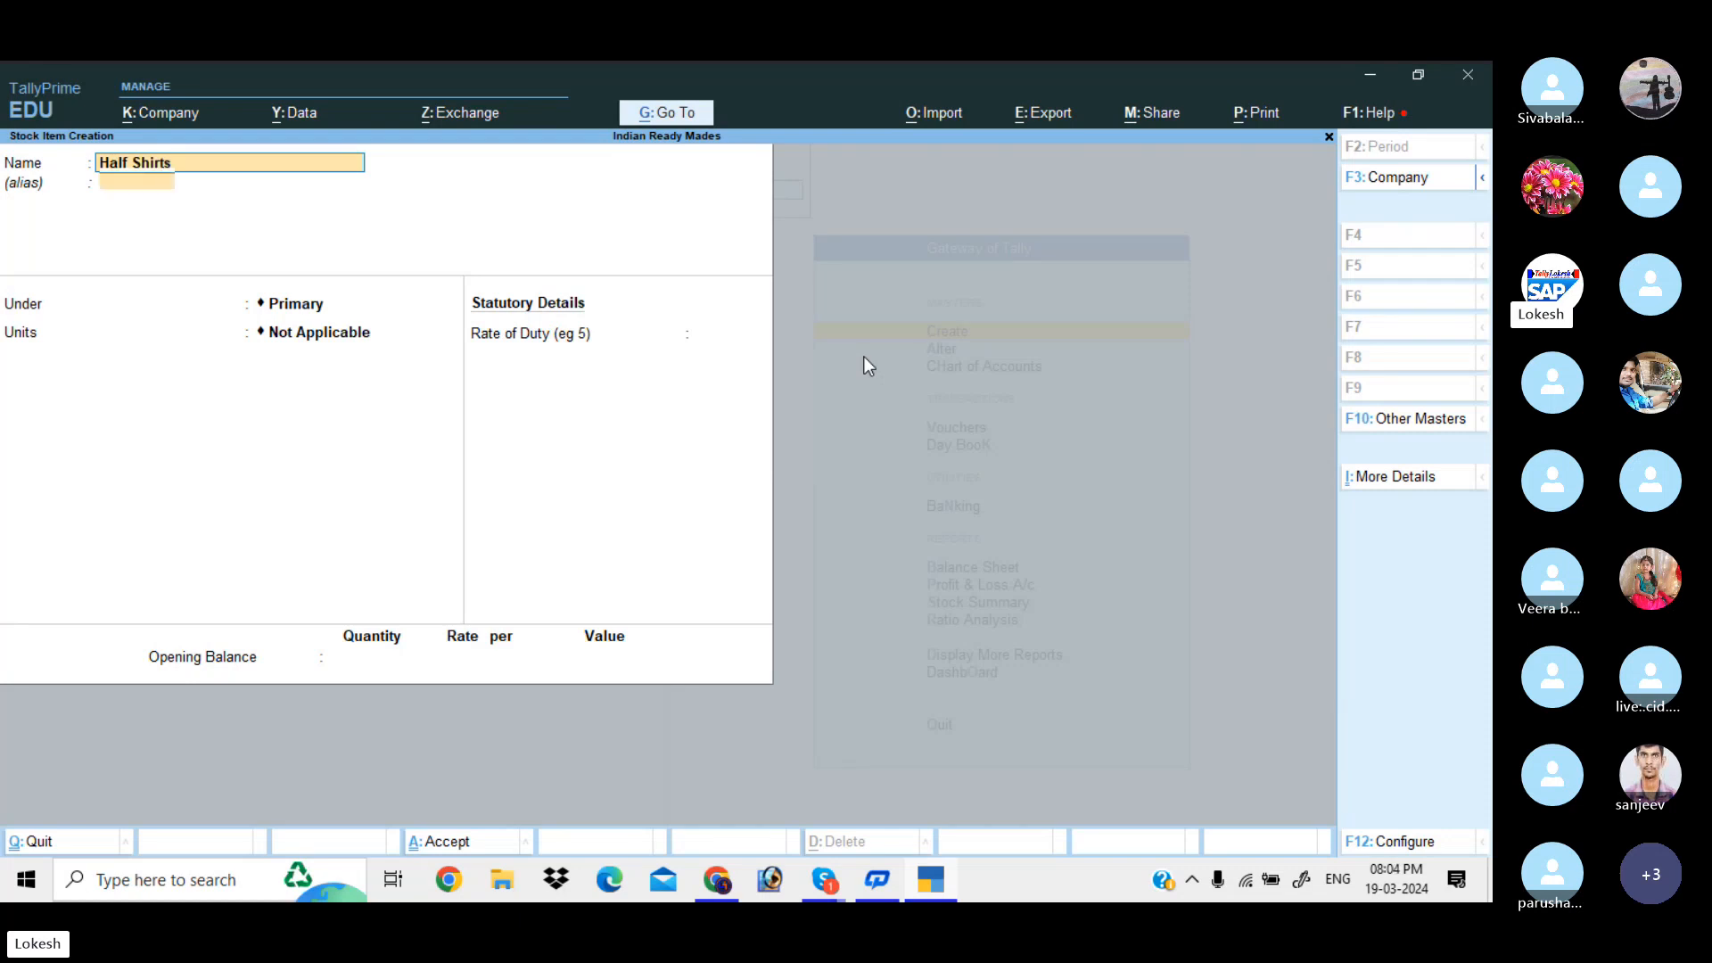
pyautogui.press('Return')
pyautogui.press('Down')
pyautogui.press('Down')
pyautogui.press('Down')
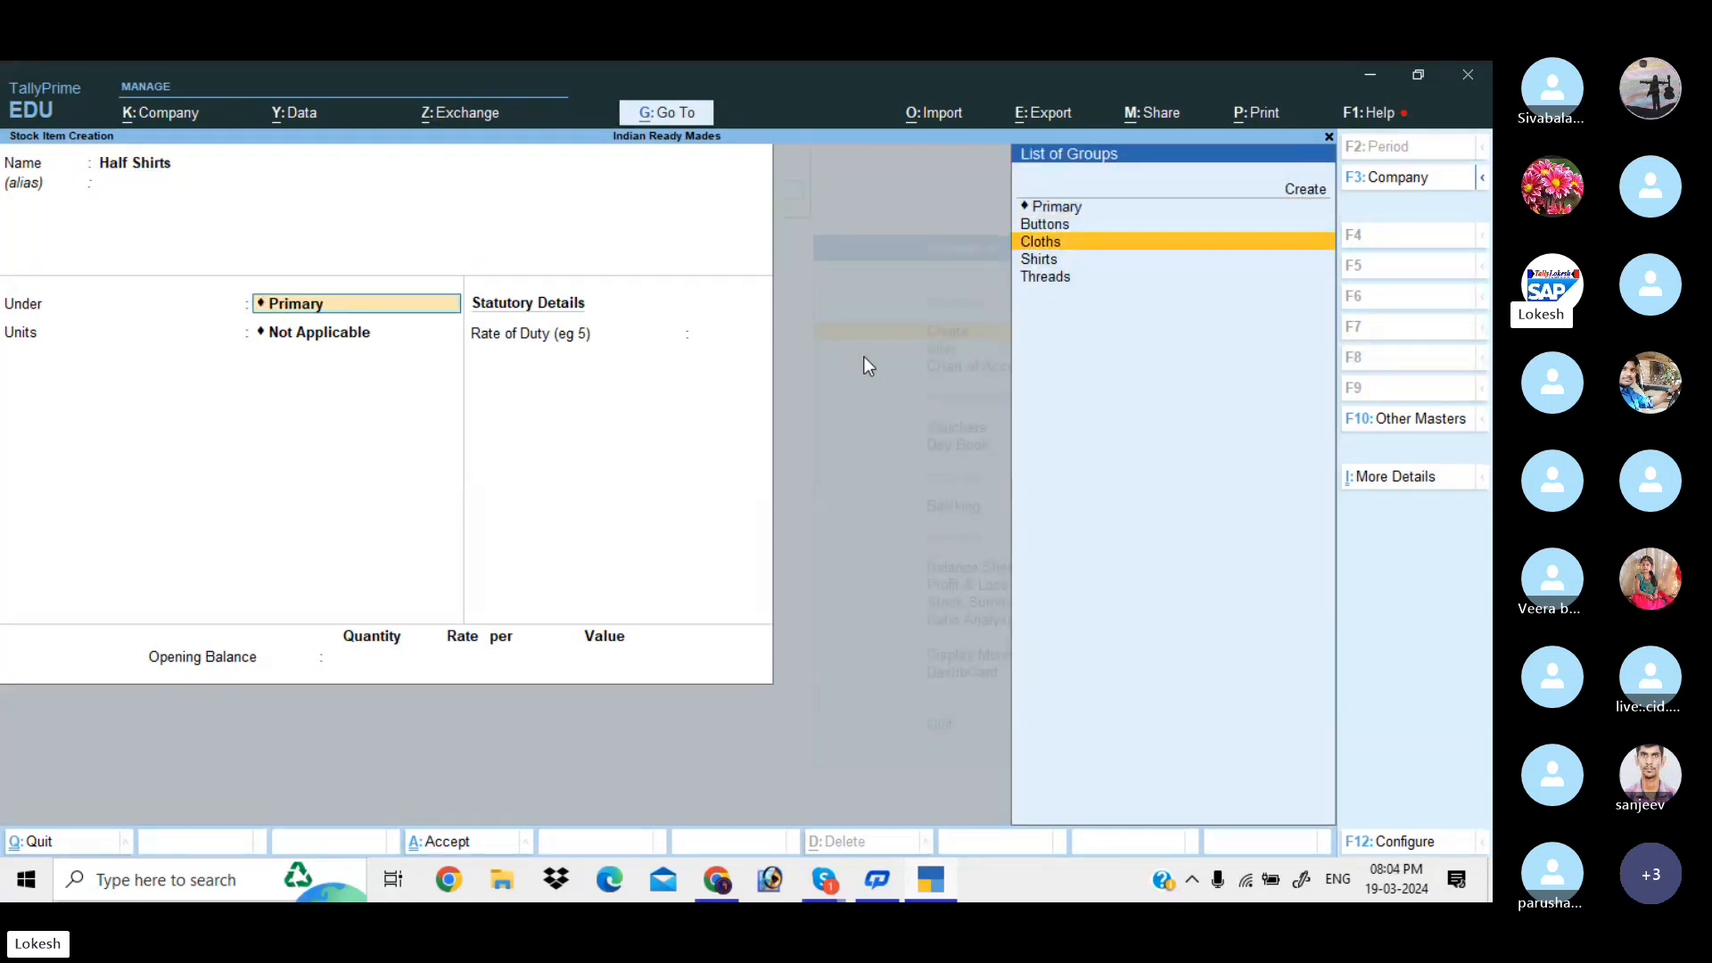
pyautogui.press('Return')
# Step: Set the unit of Half Shirts to nos and save the item without an opening balance
pyautogui.press('Down')
pyautogui.press('Down')
pyautogui.press('Down')
pyautogui.press('Return')
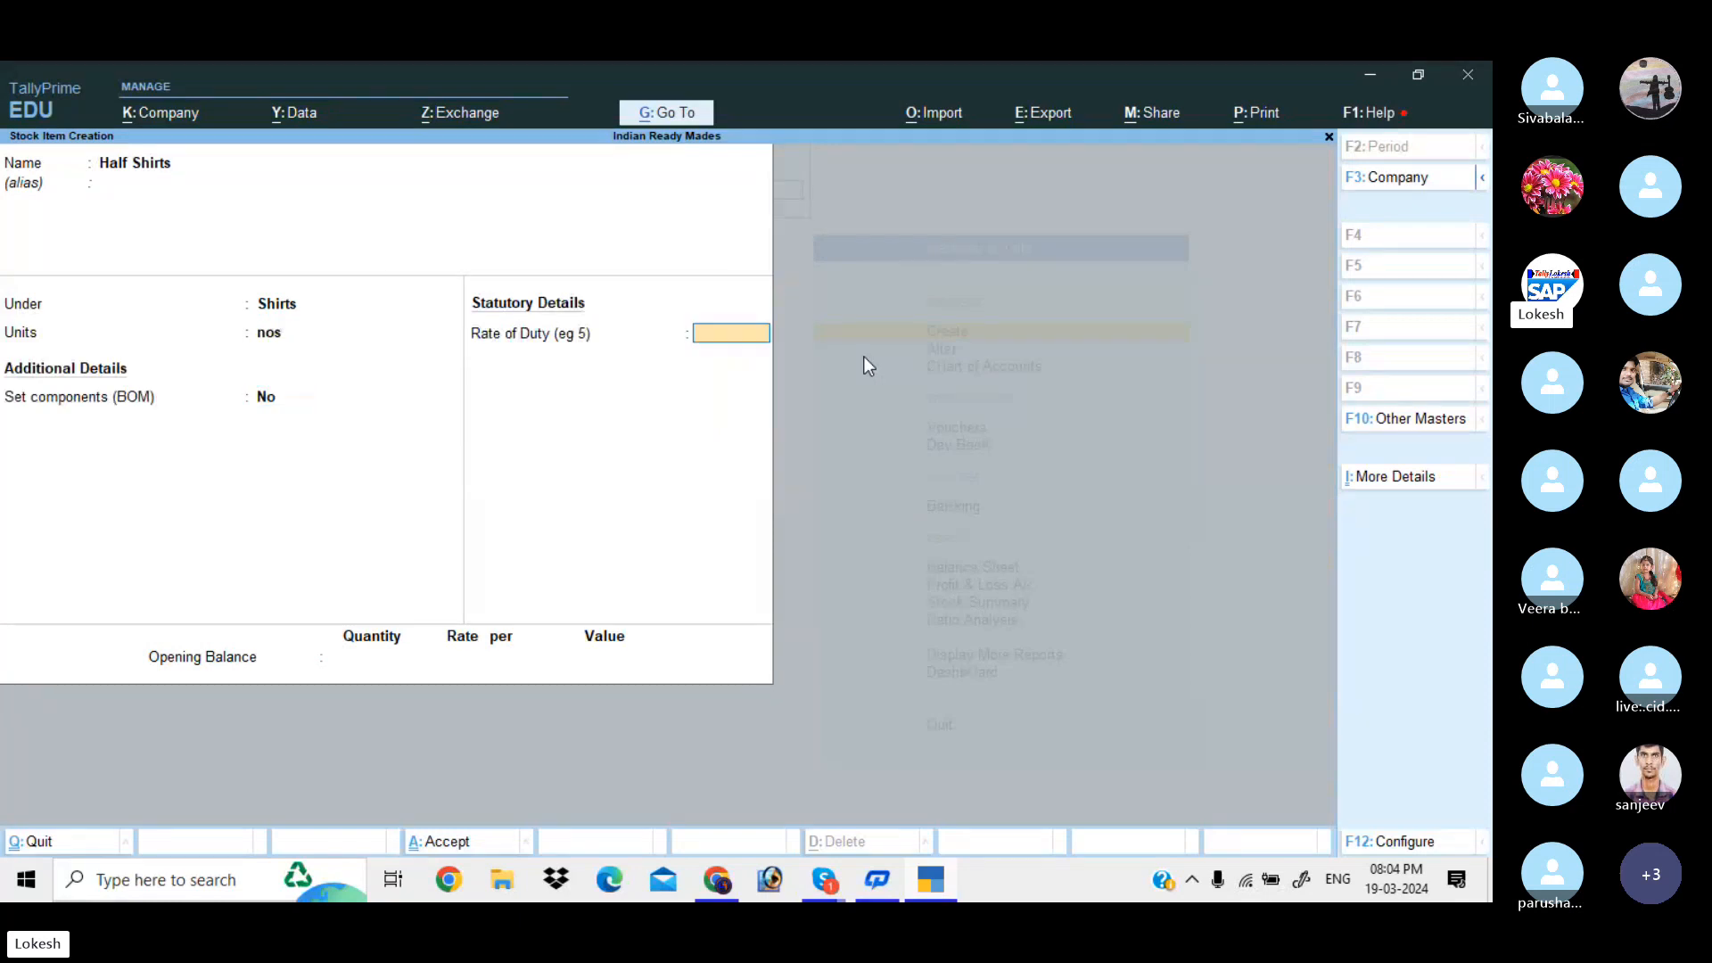
pyautogui.press('Return')
pyautogui.press('Return')
pyautogui.press('Return')
# Step: Create a stock item named Full Shirts under the Shirts group with unit nos and no opening balance
pyautogui.write('Ful')
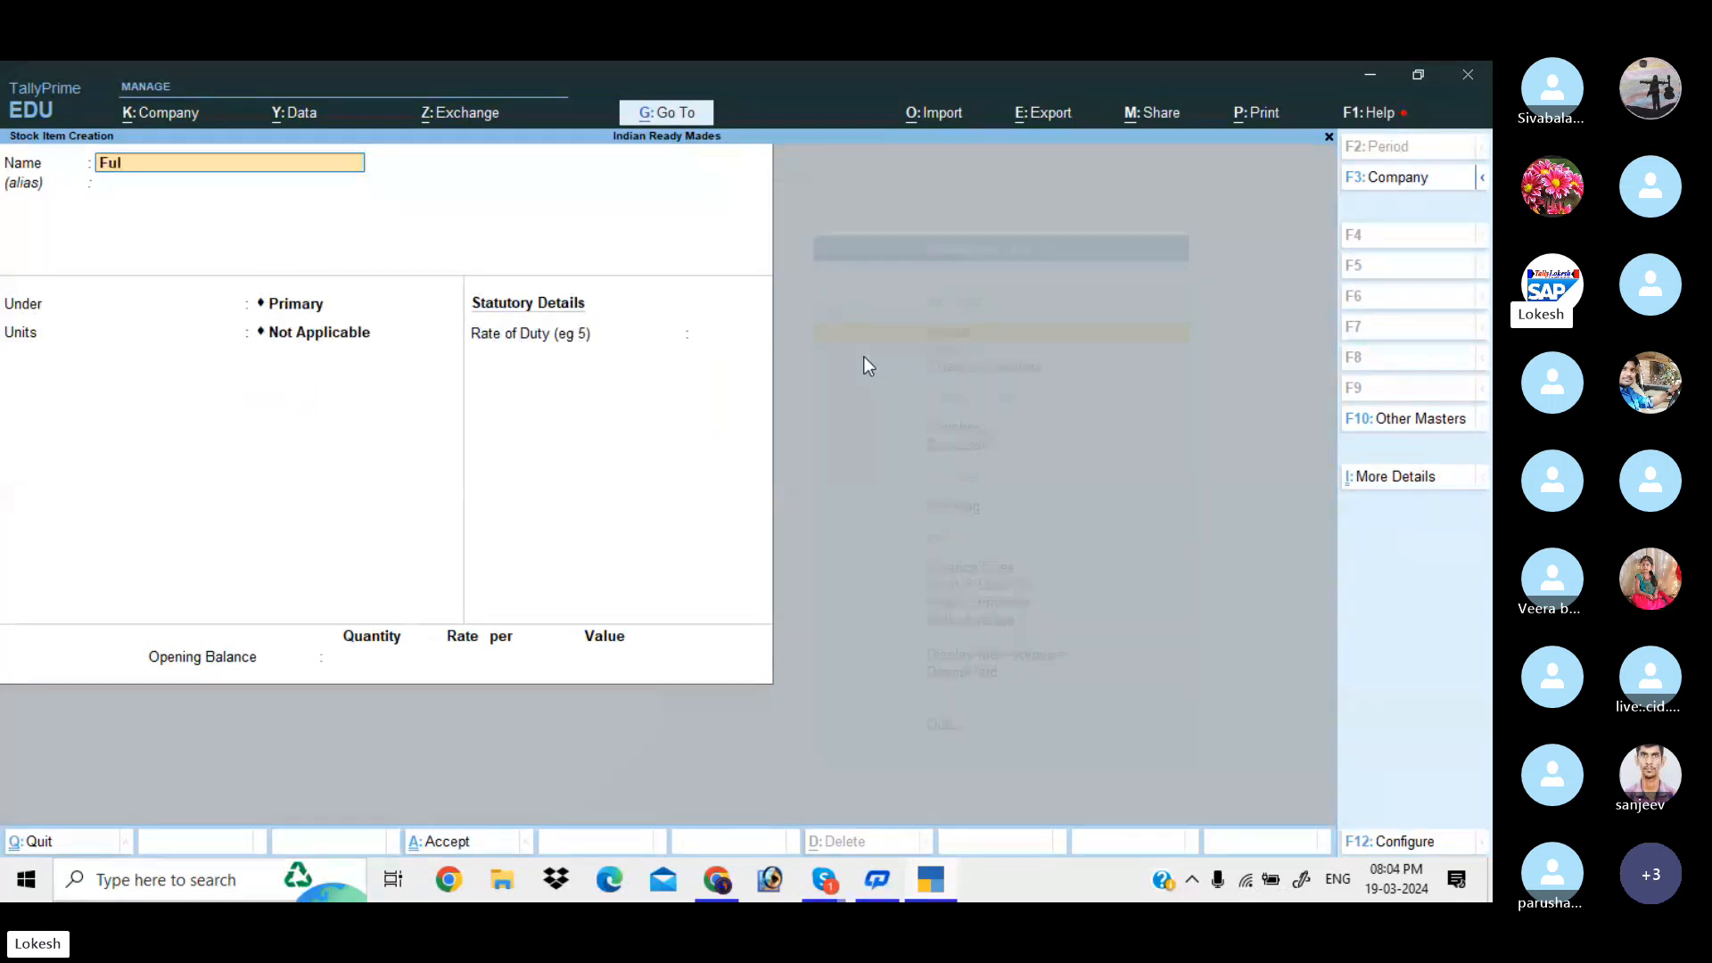
pyautogui.write('l Shirts')
pyautogui.press('Return')
pyautogui.press('Return')
pyautogui.press('Down')
pyautogui.press('Down')
pyautogui.press('Down')
pyautogui.press('Return')
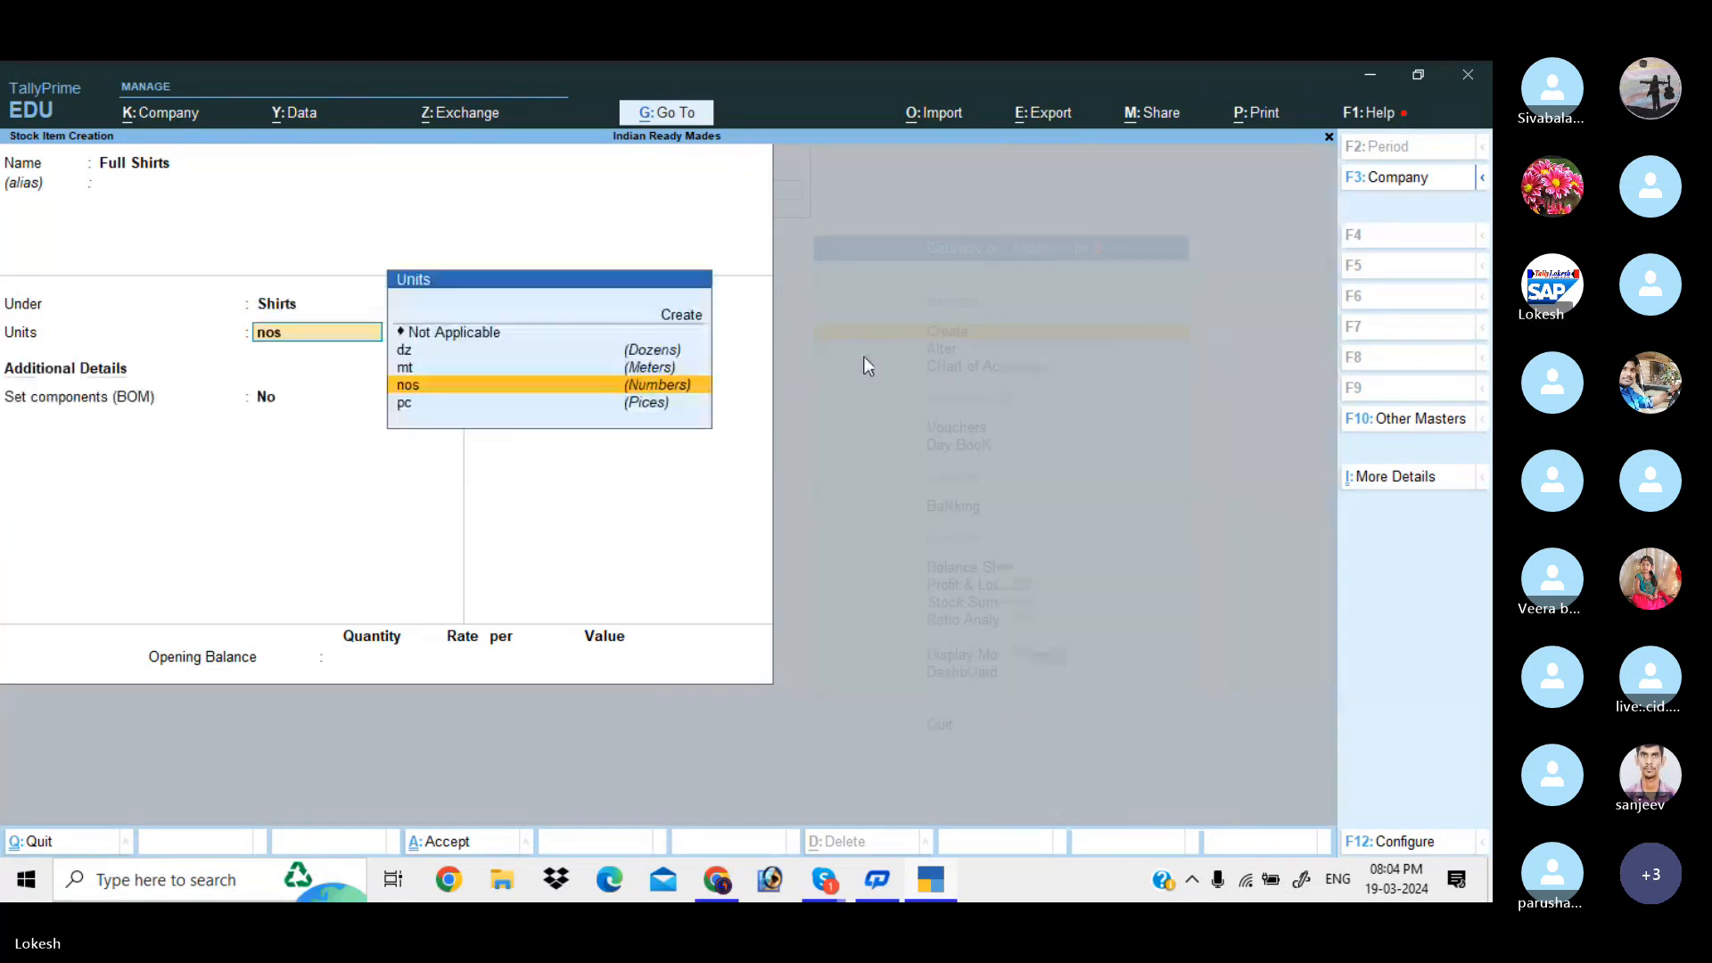
pyautogui.press('Return')
pyautogui.press('Return')
pyautogui.press('Return')
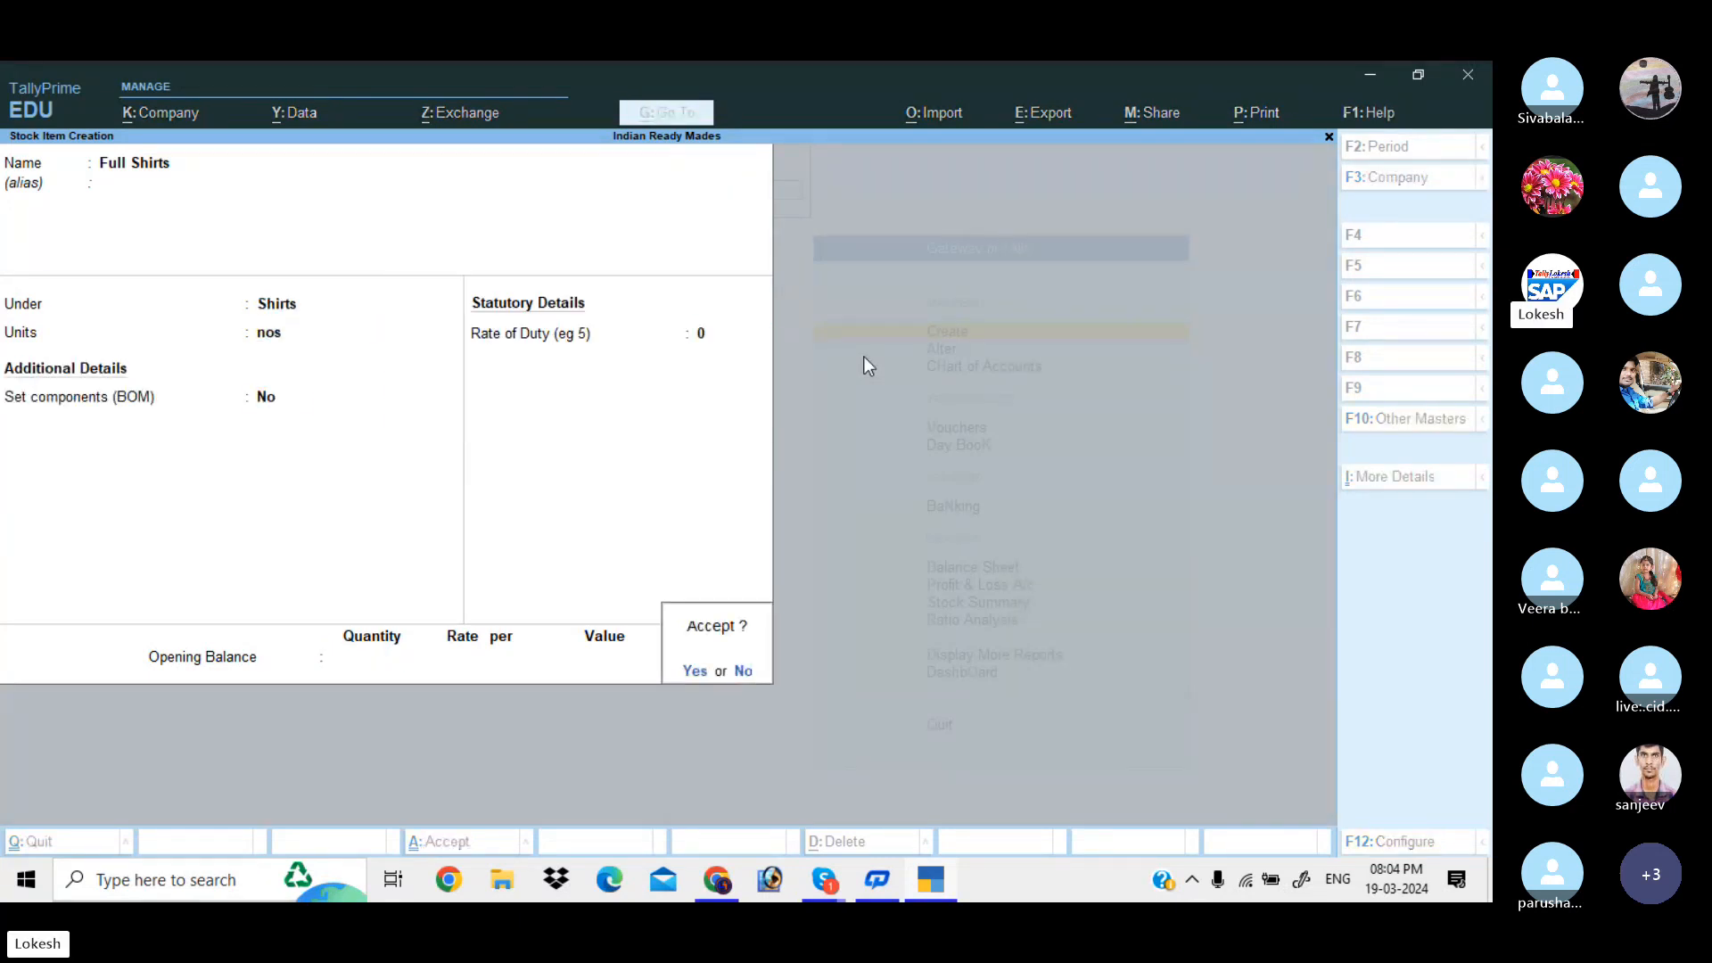
pyautogui.press('Return')
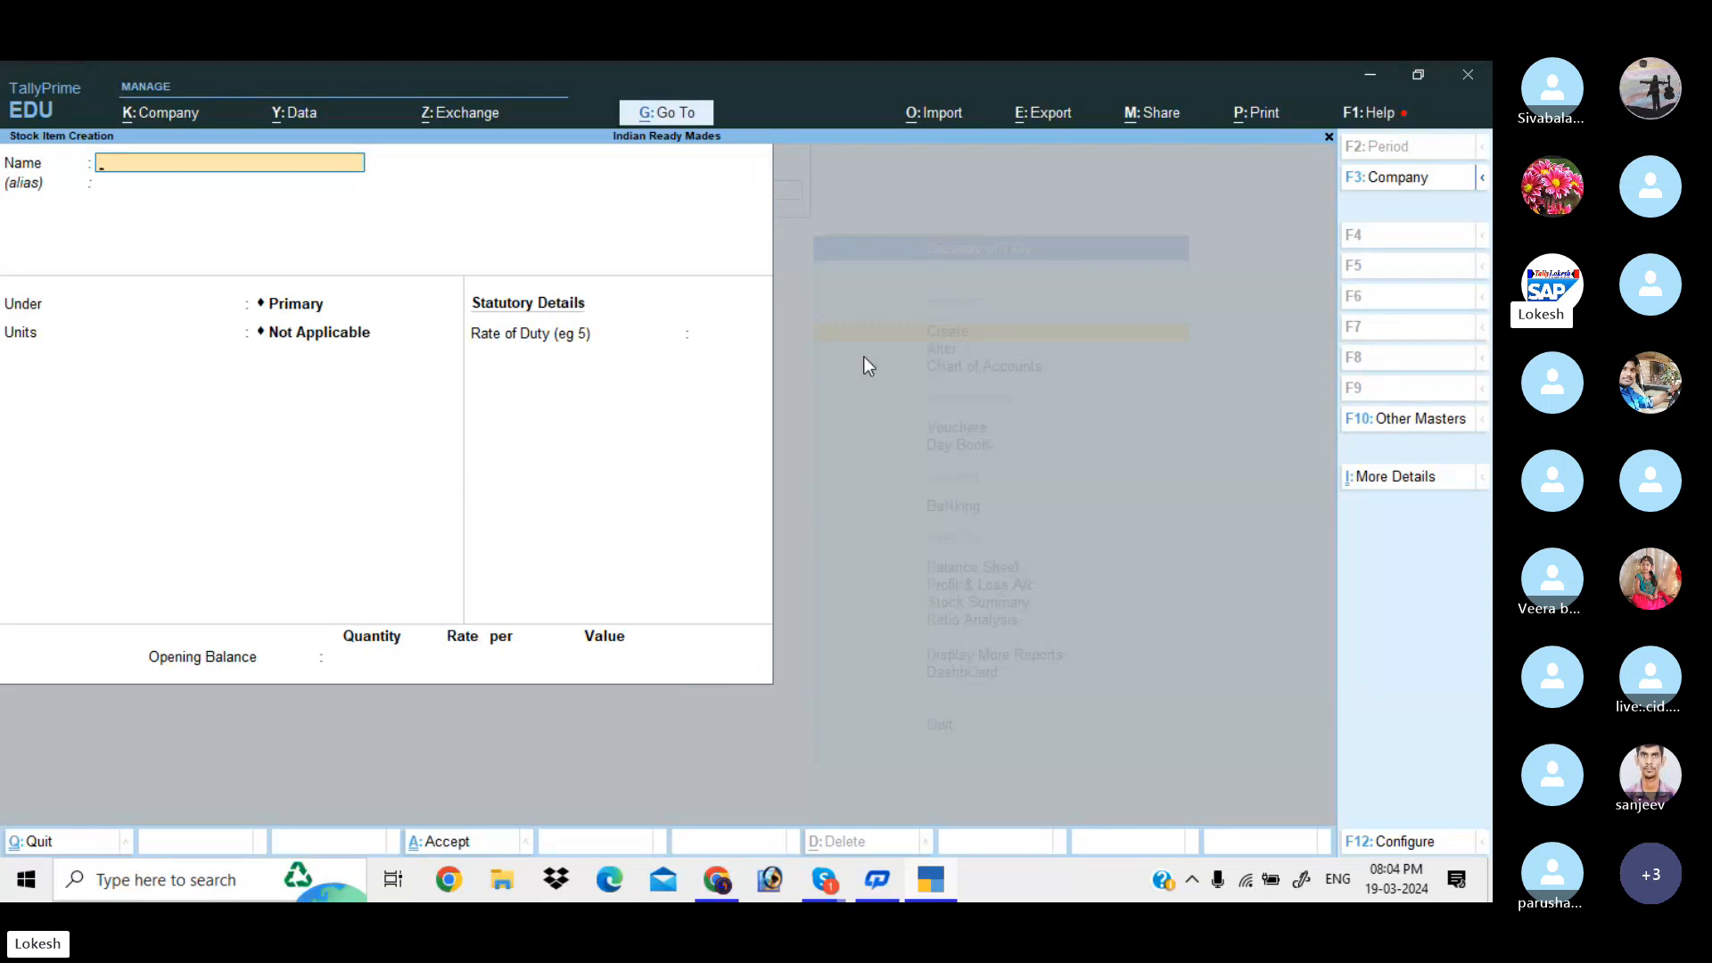
# Step: Leave stock item creation and open accounting voucher entry from the Gateway of Tally
pyautogui.press('Escape')
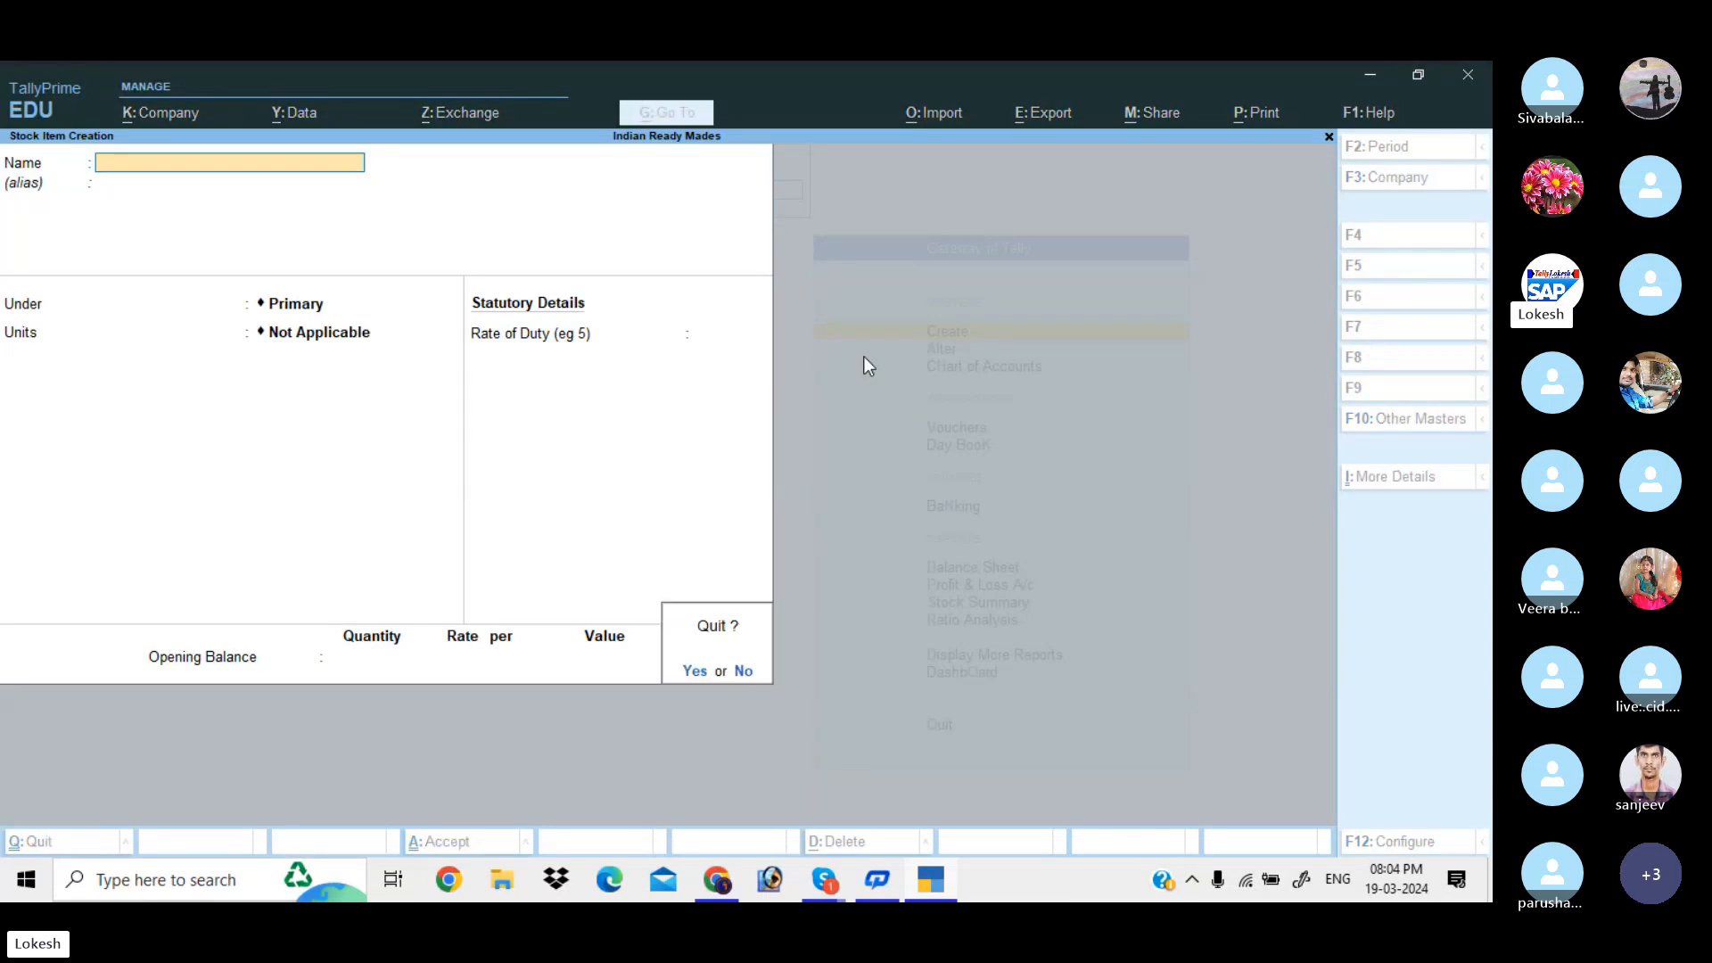
pyautogui.press('Return')
pyautogui.press('Escape')
pyautogui.press('Down')
pyautogui.press('Down')
pyautogui.press('Down')
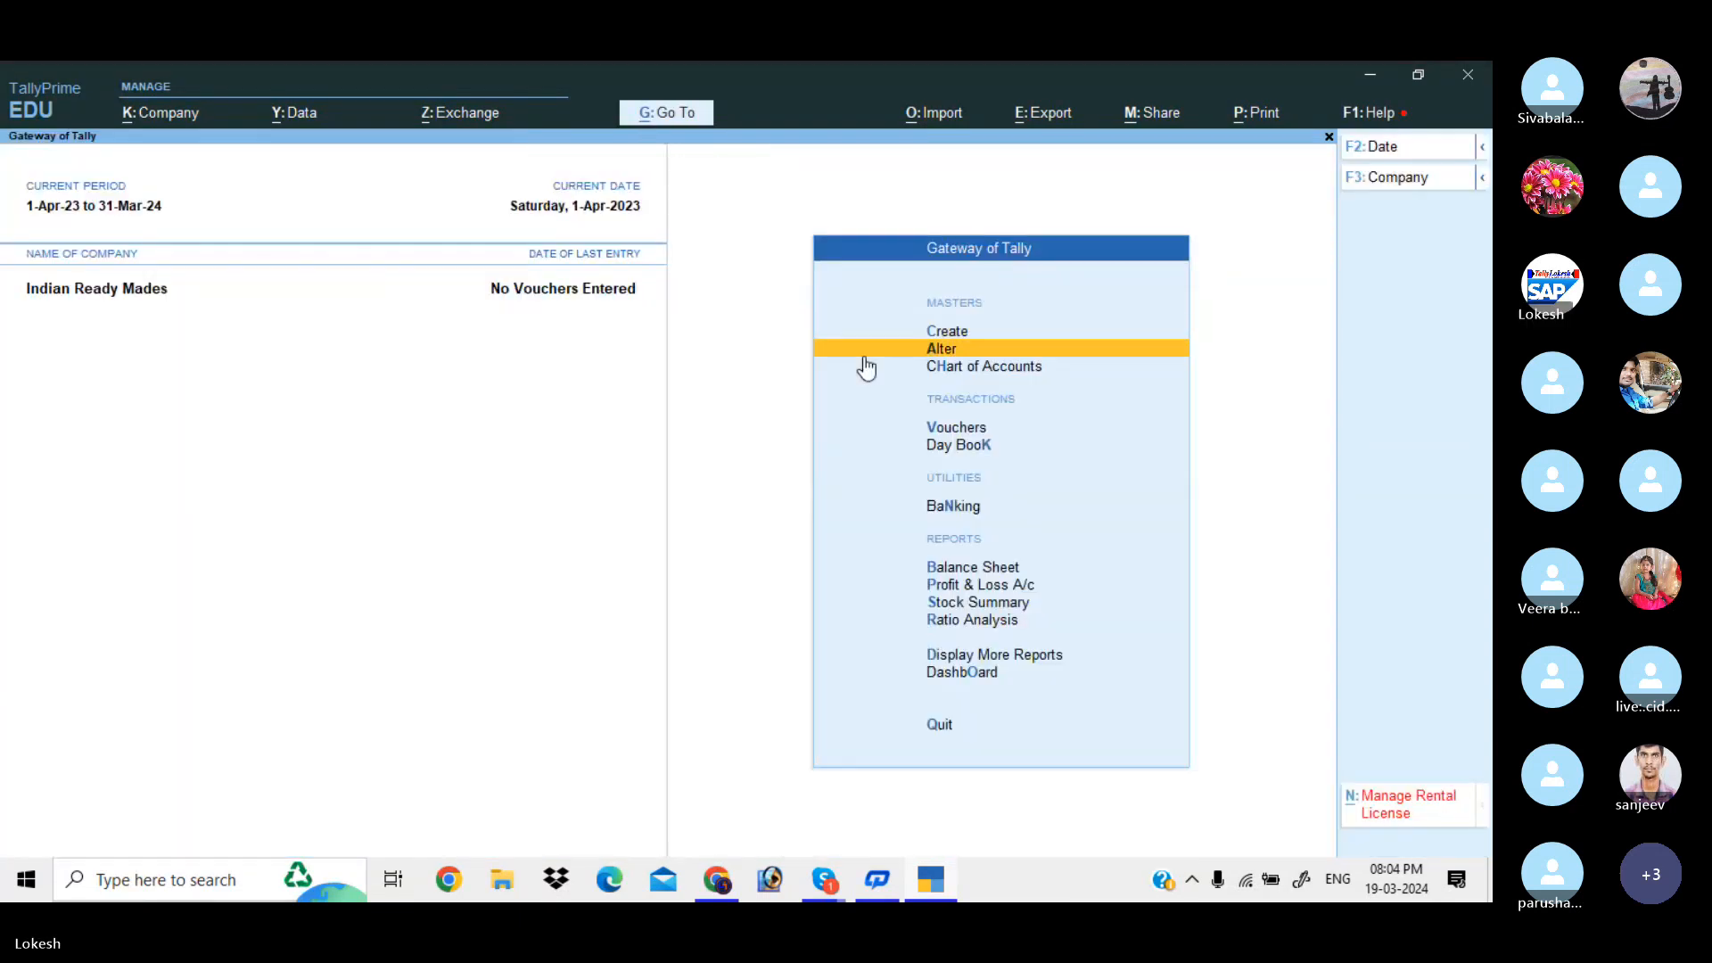
pyautogui.press('Return')
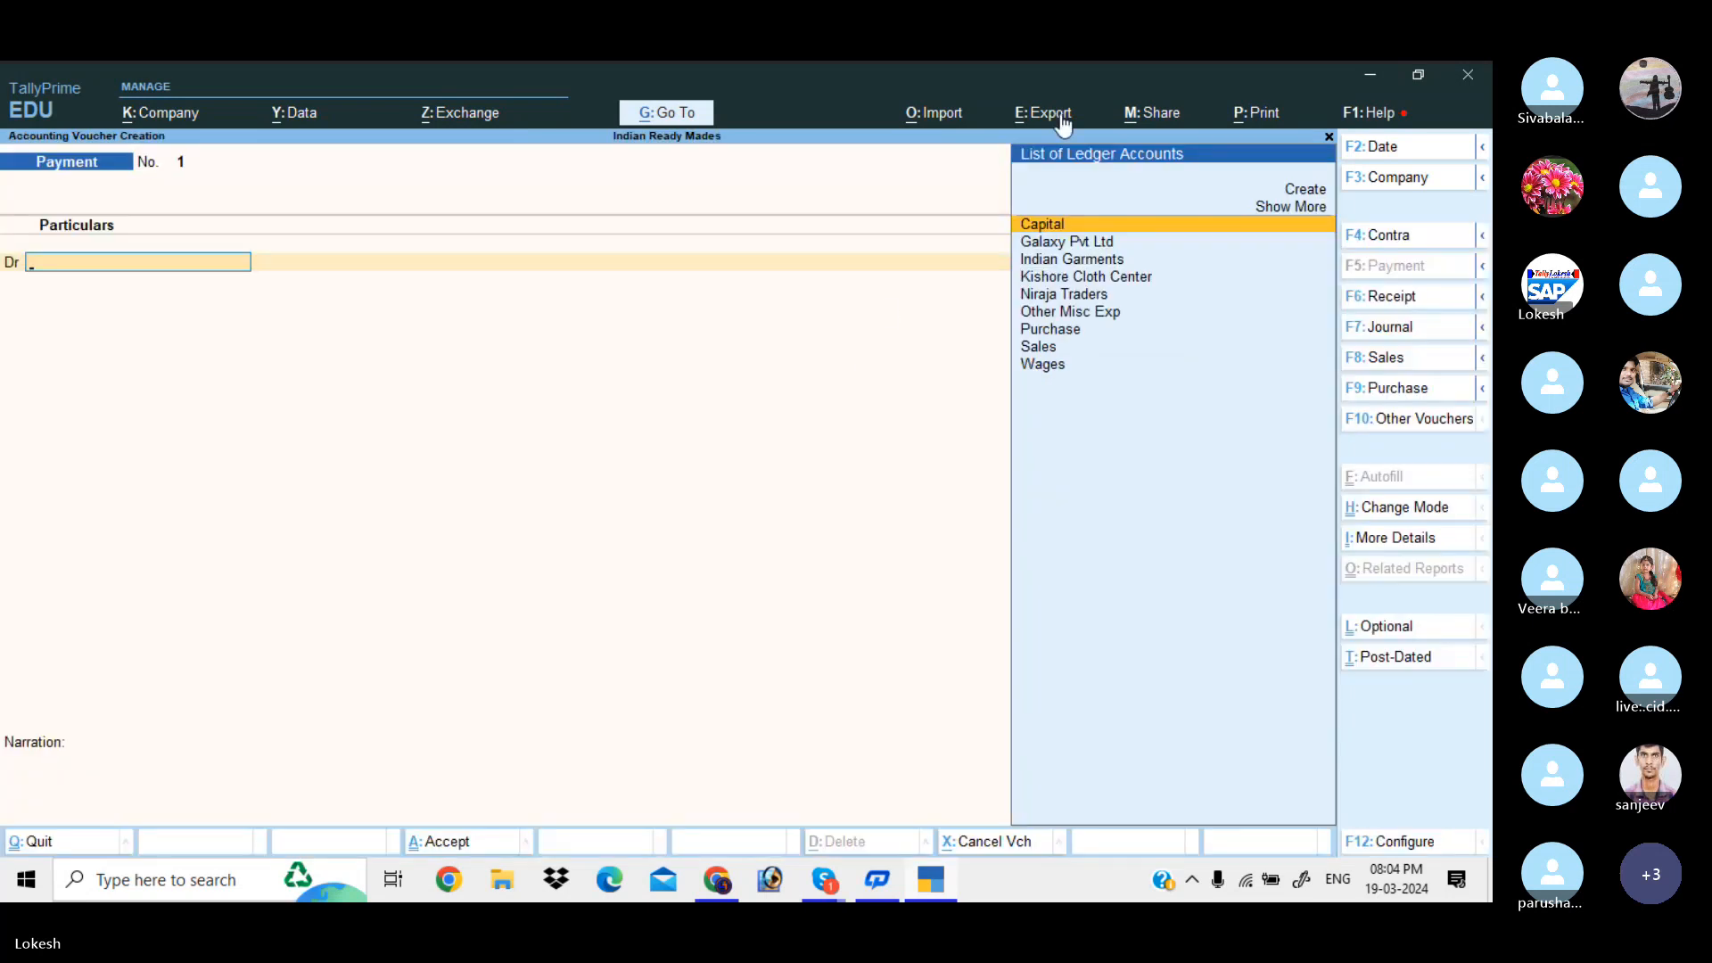
# Step: Record a receipt voucher crediting Capital with 2500000 and debiting Cash, without a narration
pyautogui.click(1414, 298)
pyautogui.press('Return')
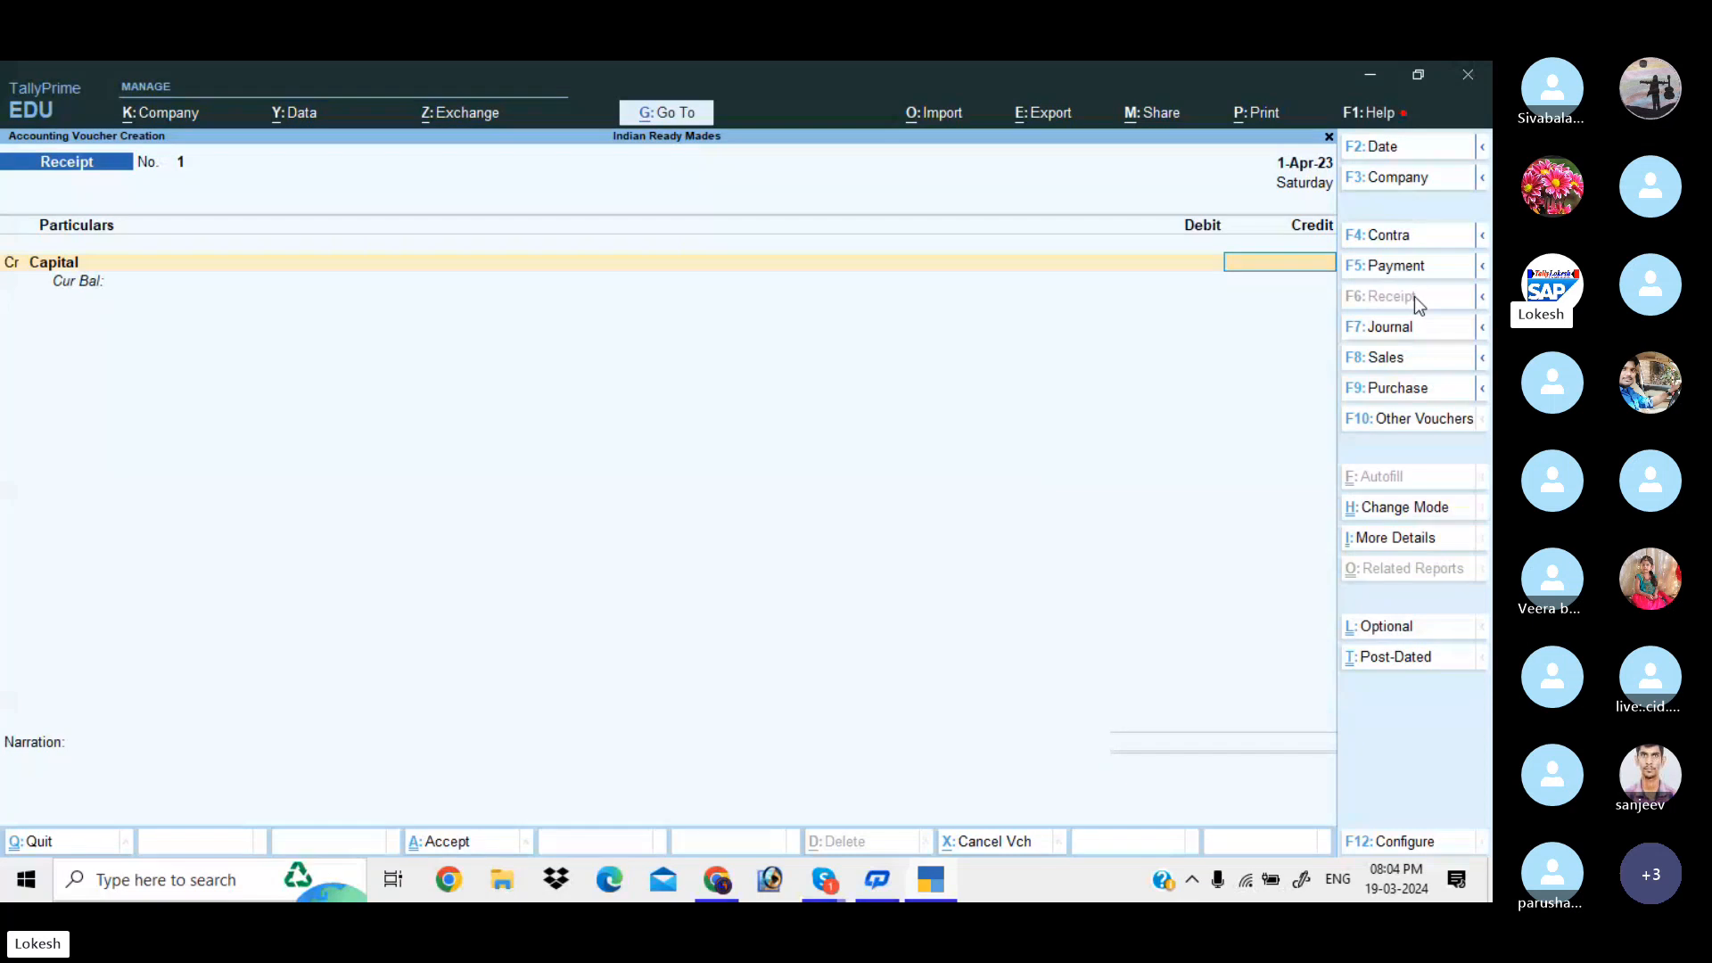
pyautogui.write('2500000')
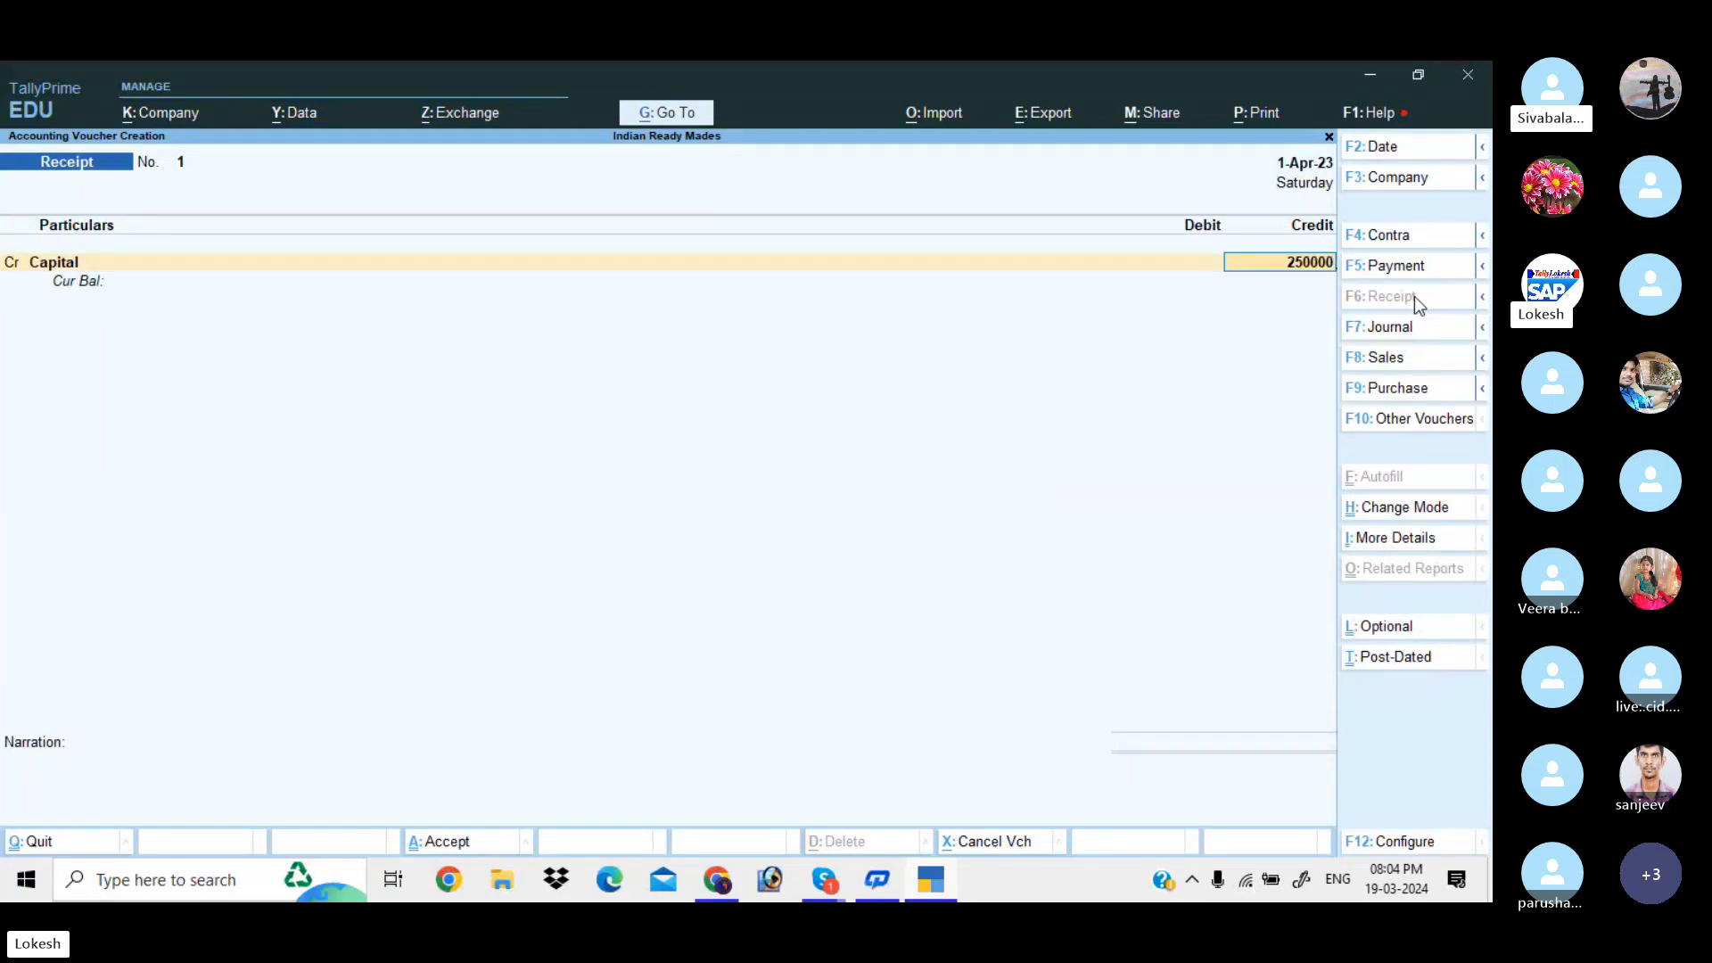
pyautogui.press('Return')
pyautogui.press('Down')
pyautogui.press('Return')
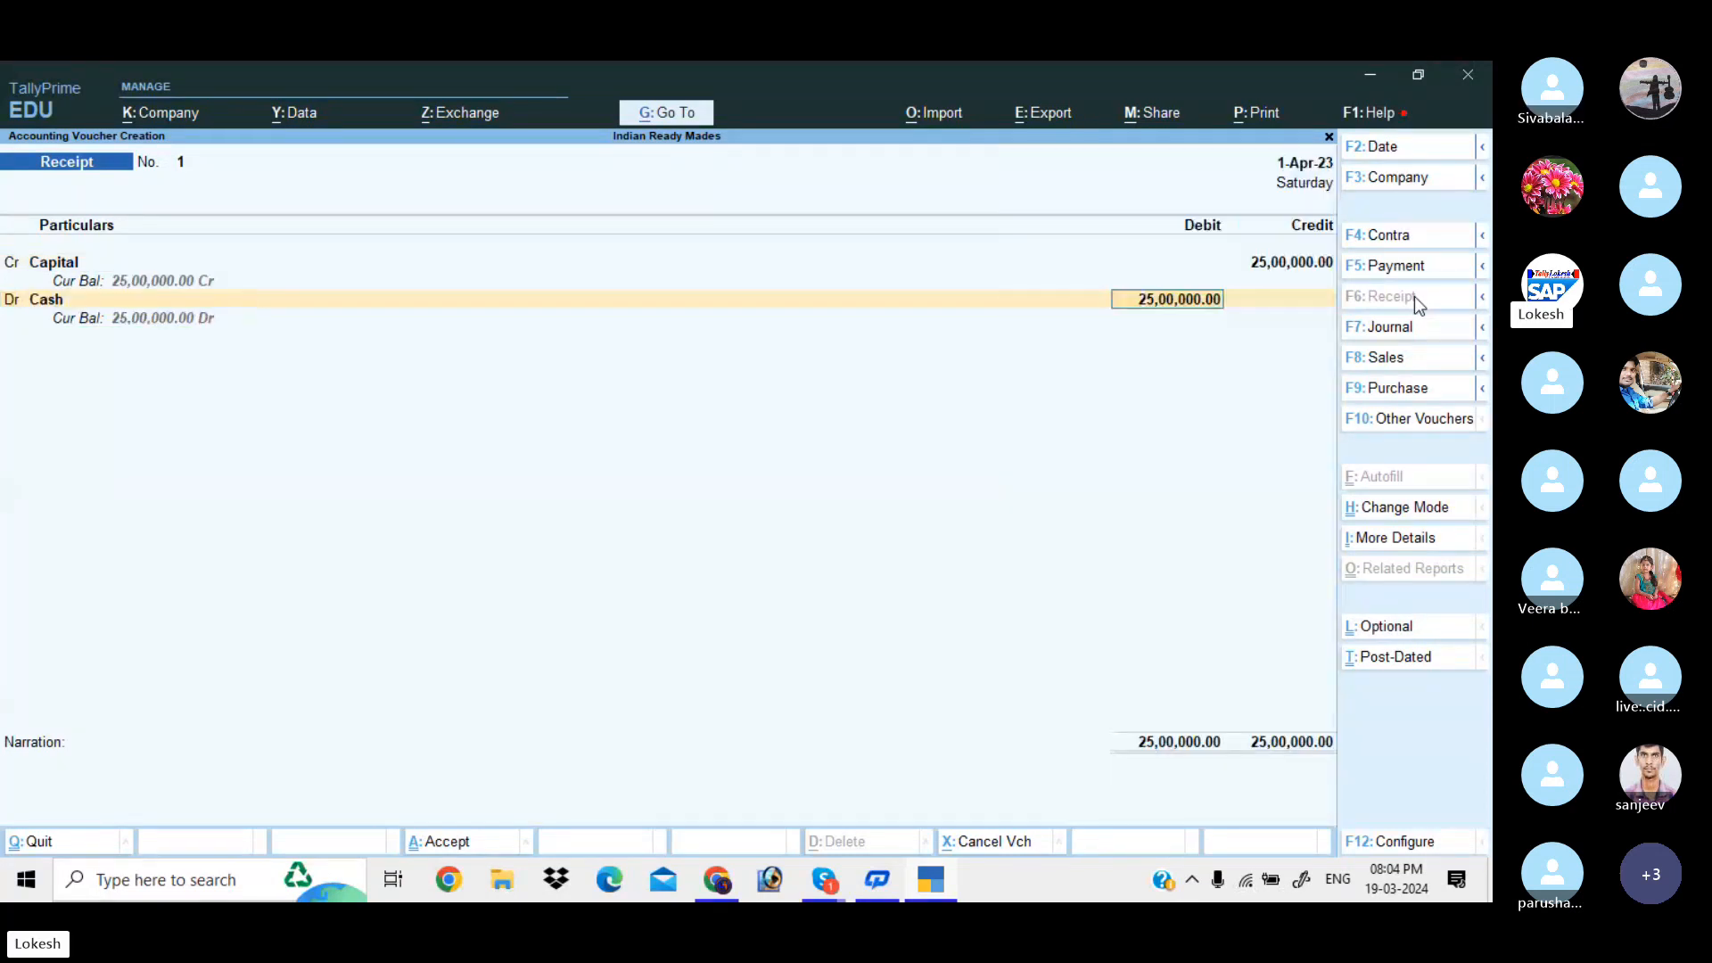
pyautogui.press('Return')
pyautogui.press('Return')
pyautogui.press('Return')
pyautogui.press('Return')
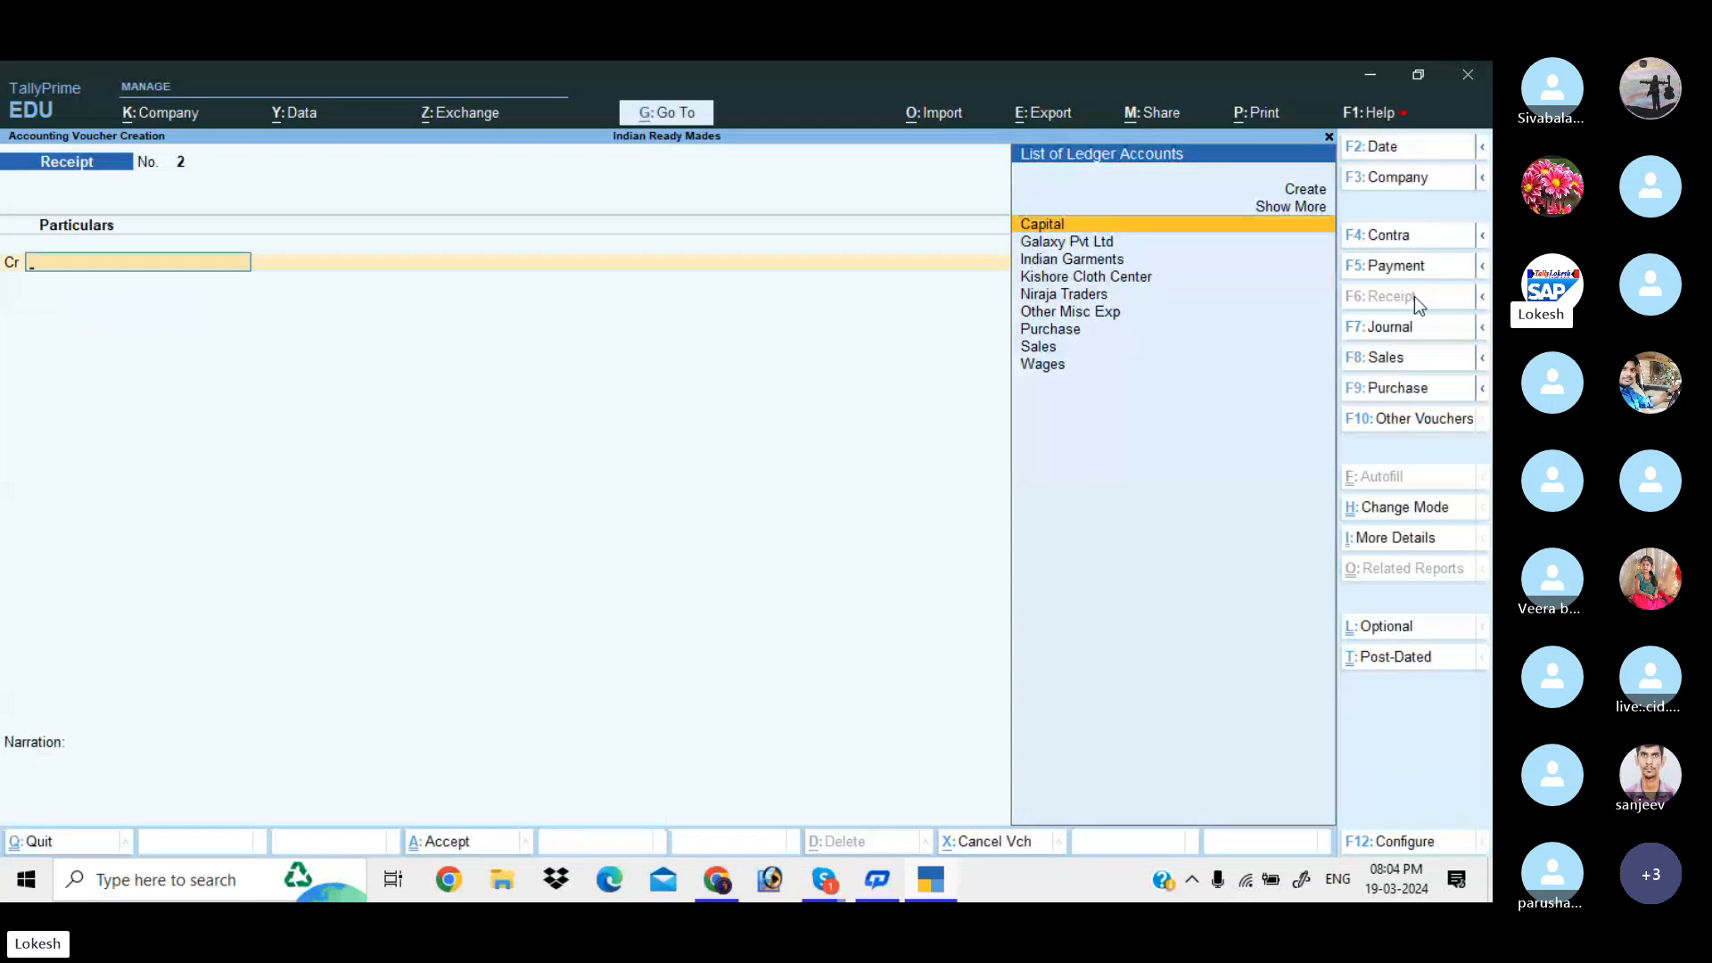
pyautogui.moveTo(819, 892)
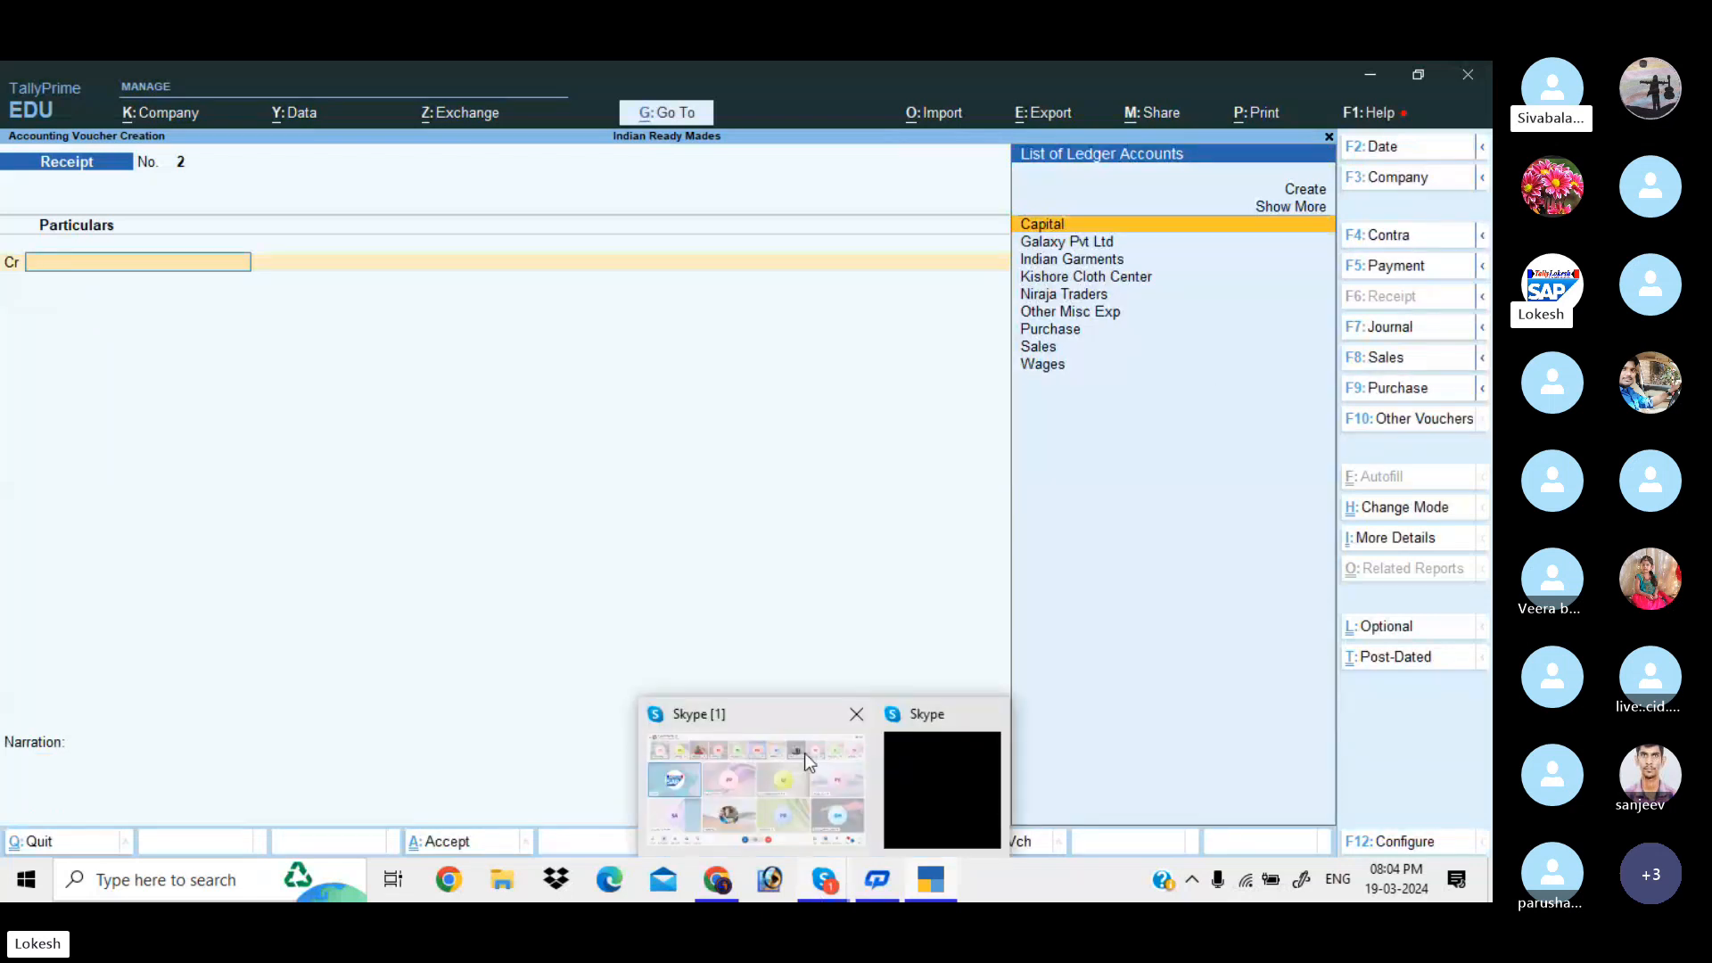
pyautogui.click(804, 730)
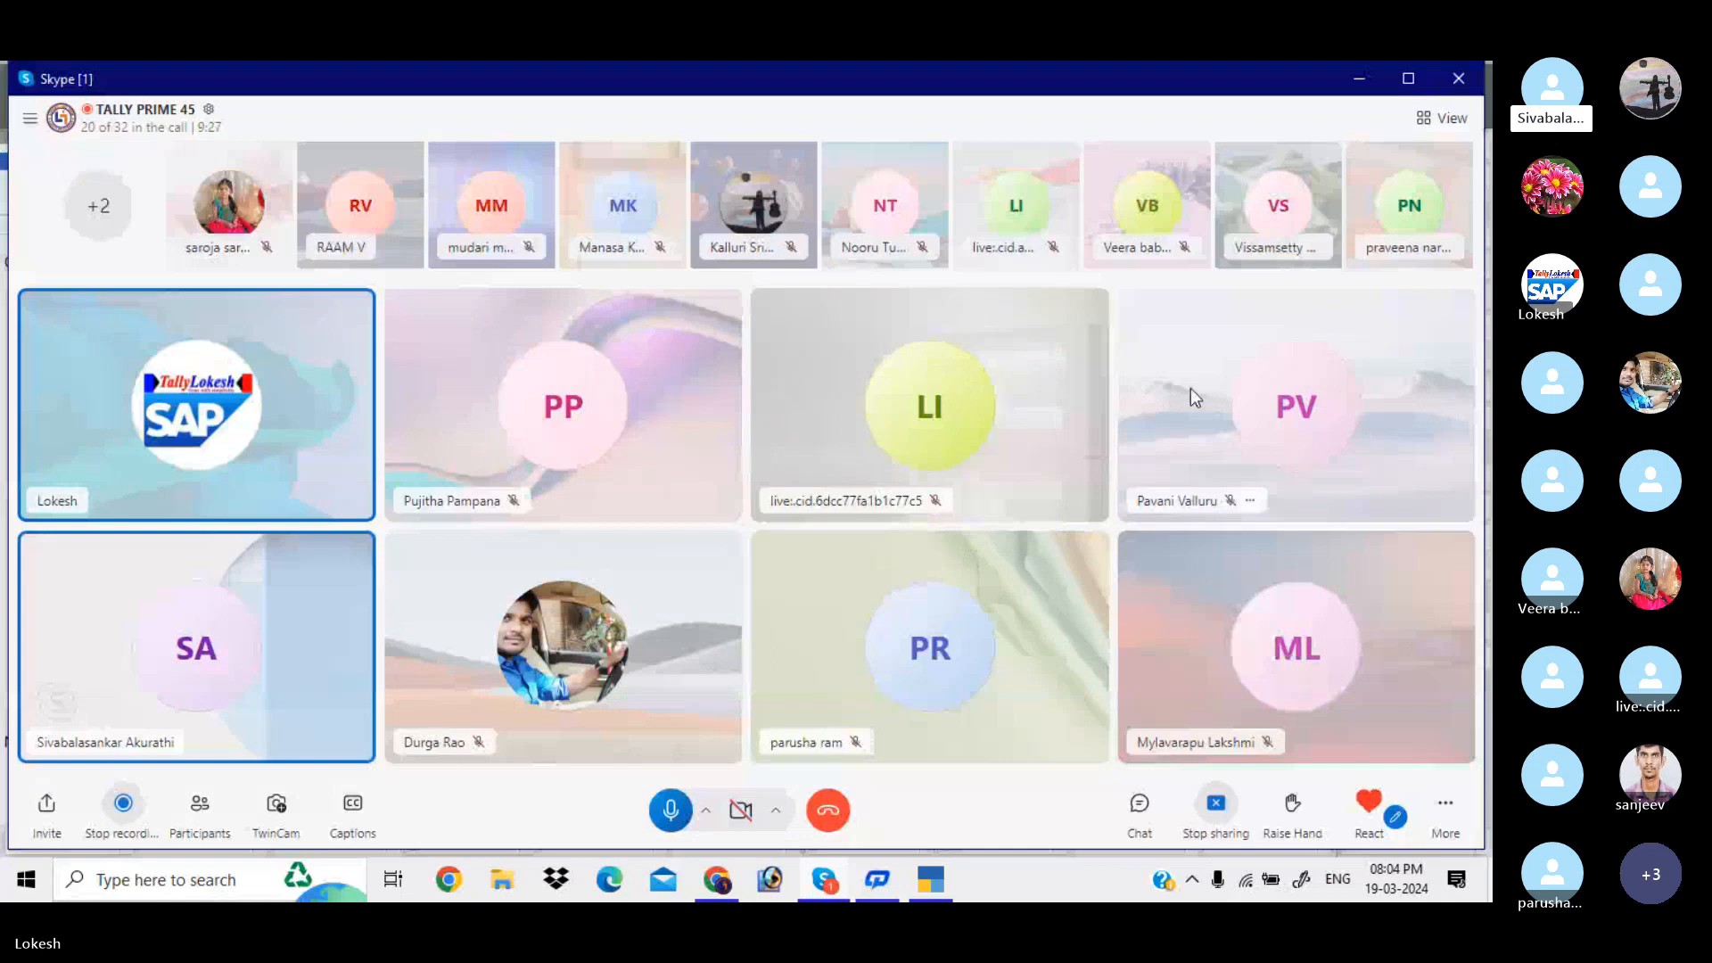
pyautogui.click(1360, 78)
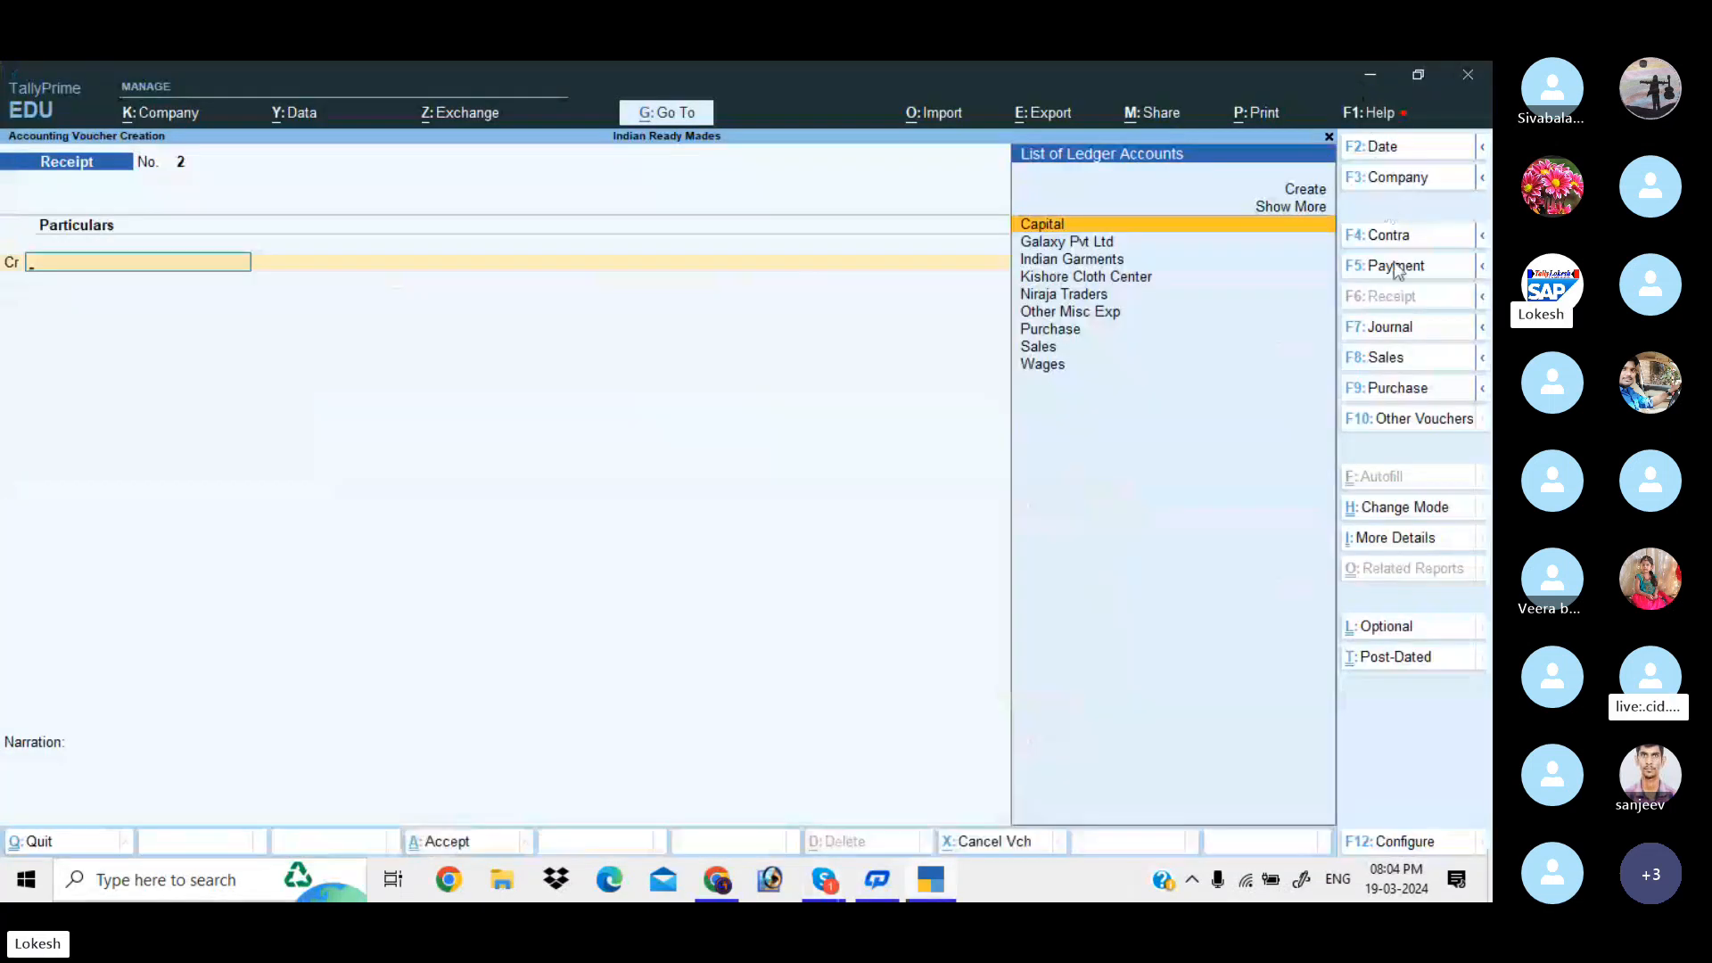
# Step: Start a purchase voucher with party Indian Garments and the Purchase ledger, leaving the receipt details blank
pyautogui.click(1412, 390)
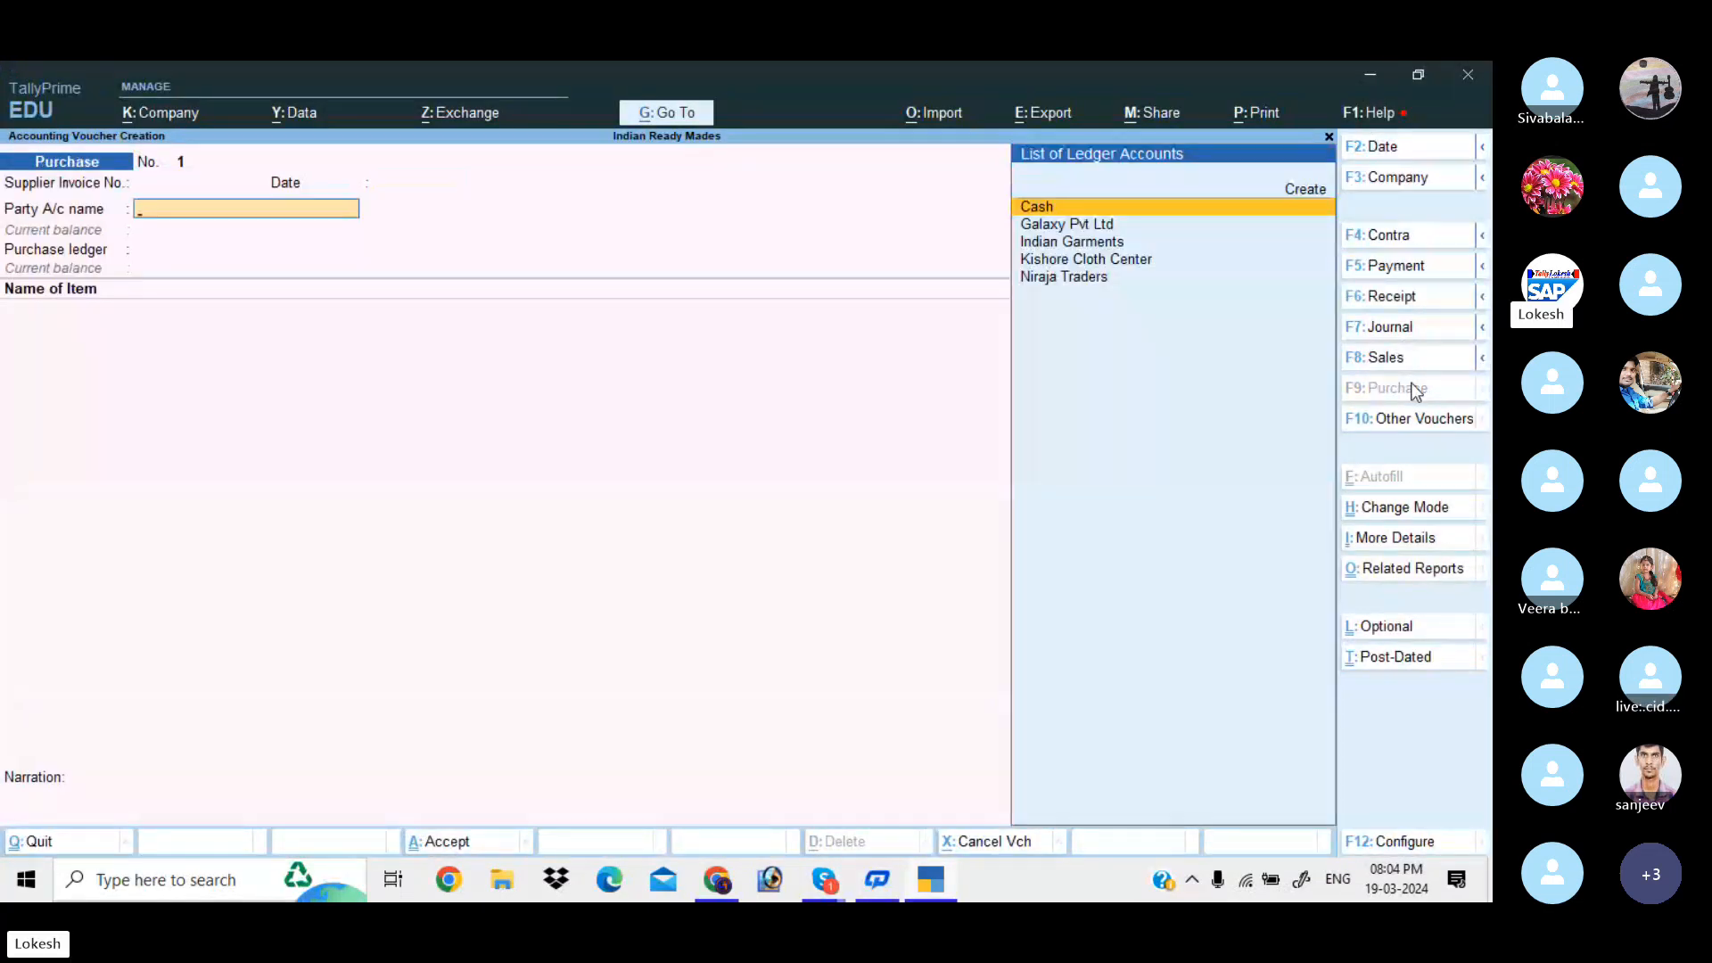
pyautogui.press('Down')
pyautogui.press('Down')
pyautogui.press('Return')
pyautogui.press('Return')
pyautogui.press('Return')
pyautogui.press('Return')
pyautogui.press('Return')
pyautogui.press('Return')
pyautogui.press('Return')
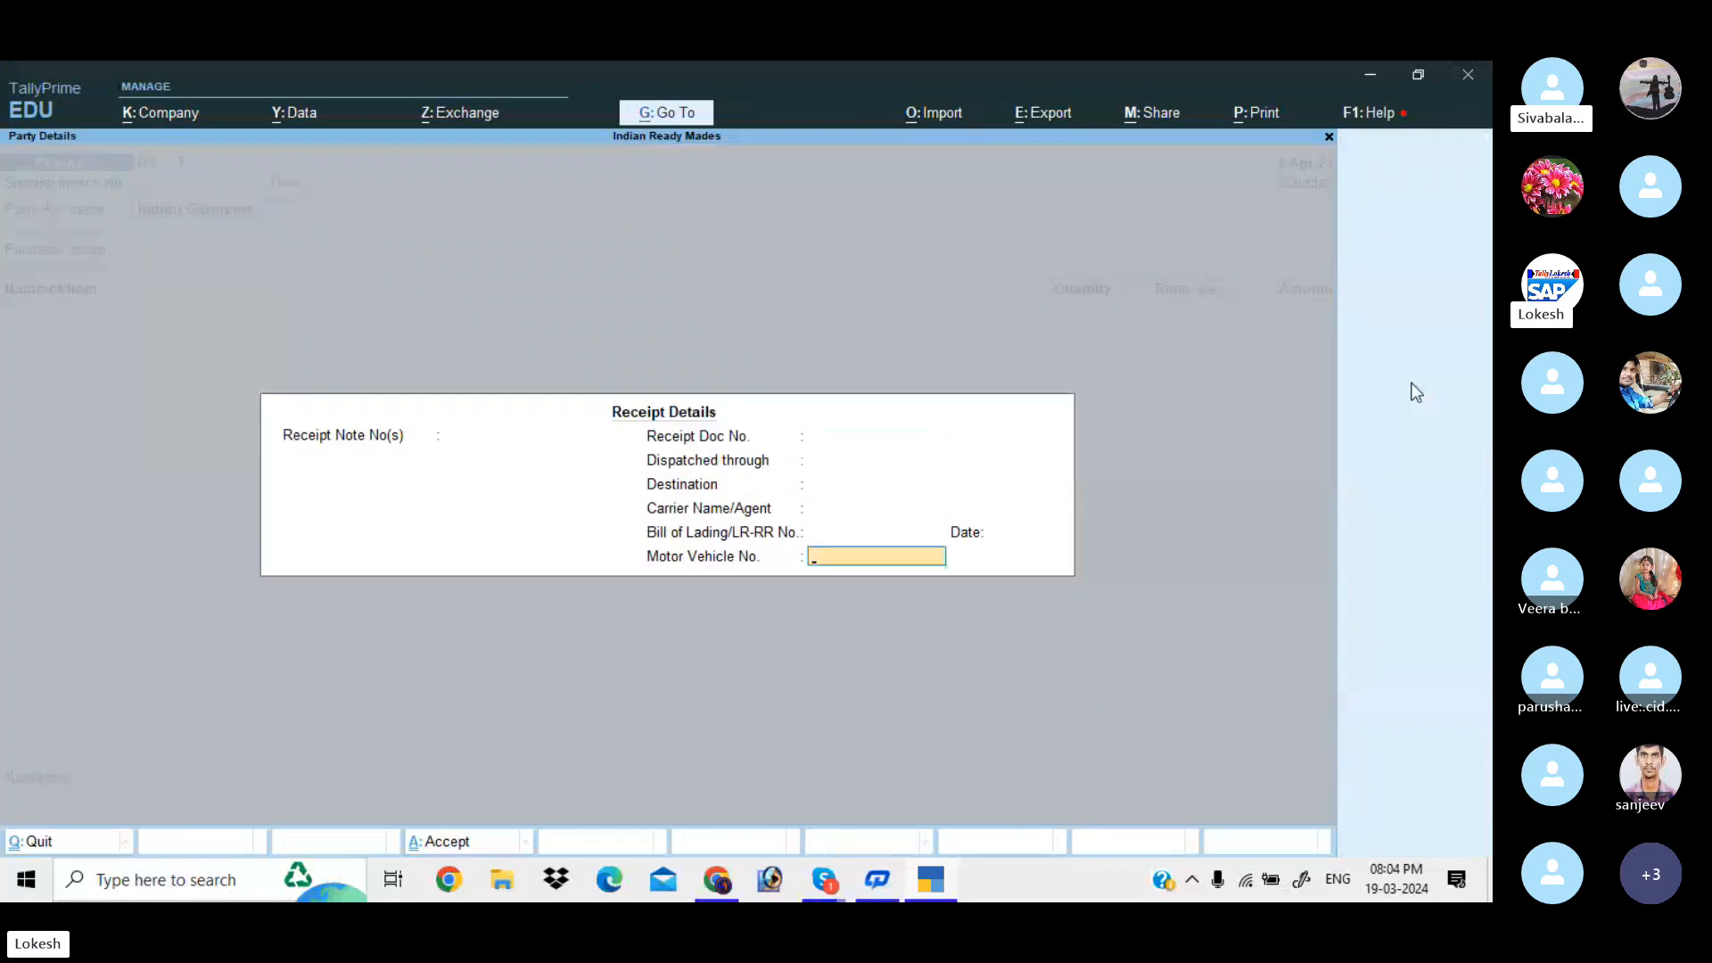
pyautogui.press('Return')
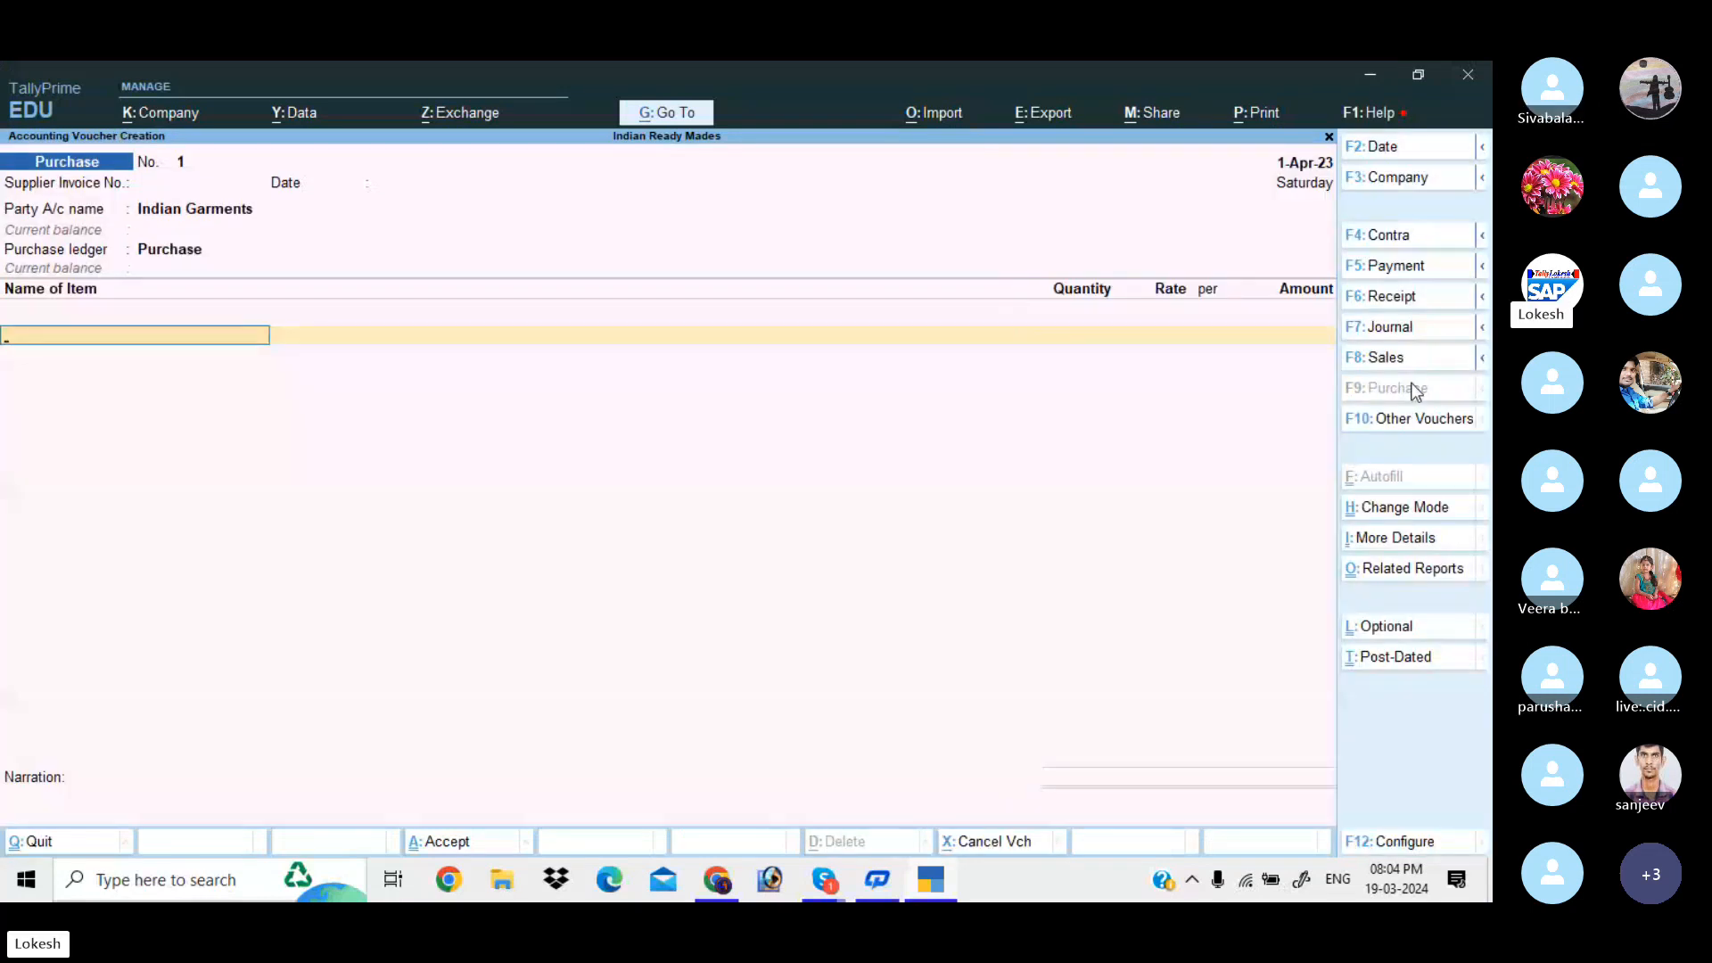
# Step: Add Linen Cloth to the purchase voucher with a quantity of 3500 mt at a rate of 350
pyautogui.press('Return')
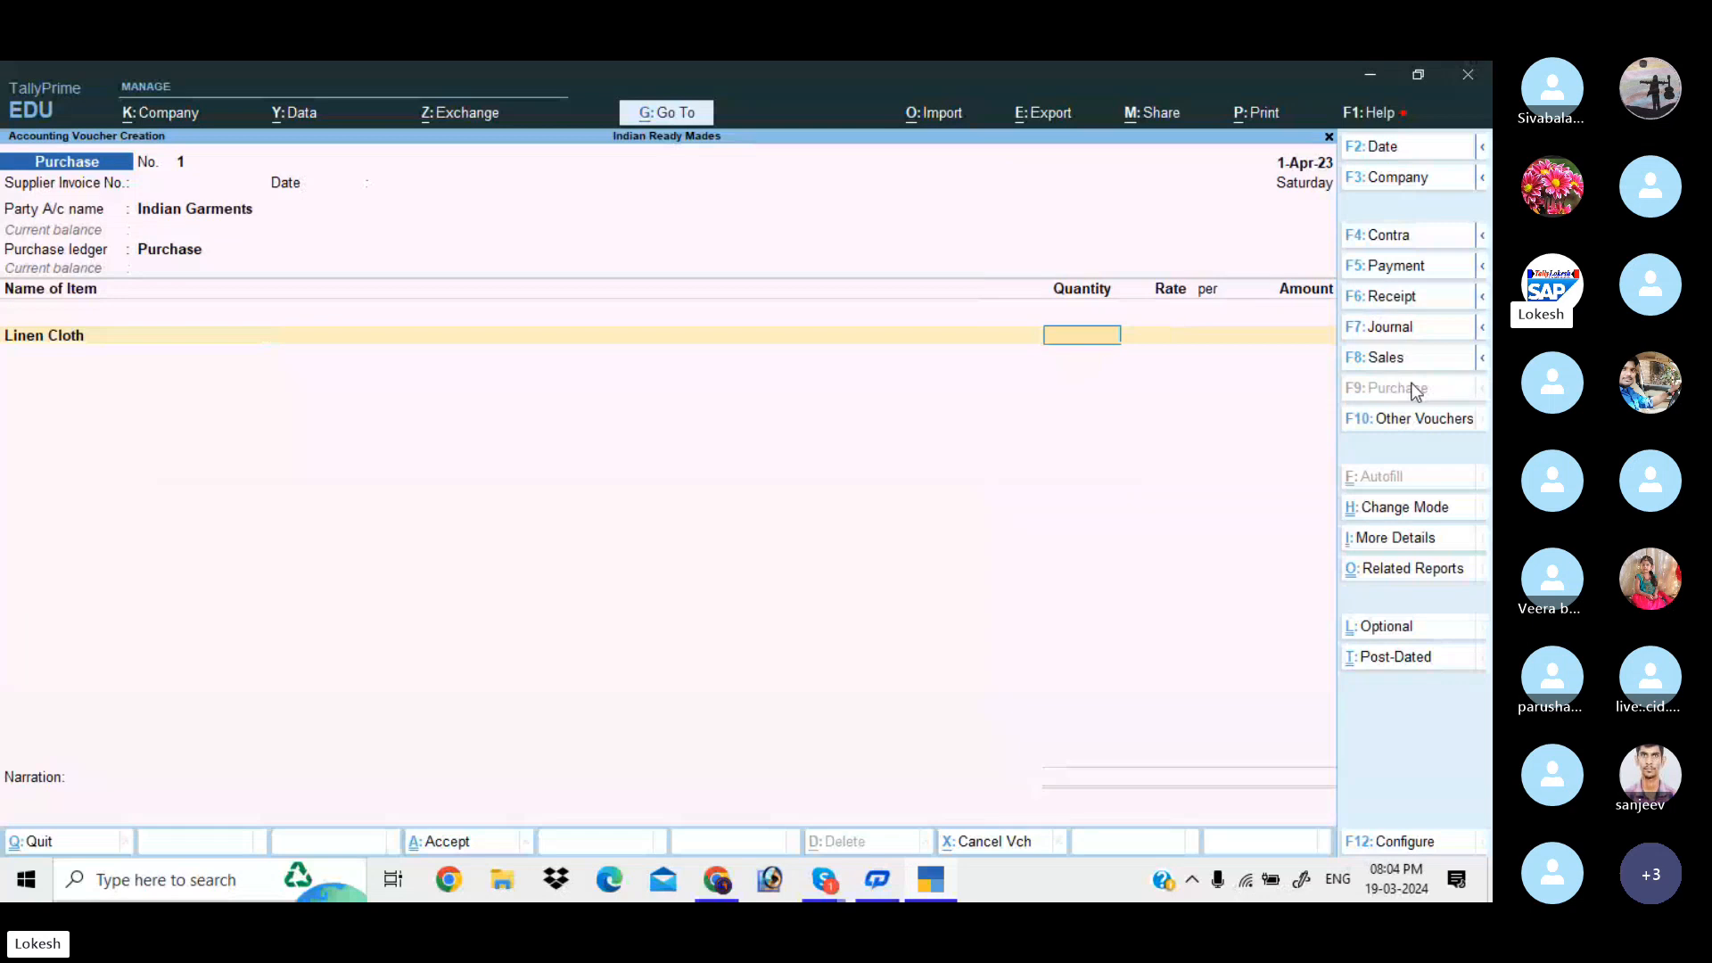
pyautogui.write('3500')
pyautogui.press('Return')
pyautogui.write('350')
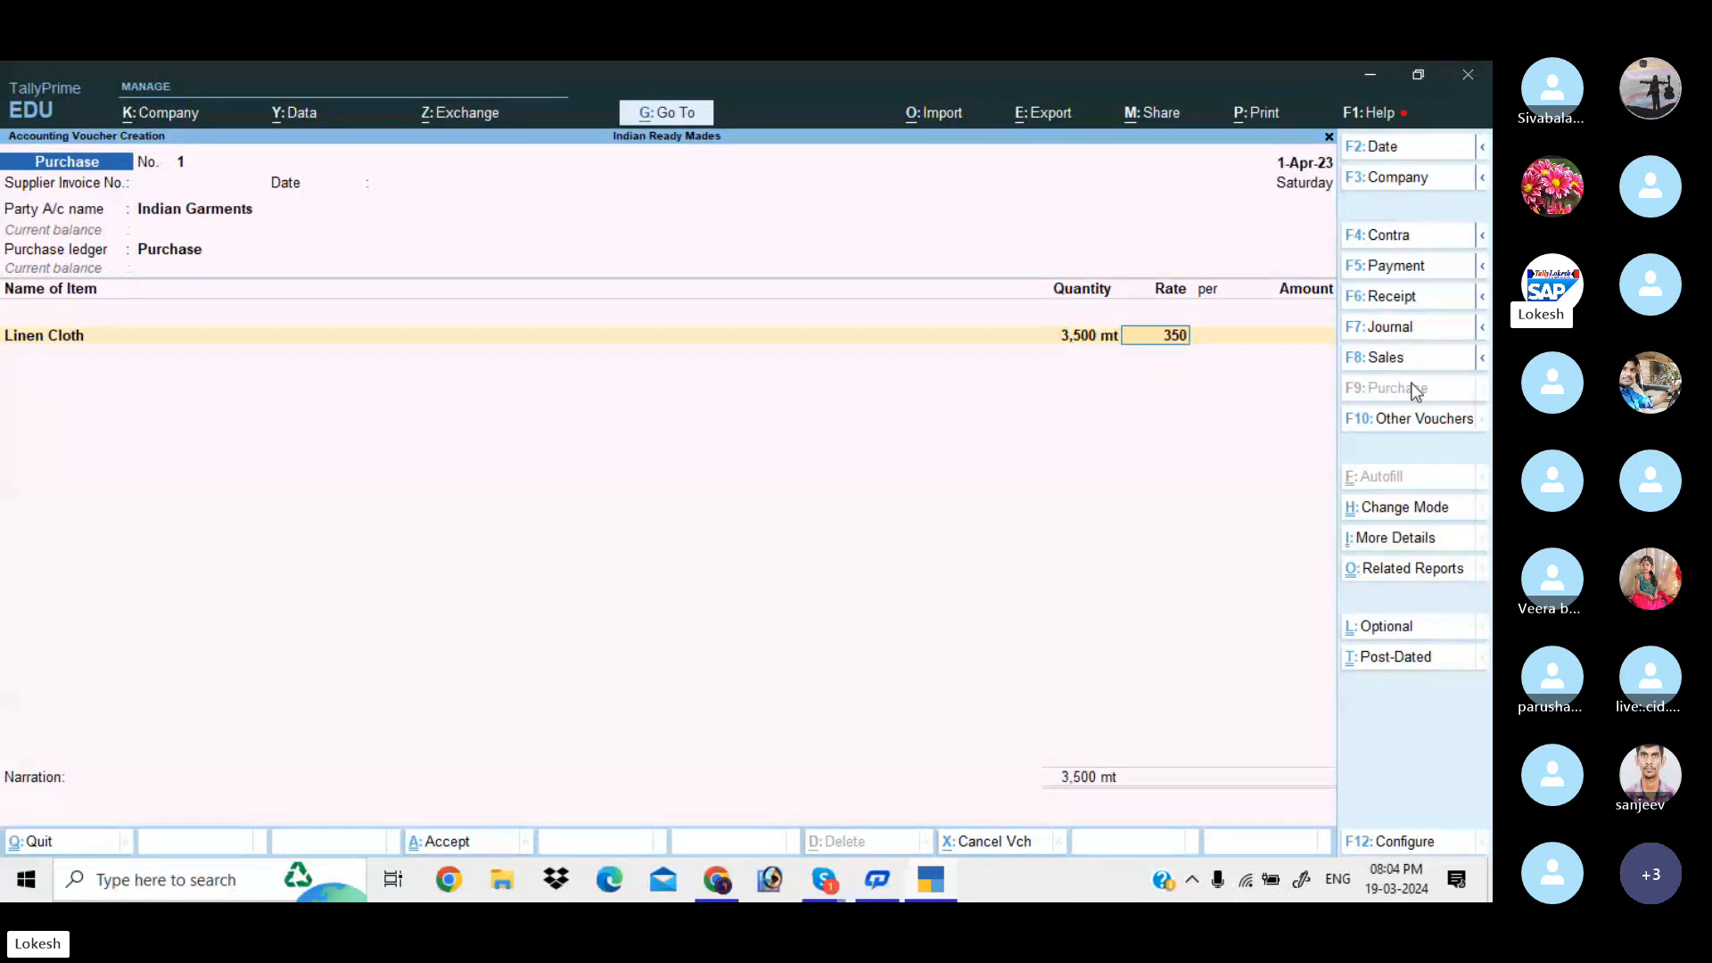
pyautogui.press('Return')
pyautogui.press('Return')
pyautogui.press('Return')
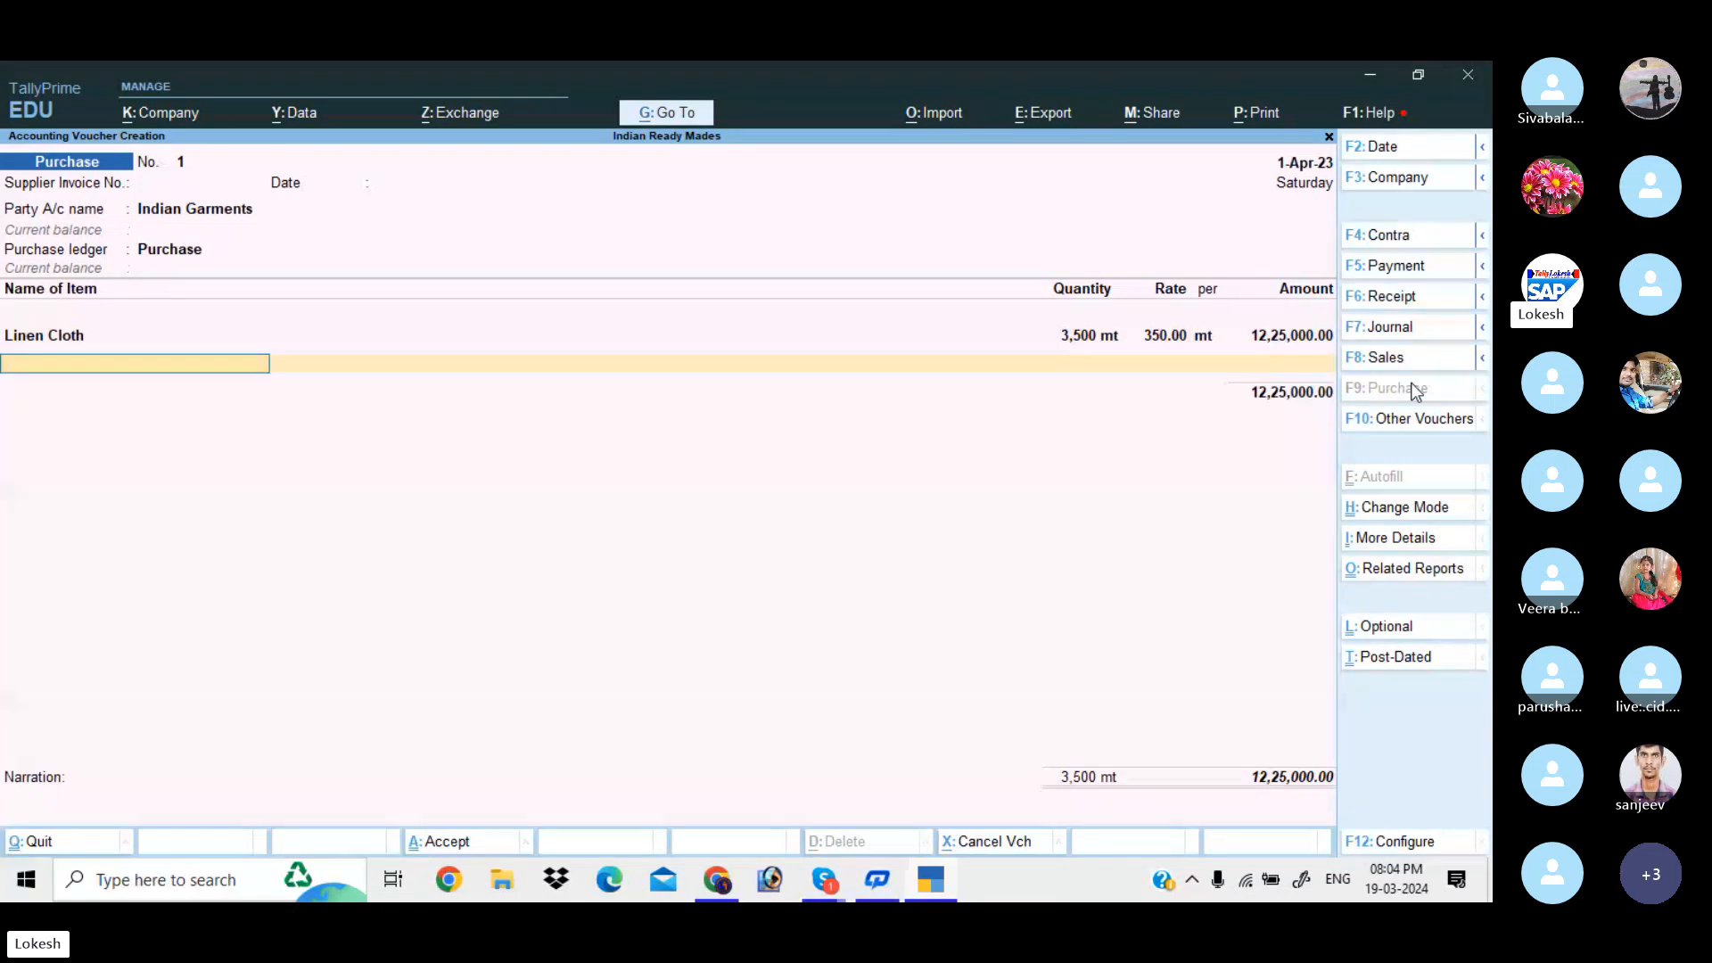
# Step: Add Denim Cloth to the purchase voucher with a quantity of 4000 mt at a rate of 250
pyautogui.write('Den')
pyautogui.press('Return')
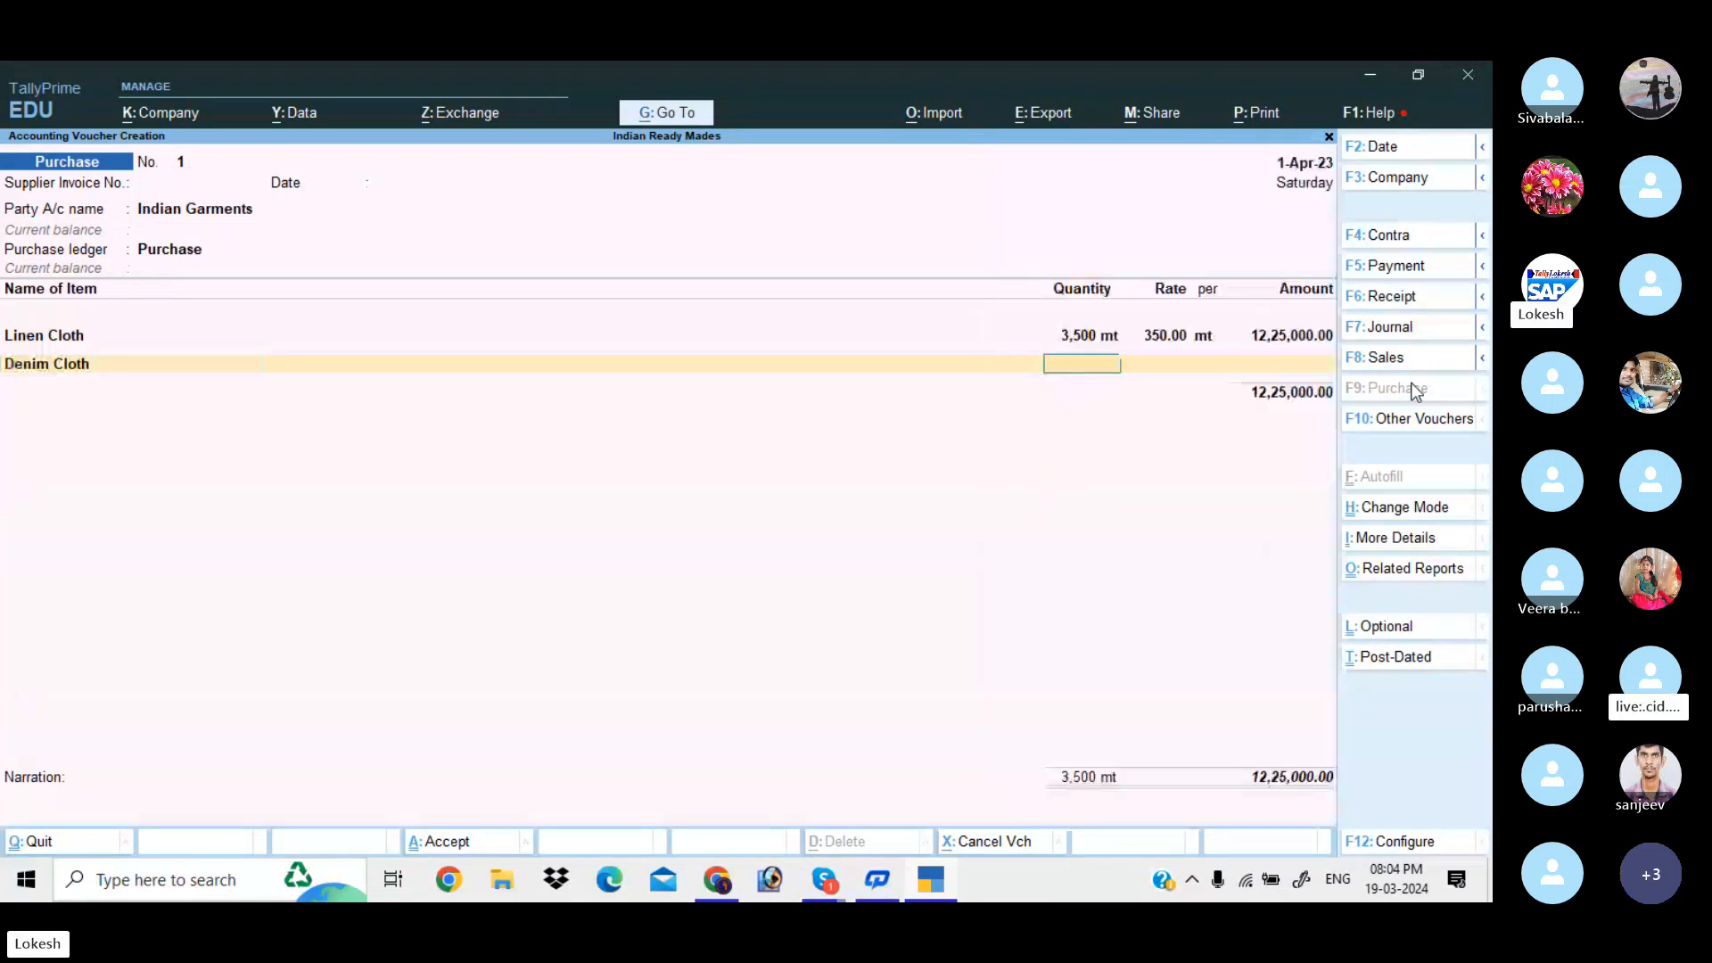
pyautogui.write('4000')
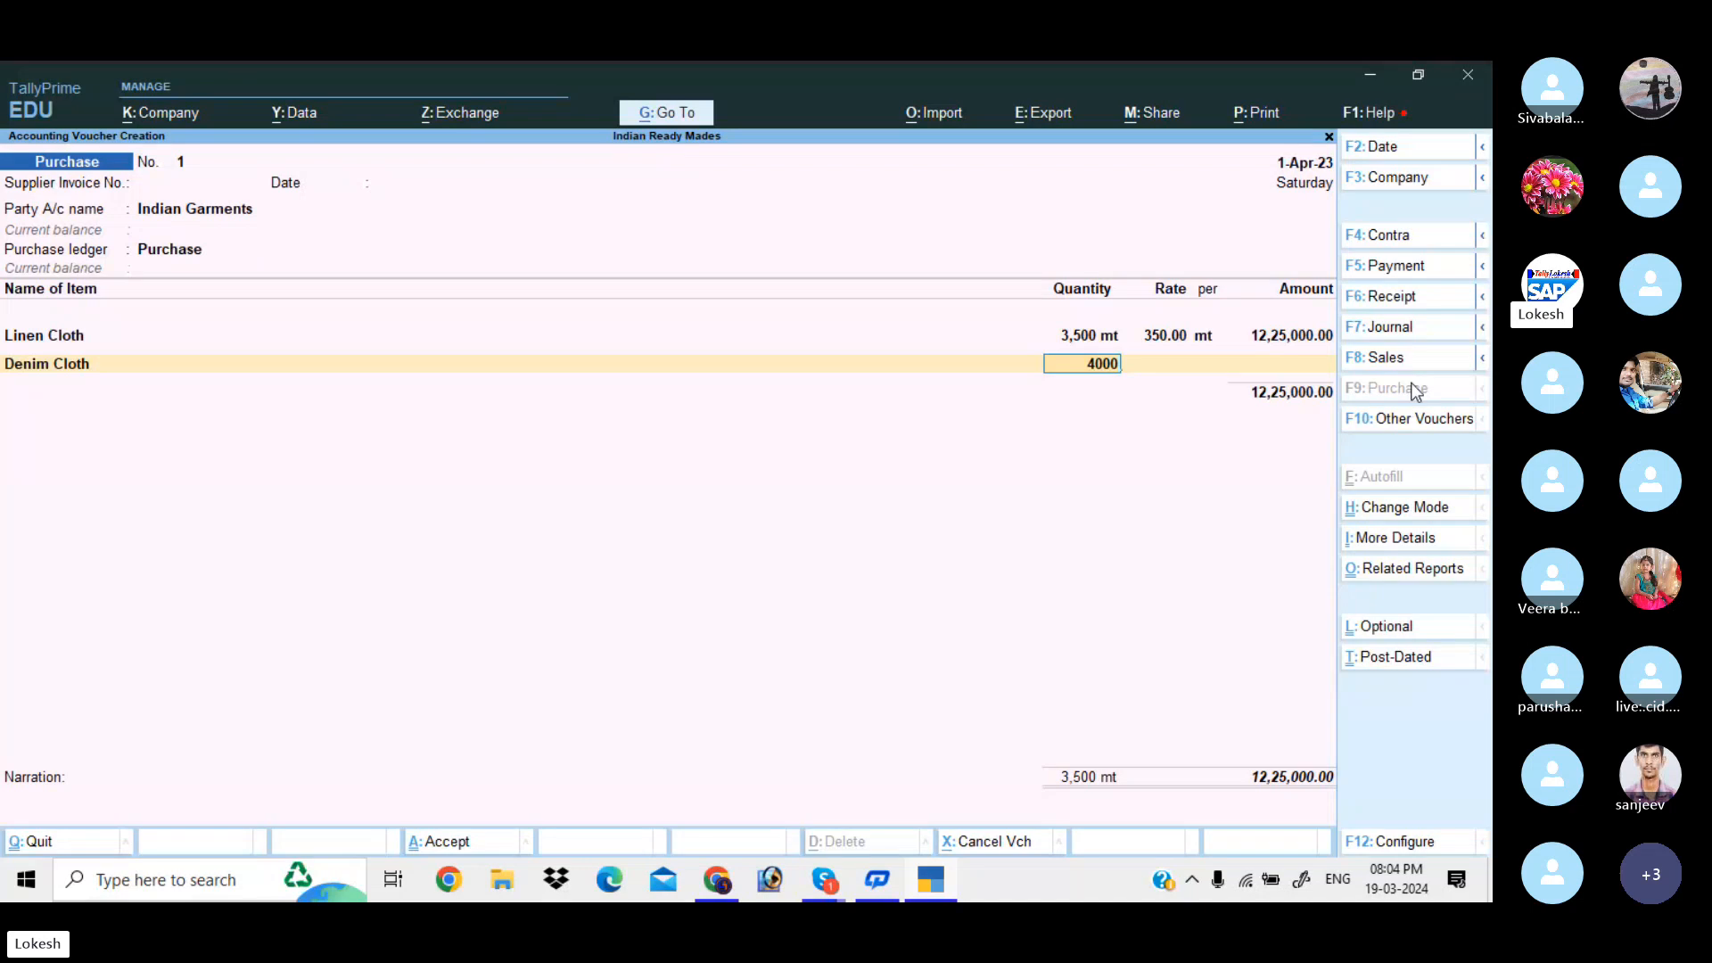
pyautogui.press('Return')
pyautogui.write('250')
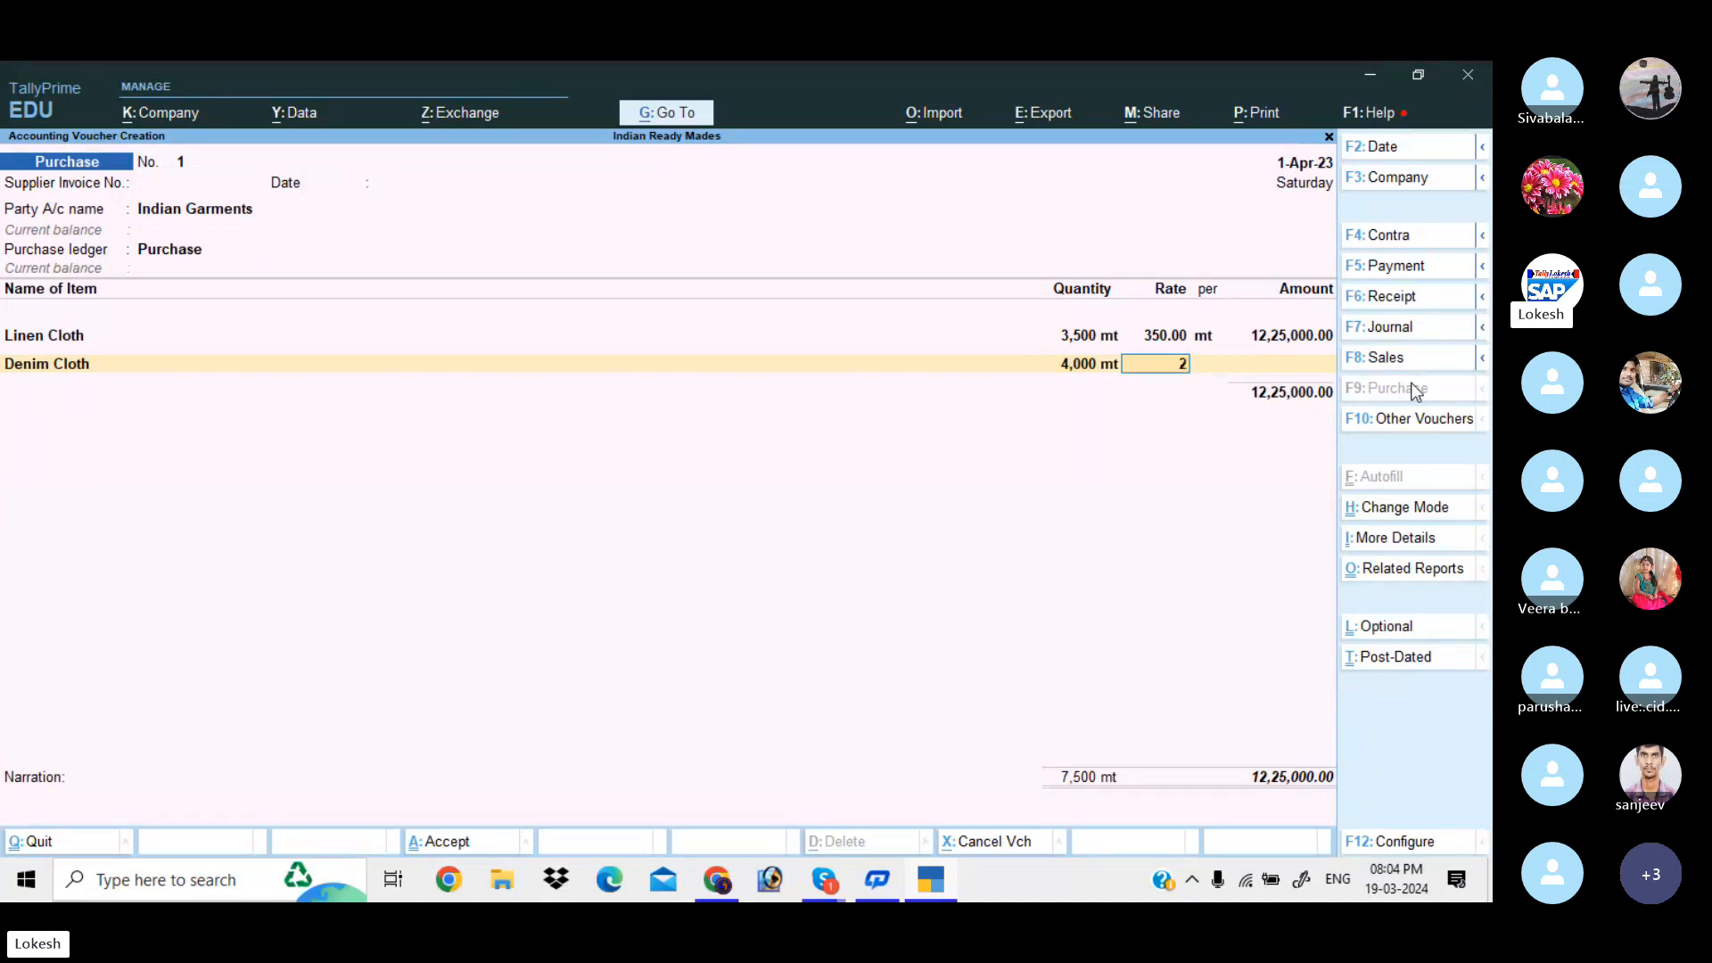
pyautogui.press('Return')
pyautogui.press('Return')
pyautogui.press('Return')
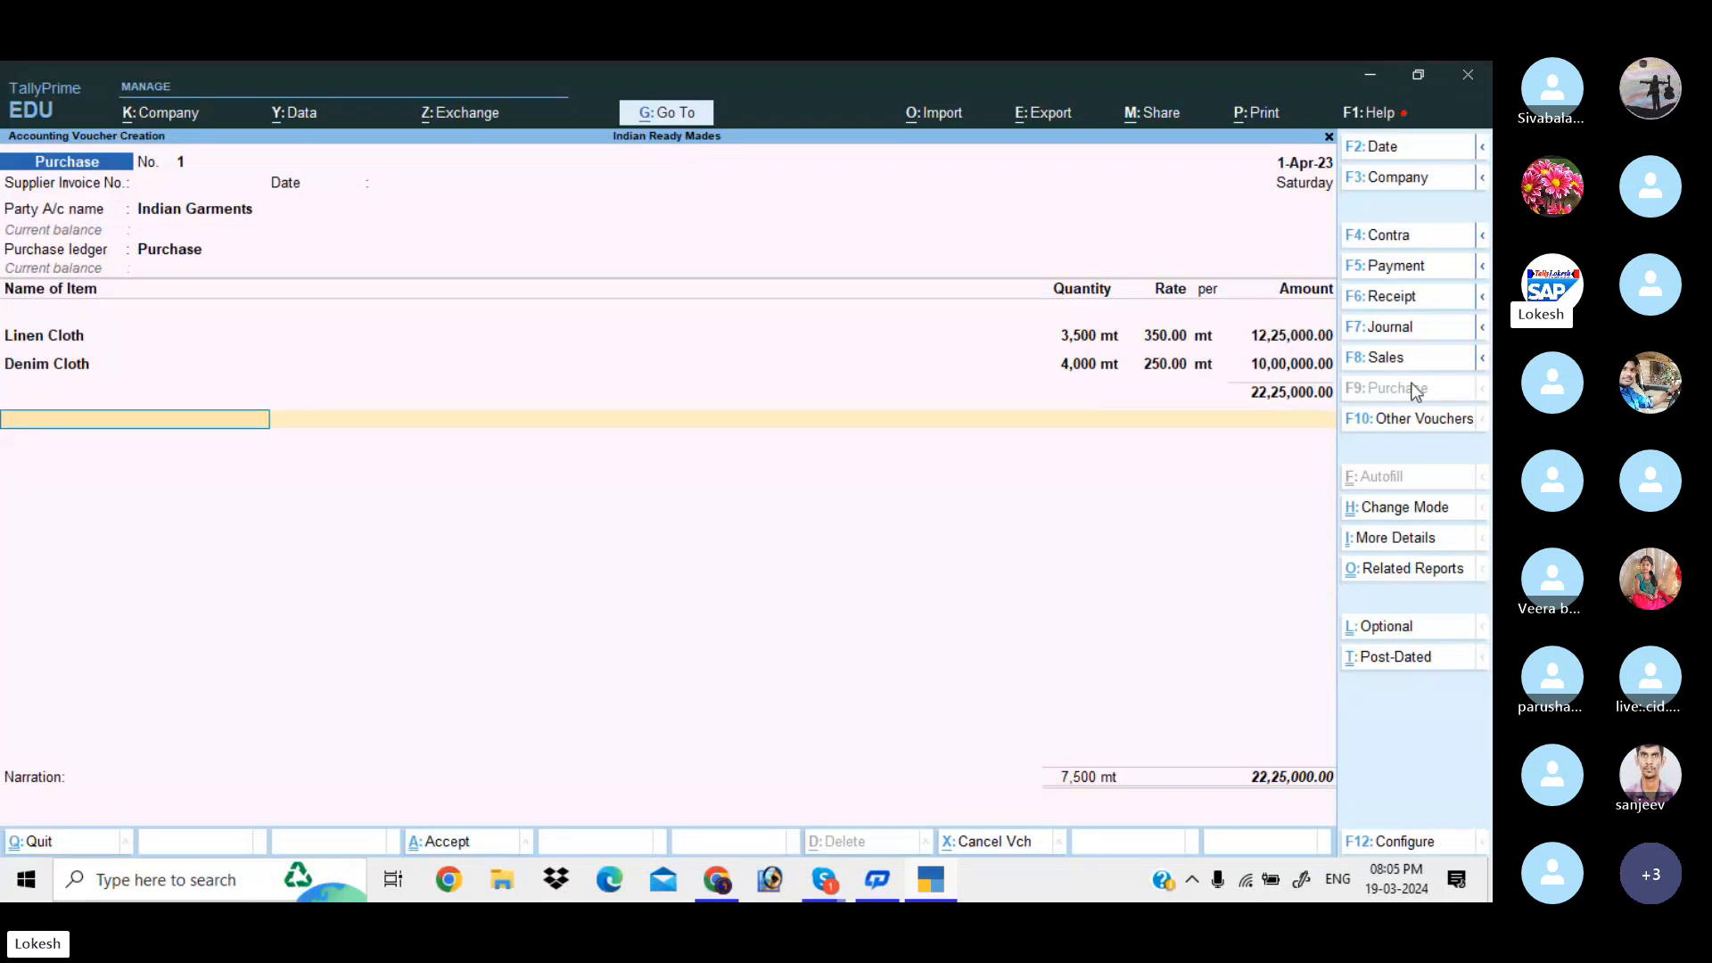
# Step: Save the Indian Garments purchase voucher without additional ledgers or a narration
pyautogui.press('Return')
pyautogui.press('Return')
pyautogui.press('Return')
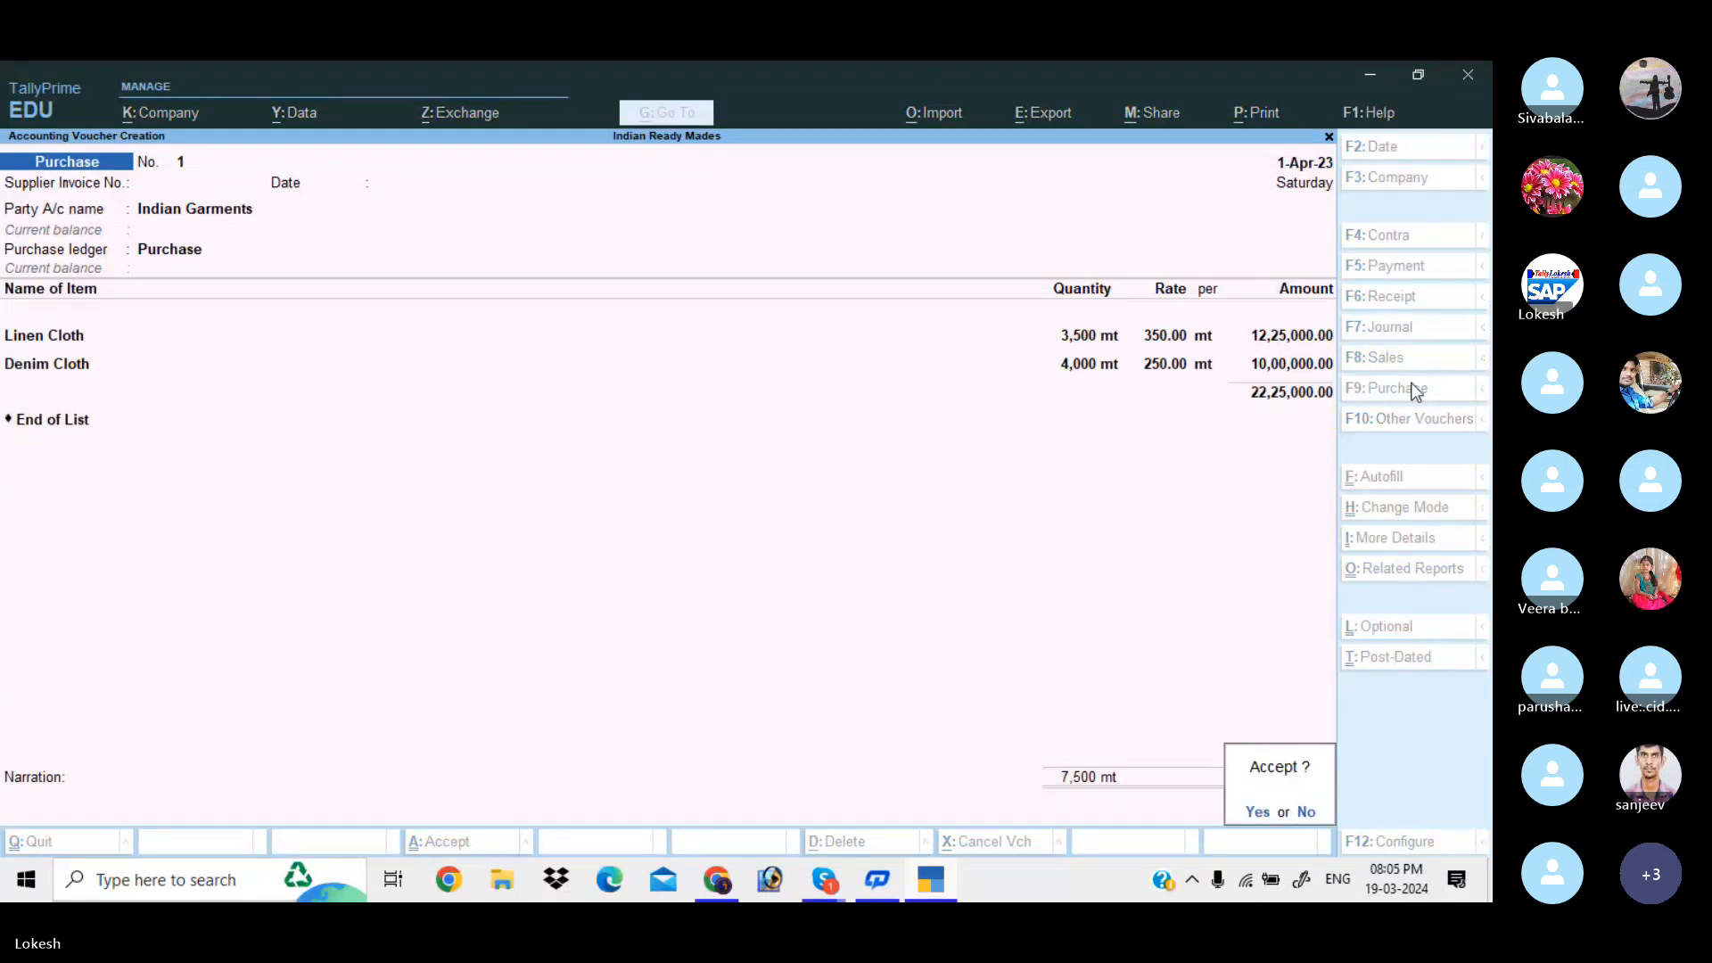
pyautogui.press('Return')
# Step: Start the next purchase voucher with party Galaxy Pvt Ltd and the Purchase ledger, leaving the receipt and party details unchanged
pyautogui.press('Return')
pyautogui.press('Return')
pyautogui.press('Down')
pyautogui.press('Down')
pyautogui.press('Down')
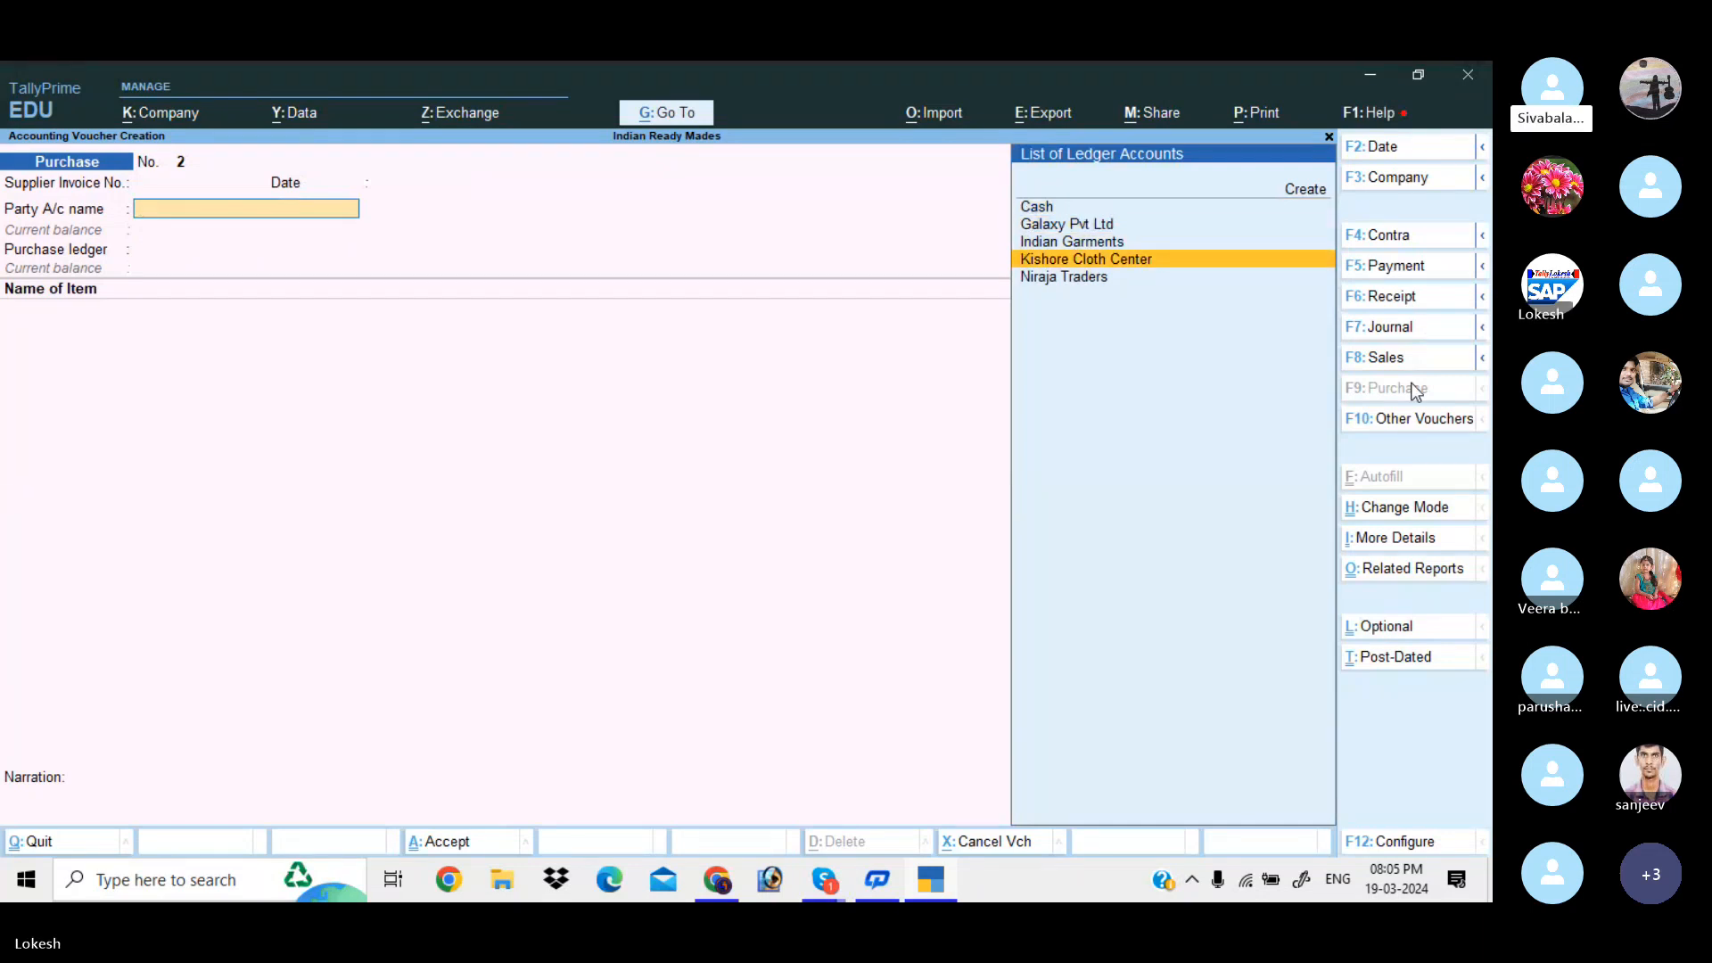
pyautogui.press('Up')
pyautogui.press('Up')
pyautogui.press('Return')
pyautogui.press('Return')
pyautogui.press('Return')
pyautogui.press('Return')
pyautogui.press('Return')
pyautogui.press('Return')
pyautogui.press('Return')
pyautogui.press('Return')
pyautogui.press('Return')
pyautogui.press('Return')
pyautogui.press('Return')
pyautogui.press('Return')
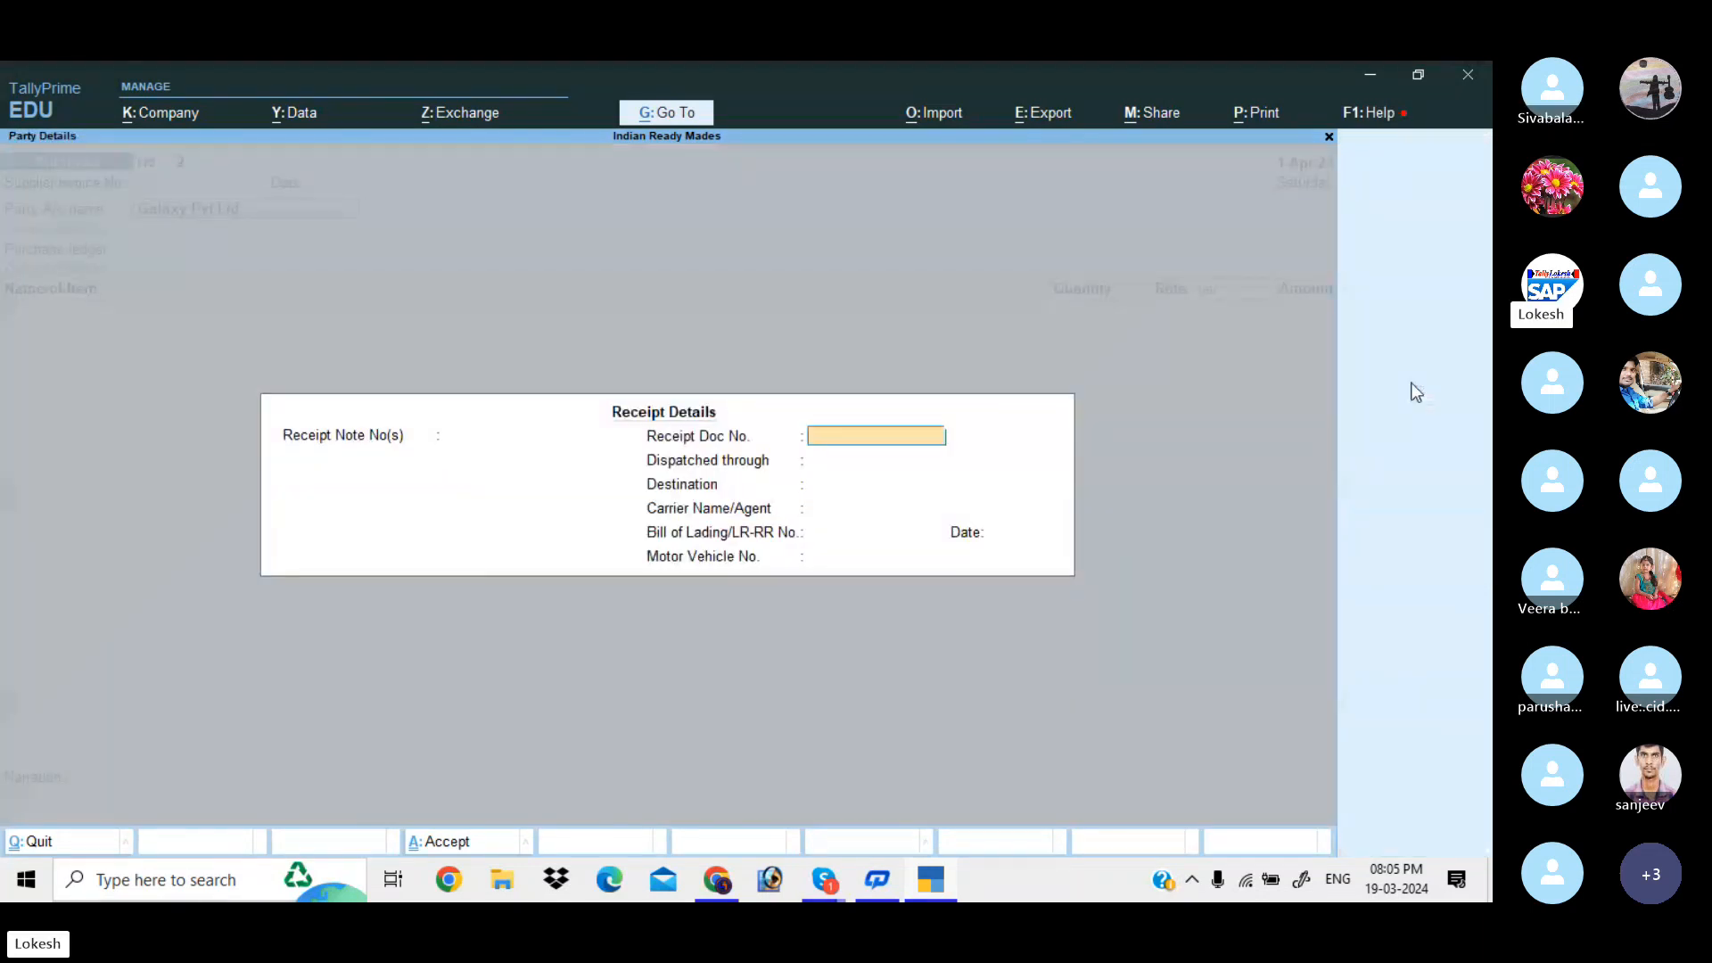
pyautogui.press('Return')
pyautogui.press('Return')
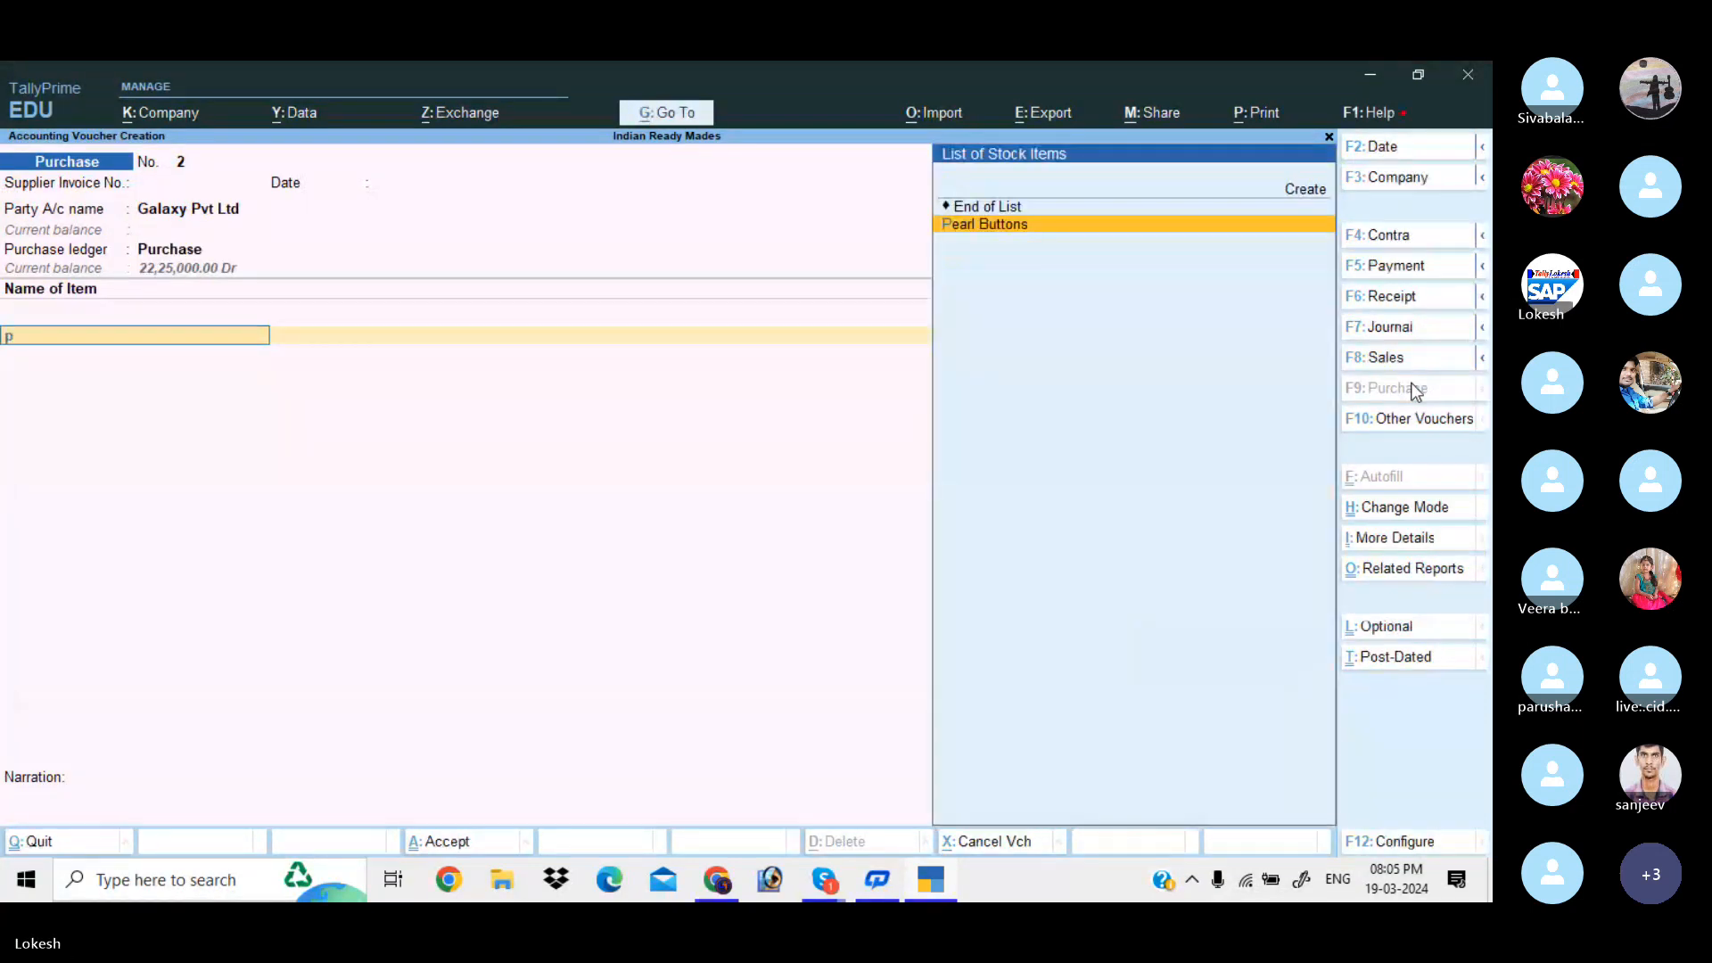
# Step: Add Pearl Buttons to the voucher with a quantity of 2000 dz at a rate of 50
pyautogui.press('Return')
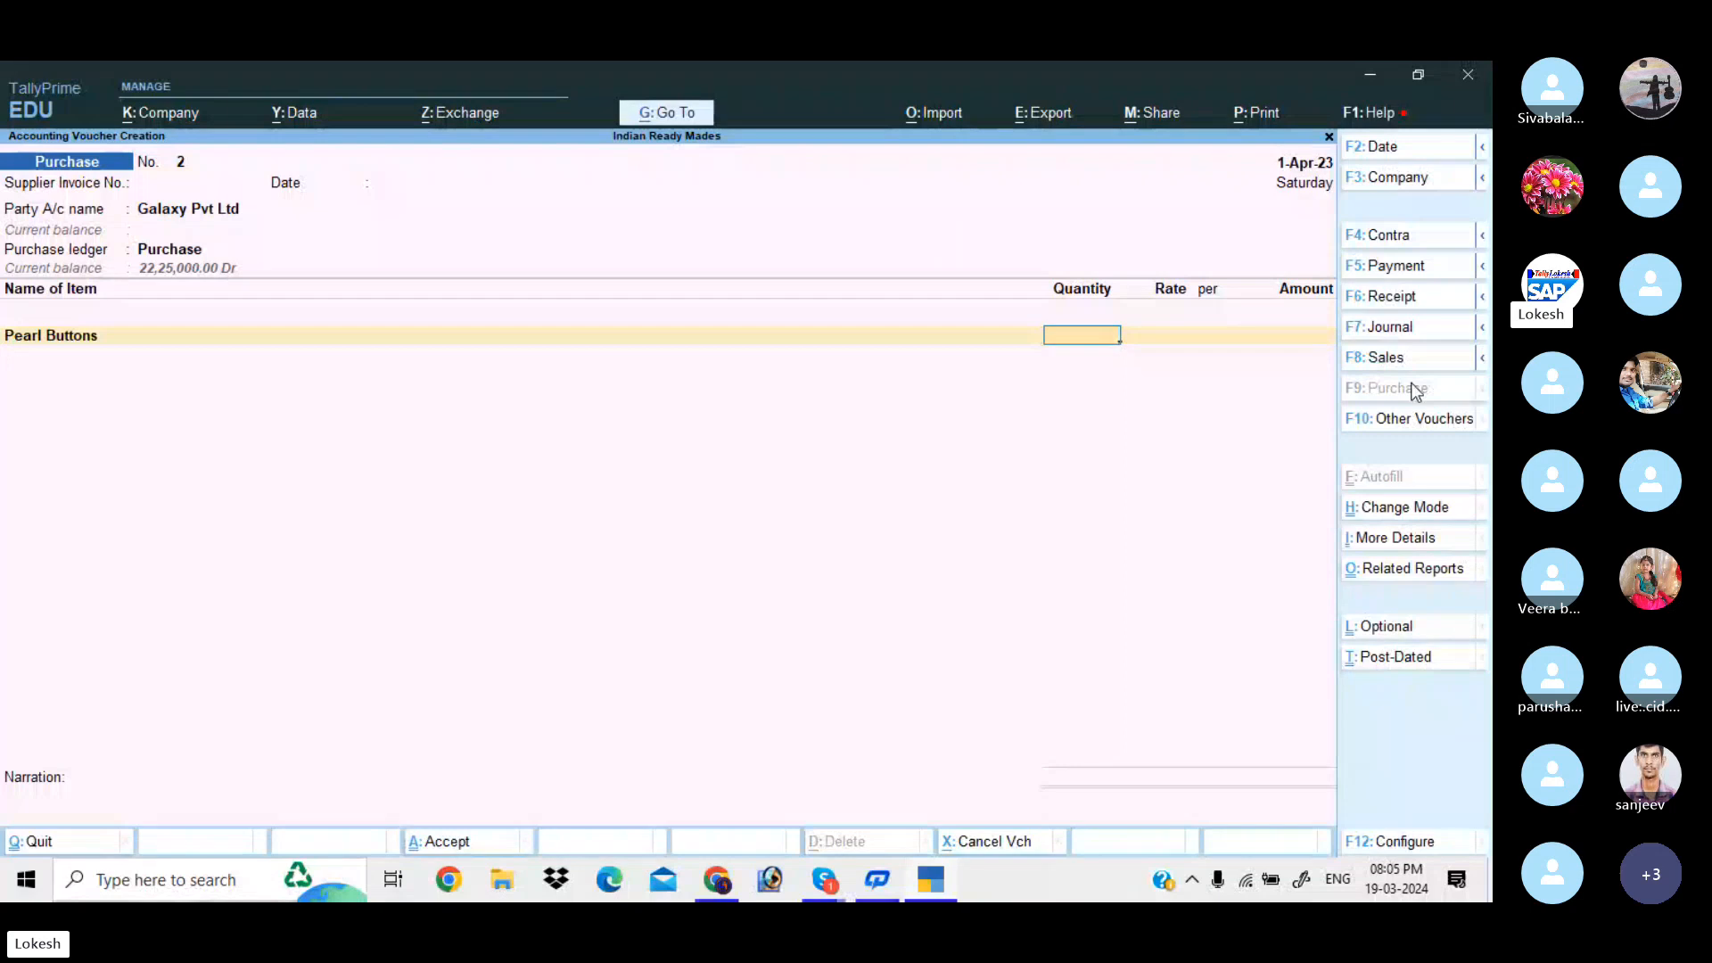
pyautogui.write('2000')
pyautogui.press('Return')
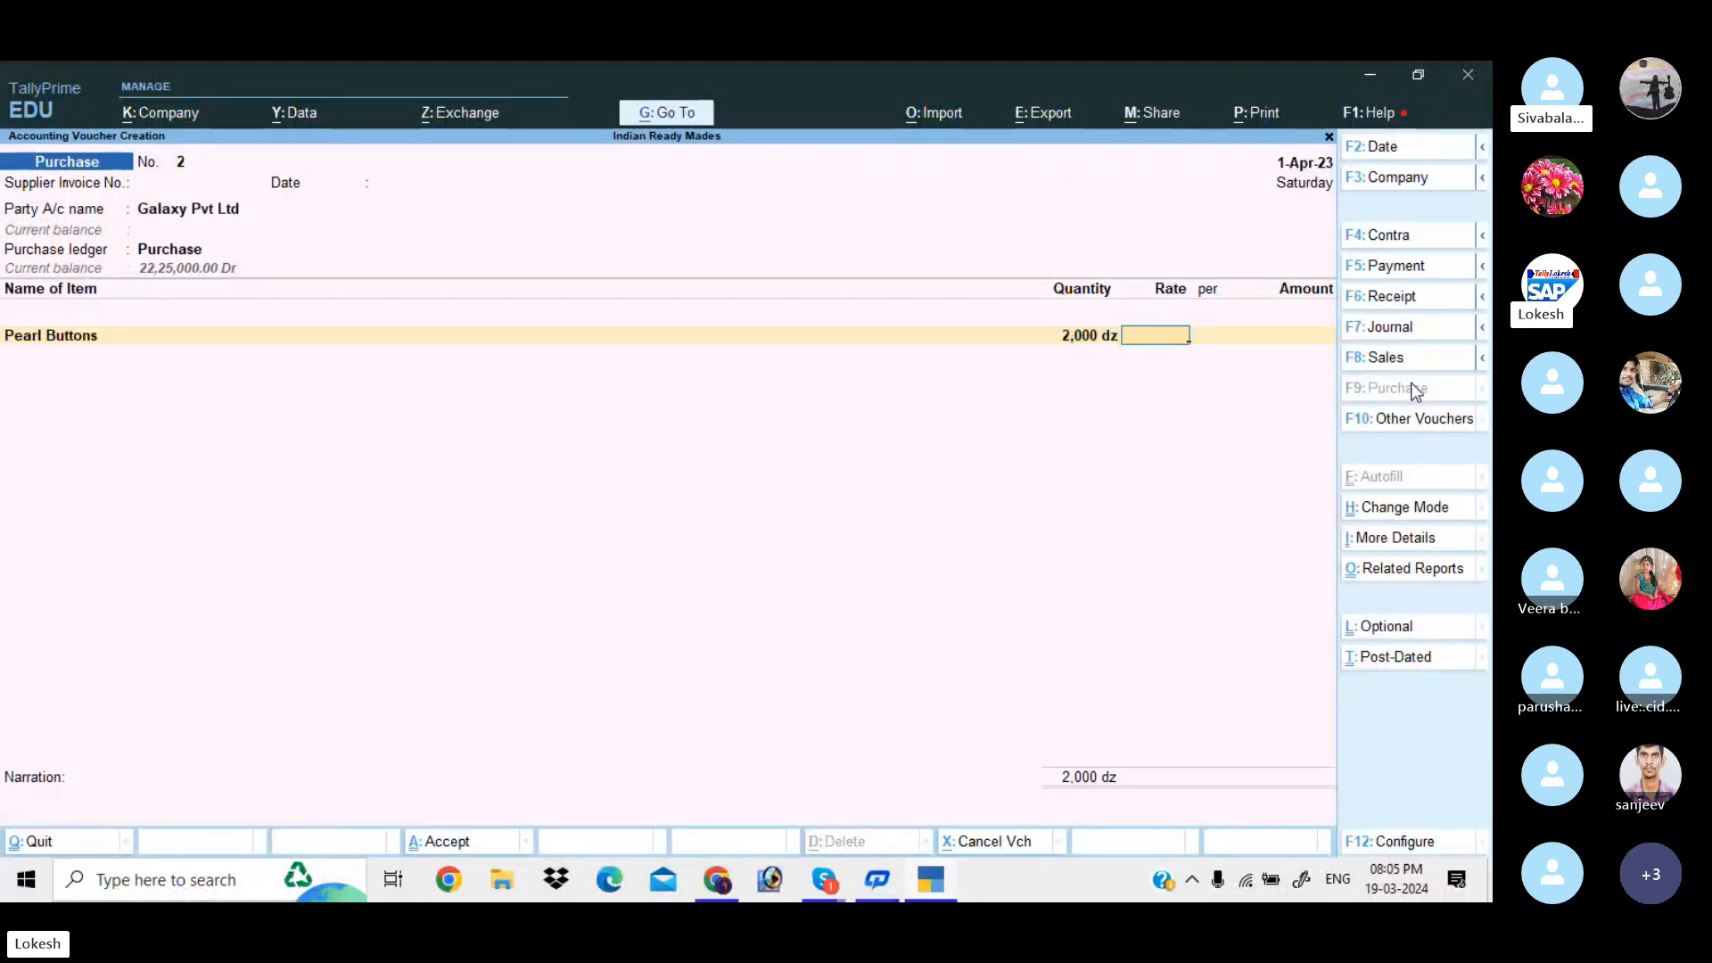
pyautogui.write('50')
pyautogui.press('Return')
pyautogui.press('Return')
pyautogui.press('Return')
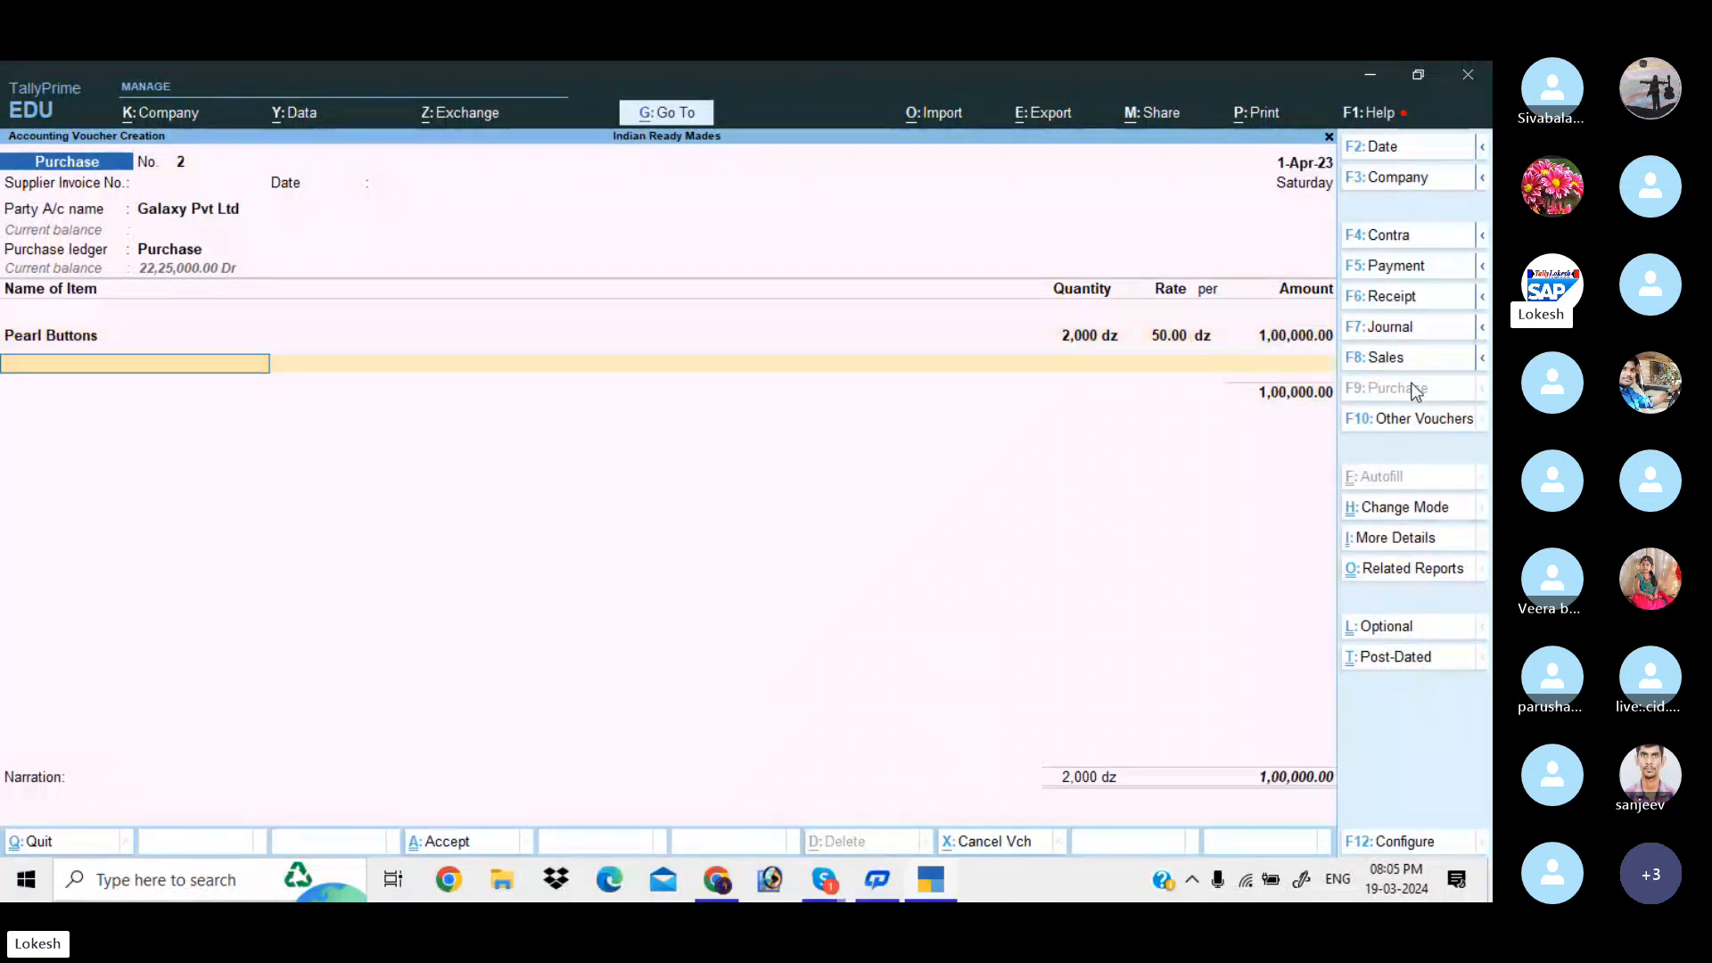
# Step: Add Metal Buttons to the voucher with a quantity of 1300 dz at a rate of 40
pyautogui.write('m')
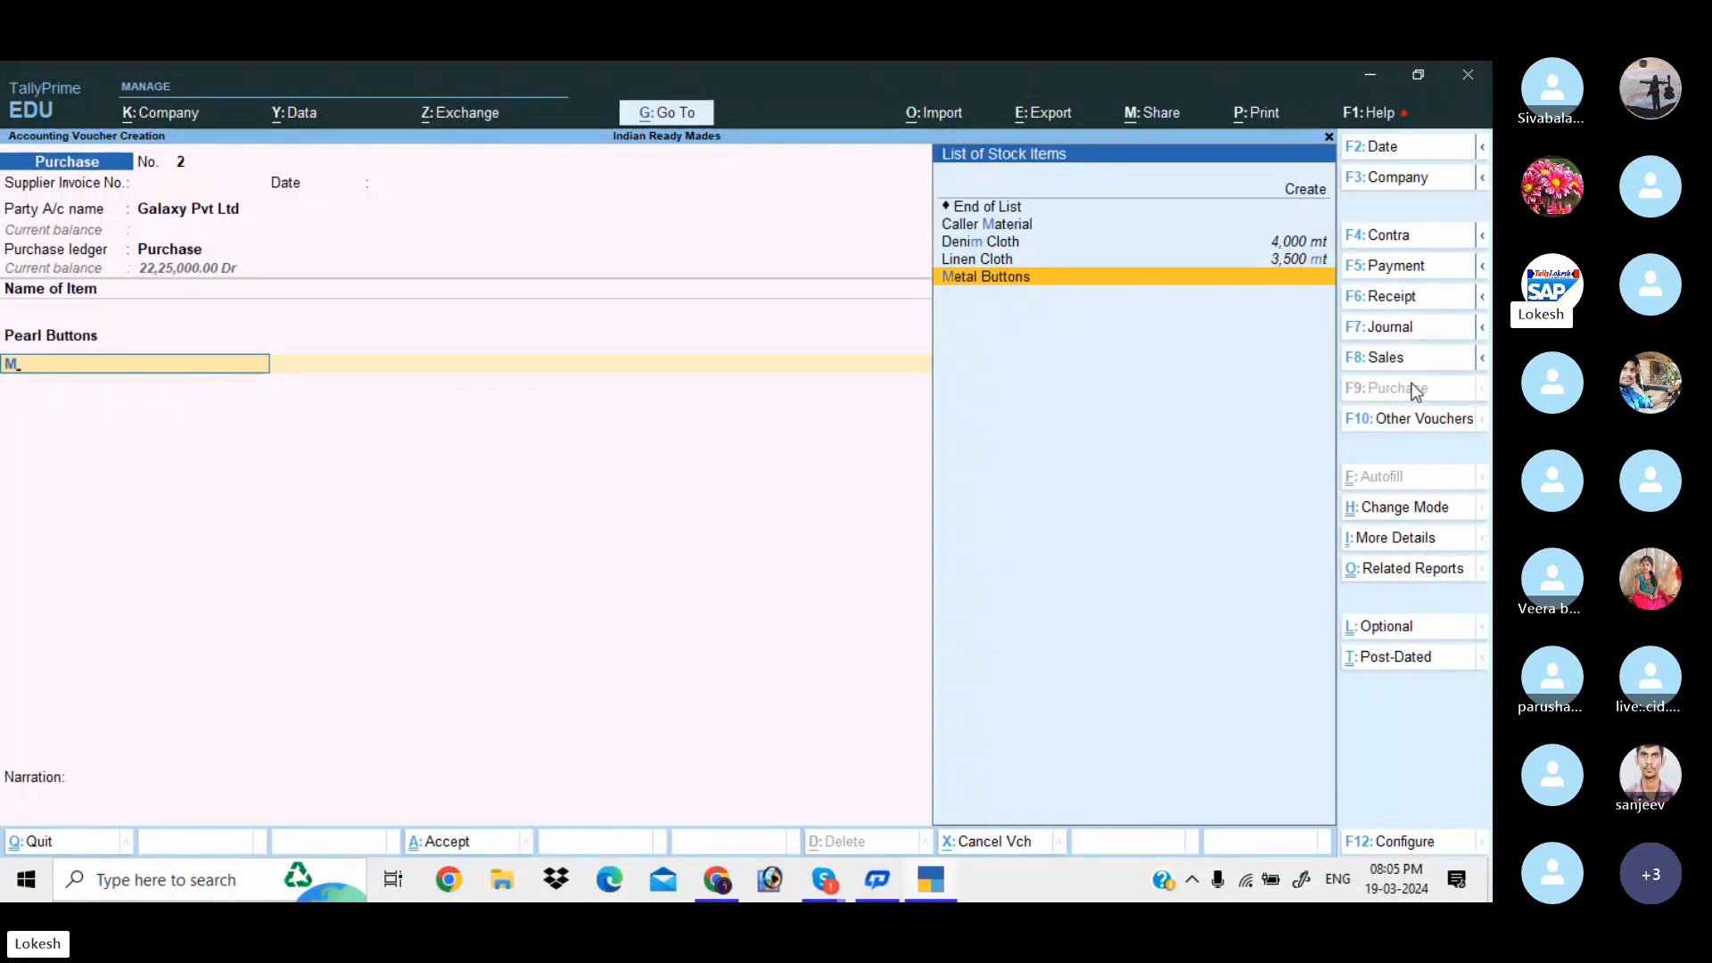
pyautogui.press('Return')
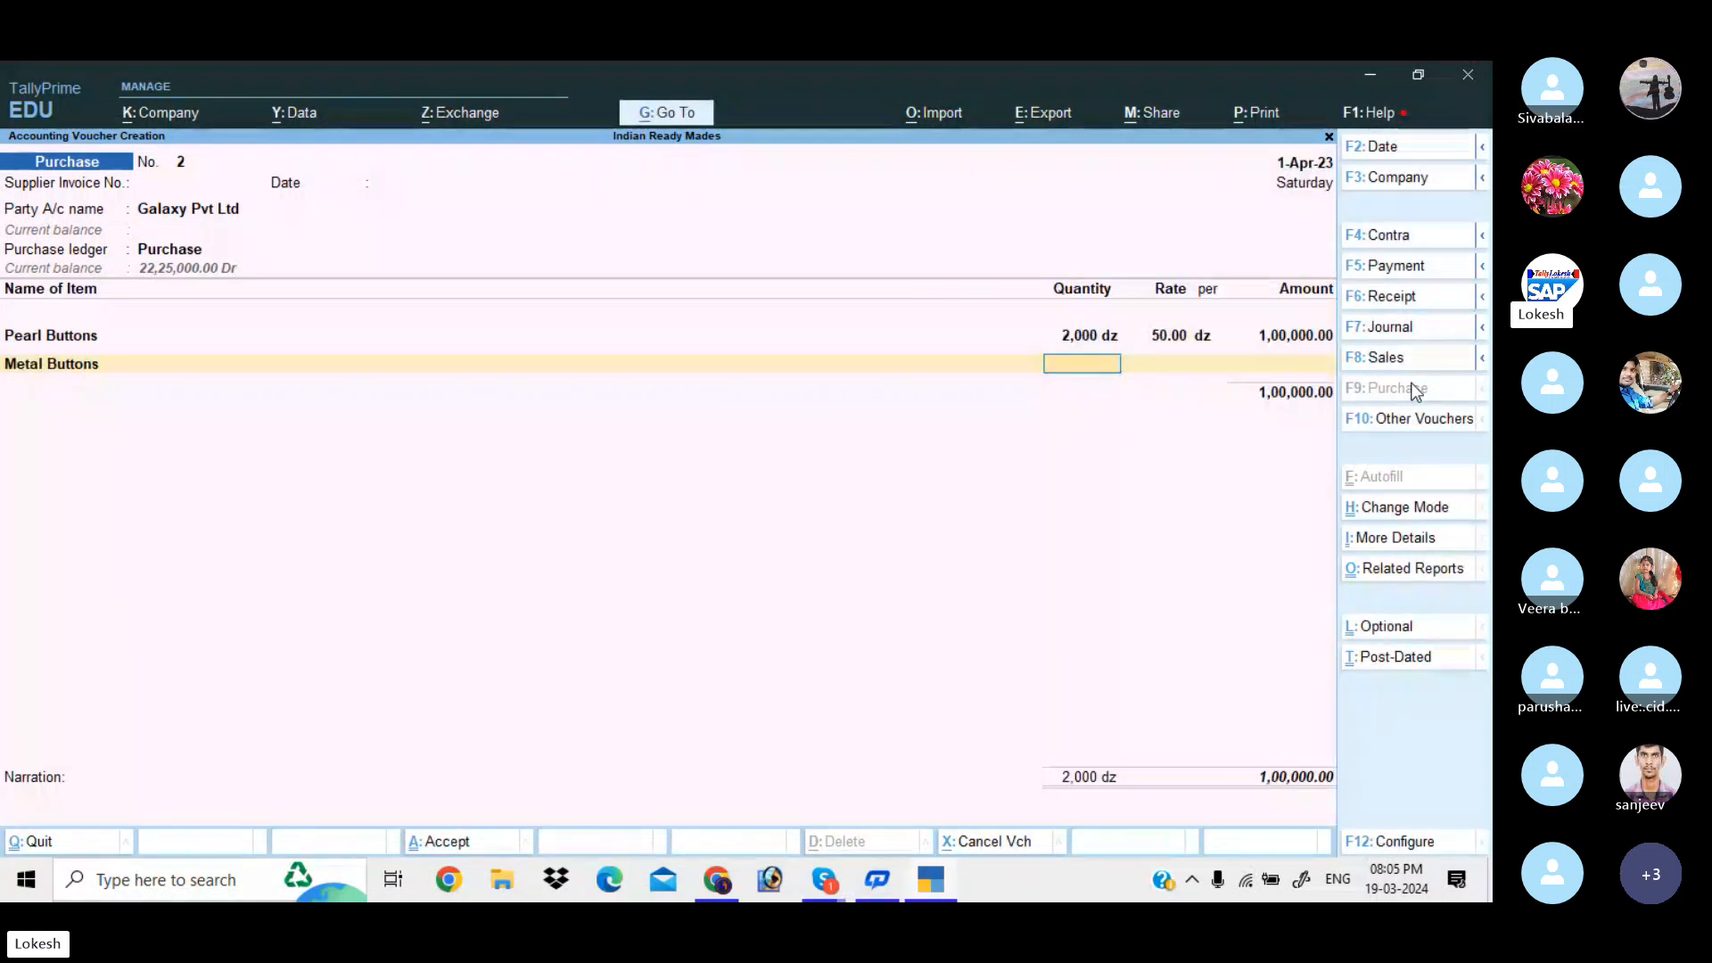
pyautogui.write('1300')
pyautogui.press('Return')
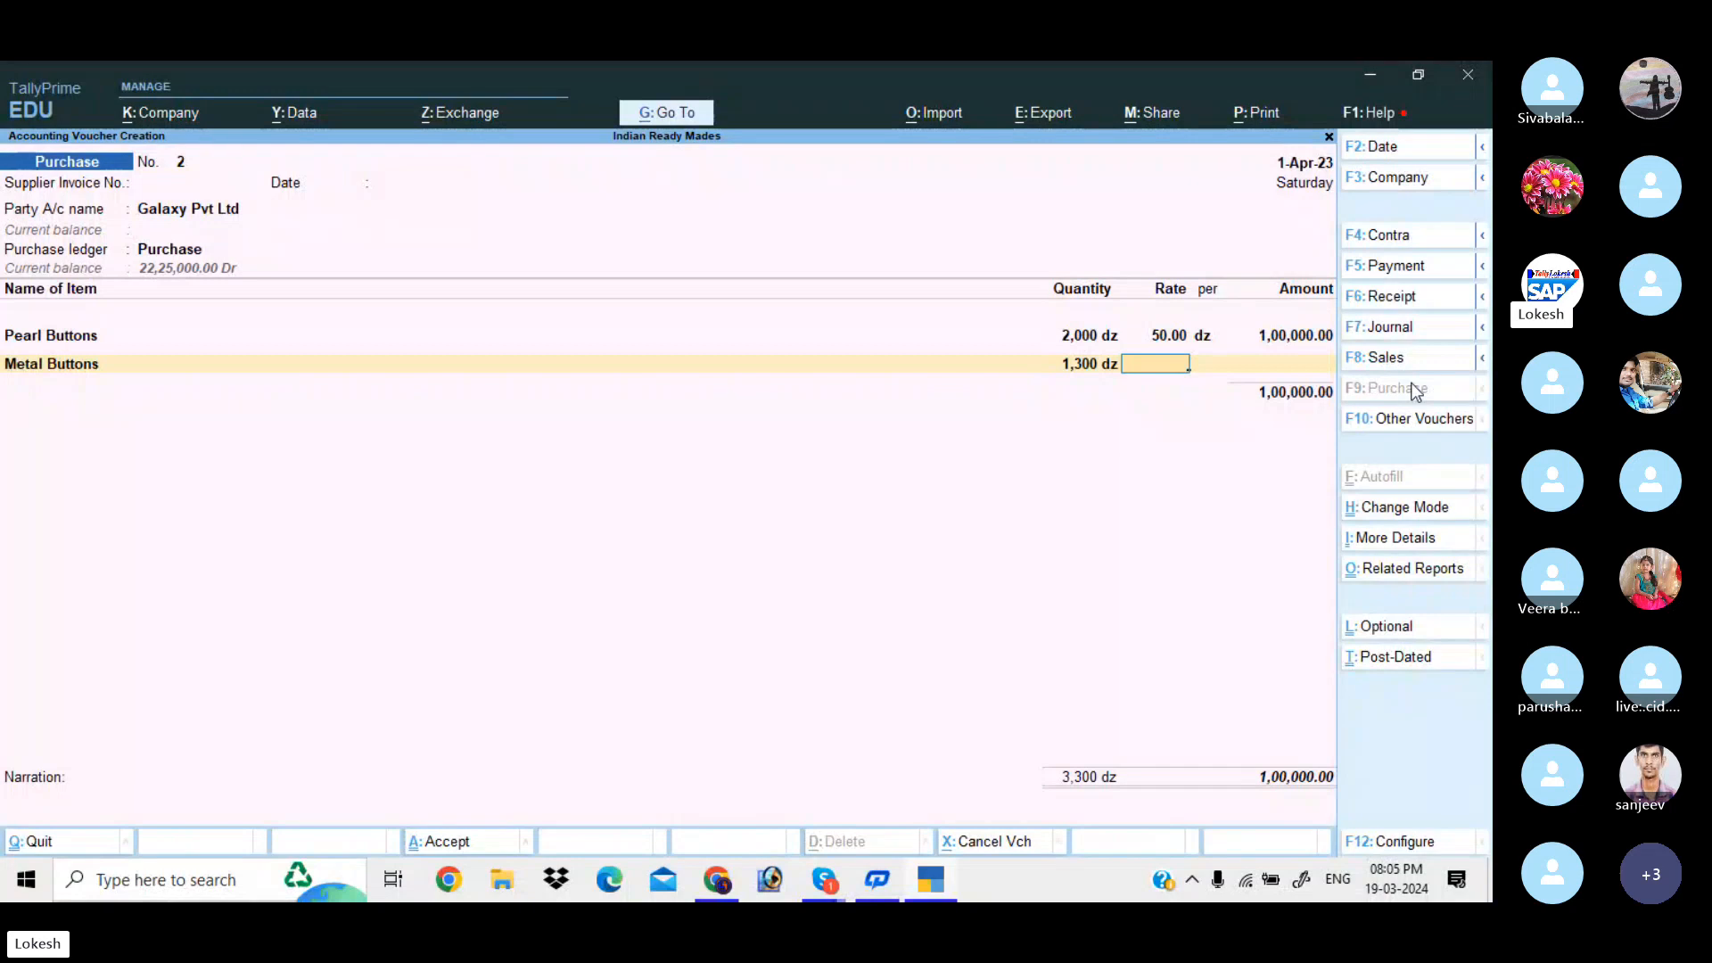
pyautogui.write('40')
pyautogui.press('Return')
pyautogui.press('Return')
pyautogui.press('Return')
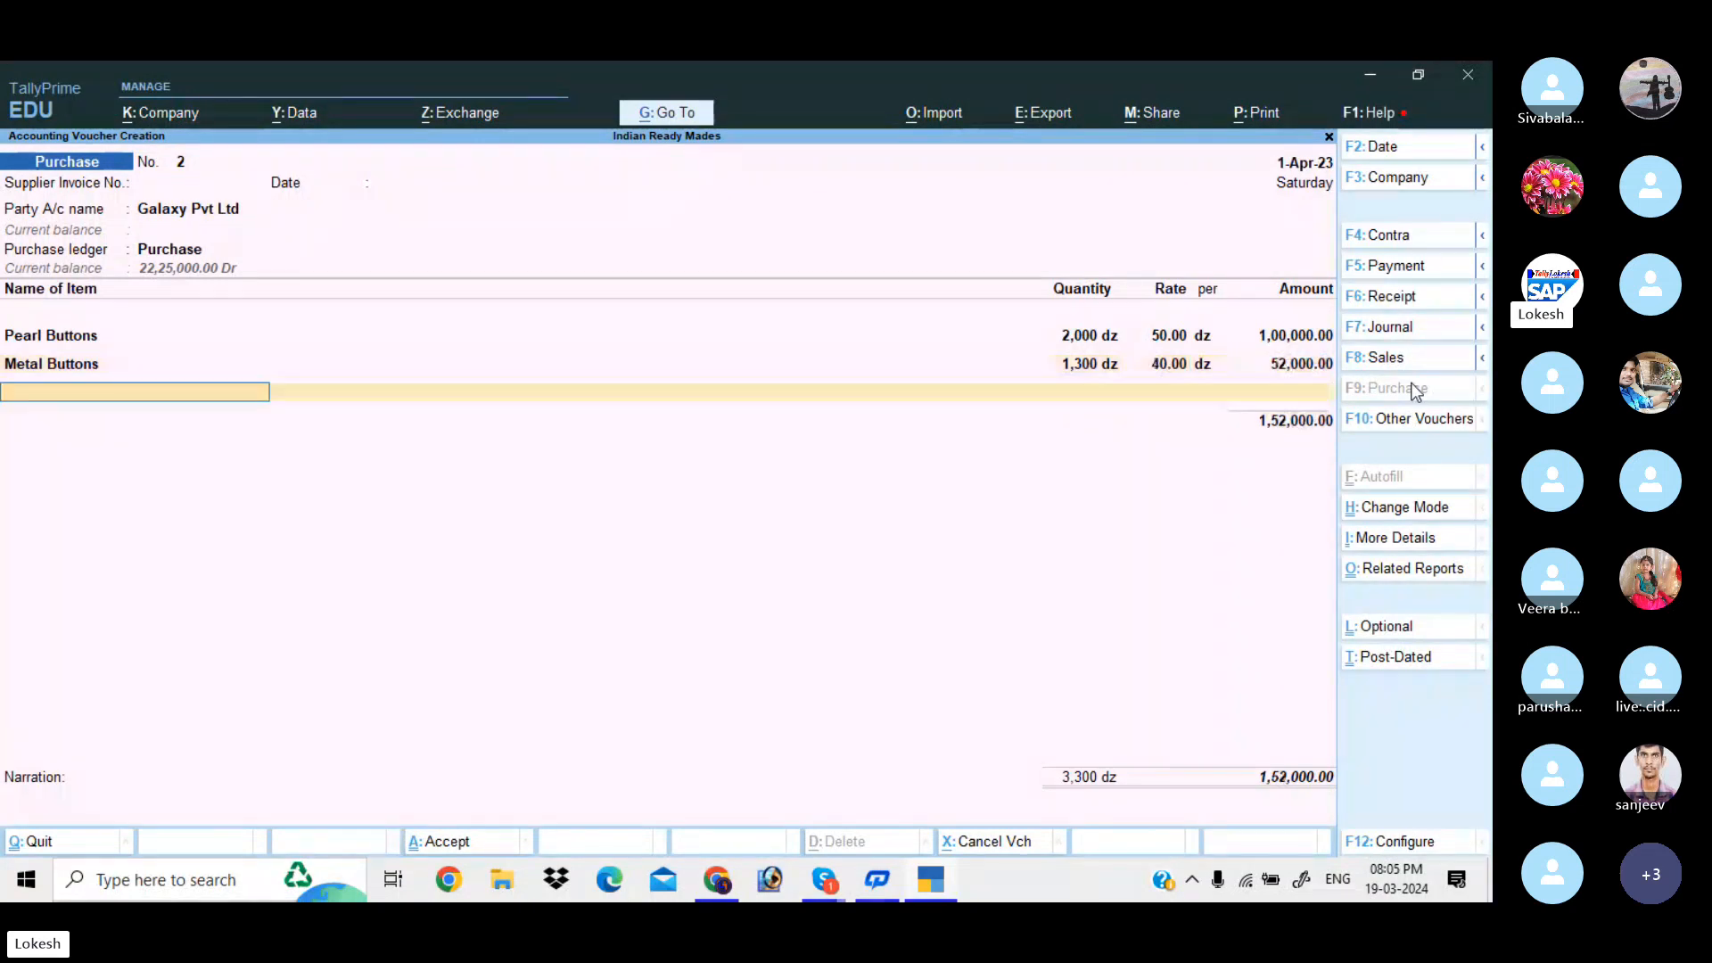
# Step: End the item list and save the Galaxy Pvt Ltd purchase voucher without a narration
pyautogui.press('Return')
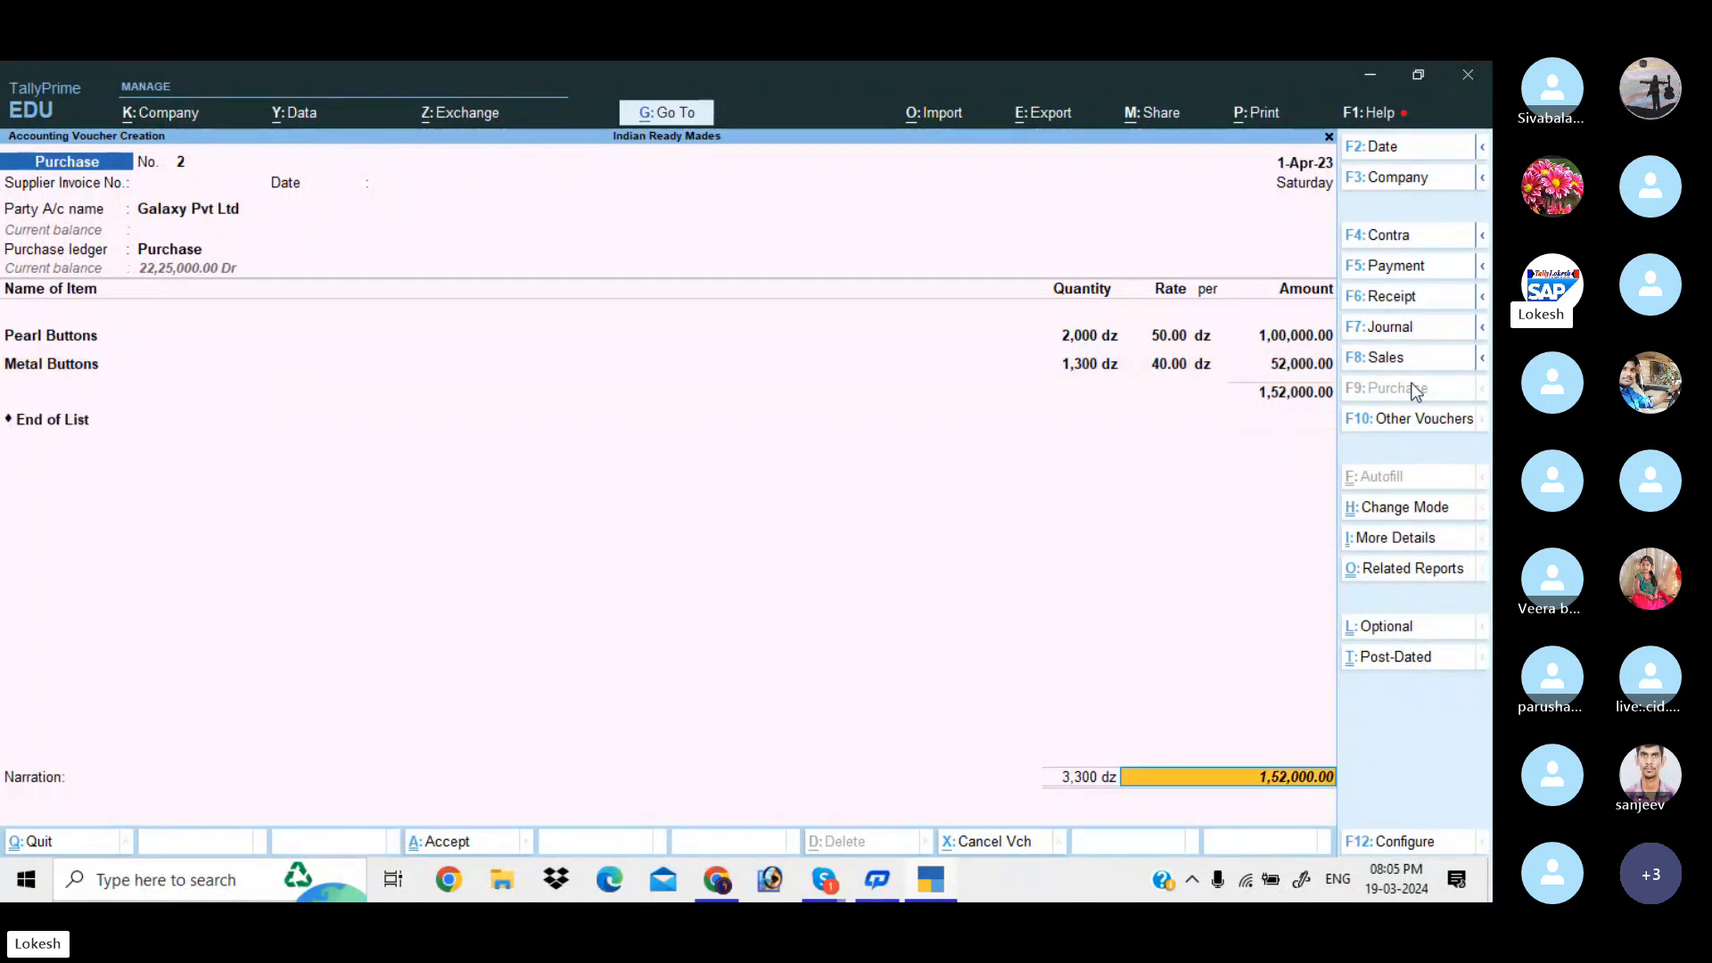
pyautogui.press('Return')
pyautogui.press('Return')
pyautogui.press('Return')
# Step: Start a purchase voucher with party Niraja Traders and the Purchase ledger, leaving the receipt details blank
pyautogui.press('Return')
pyautogui.press('Return')
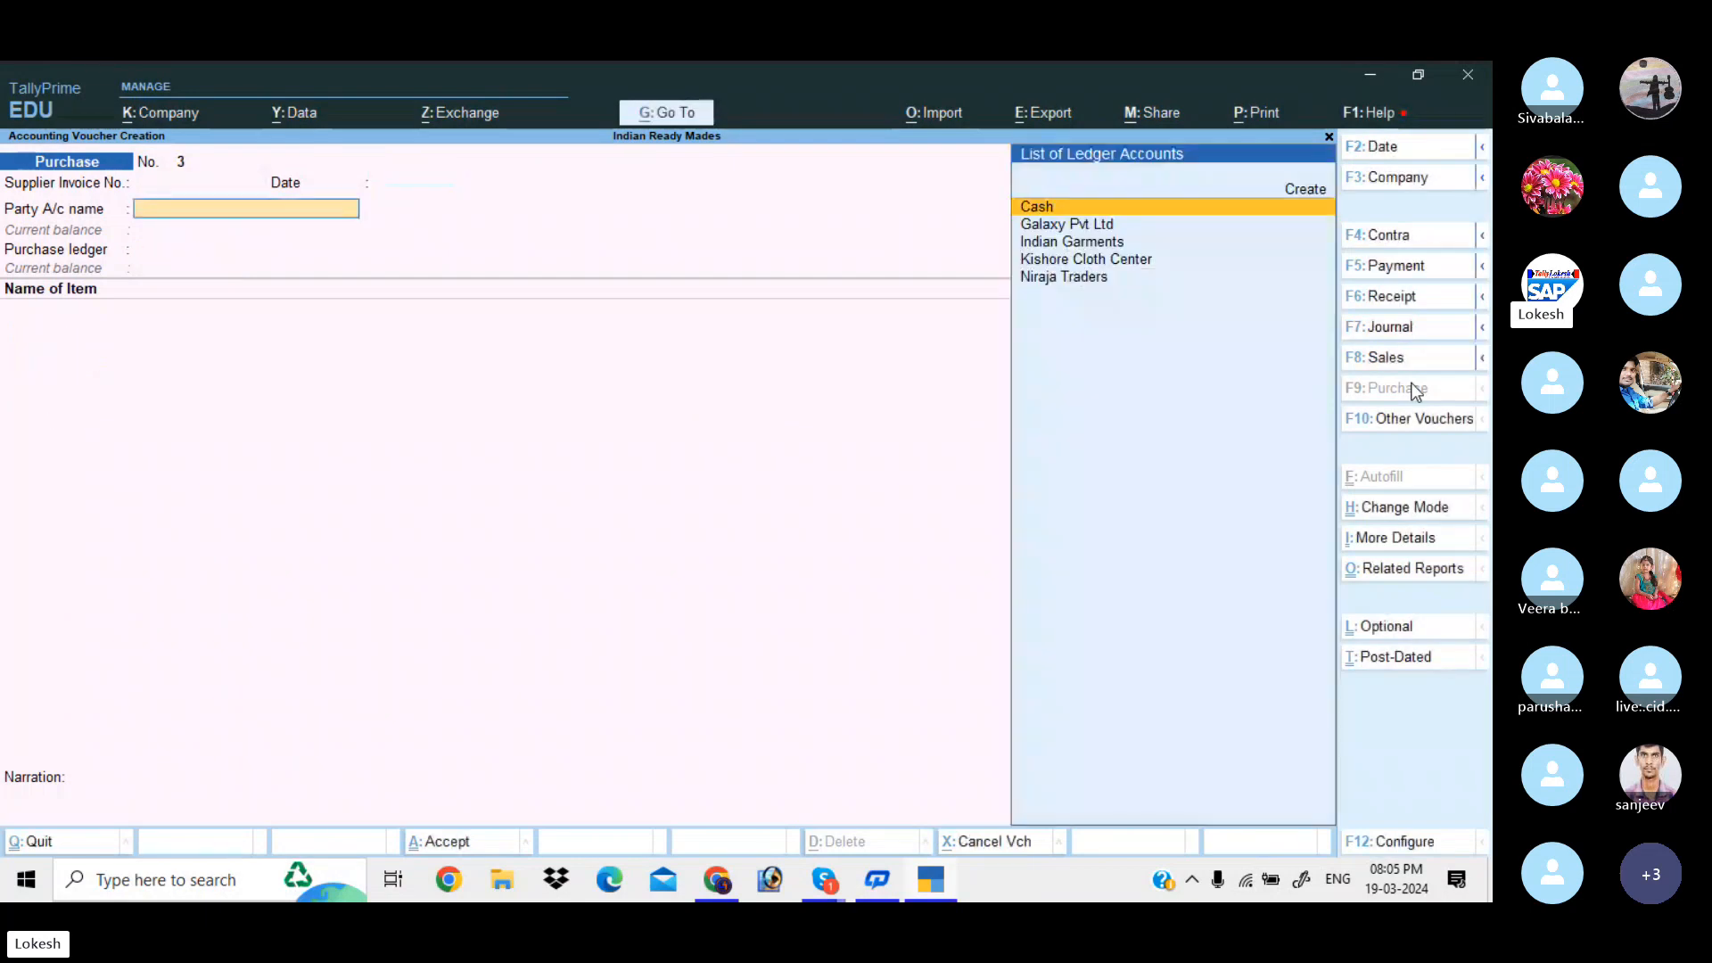
pyautogui.write('n')
pyautogui.press('Return')
pyautogui.press('Return')
pyautogui.press('Return')
pyautogui.press('Return')
pyautogui.press('Return')
pyautogui.press('Return')
pyautogui.press('Return')
pyautogui.press('Return')
pyautogui.press('Return')
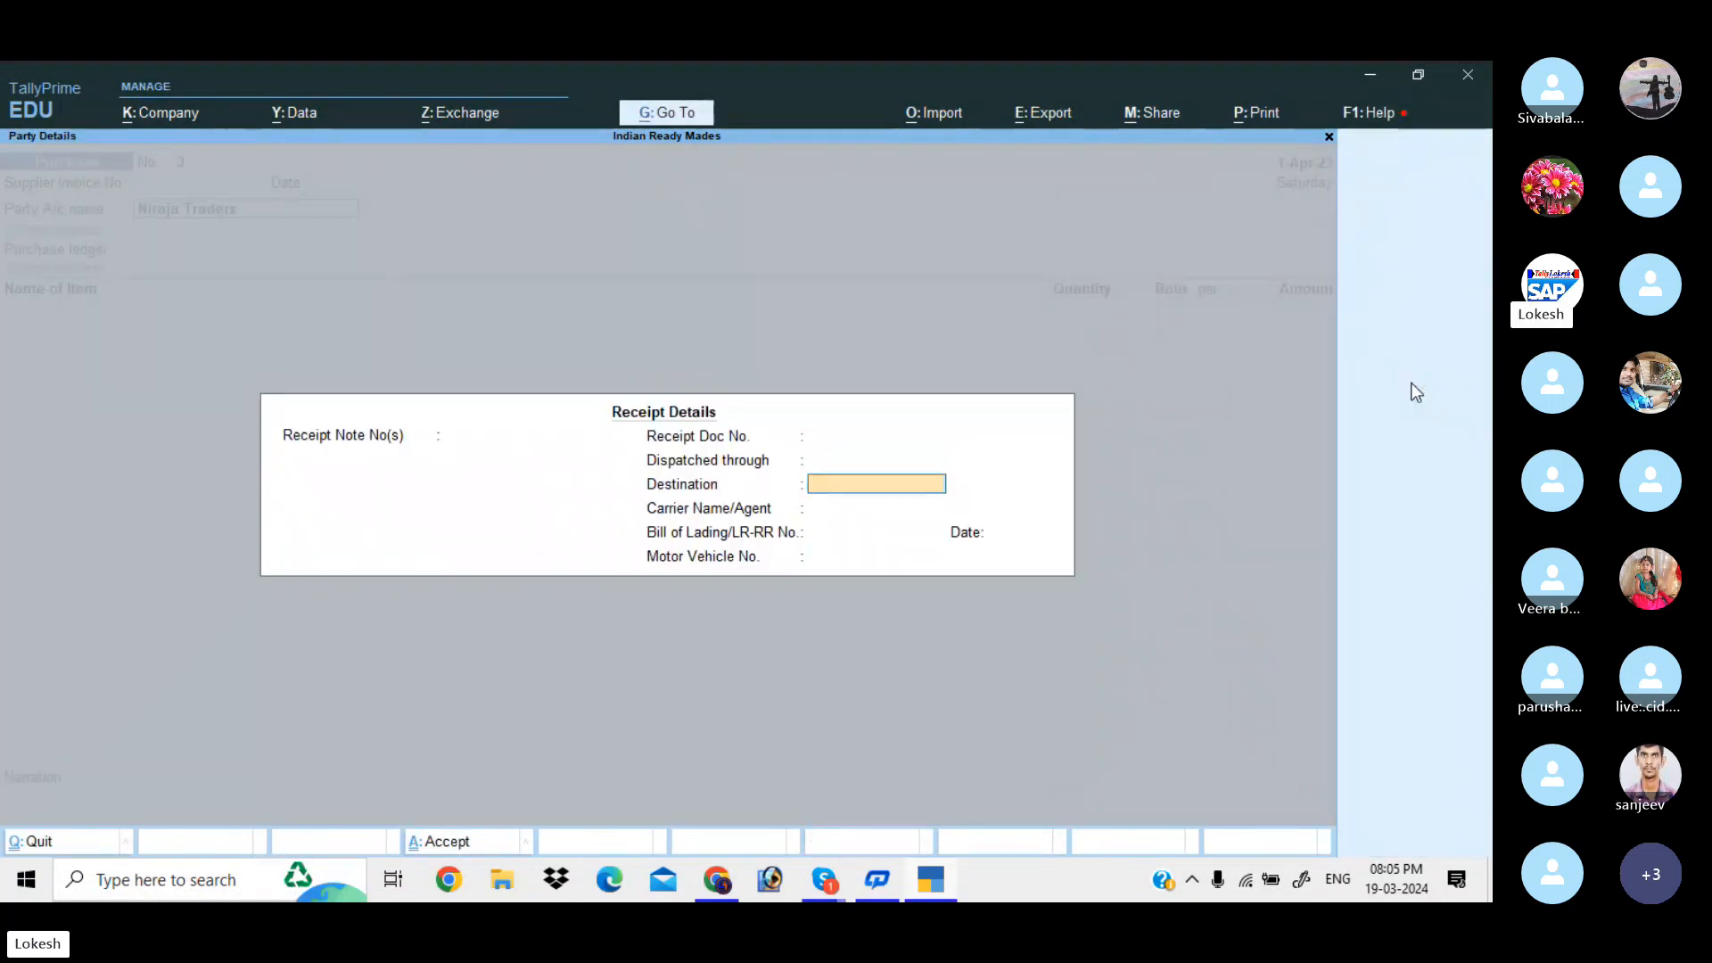
pyautogui.press('Return')
pyautogui.press('Return')
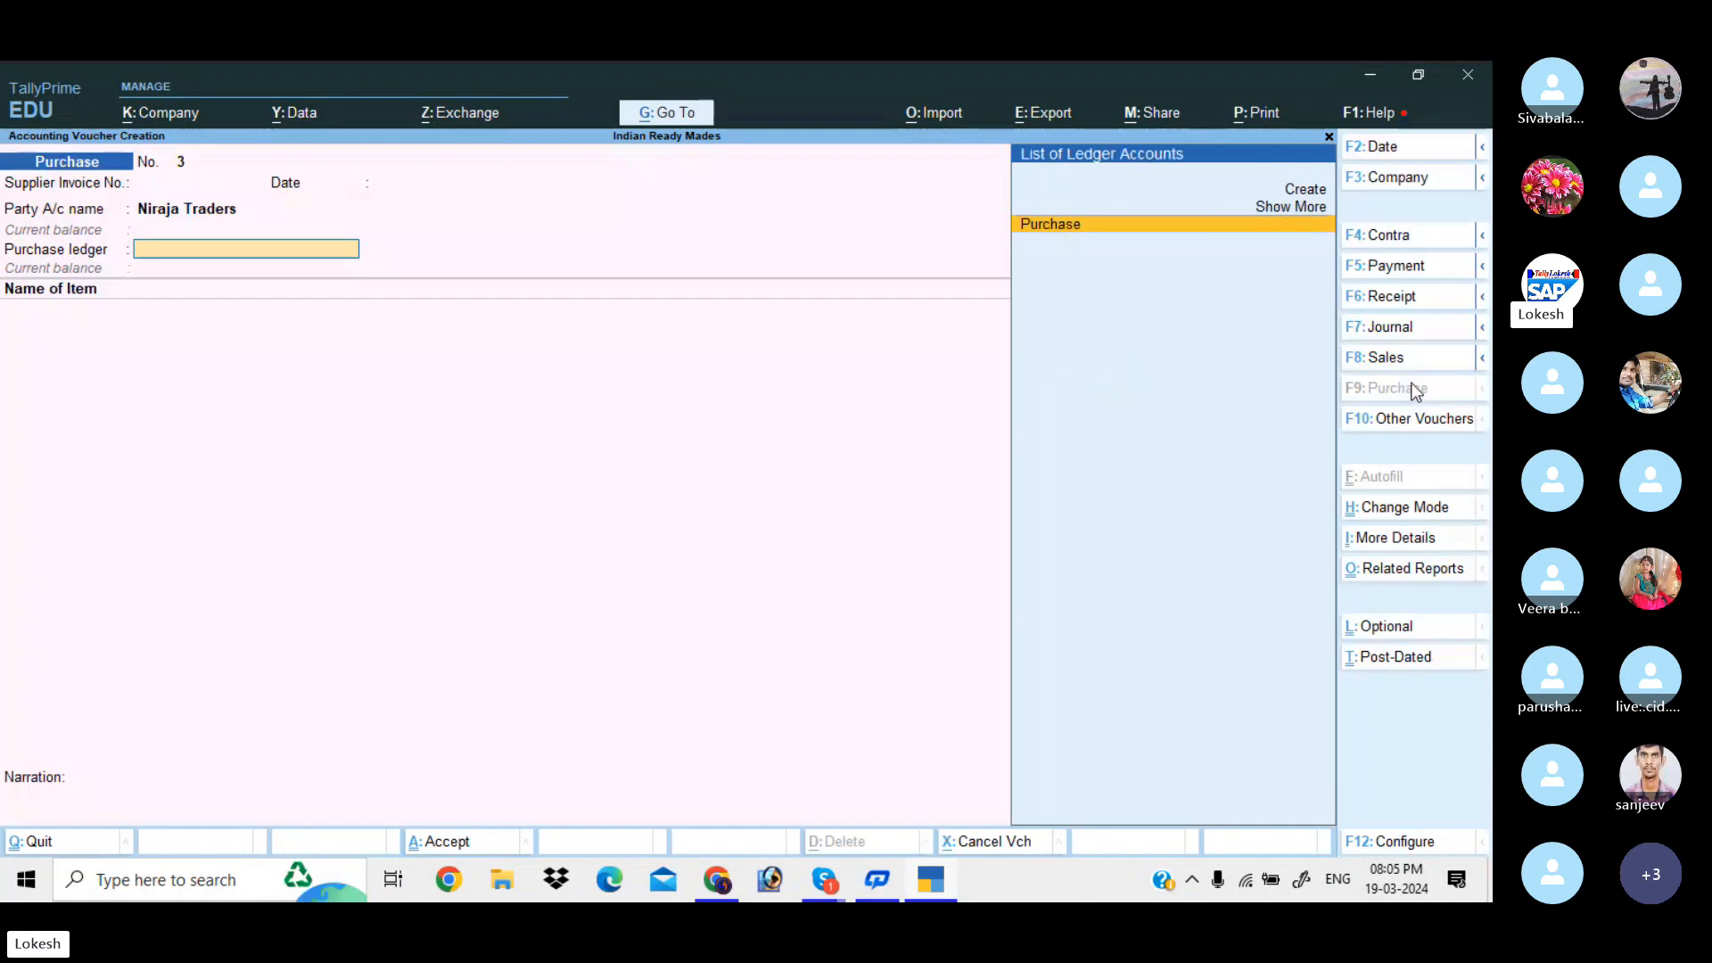
pyautogui.press('Return')
# Step: Enter Silk Threads as the voucher's first item with a quantity of 2000 pc at a rate of 15
pyautogui.write('D')
pyautogui.press('Return')
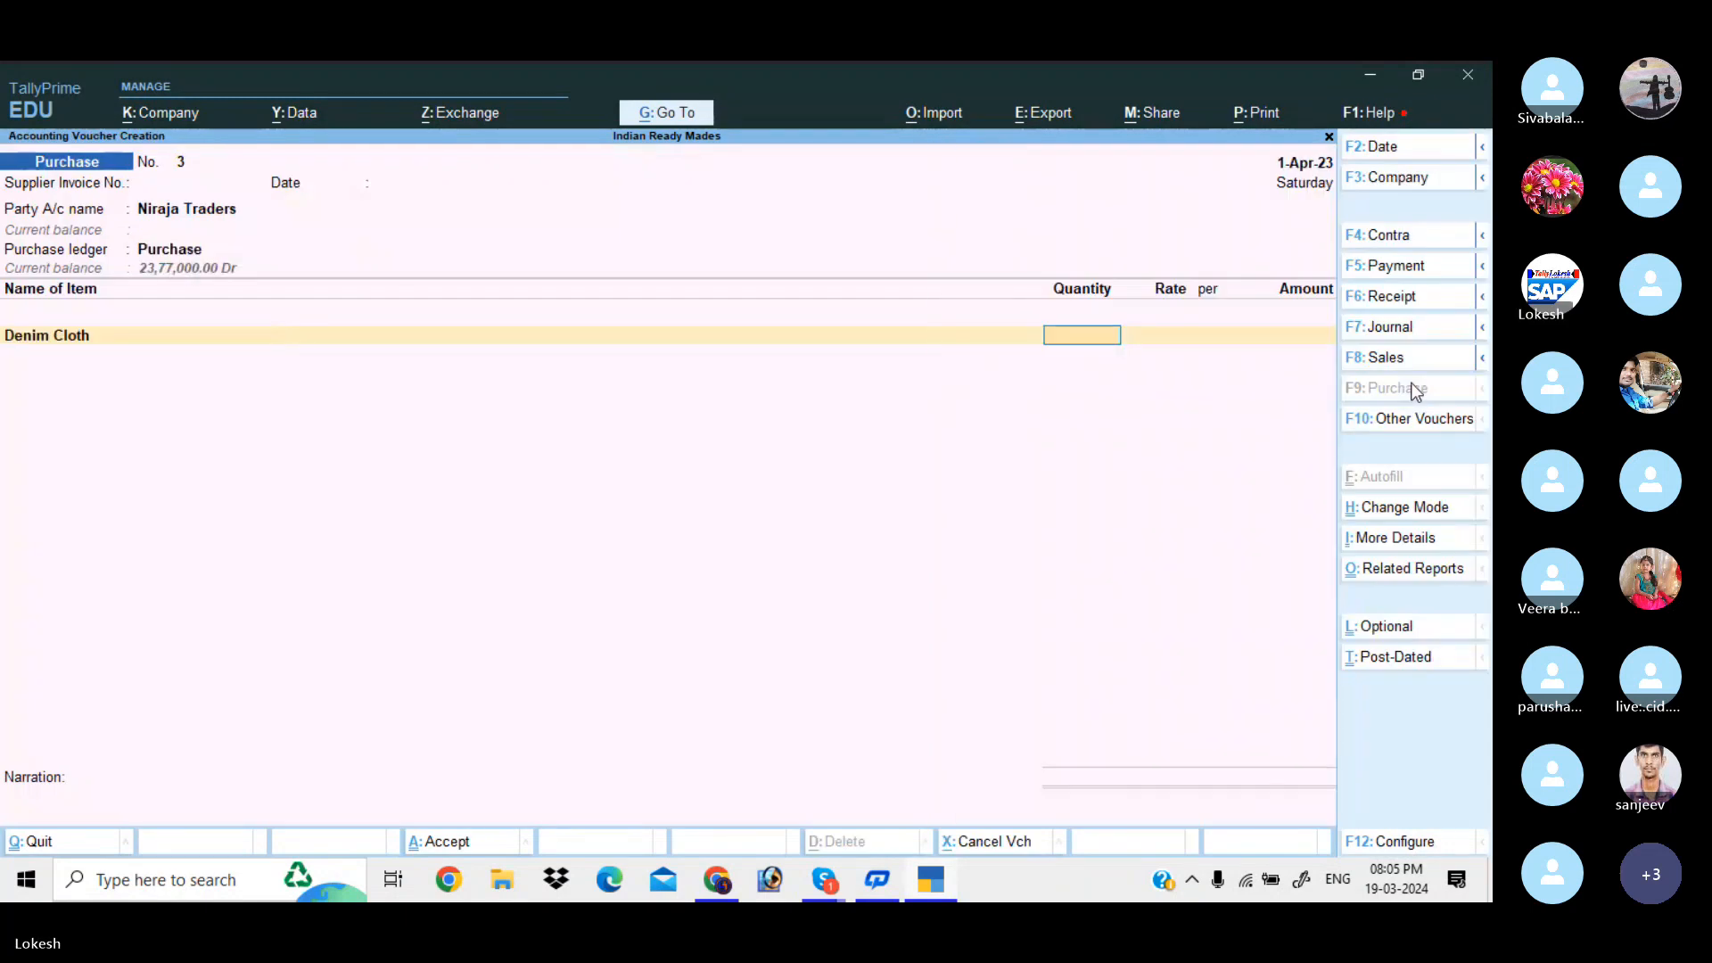
pyautogui.press('BackSpace')
pyautogui.write('S')
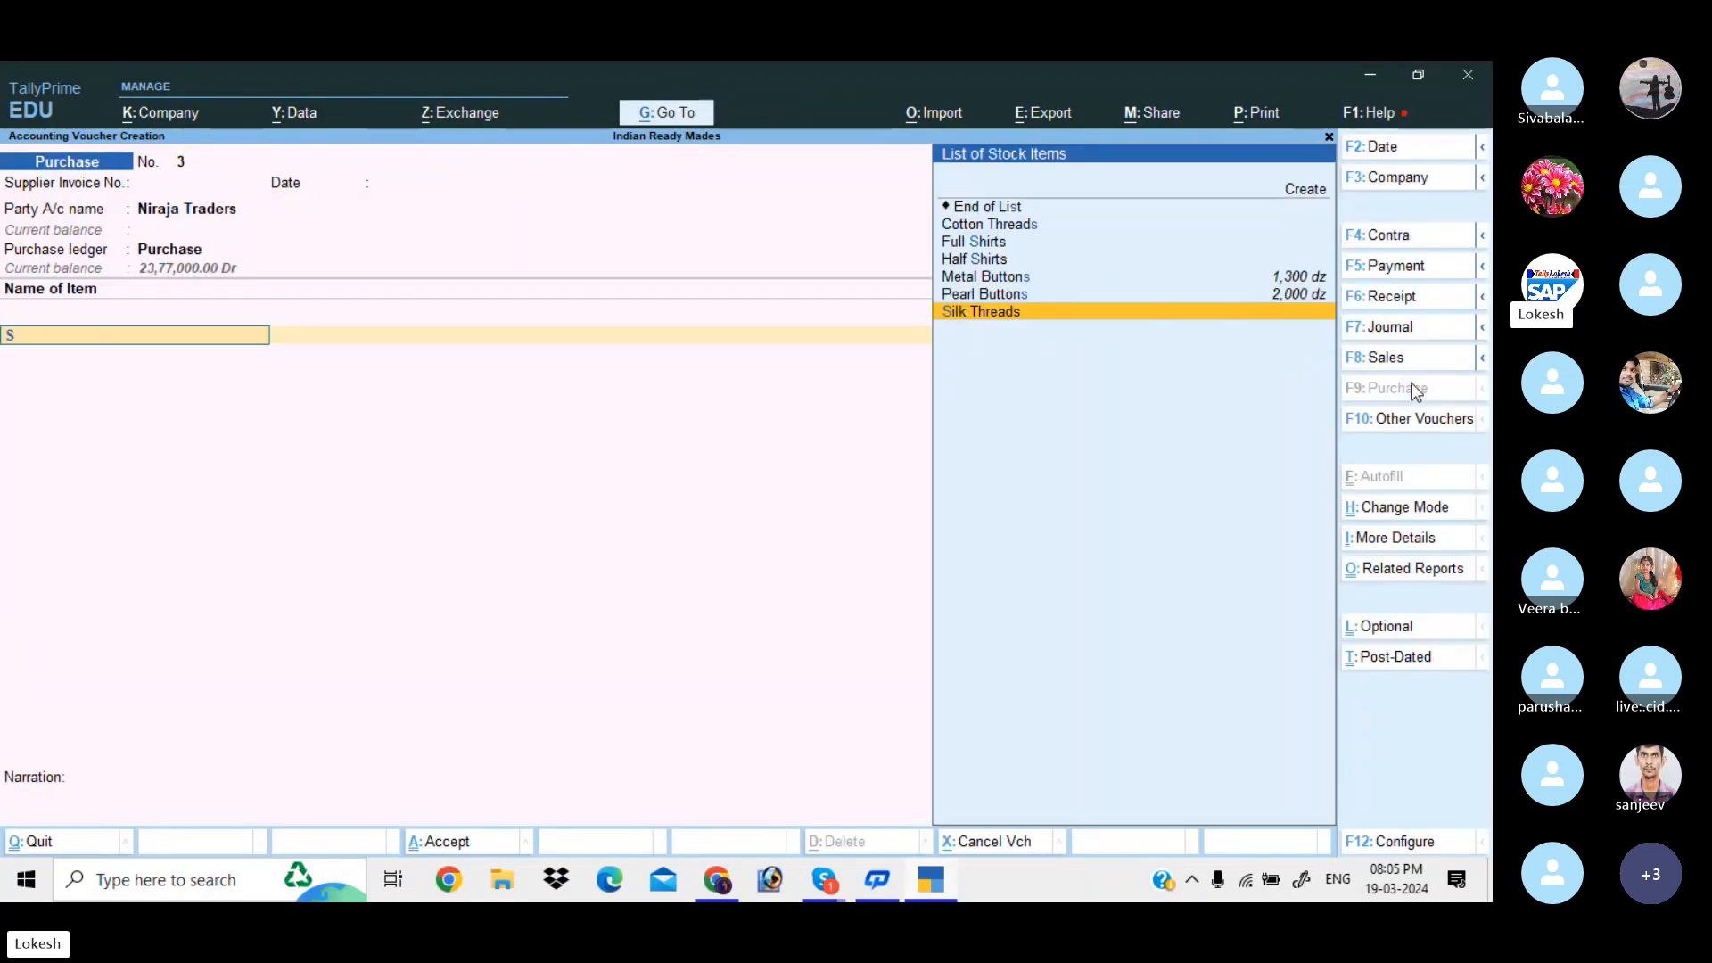
pyautogui.press('Return')
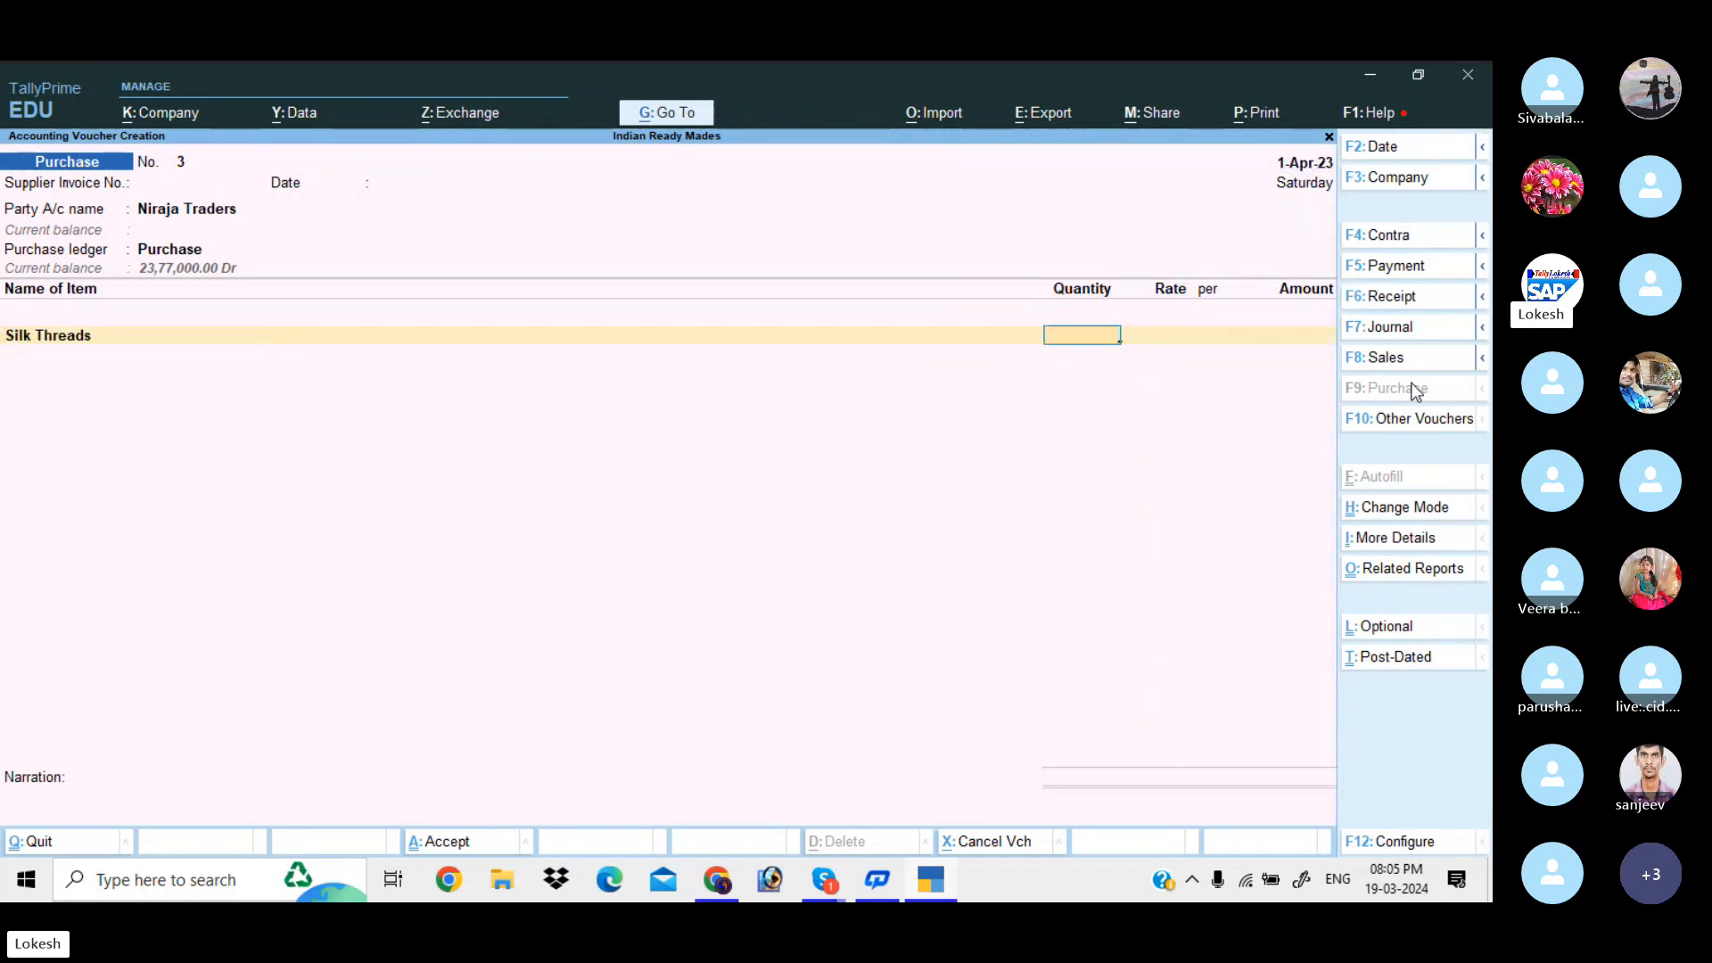
pyautogui.write('2000')
pyautogui.press('Return')
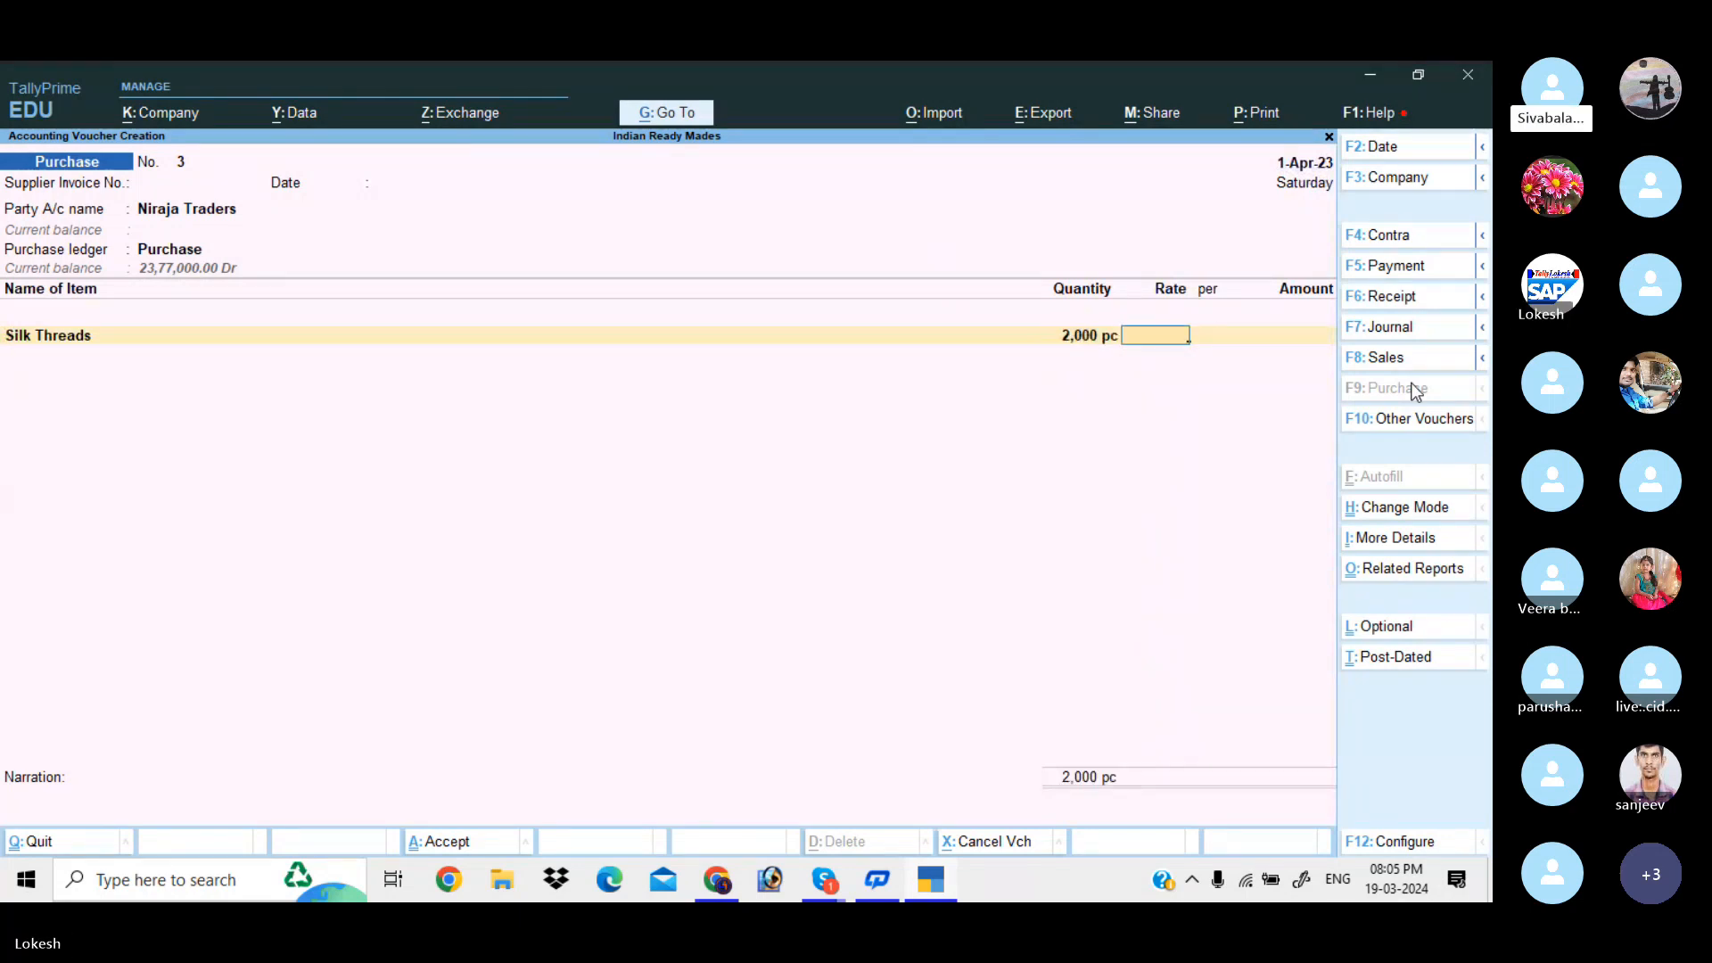
pyautogui.write('15')
pyautogui.press('Return')
pyautogui.press('Return')
pyautogui.press('Return')
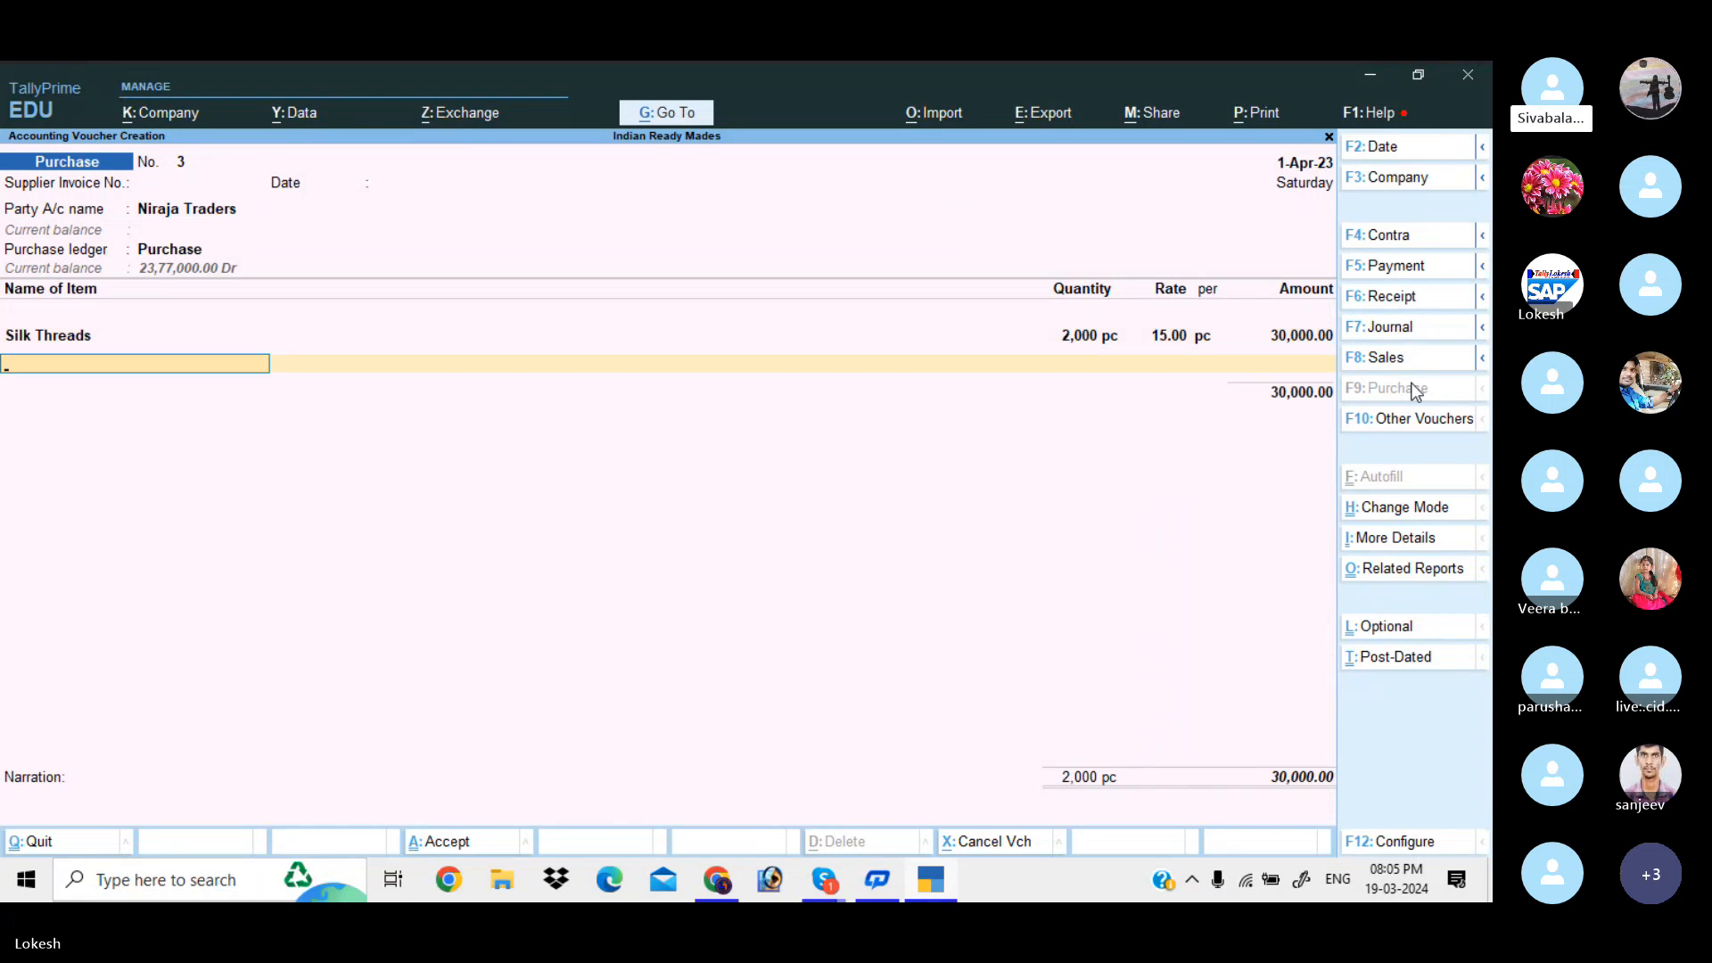
# Step: Add Cotton Threads to the voucher with a quantity of 1500 pc at a rate of 20
pyautogui.write('C')
pyautogui.press('Down')
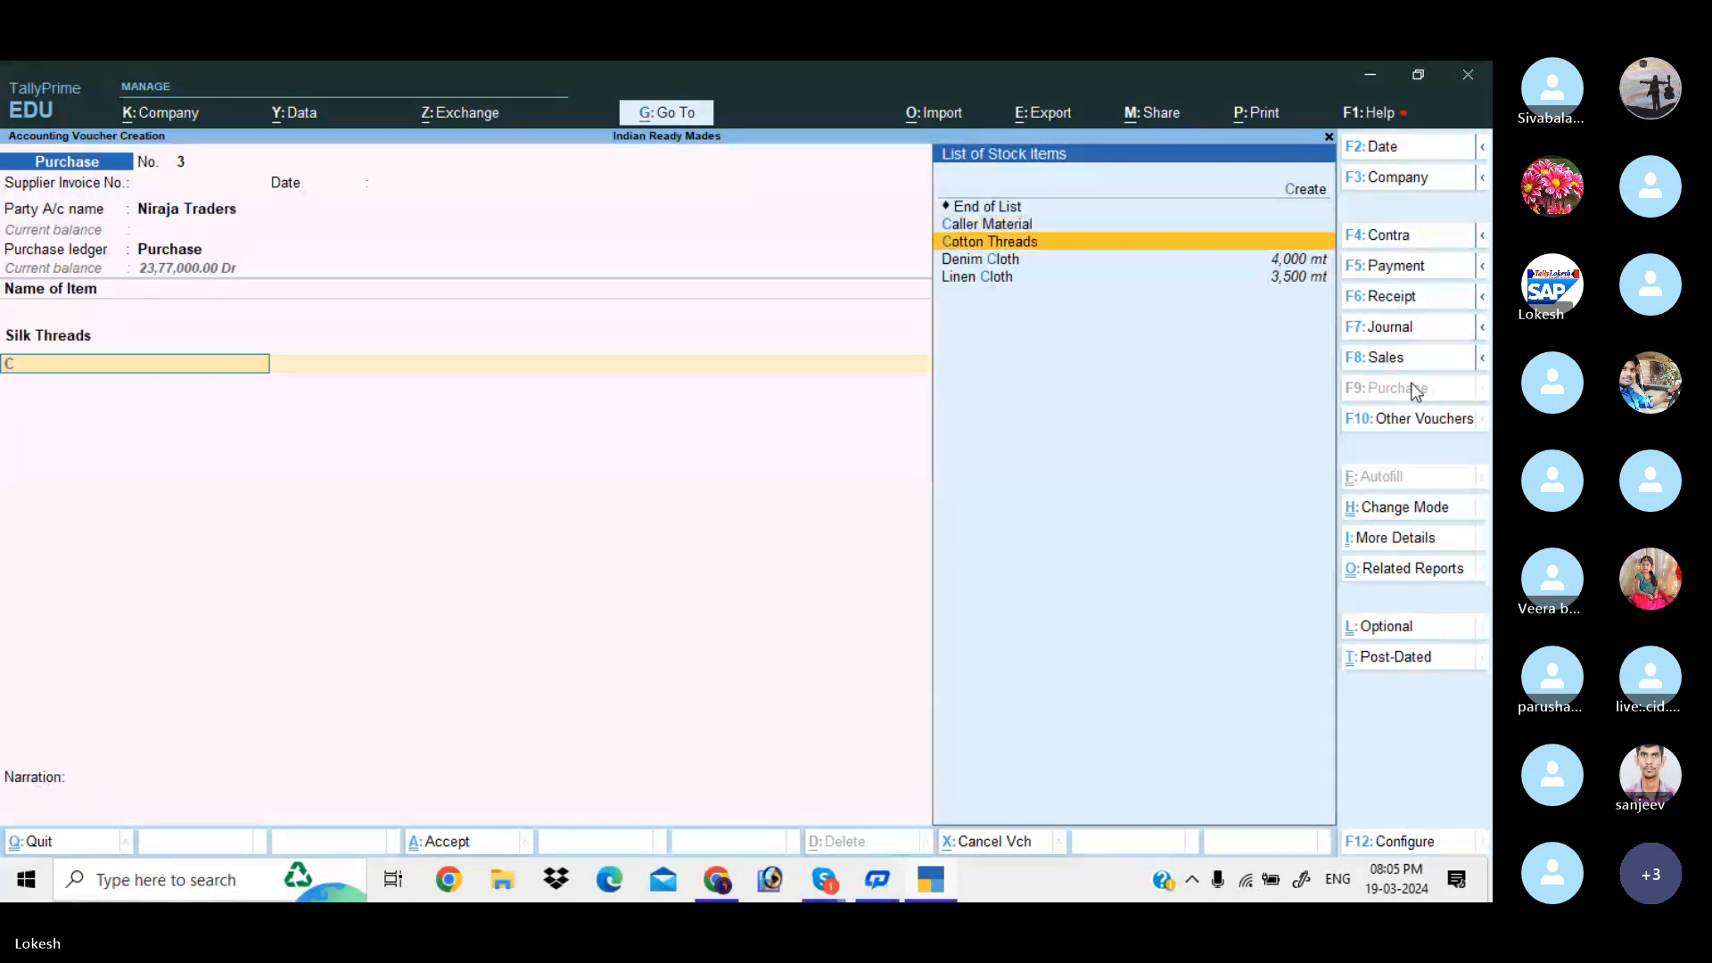
pyautogui.press('Return')
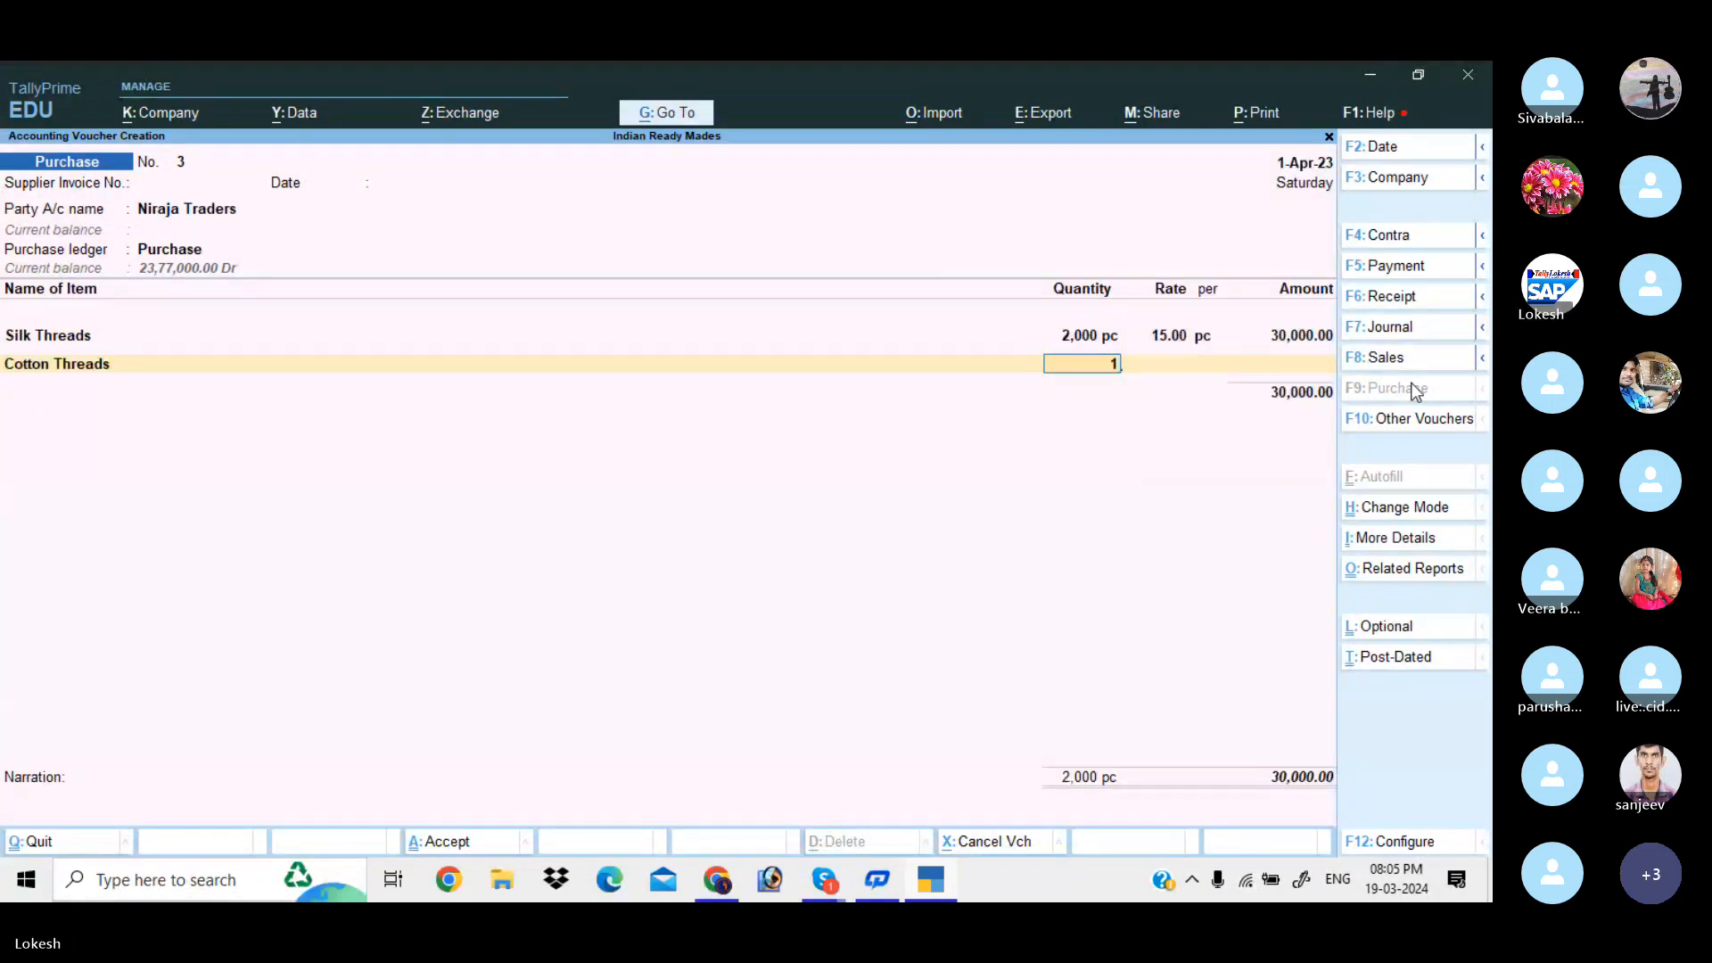
pyautogui.write('1500')
pyautogui.press('Return')
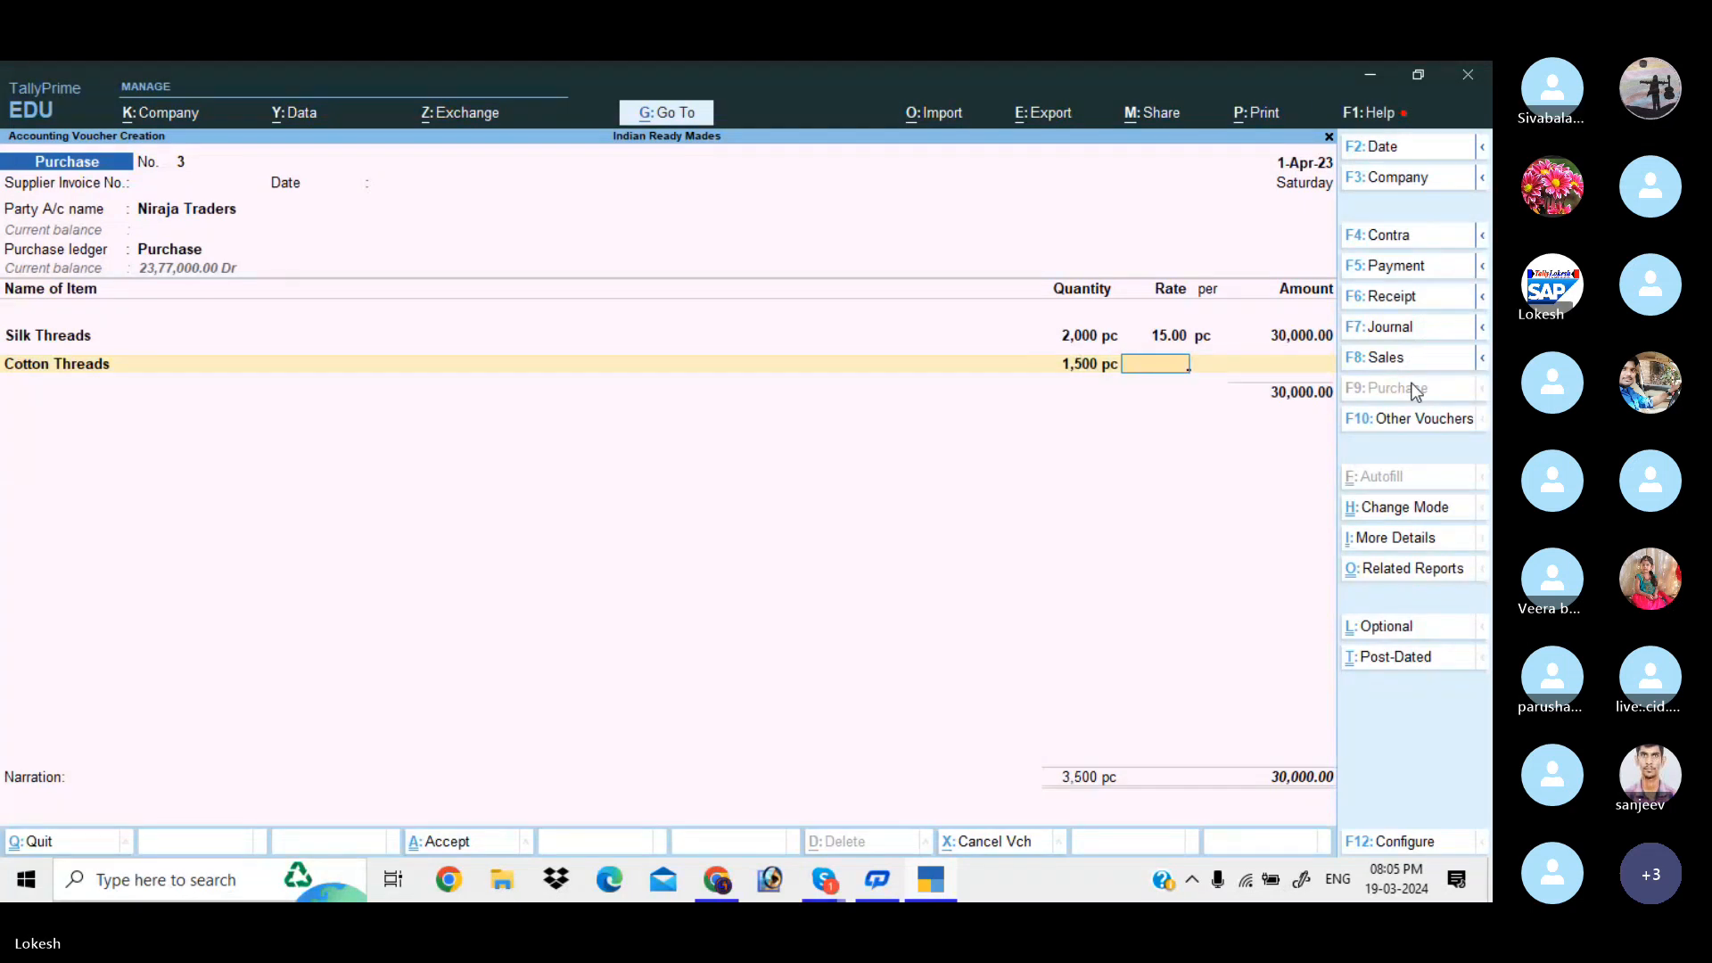
pyautogui.write('20')
pyautogui.press('Return')
pyautogui.press('Return')
pyautogui.press('Return')
# Step: End the item list and save the Niraja Traders purchase voucher without a narration
pyautogui.press('Return')
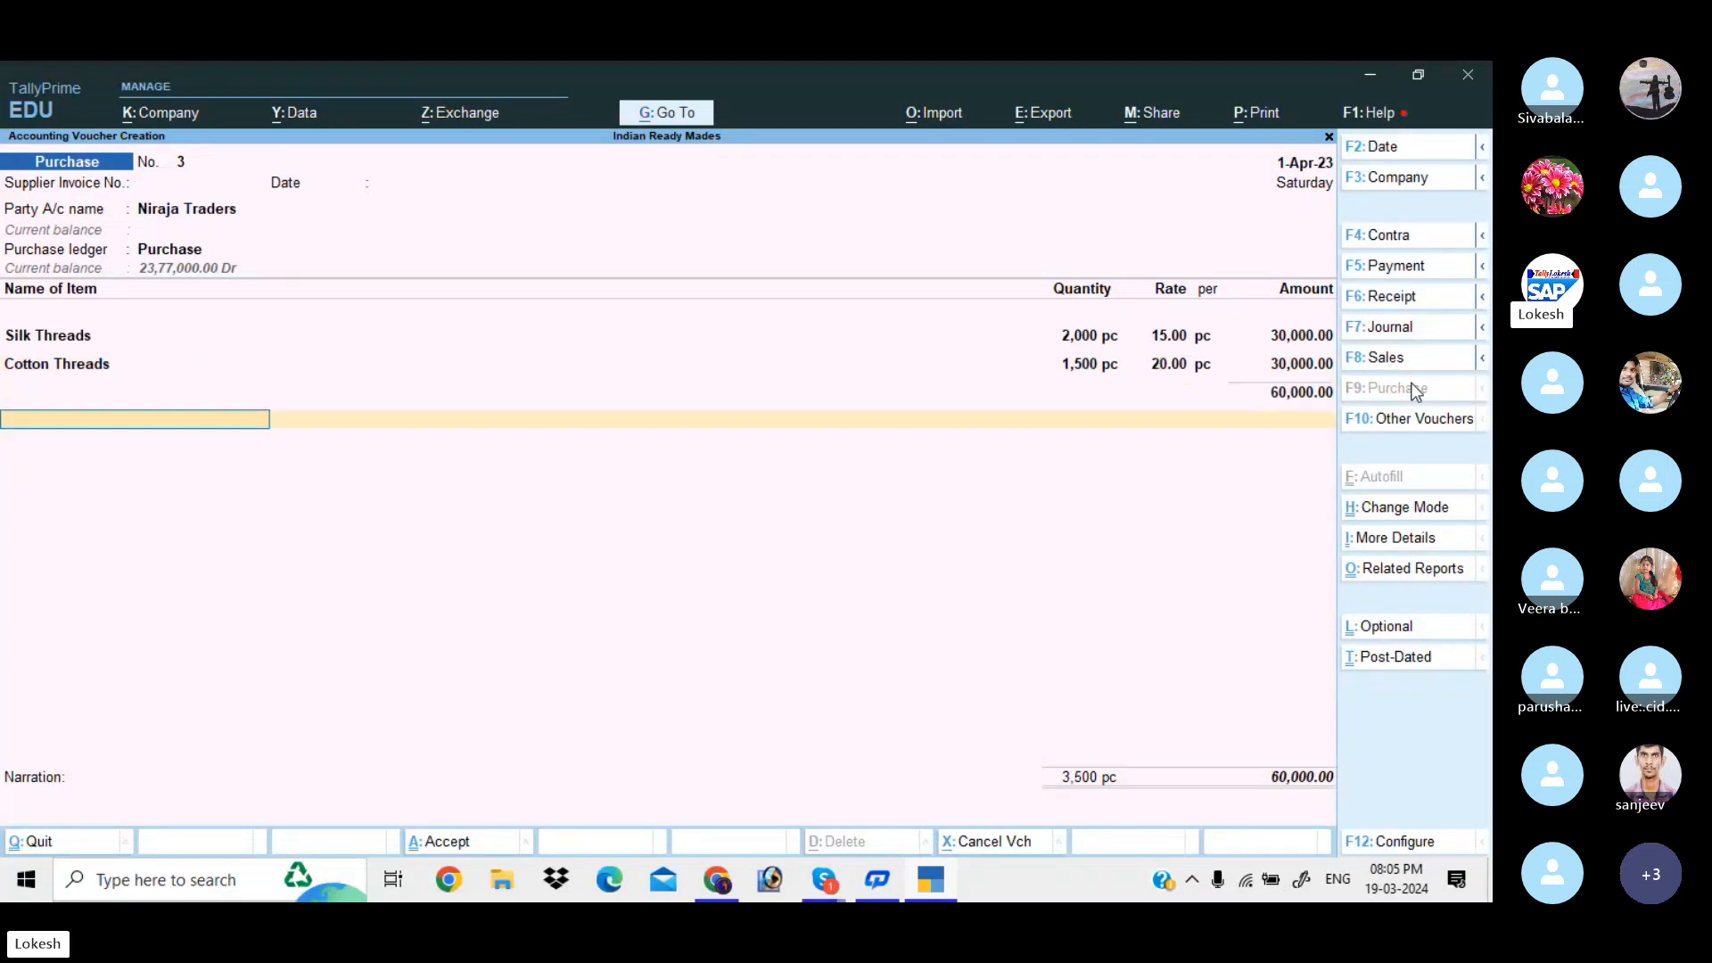
pyautogui.press('Return')
pyautogui.press('Return')
pyautogui.press('Return')
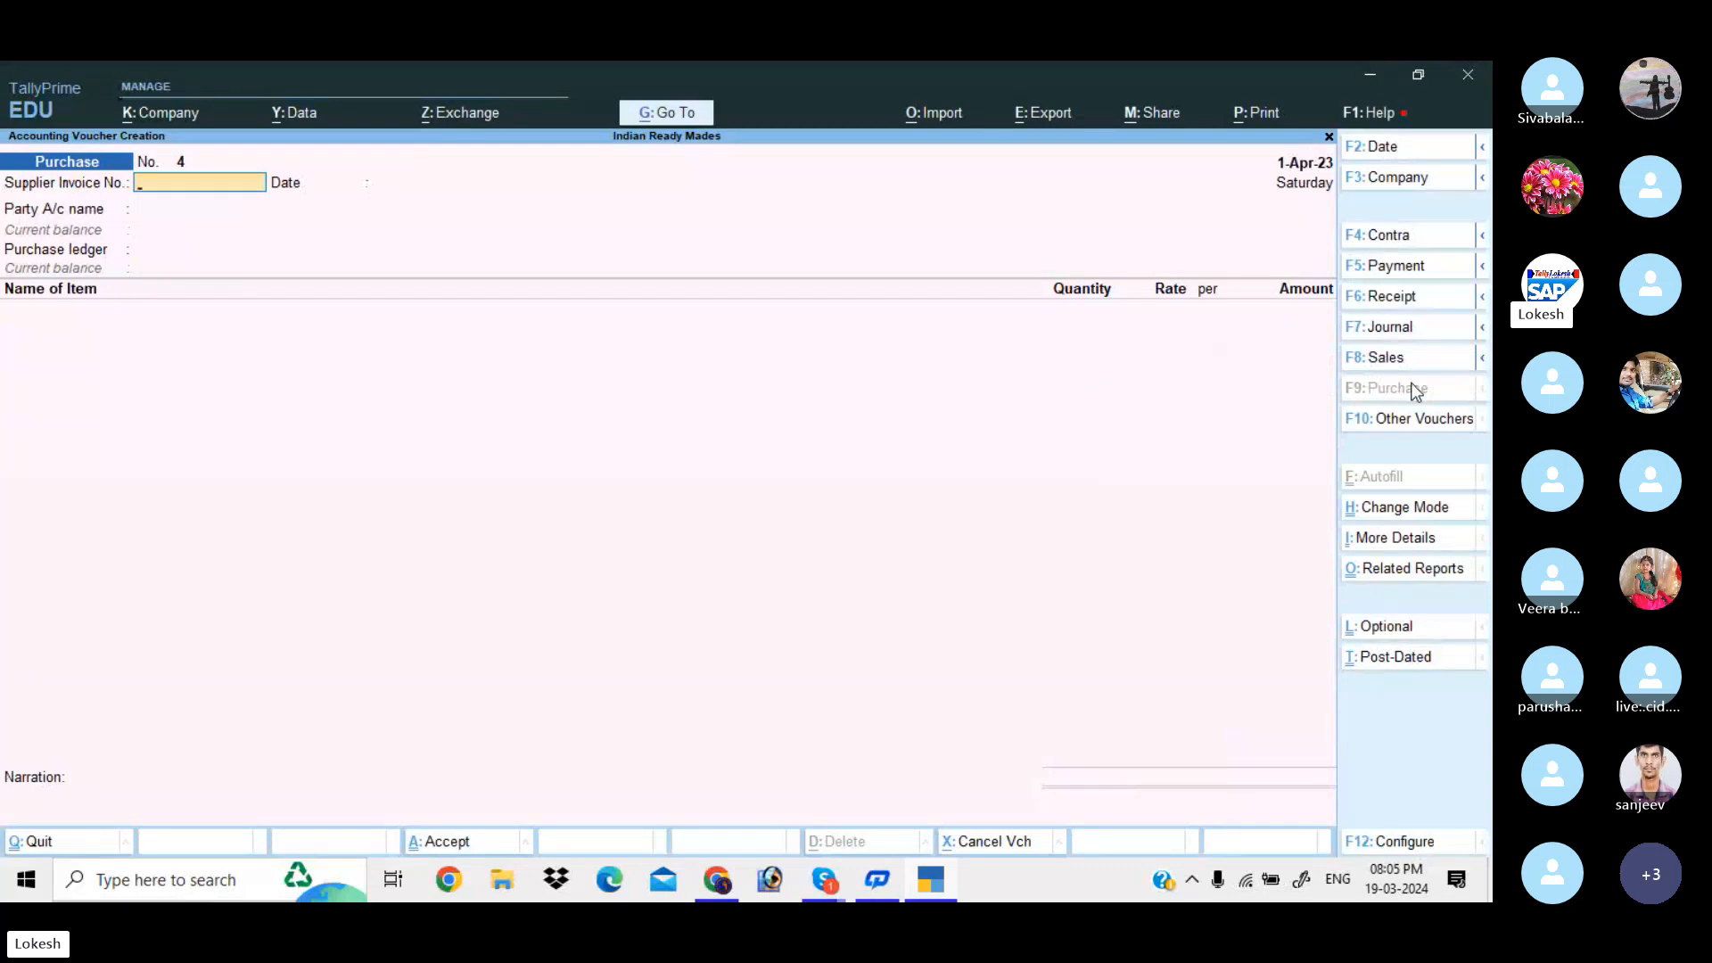
# Step: Start a cash purchase voucher with Cash as the party and the Purchase ledger, leaving the receipt details blank
pyautogui.press('Return')
pyautogui.press('Return')
pyautogui.press('Return')
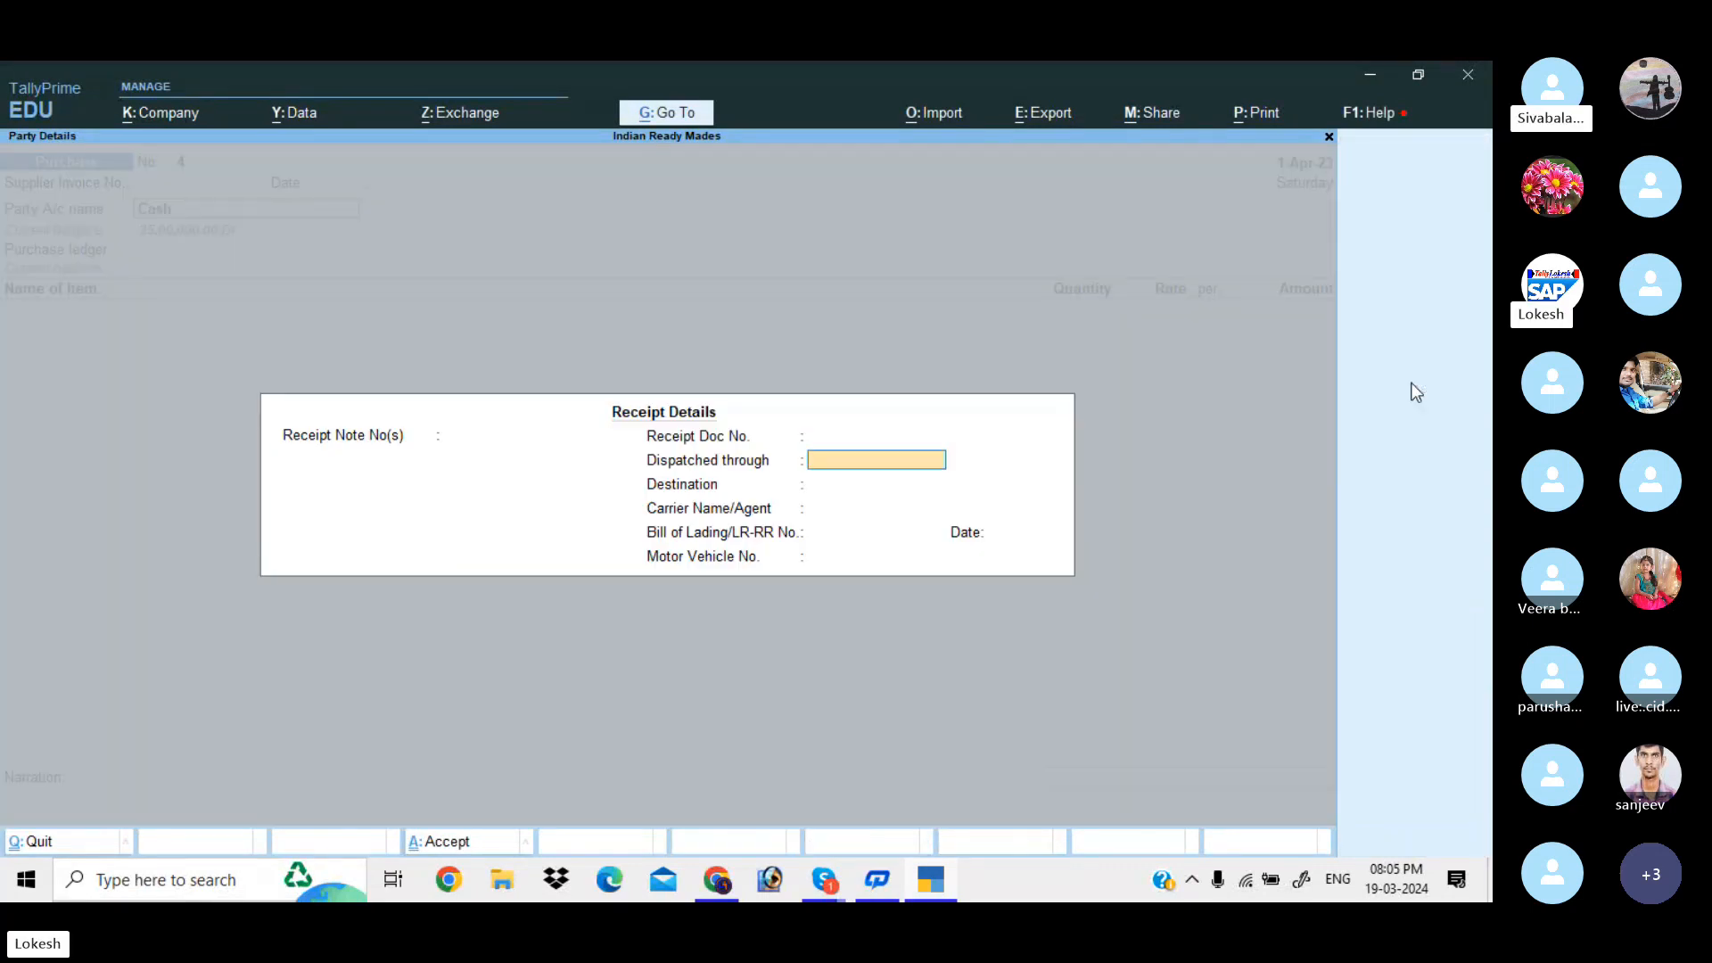
pyautogui.hotkey('ctrl', 'a')
pyautogui.hotkey('ctrl', 'a')
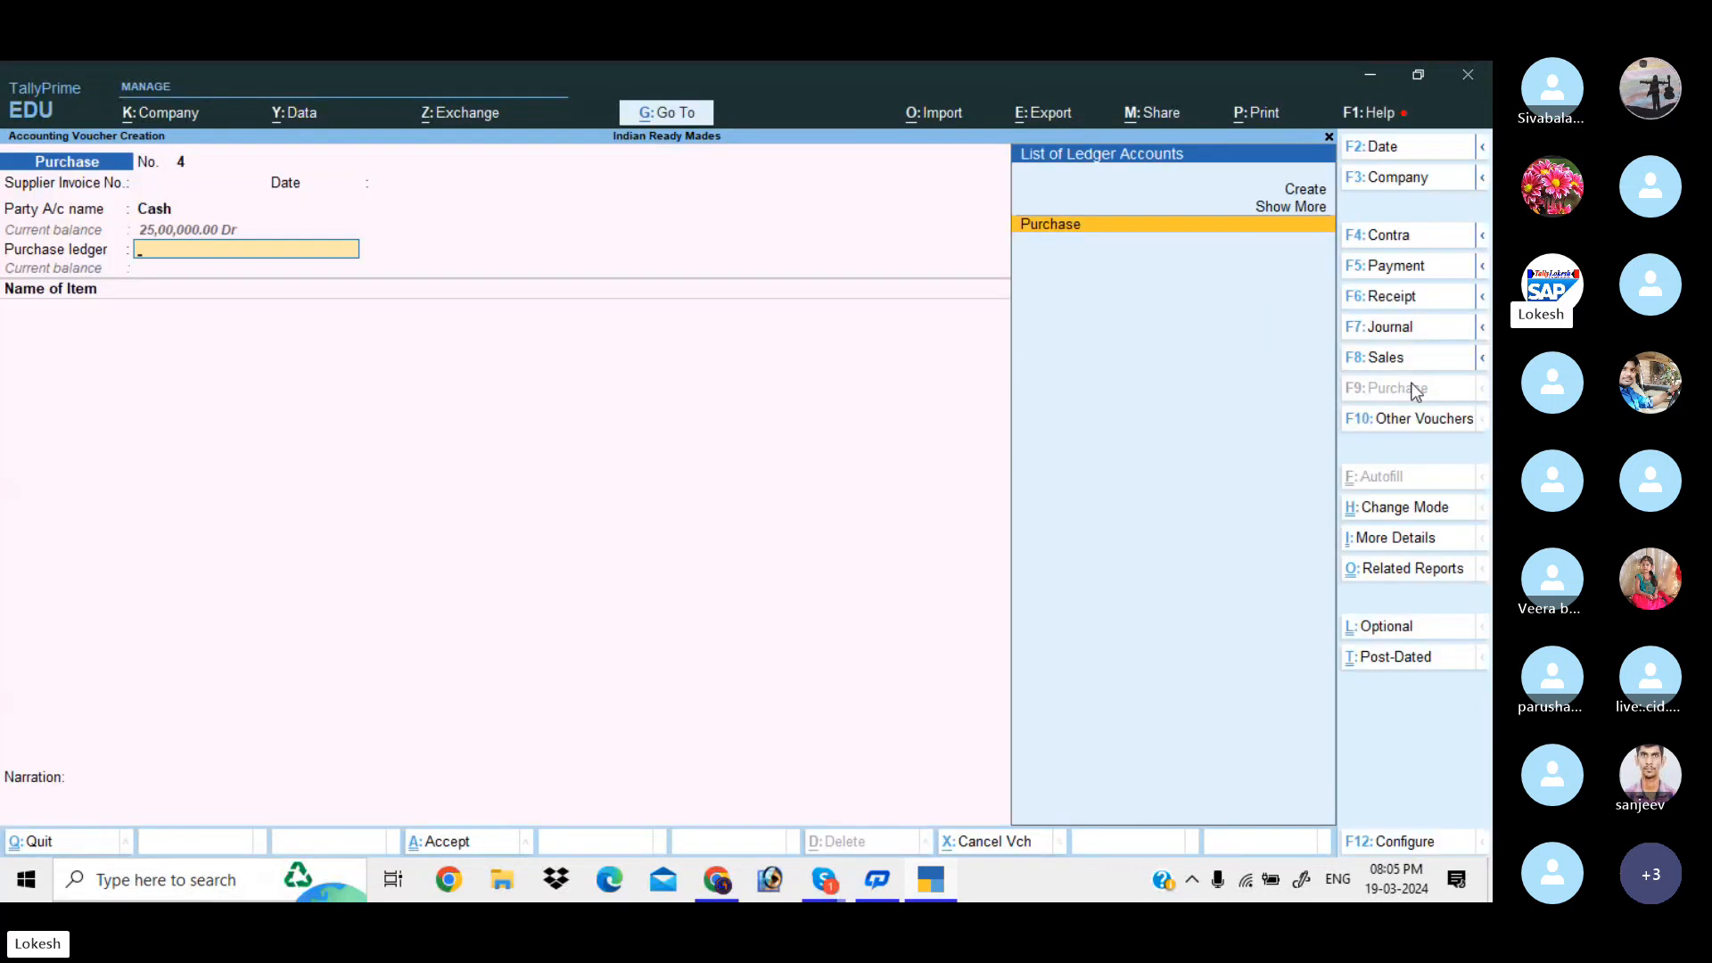
pyautogui.press('Return')
# Step: Add Caller Material to the cash purchase with a quantity of 2000 pc at a rate of 30
pyautogui.write('ca')
pyautogui.press('Return')
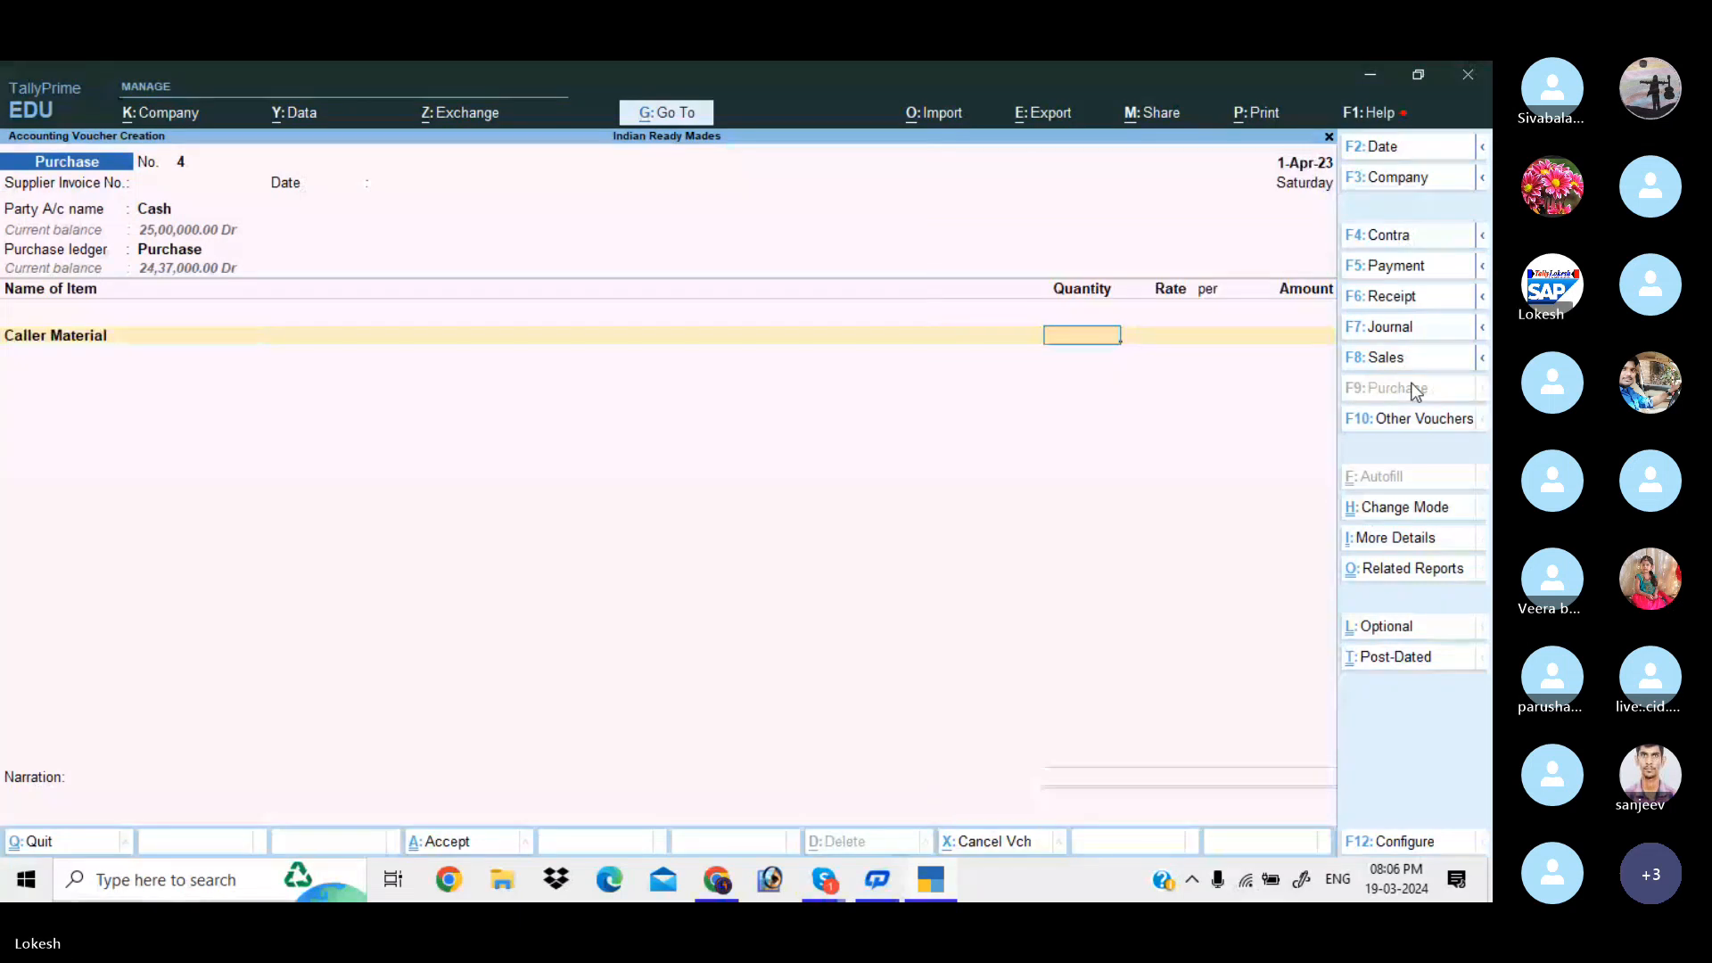
pyautogui.write('2000')
pyautogui.press('Return')
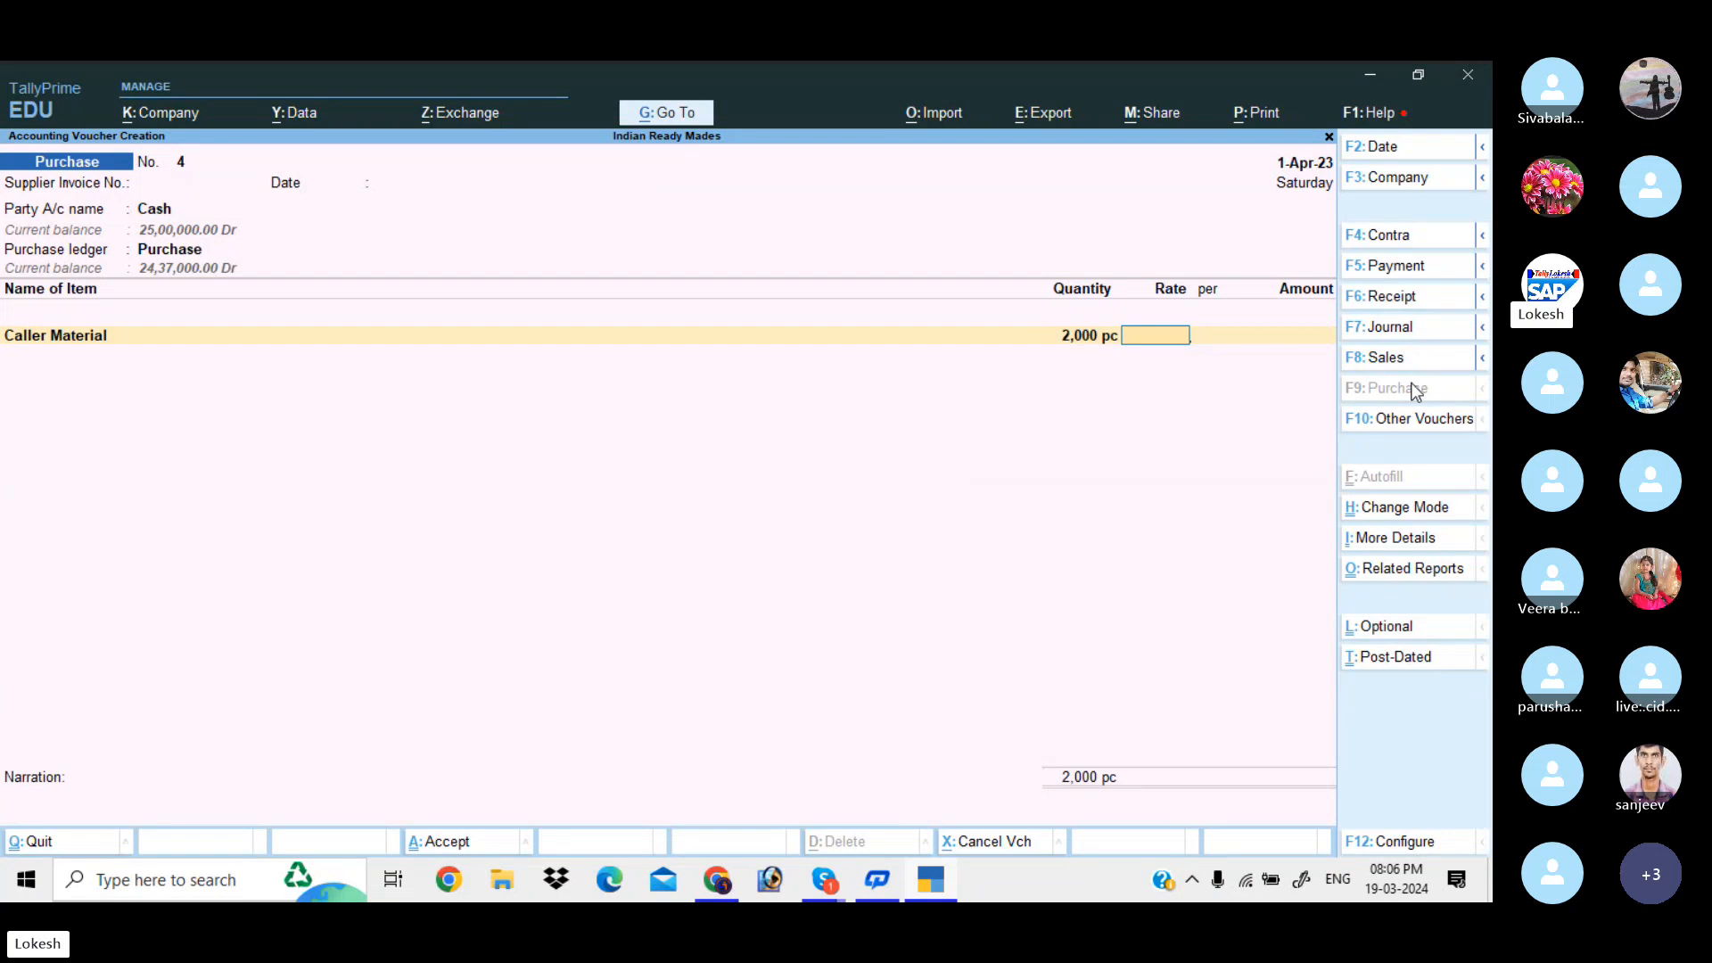
pyautogui.write('30')
pyautogui.press('Return')
pyautogui.press('Return')
pyautogui.press('Return')
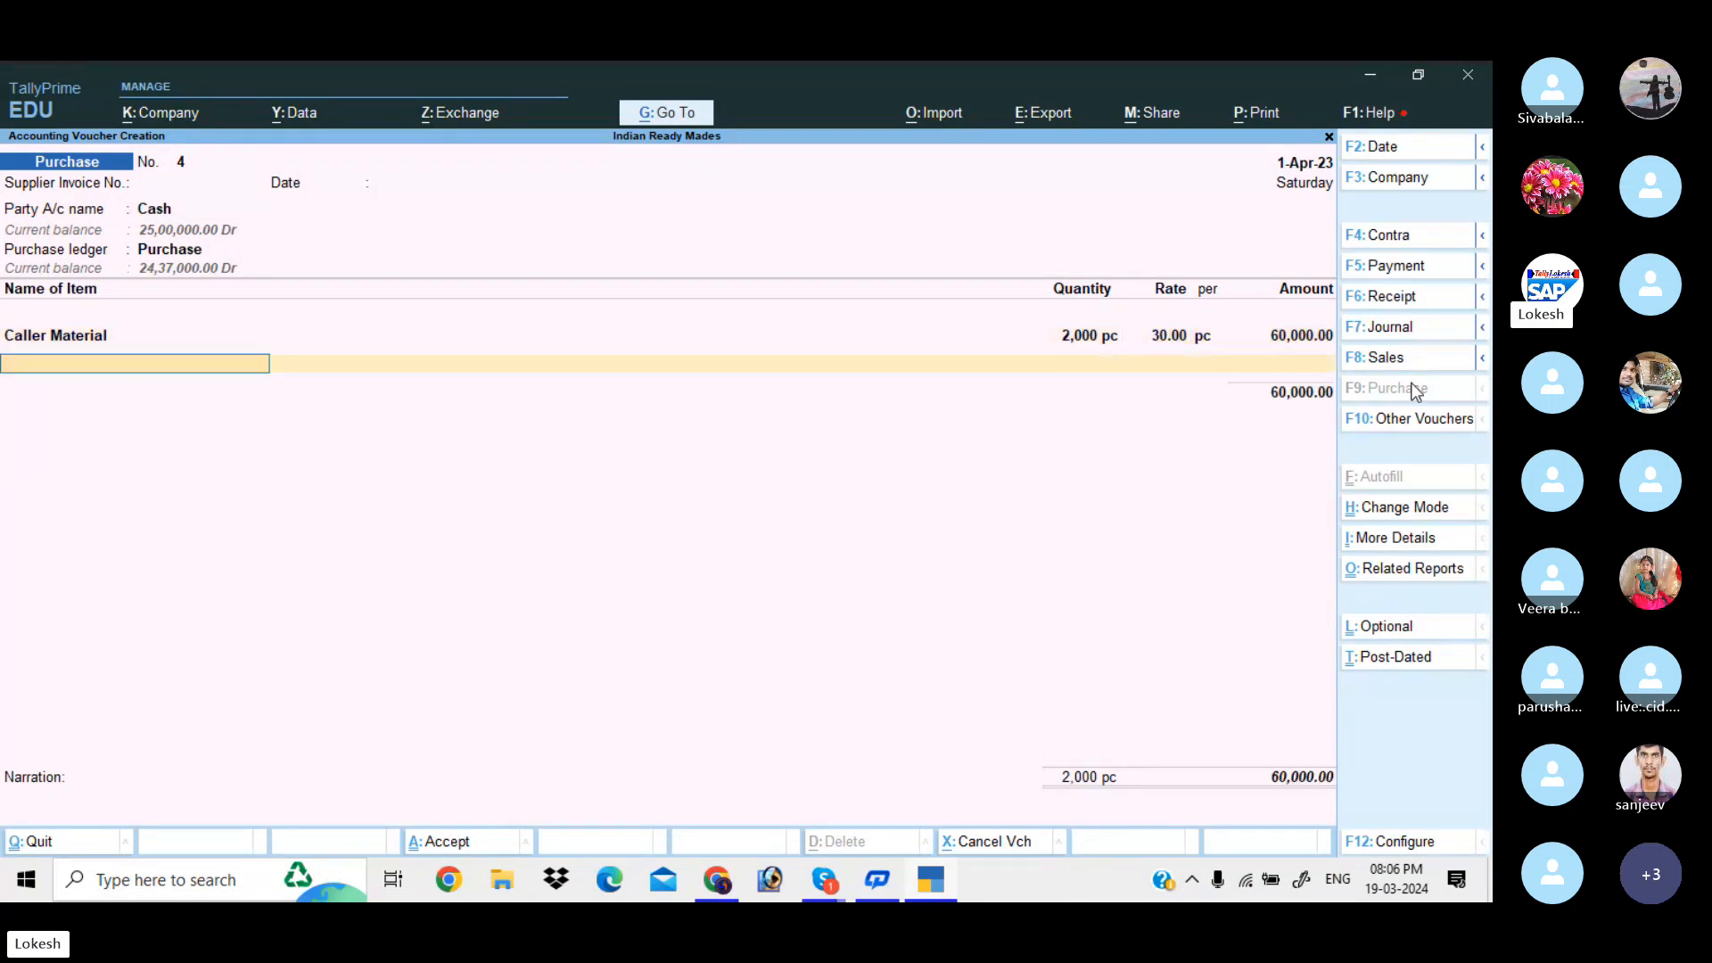
# Step: End the item list and save the cash purchase voucher without a narration
pyautogui.press('Return')
pyautogui.press('Return')
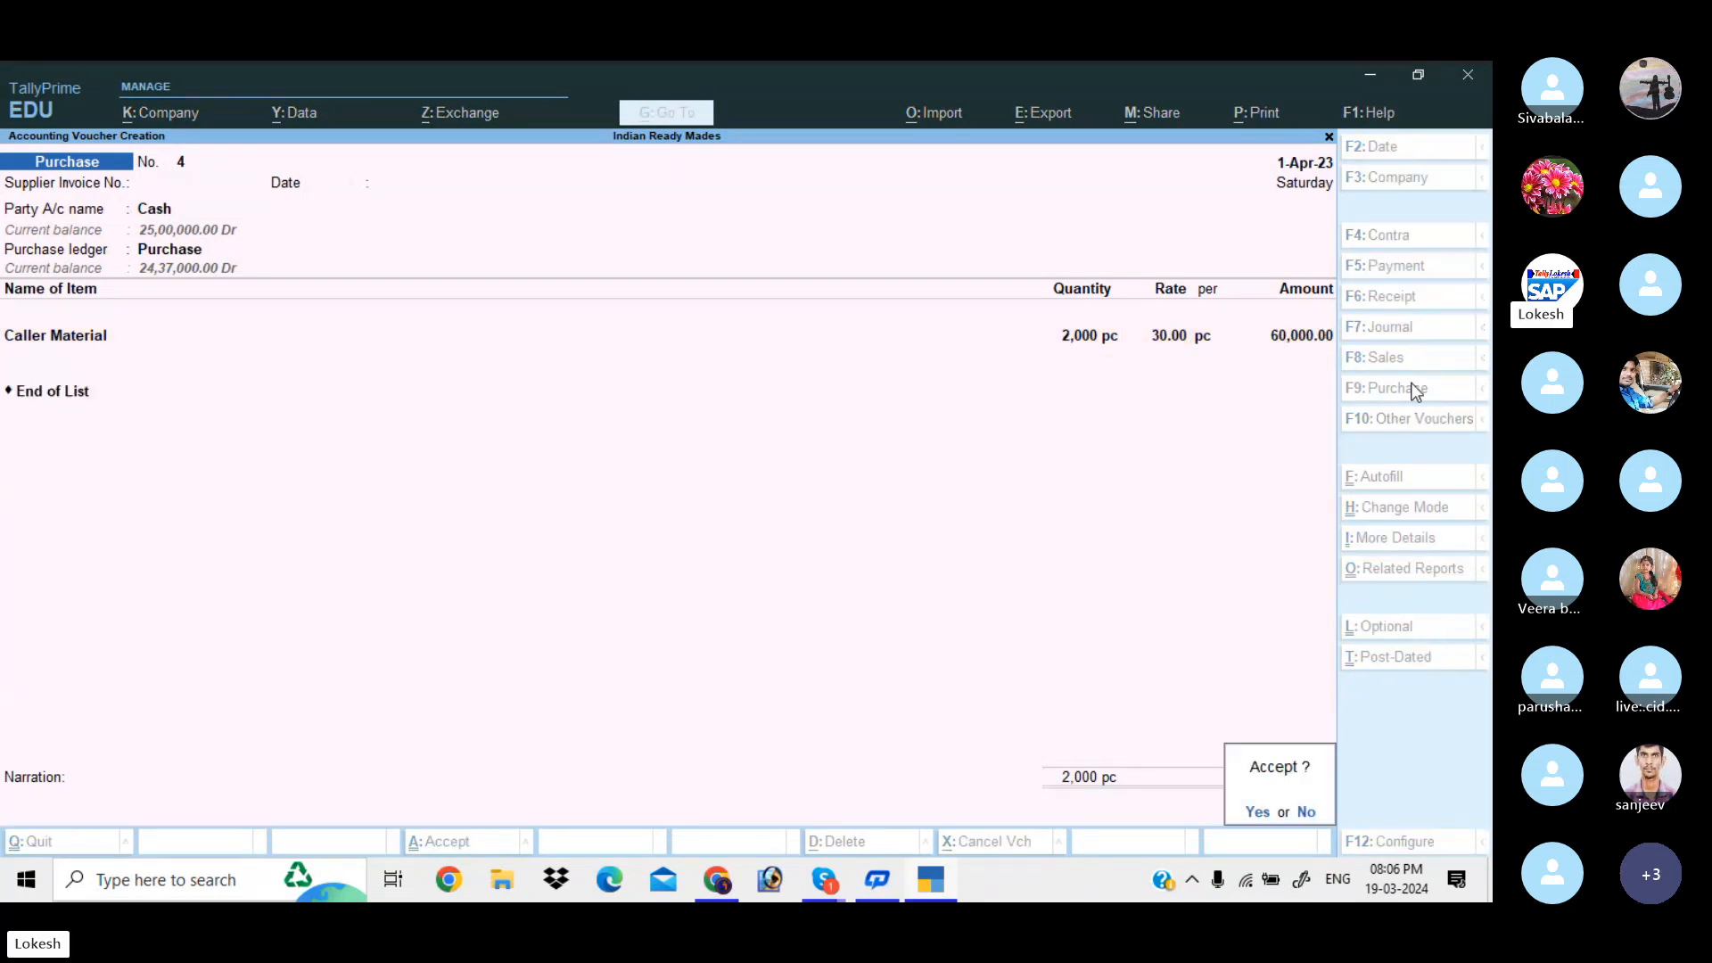
pyautogui.press('Return')
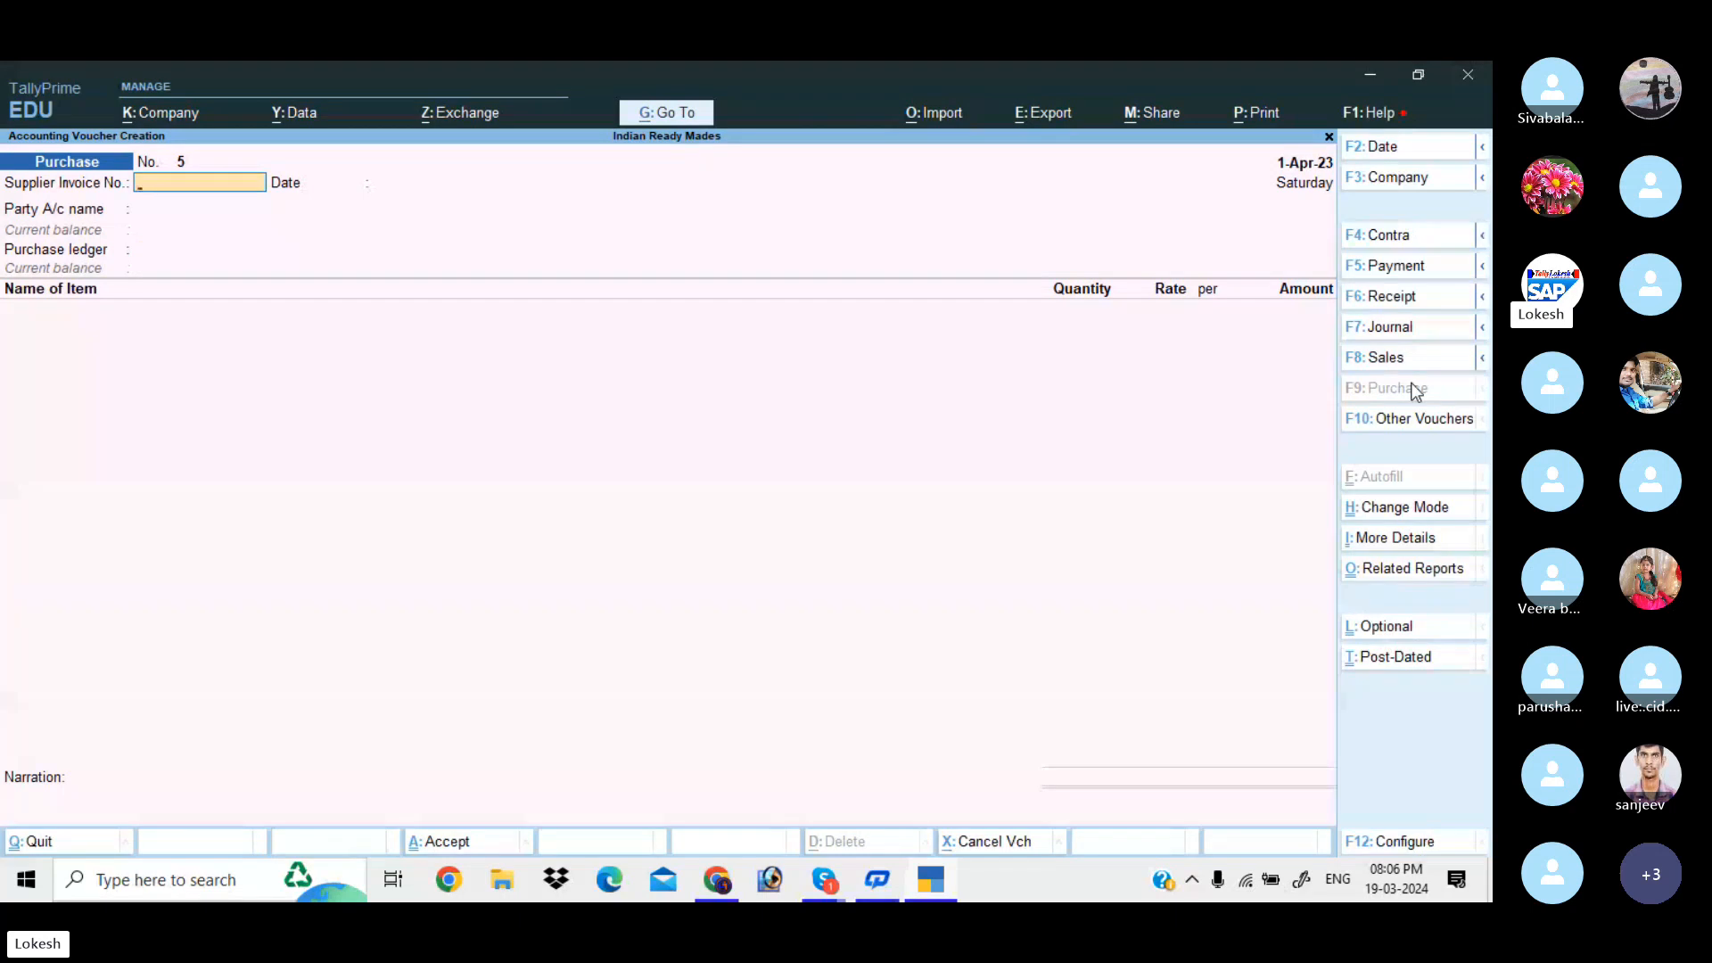